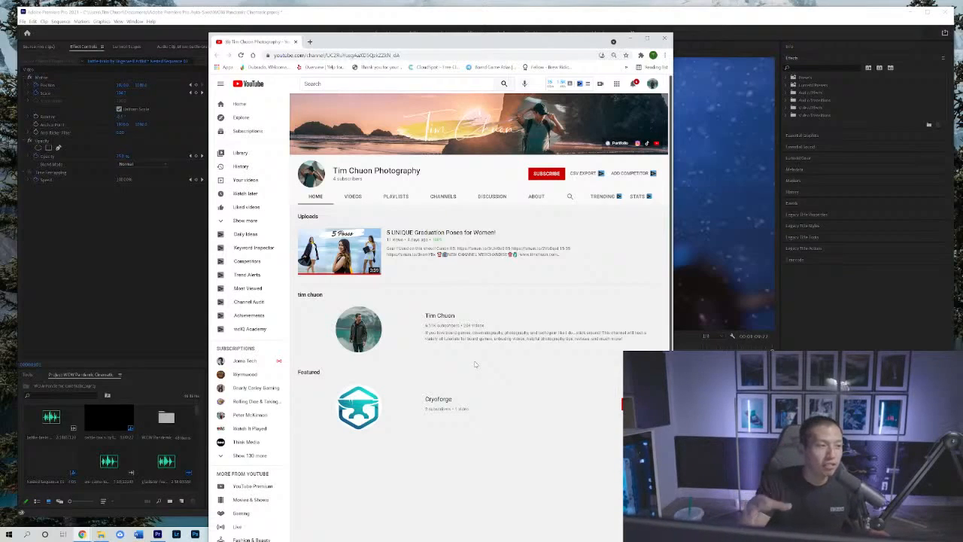
# Put away the browser window showing the YouTube channel, switch to Premiere Pro, and return the playhead to the sequence start with nothing selected.
pyautogui.moveTo(348, 262)
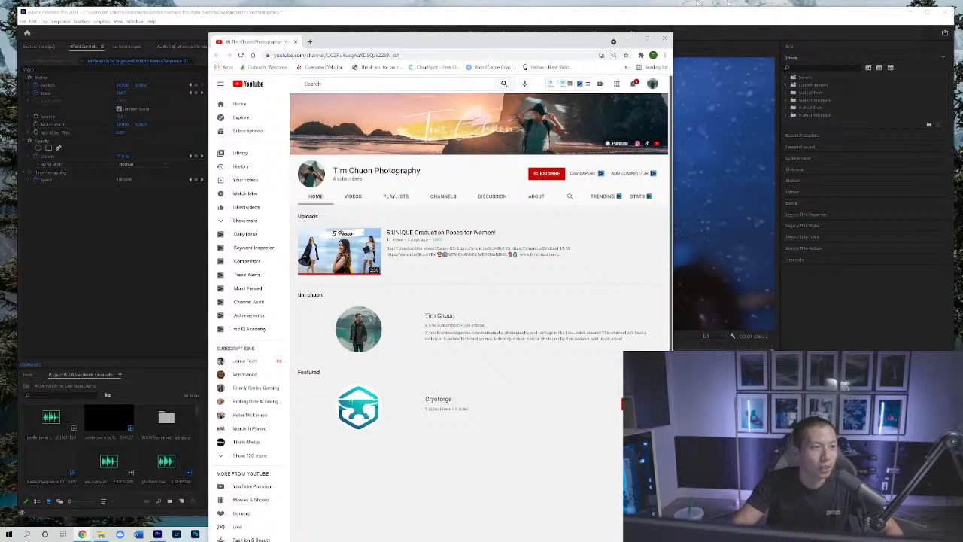
pyautogui.click(646, 38)
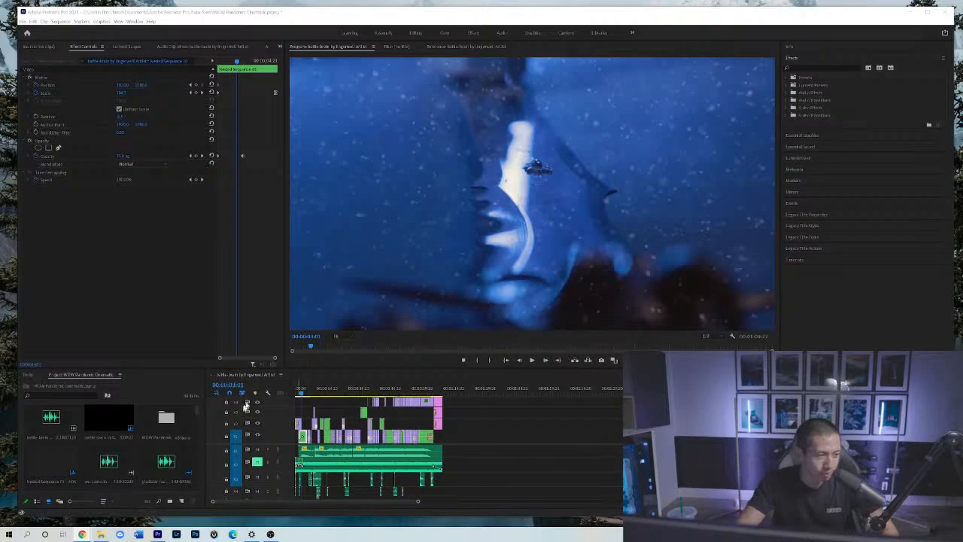
pyautogui.moveTo(300, 392); pyautogui.dragTo(282, 392)
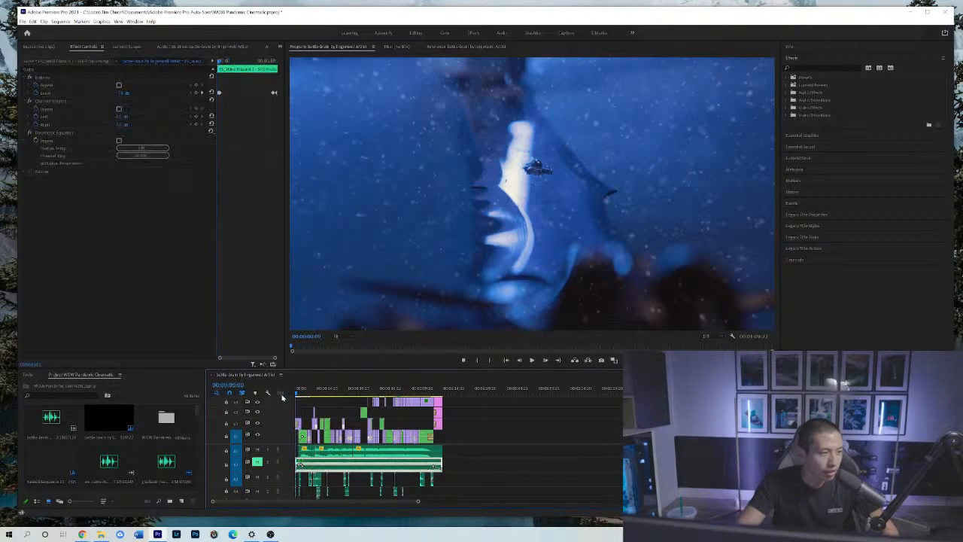
pyautogui.click(541, 433)
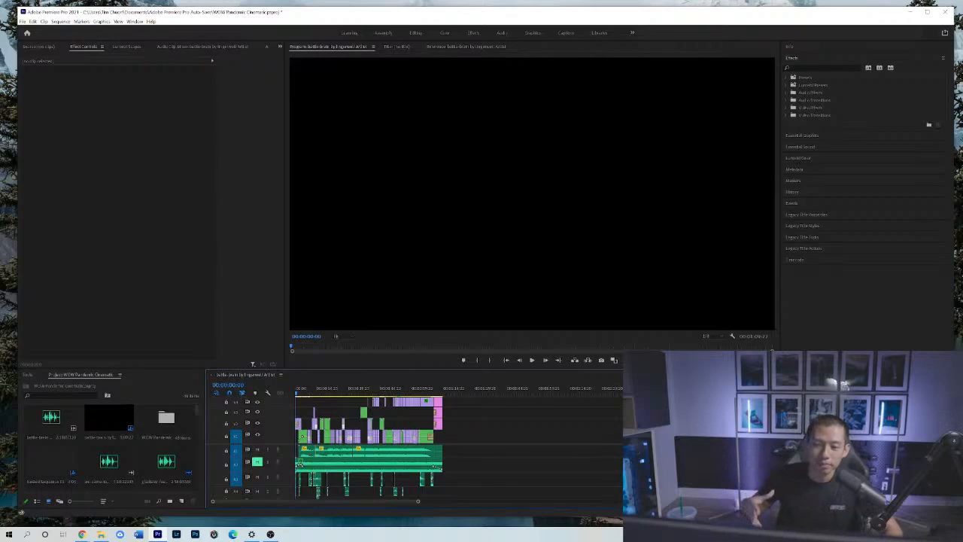
# Compare the dark opening shot with the game-box shot near the sequence end, then scrub through the opening to about 10 seconds.
pyautogui.click(297, 392)
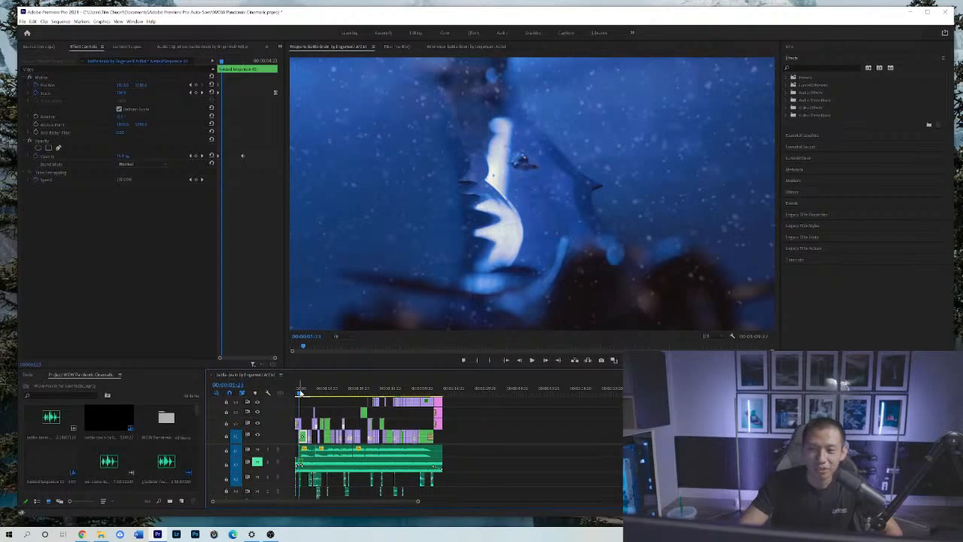
pyautogui.click(435, 392)
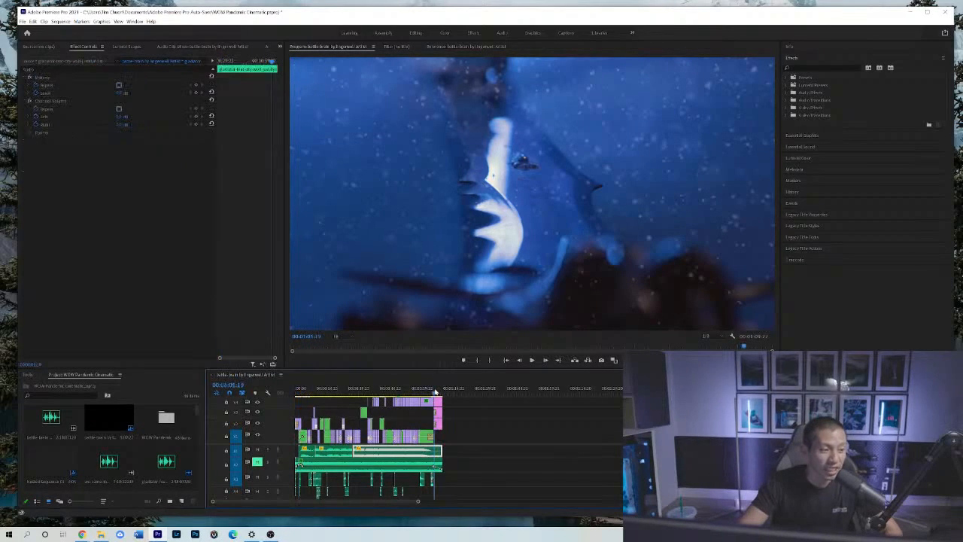
pyautogui.moveTo(436, 392); pyautogui.dragTo(427, 392)
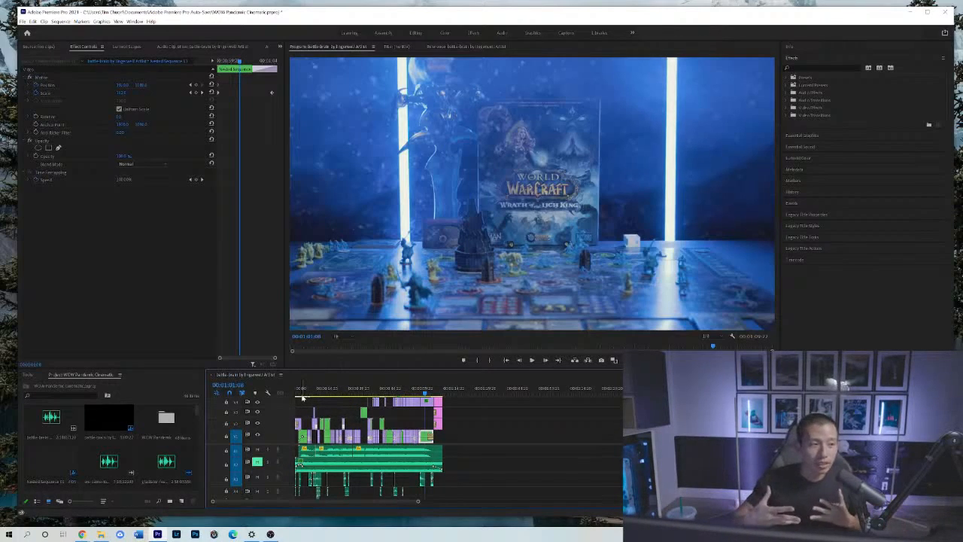
pyautogui.moveTo(302, 398); pyautogui.dragTo(304, 396)
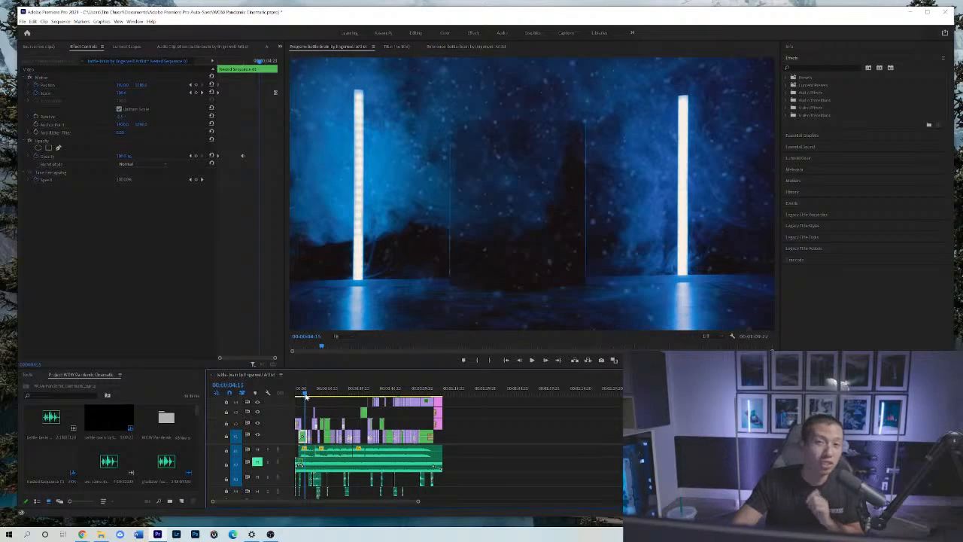
pyautogui.moveTo(305, 396); pyautogui.dragTo(320, 394)
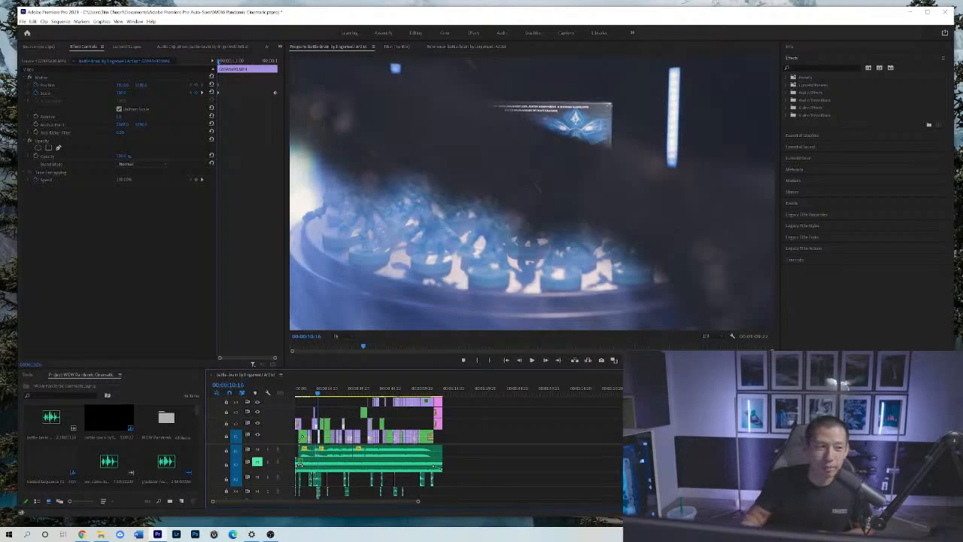
# Scrub repeatedly through the opening snow shot and the light-tube transition into the World of Warcraft box reveal.
pyautogui.click(303, 392)
pyautogui.moveTo(304, 396); pyautogui.dragTo(301, 394)
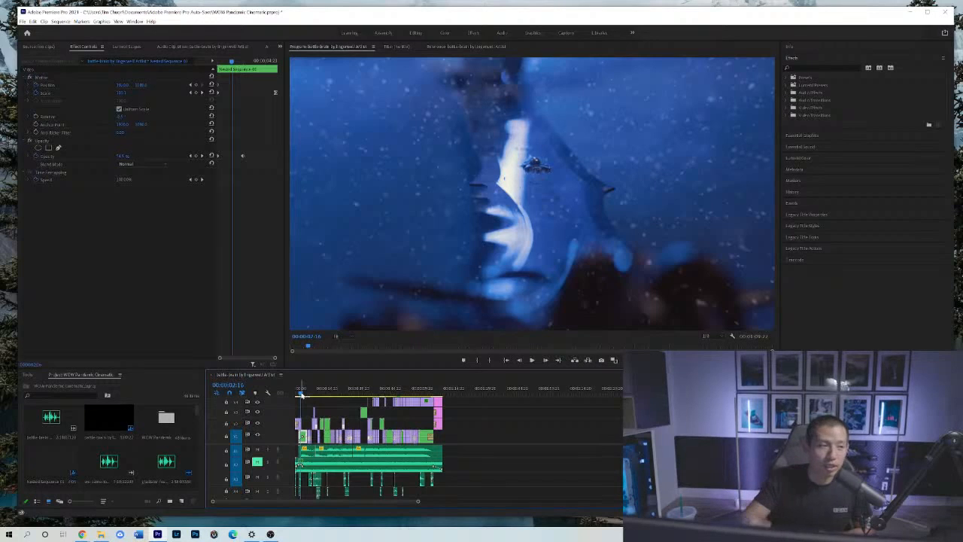
pyautogui.moveTo(302, 394); pyautogui.dragTo(301, 394)
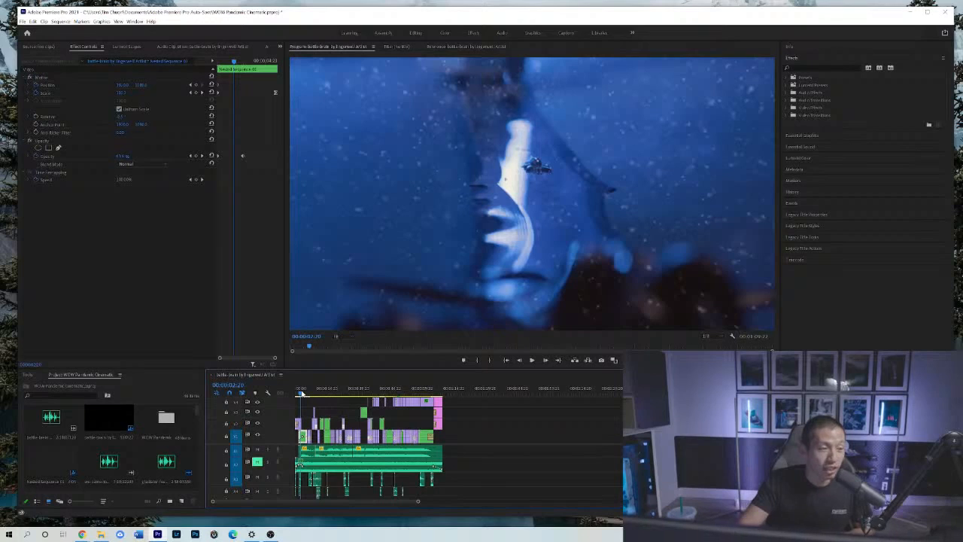
pyautogui.moveTo(302, 394); pyautogui.dragTo(306, 393)
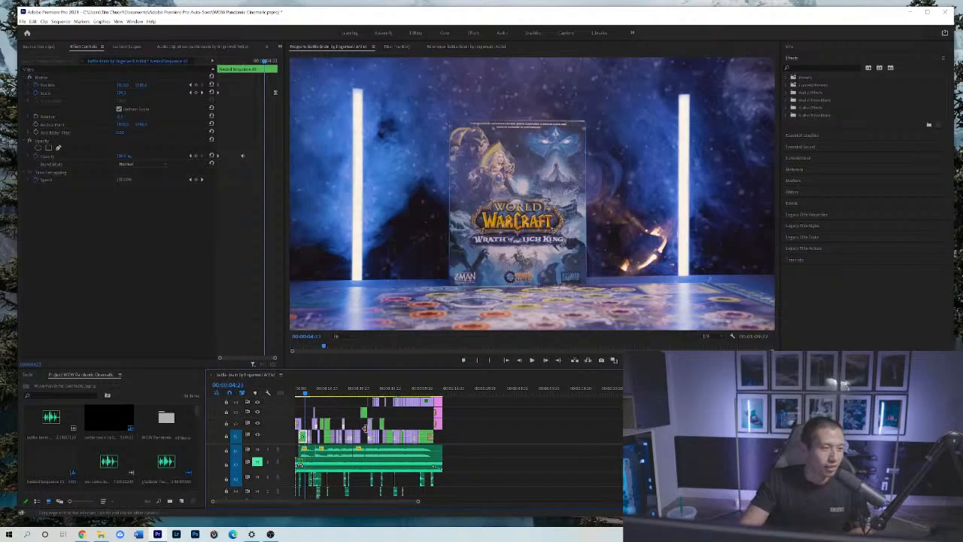
pyautogui.click(304, 392)
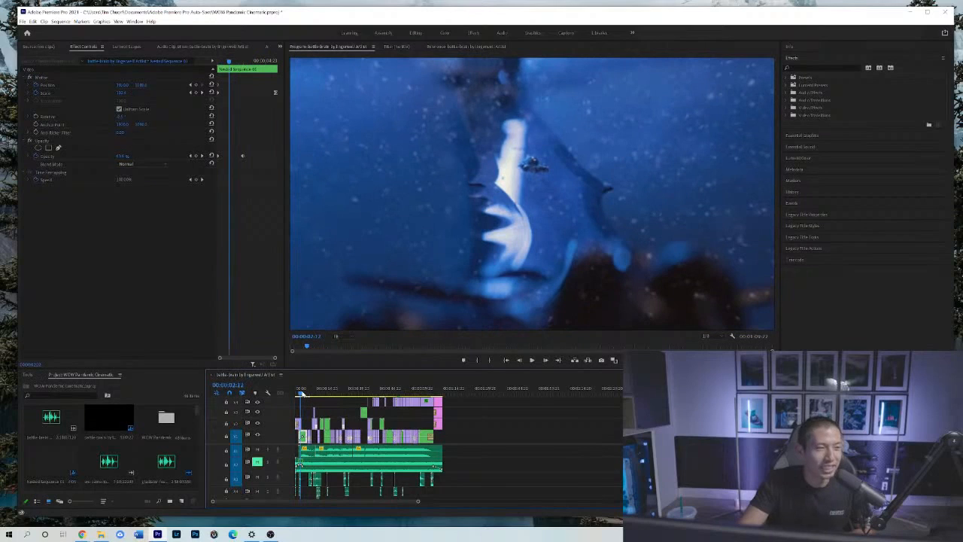
pyautogui.moveTo(301, 394); pyautogui.dragTo(306, 393)
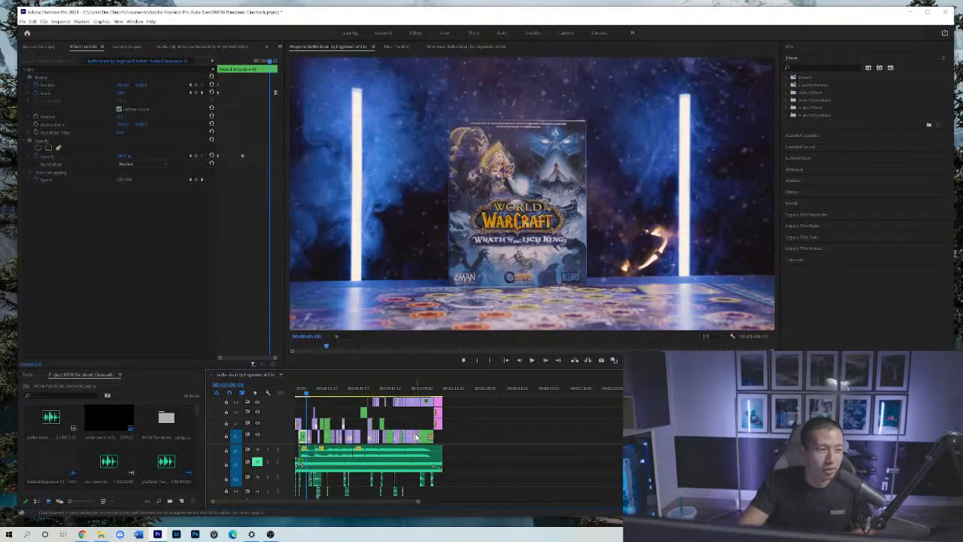
pyautogui.click(304, 392)
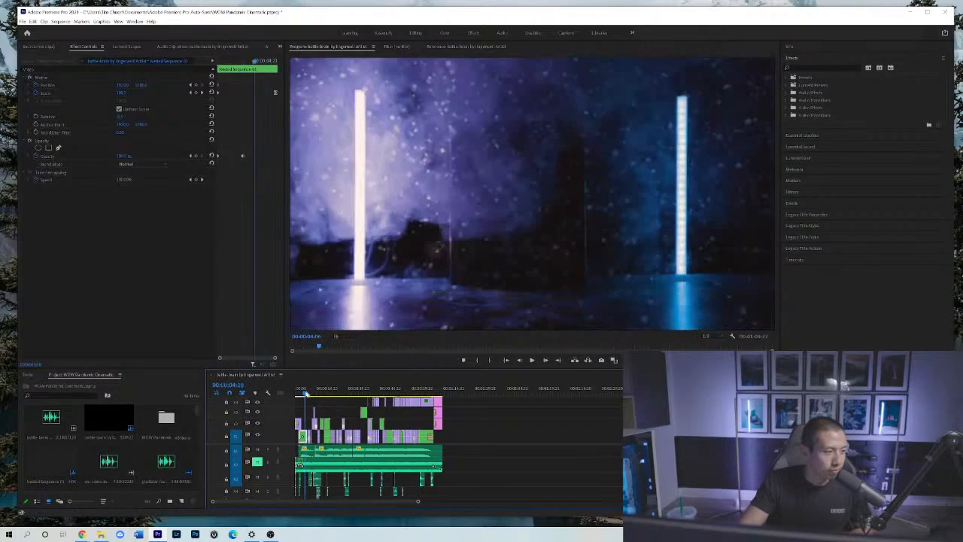
pyautogui.moveTo(306, 393); pyautogui.dragTo(307, 392)
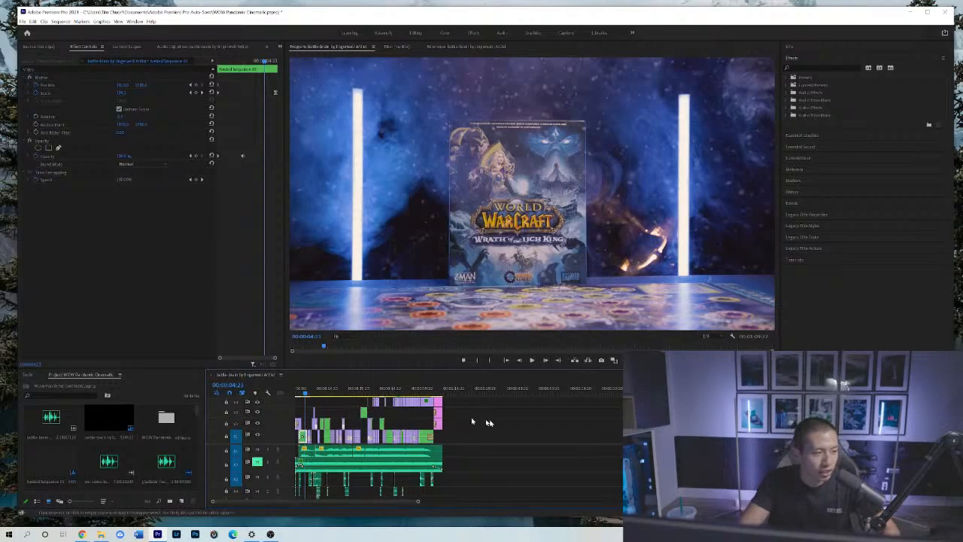
# Play the sequence from the box reveal into the game-board close-ups, then check the opening and the box shot around 10 seconds.
pyautogui.click(511, 421)
pyautogui.press('space')
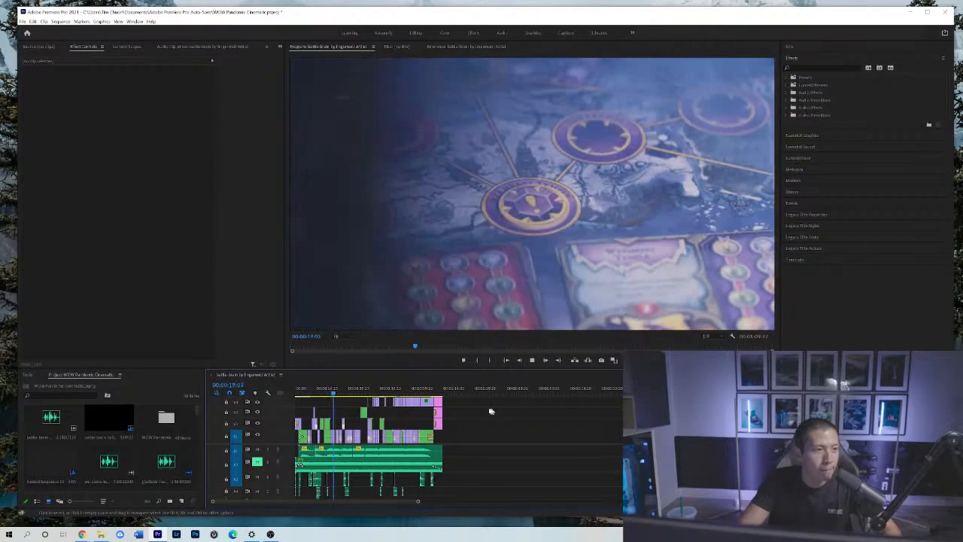
pyautogui.press('space')
pyautogui.click(299, 392)
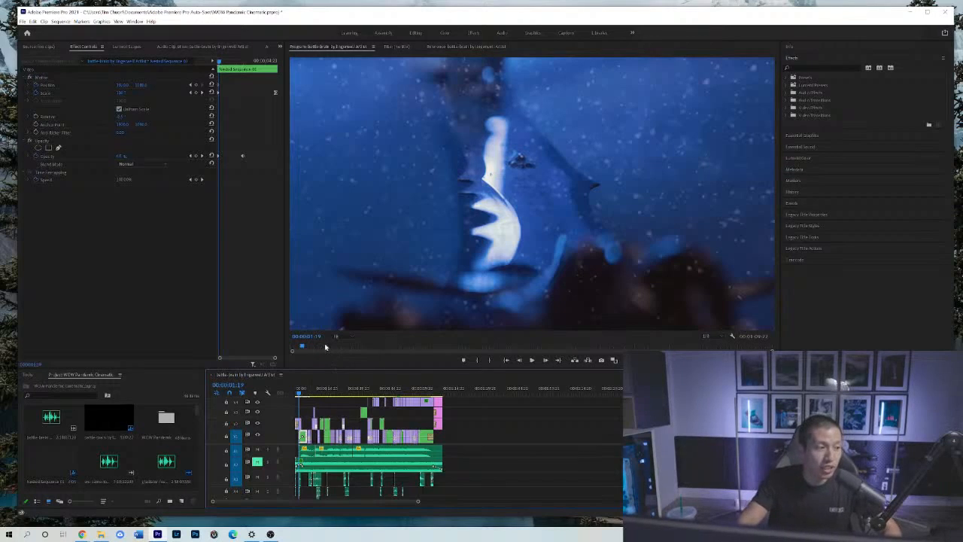
pyautogui.click(318, 393)
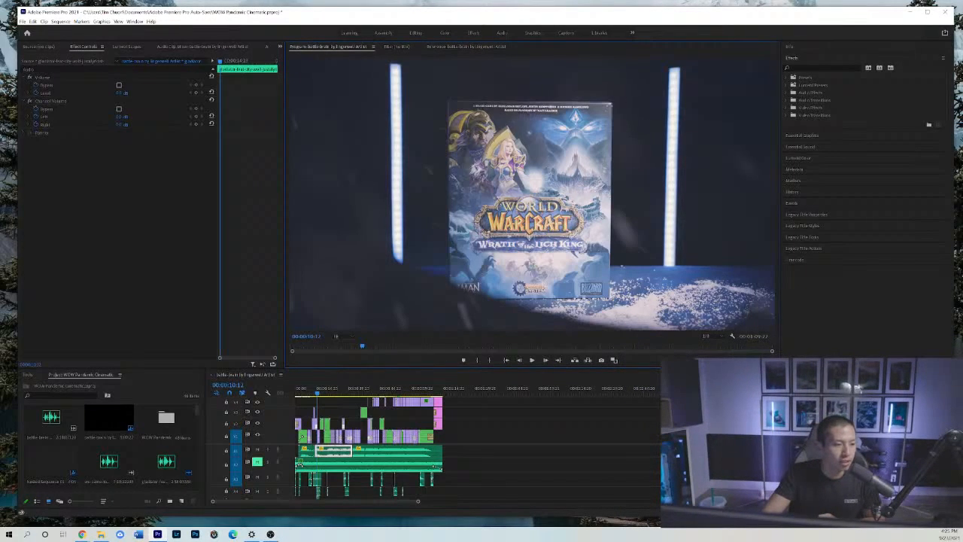
# Enlarge the video preview by making the timeline area shorter and the effects area narrower.
pyautogui.moveTo(752, 367); pyautogui.dragTo(752, 384)
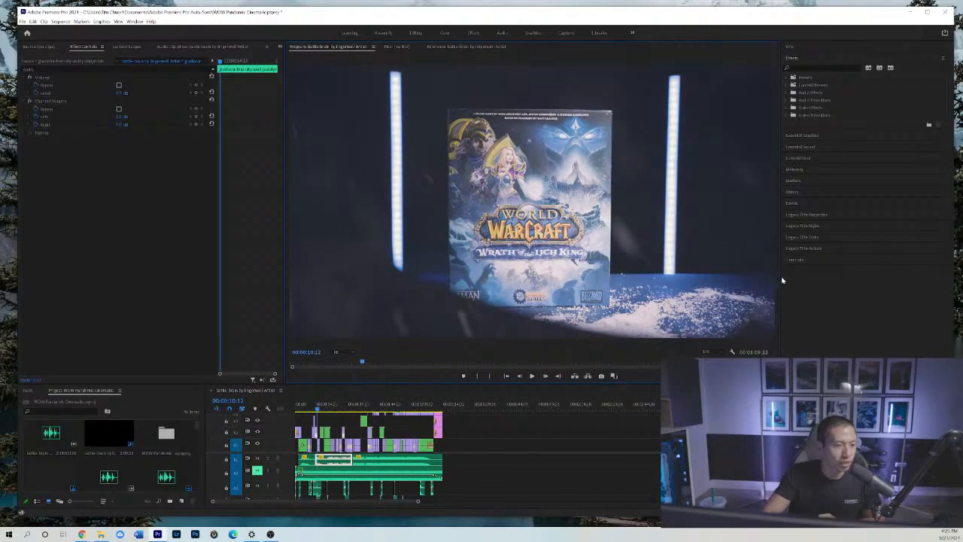
pyautogui.moveTo(782, 279); pyautogui.dragTo(818, 278)
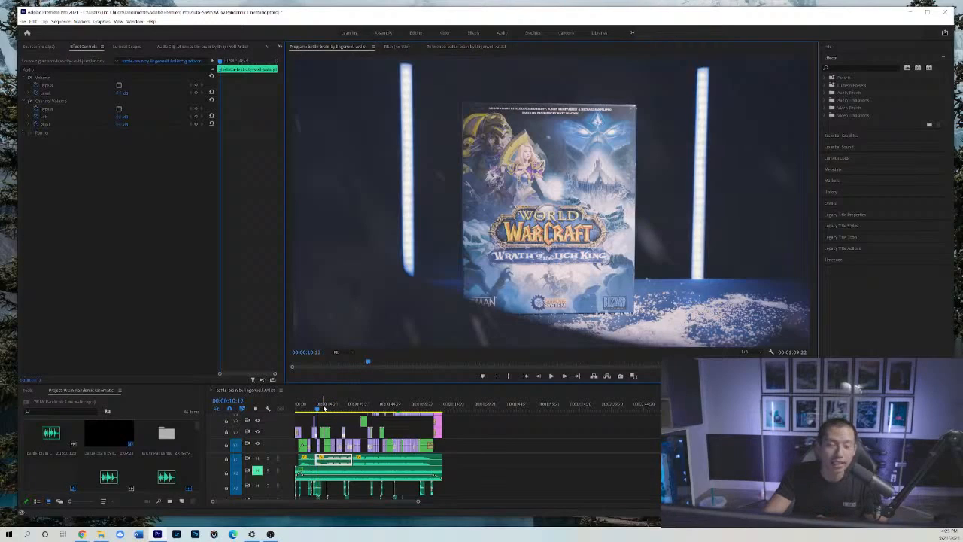
# Examine the shield-emblem die shot around 12 seconds frame by frame and preview its motion.
pyautogui.click(324, 407)
pyautogui.press('Left')
pyautogui.press('Left')
pyautogui.press('Left')
pyautogui.press('Left')
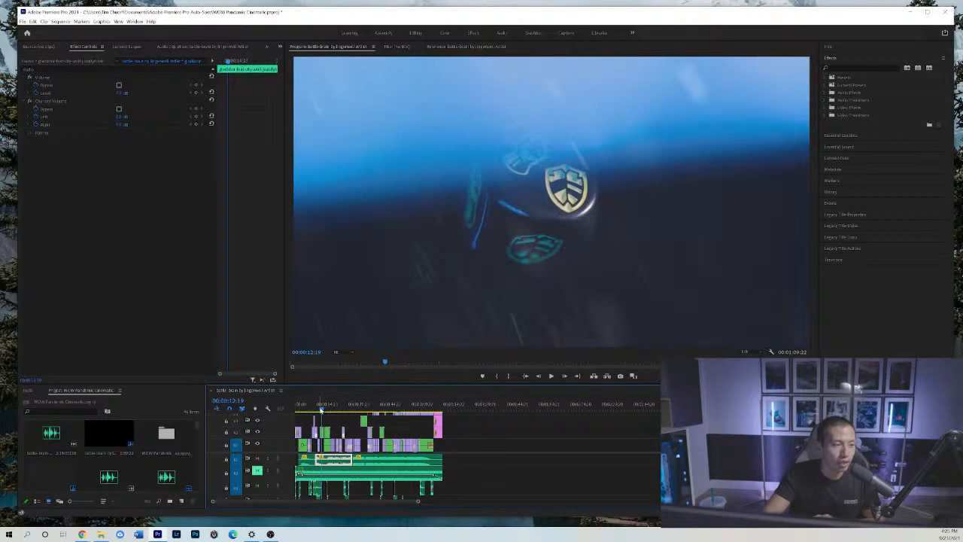
pyautogui.press('space')
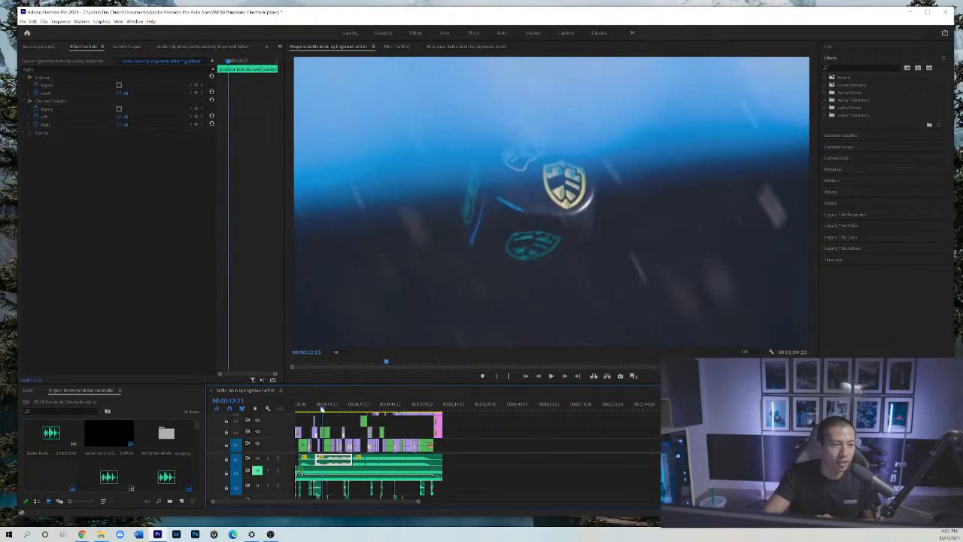
# Return to the light-tube shot near 4 seconds and examine its transition into the box reveal frame by frame up to 00:00:04:23.
pyautogui.click(316, 407)
pyautogui.moveTo(316, 407)
pyautogui.mouseDown()
pyautogui.moveTo(337, 407)
pyautogui.moveTo(303, 407)
pyautogui.mouseUp()
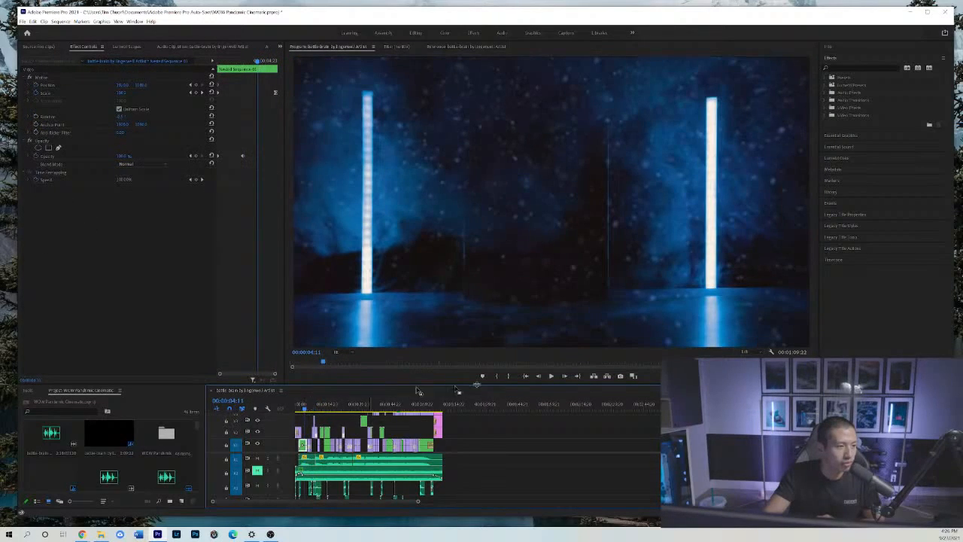
pyautogui.click(539, 377)
pyautogui.click(539, 376)
pyautogui.click(565, 377)
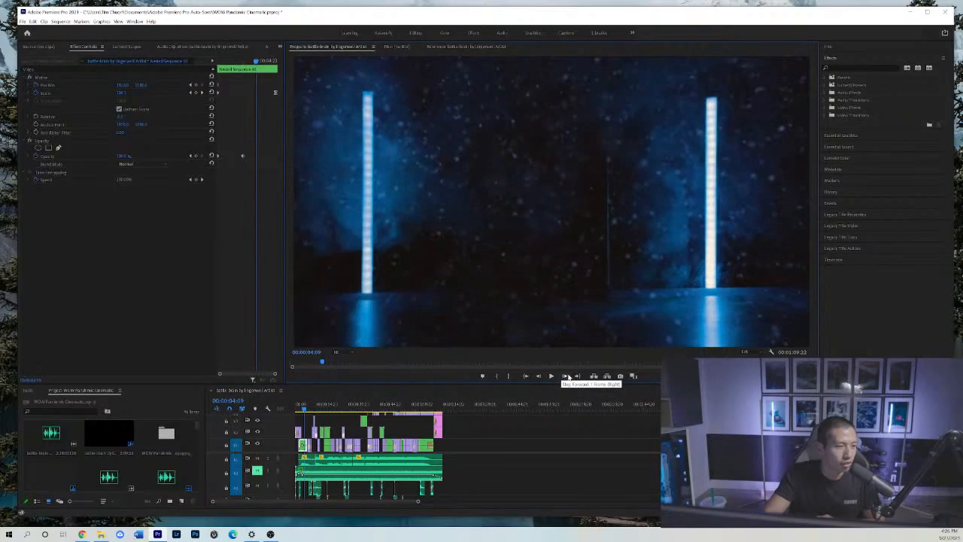
pyautogui.click(565, 377)
pyautogui.click(566, 377)
pyautogui.click(567, 377)
pyautogui.click(567, 377)
pyautogui.click(567, 377)
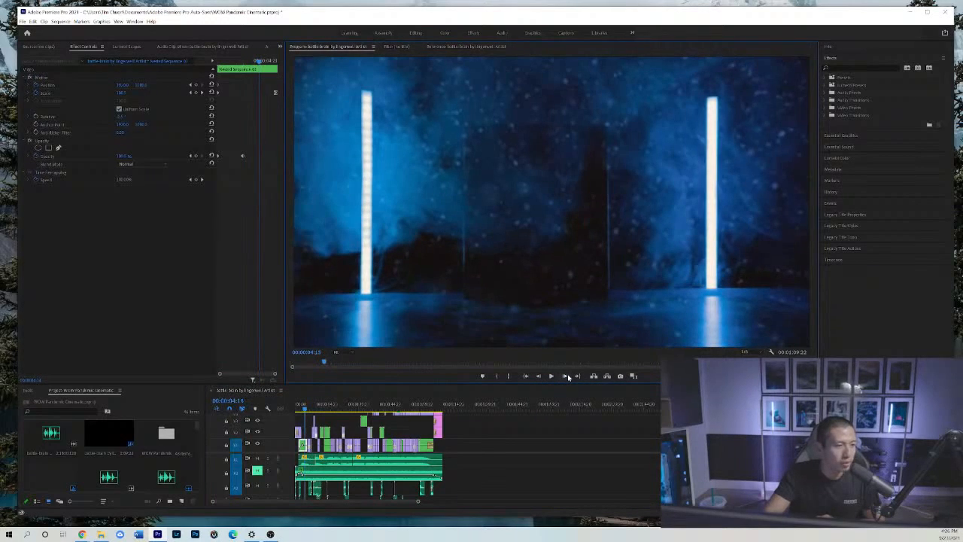
pyautogui.click(567, 377)
pyautogui.click(567, 377)
pyautogui.click(567, 376)
pyautogui.click(567, 377)
pyautogui.click(567, 377)
pyautogui.click(567, 377)
pyautogui.click(567, 377)
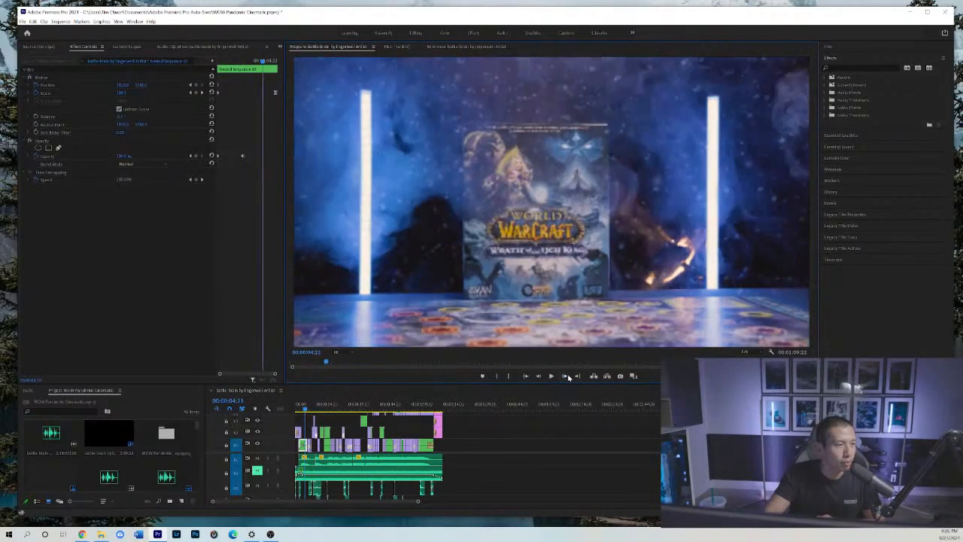
pyautogui.click(568, 377)
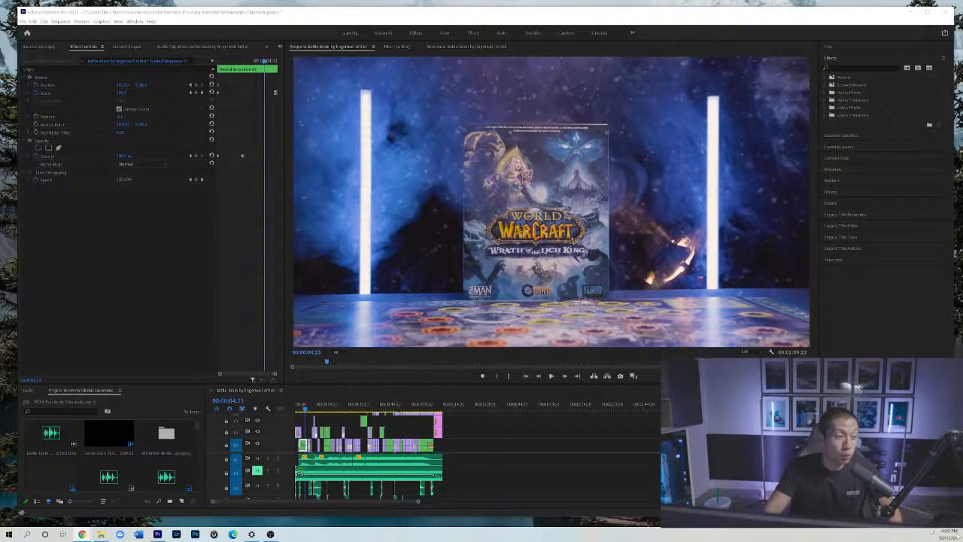
# Review the tower and three-miniature shots around 8 to 10 seconds, then scrub ahead to The Nexus board close-up near 30 seconds.
pyautogui.click(311, 411)
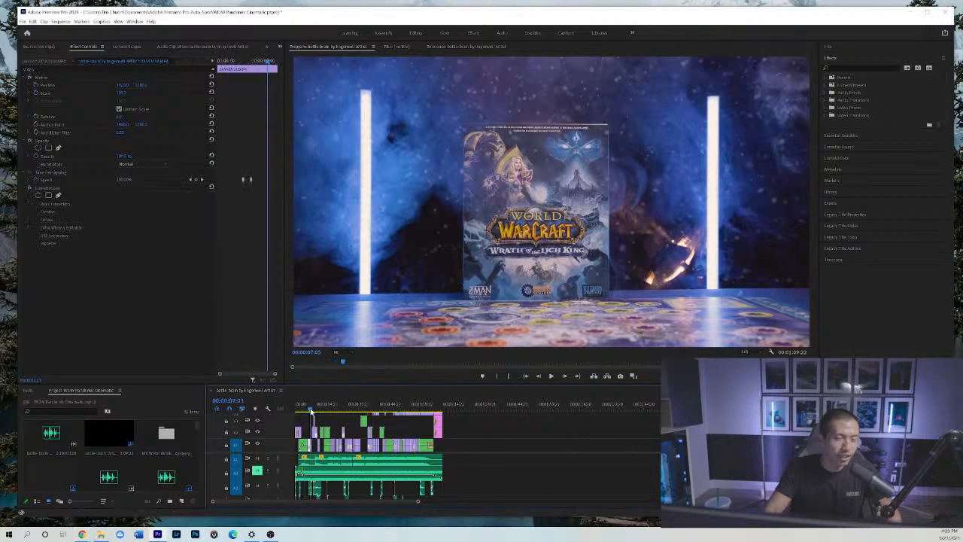
pyautogui.click(313, 411)
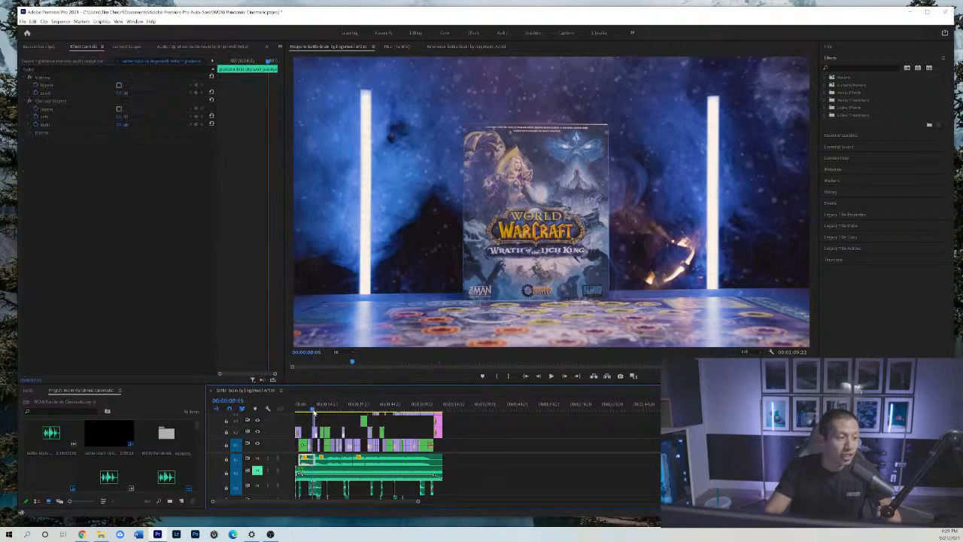
pyautogui.click(320, 412)
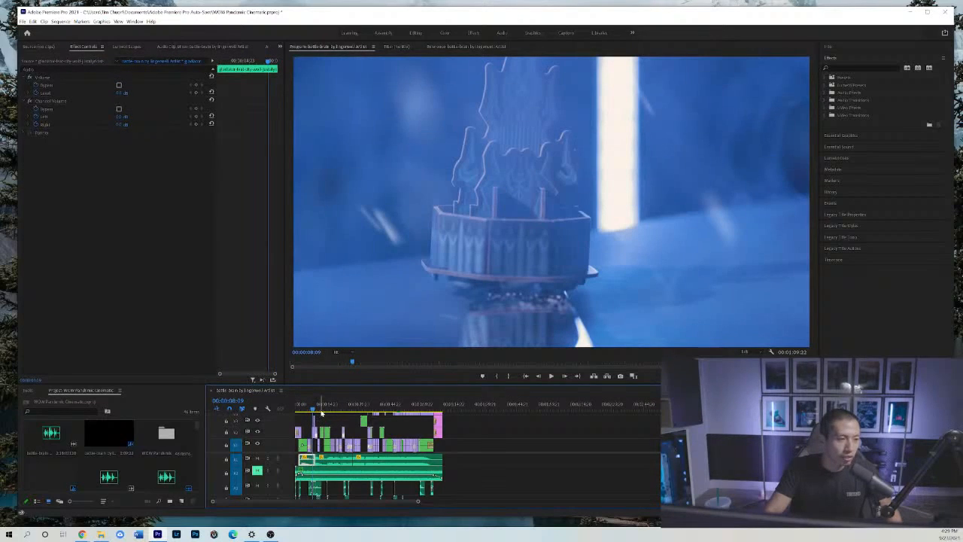
pyautogui.click(321, 412)
pyautogui.moveTo(321, 413); pyautogui.dragTo(317, 414)
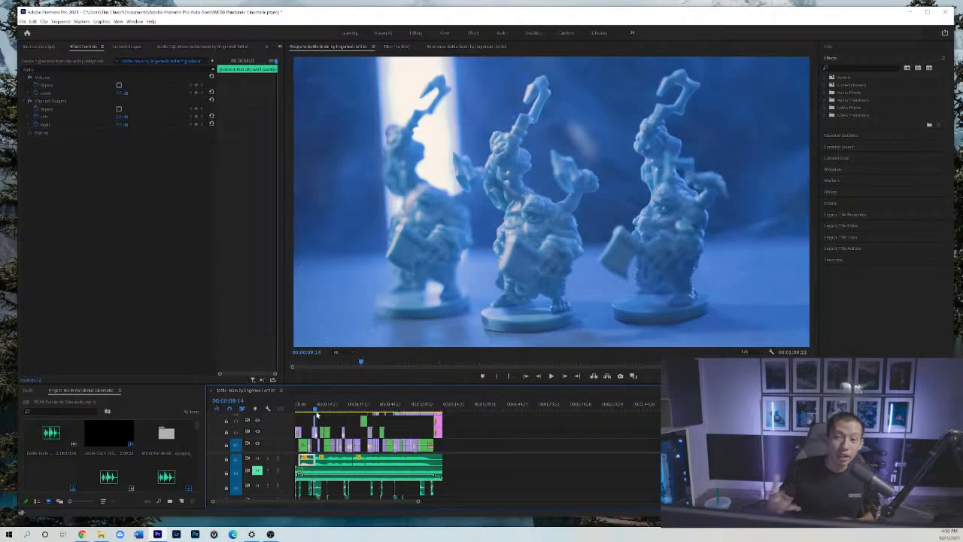
pyautogui.moveTo(318, 411); pyautogui.dragTo(361, 404)
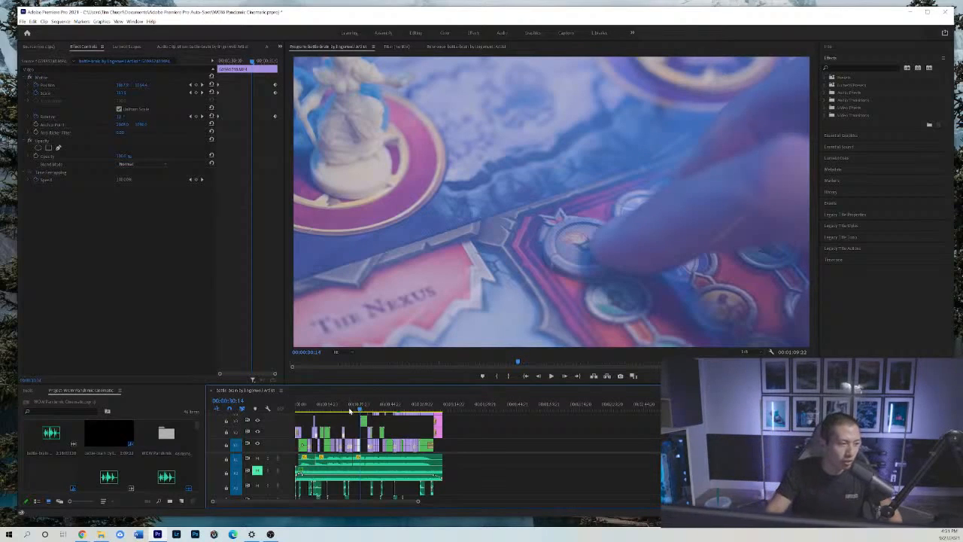
# Scrub back over the early shots, then examine the footage from the shield-emblem die to the Scourge Track close-up at 00:00:17:10.
pyautogui.click(329, 409)
pyautogui.moveTo(329, 409); pyautogui.dragTo(304, 413)
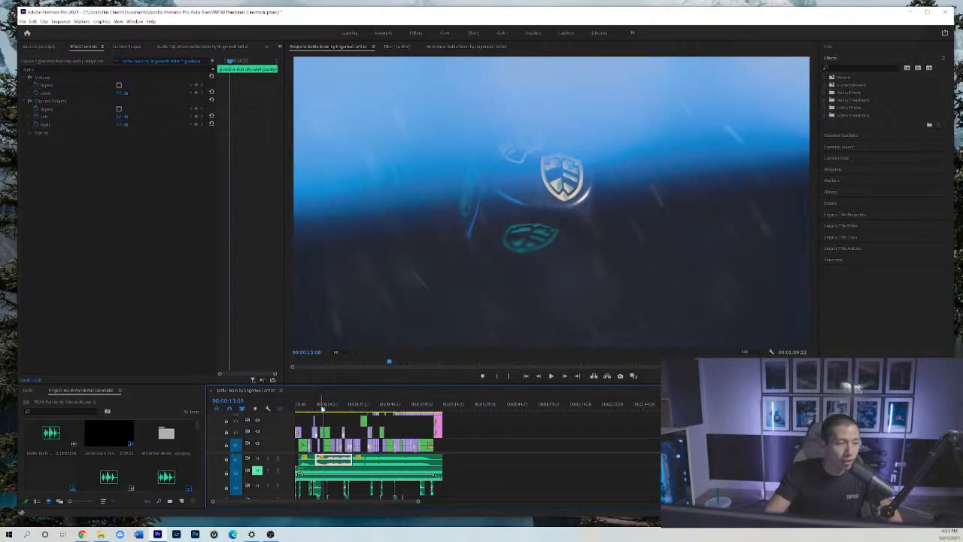
pyautogui.click(326, 409)
pyautogui.moveTo(326, 411); pyautogui.dragTo(332, 413)
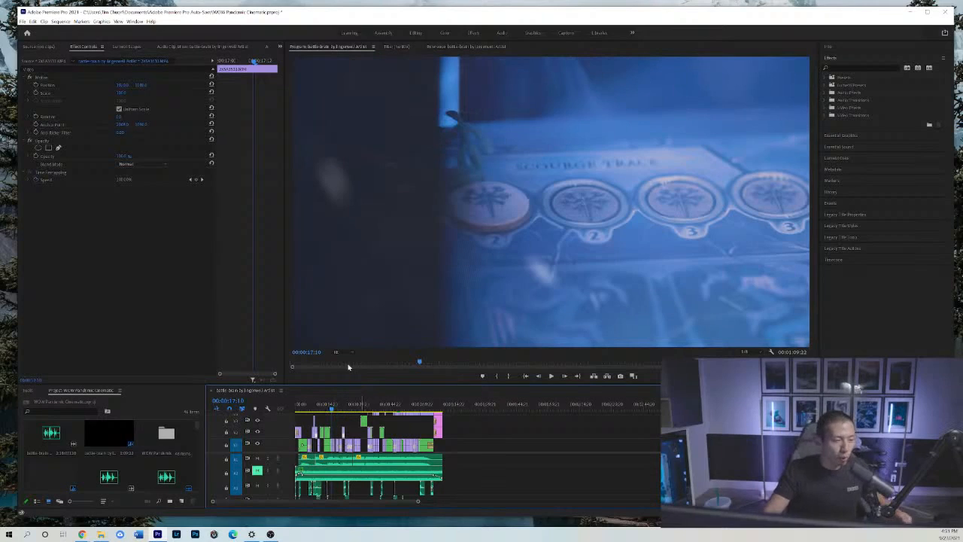
# Preview the cut from the Scourge Track close-up to the Dalaran shot, and scrub on to the Ulduar close-up around 19 seconds.
pyautogui.click(552, 376)
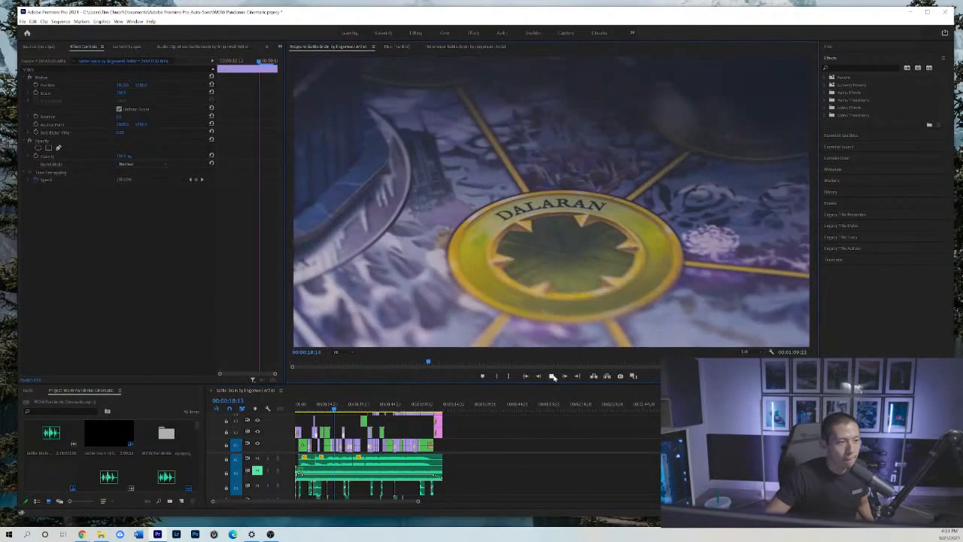
pyautogui.click(552, 376)
pyautogui.click(334, 407)
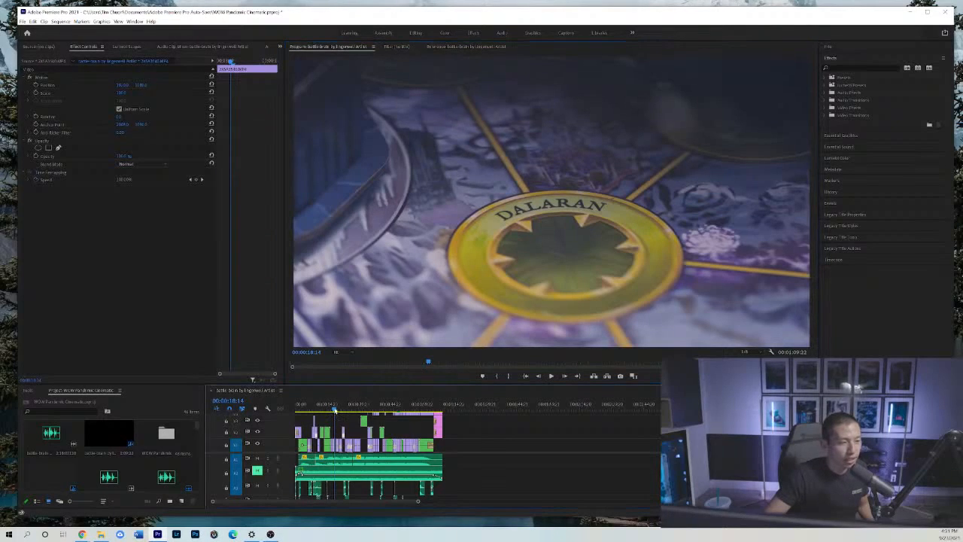
pyautogui.moveTo(333, 407); pyautogui.dragTo(336, 409)
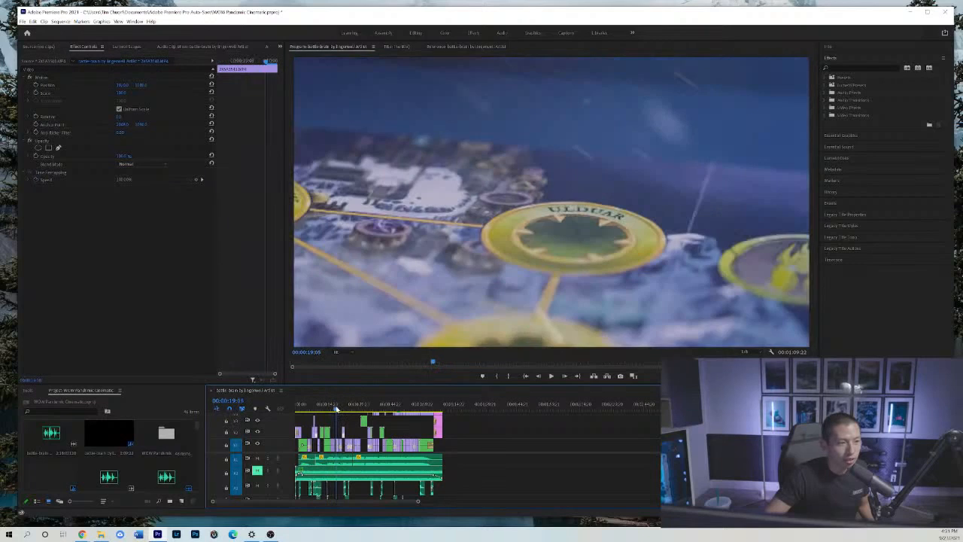
# Play the sequence from the Ulduar close-up to the miniature shot near 27 seconds, and replay the board close-ups up to Dalaran.
pyautogui.click(549, 377)
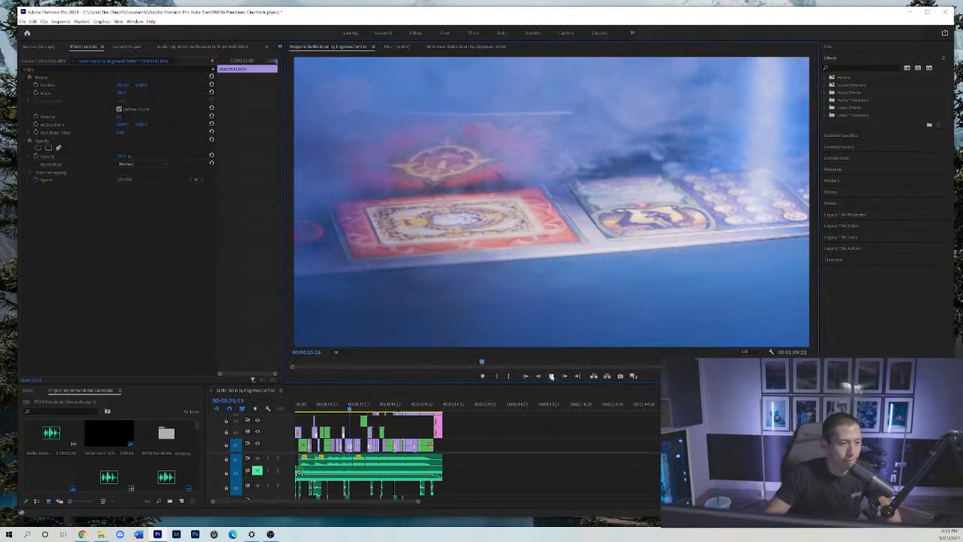
pyautogui.press('space')
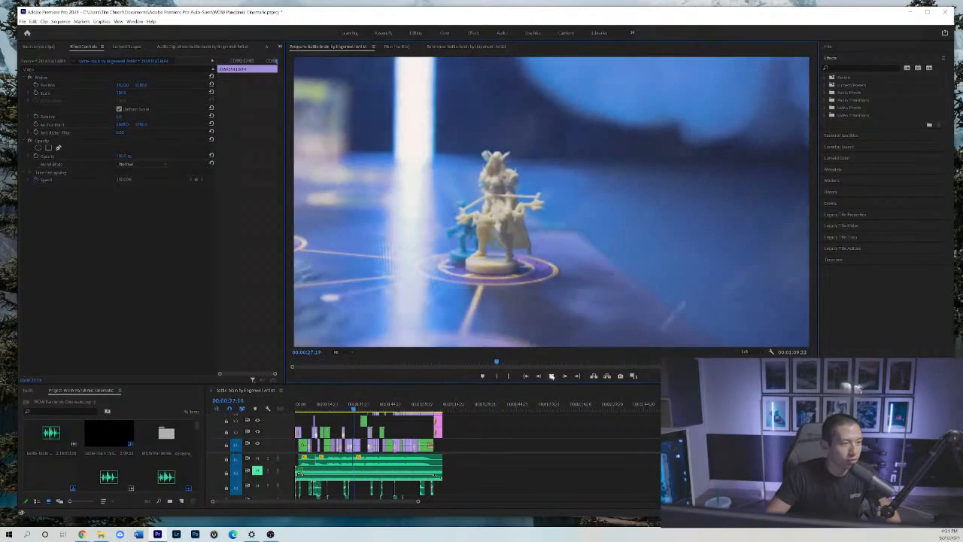
pyautogui.click(332, 407)
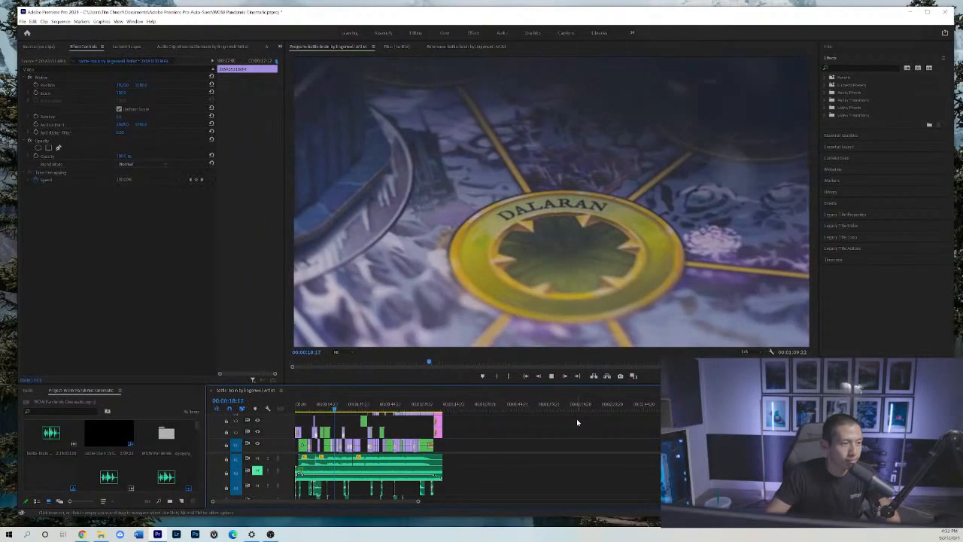
pyautogui.press('space')
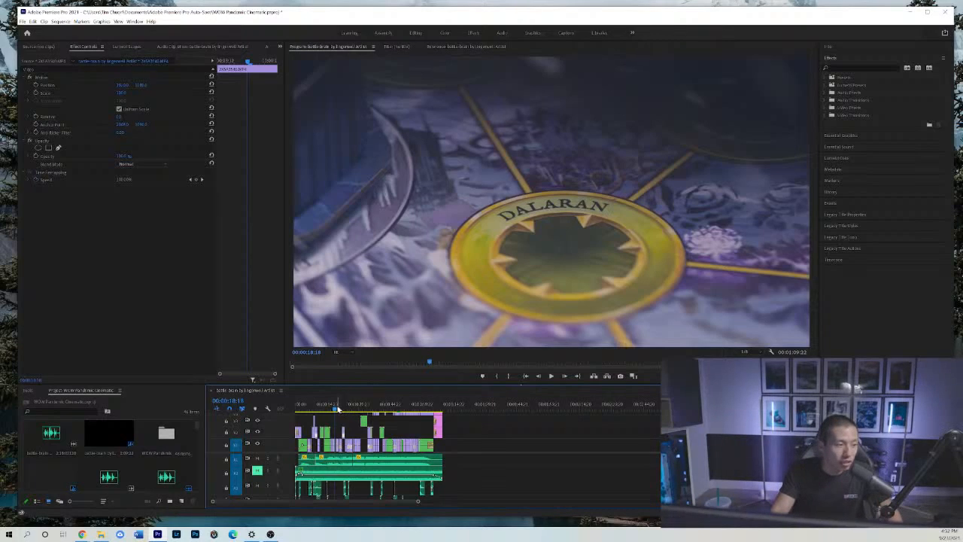
# Examine the board close-ups frame by frame from about 18 seconds, through the Dalaran shot to the Ulduar shot at 00:00:19:02.
pyautogui.click(333, 405)
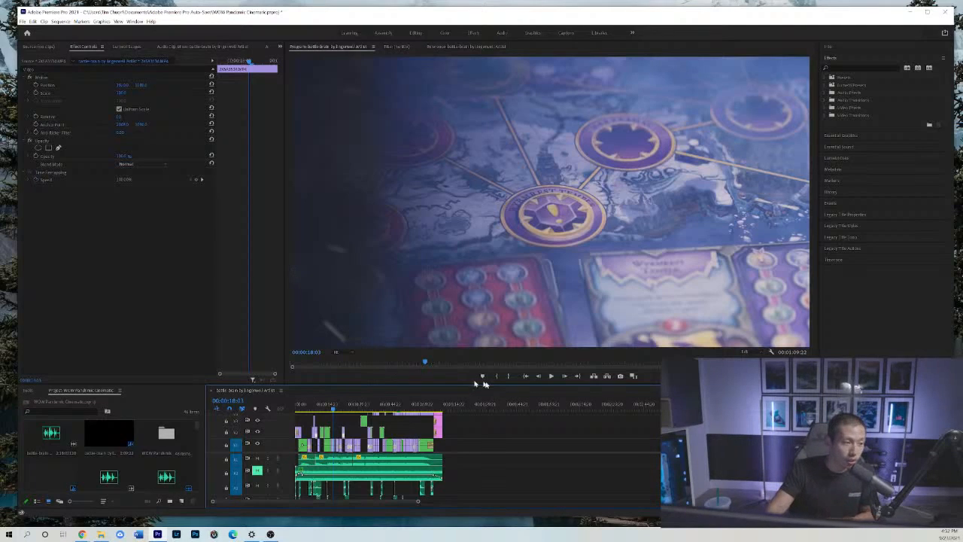
pyautogui.click(566, 377)
pyautogui.click(566, 377)
pyautogui.click(566, 377)
pyautogui.click(566, 377)
pyautogui.click(566, 377)
pyautogui.click(567, 377)
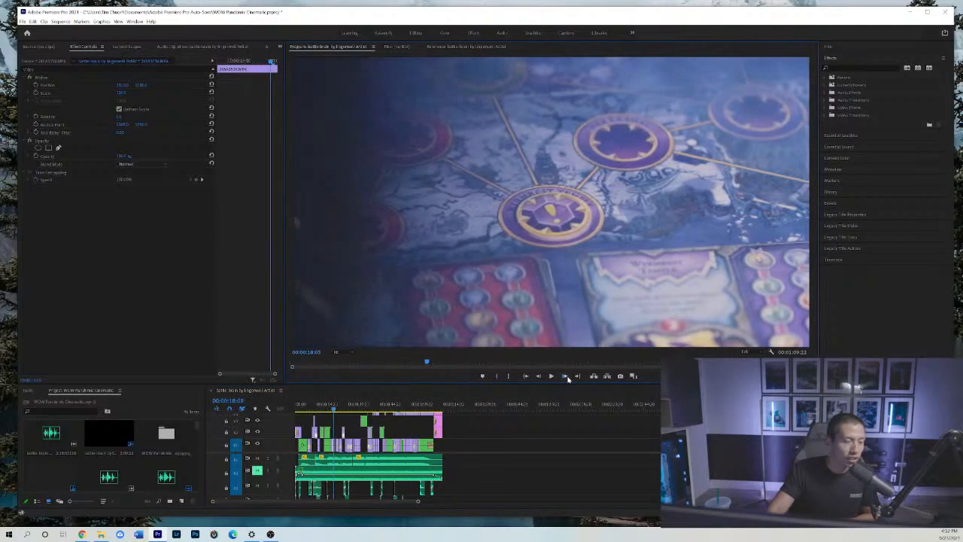
pyautogui.click(567, 377)
pyautogui.click(568, 376)
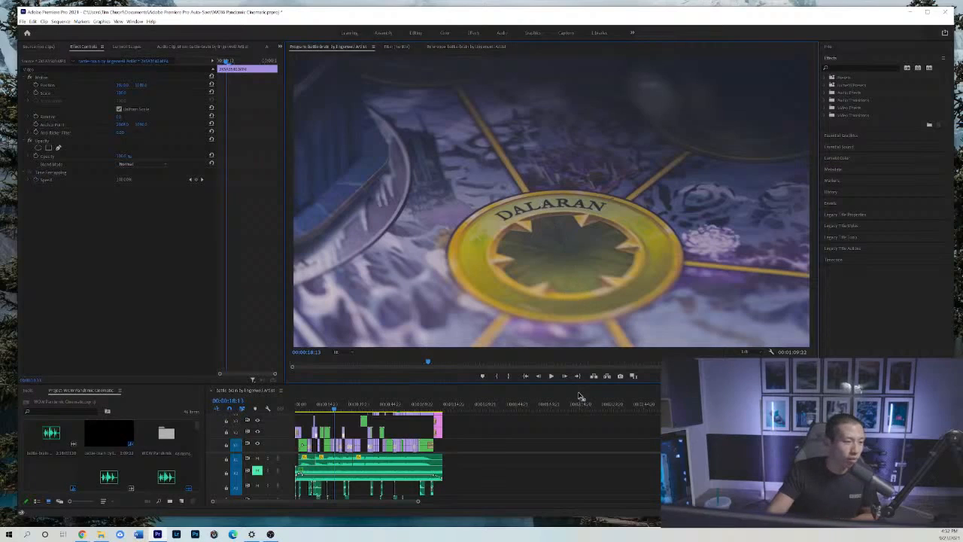
pyautogui.click(566, 378)
pyautogui.click(566, 378)
pyautogui.click(565, 378)
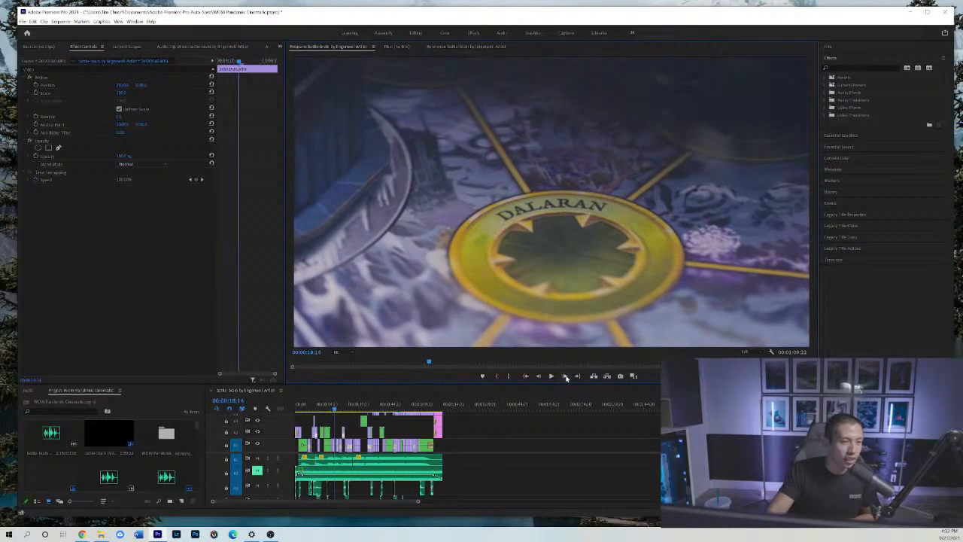
pyautogui.click(565, 378)
pyautogui.click(566, 377)
pyautogui.click(566, 377)
pyautogui.click(566, 378)
pyautogui.click(565, 378)
pyautogui.click(566, 378)
pyautogui.click(565, 378)
pyautogui.click(566, 378)
pyautogui.click(566, 378)
pyautogui.click(566, 377)
pyautogui.click(566, 378)
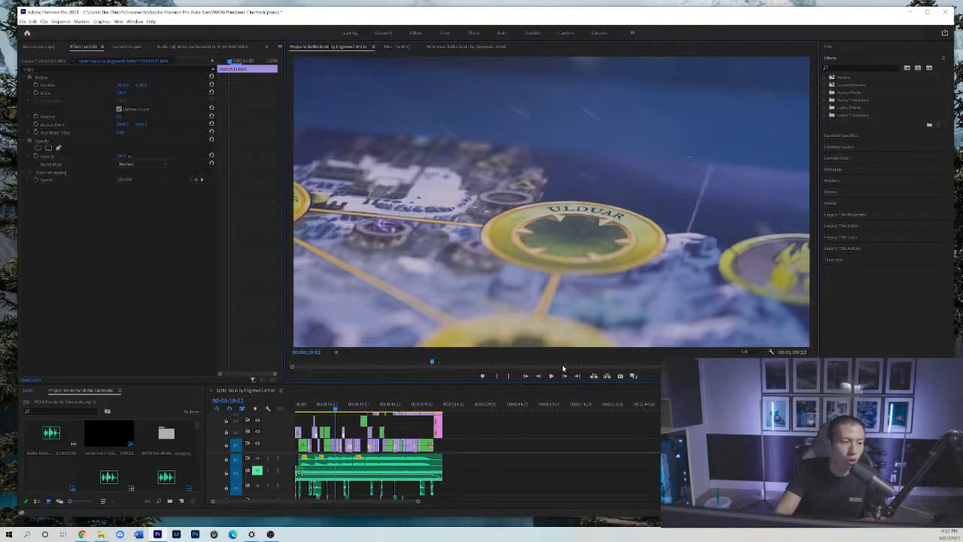
# Step backward frame by frame from the Ulduar shot through Dalaran to the purple-ringed board close-up near 18 seconds.
pyautogui.click(537, 376)
pyautogui.click(538, 376)
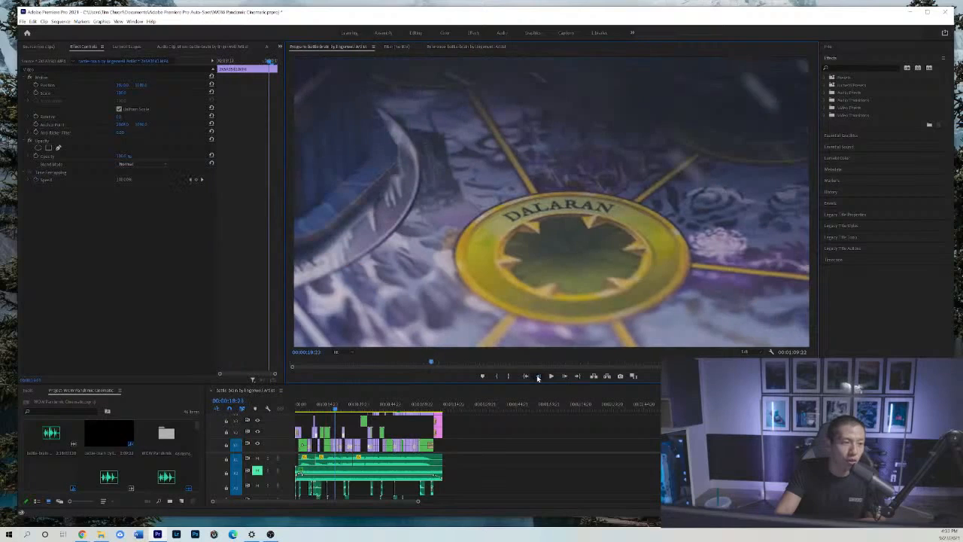
pyautogui.click(537, 376)
pyautogui.click(537, 376)
pyautogui.click(538, 376)
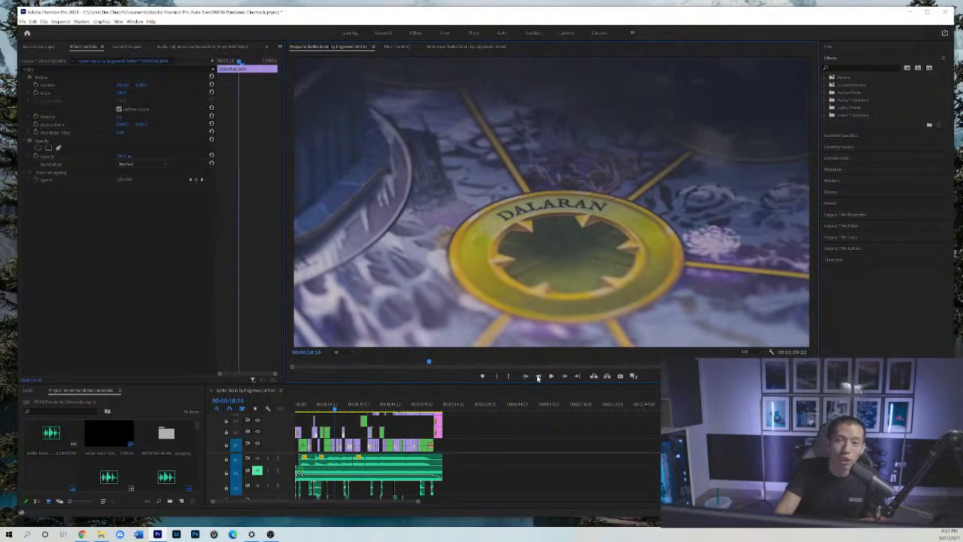
pyautogui.click(538, 376)
pyautogui.click(538, 376)
pyautogui.click(538, 376)
pyautogui.click(538, 376)
pyautogui.click(538, 376)
pyautogui.click(537, 376)
pyautogui.click(538, 376)
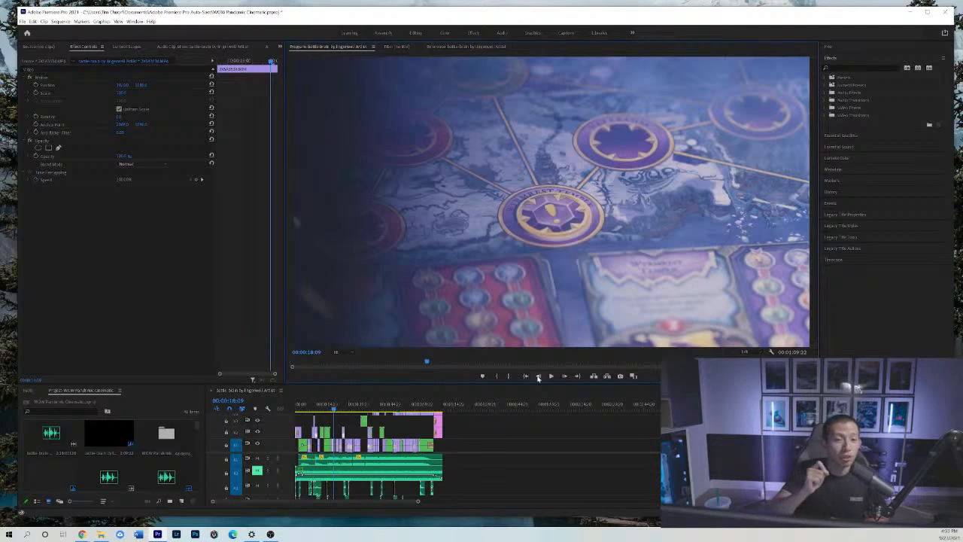
# Go to the fanned-cards shot near 23 seconds and examine it frame by frame backward to 00:00:22:18.
pyautogui.click(347, 406)
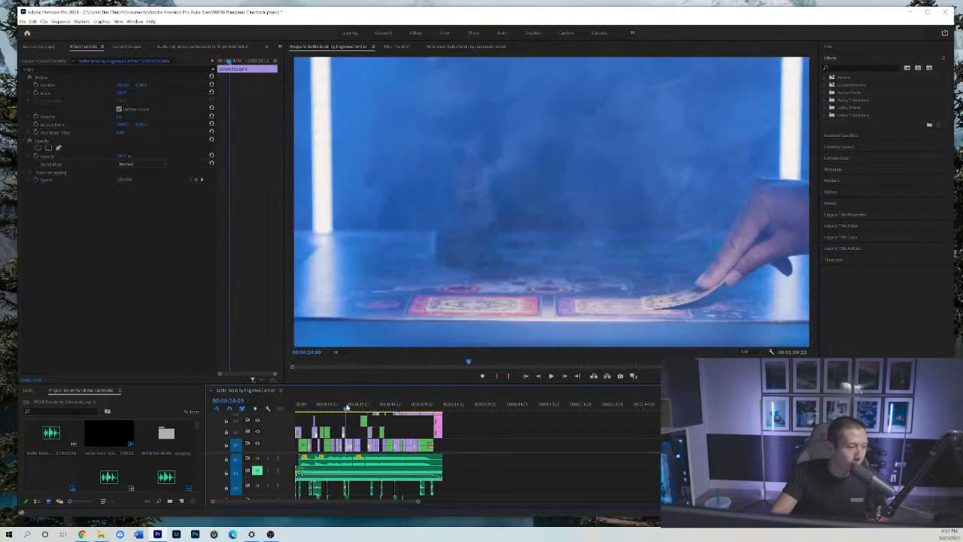
pyautogui.click(344, 406)
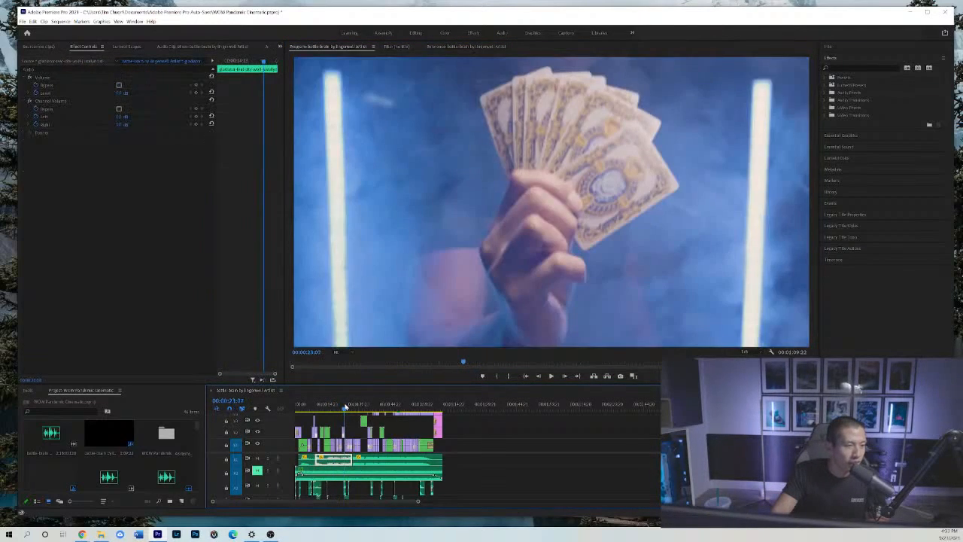
pyautogui.click(538, 376)
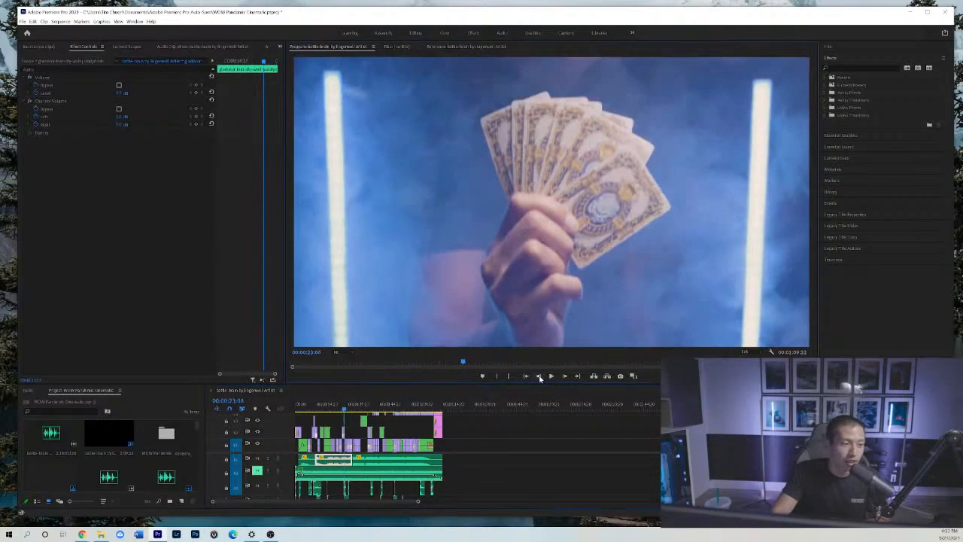
pyautogui.click(538, 377)
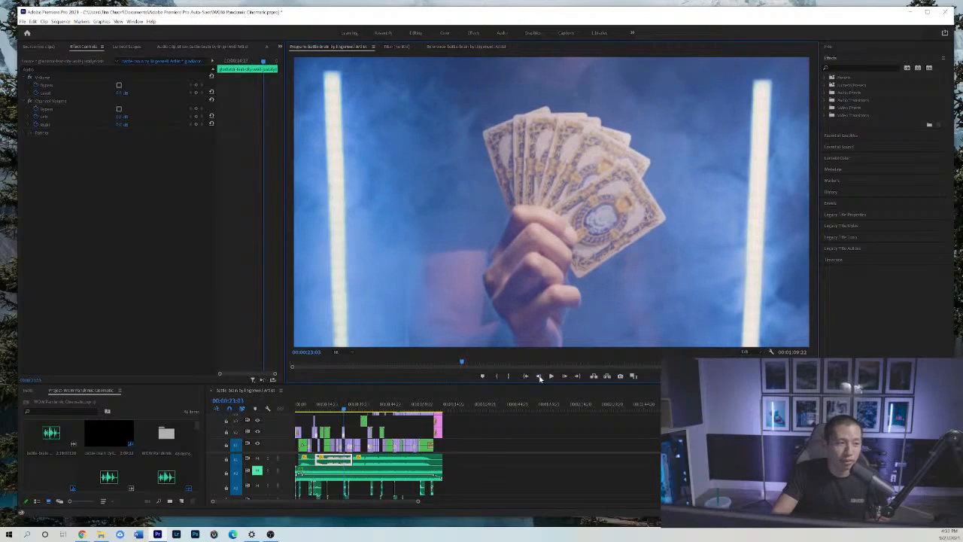
pyautogui.click(538, 376)
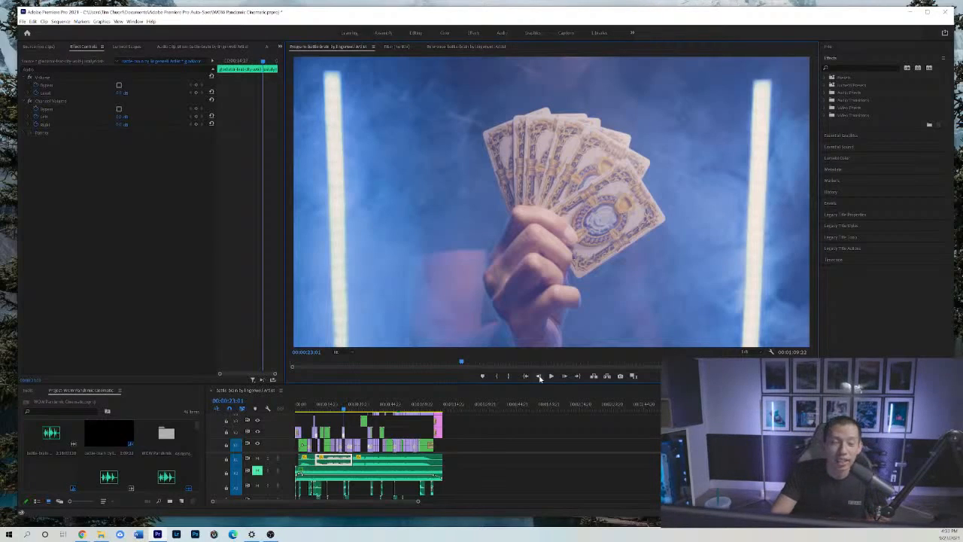
pyautogui.click(538, 376)
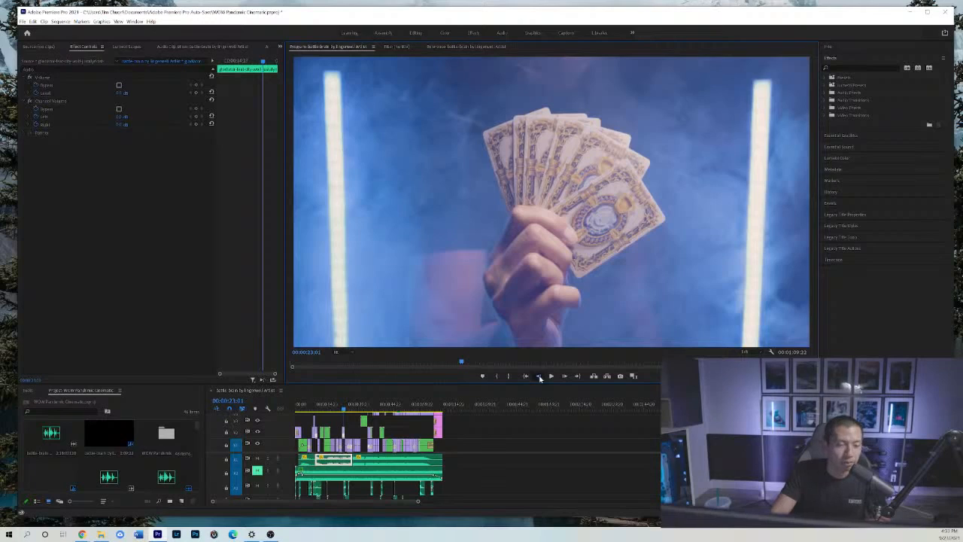
pyautogui.click(538, 376)
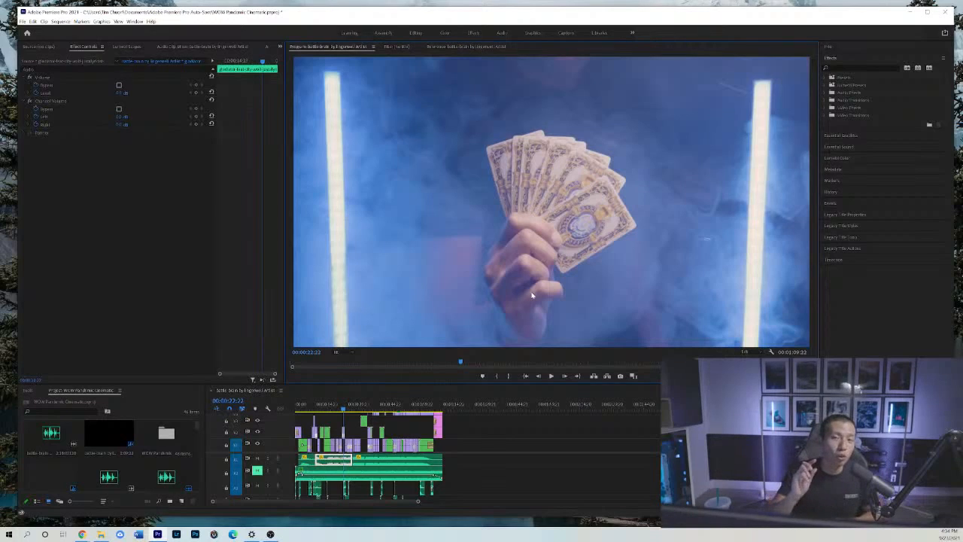
pyautogui.click(539, 375)
pyautogui.click(539, 375)
pyautogui.click(539, 375)
pyautogui.click(538, 376)
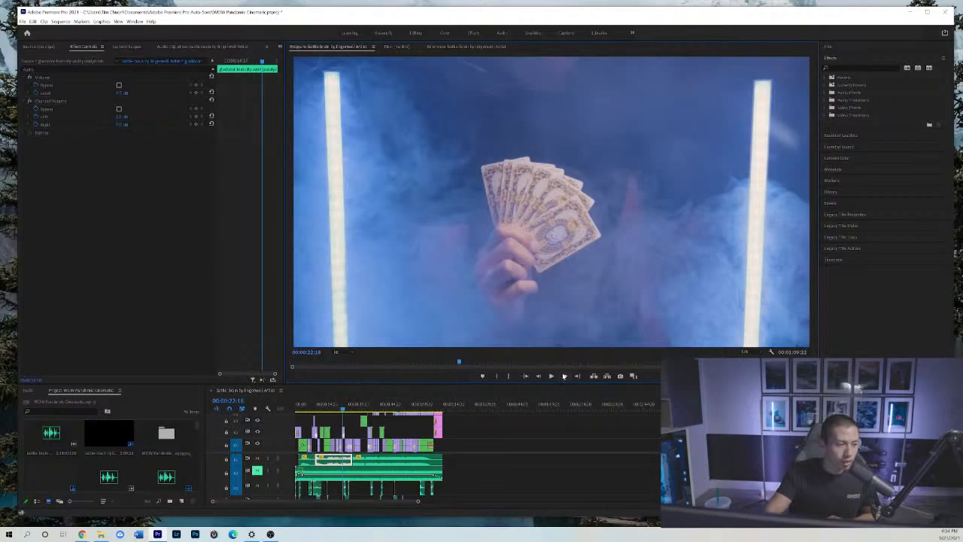
# Examine the card throw frame by frame forward until the hand covers the view and the table shot begins at 00:00:23:19.
pyautogui.click(563, 377)
pyautogui.click(563, 377)
pyautogui.click(563, 376)
pyautogui.click(563, 376)
pyautogui.click(564, 376)
pyautogui.click(563, 376)
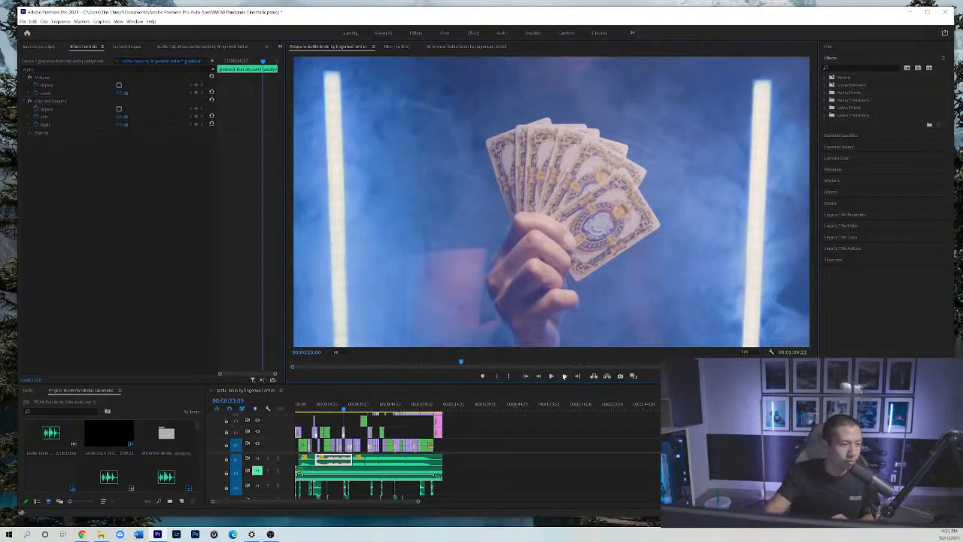
pyautogui.click(563, 378)
pyautogui.click(563, 377)
pyautogui.click(563, 377)
pyautogui.click(563, 378)
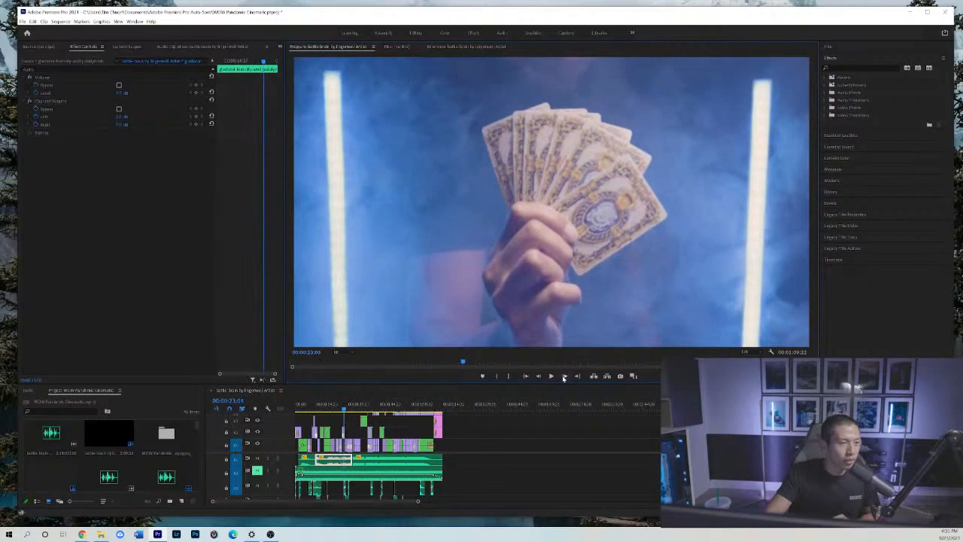
pyautogui.click(564, 377)
pyautogui.click(563, 378)
pyautogui.click(563, 378)
pyautogui.click(564, 377)
pyautogui.click(563, 377)
pyautogui.click(564, 377)
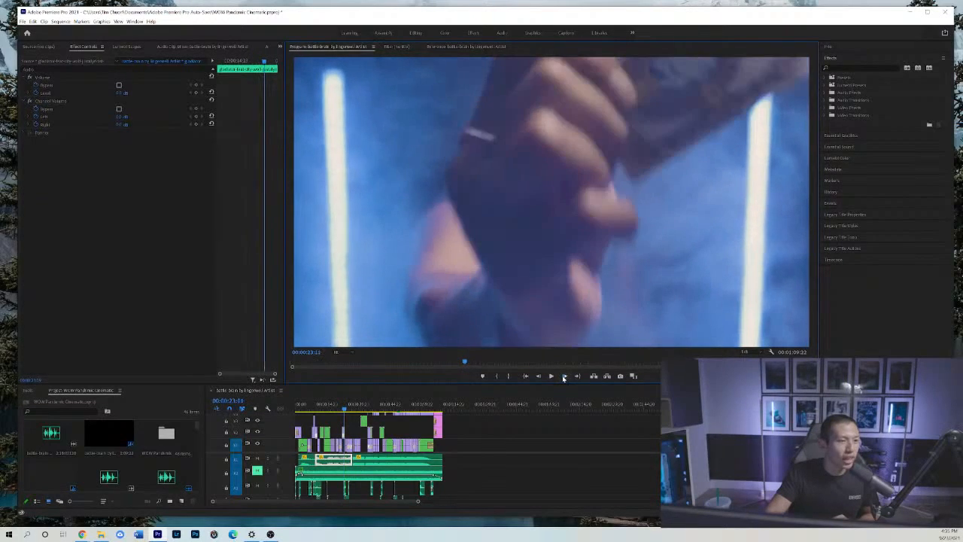
pyautogui.click(563, 378)
pyautogui.click(563, 378)
pyautogui.click(564, 378)
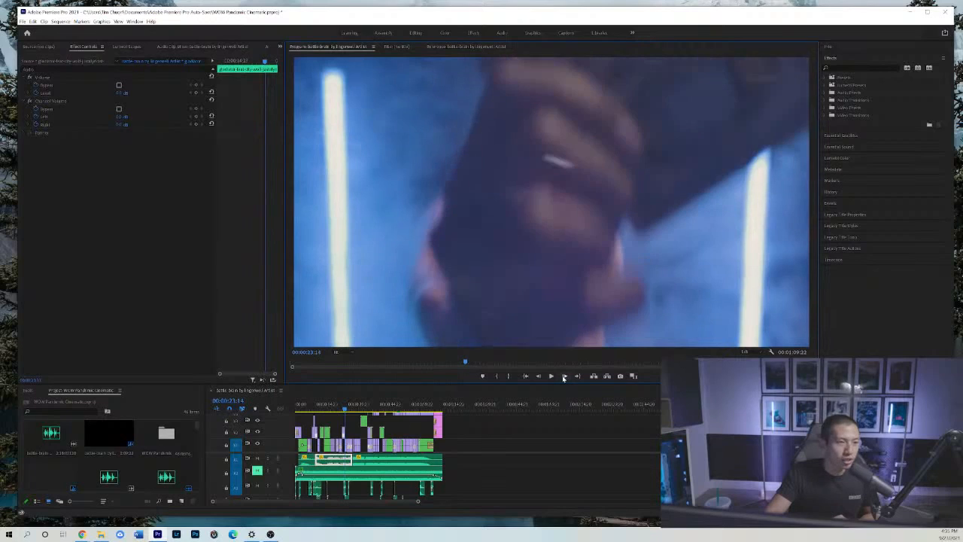
pyautogui.click(563, 378)
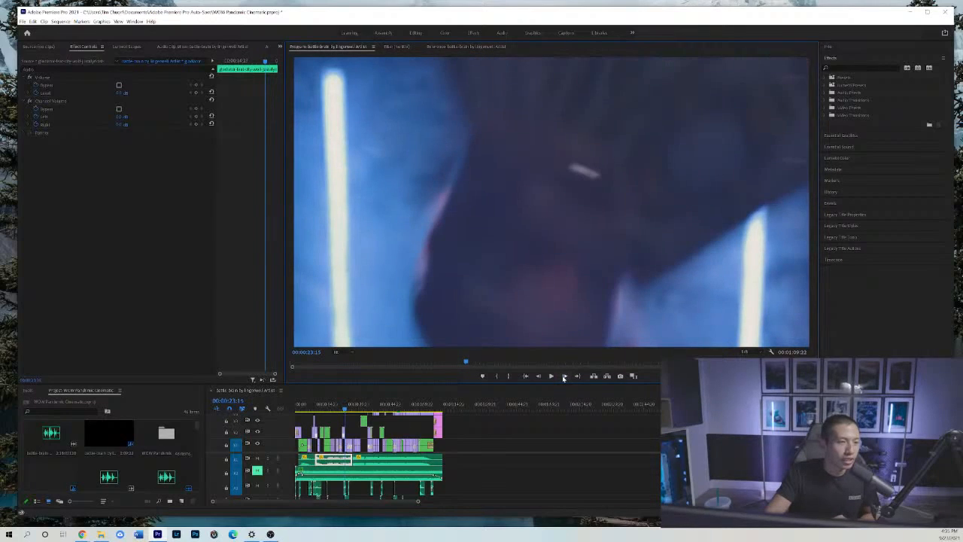
pyautogui.click(563, 377)
pyautogui.click(564, 377)
pyautogui.click(563, 378)
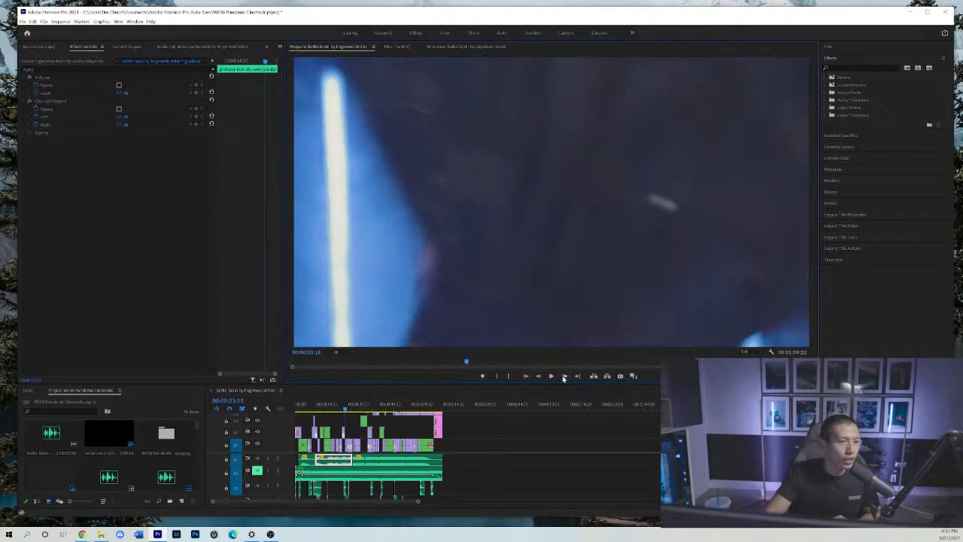
pyautogui.click(563, 377)
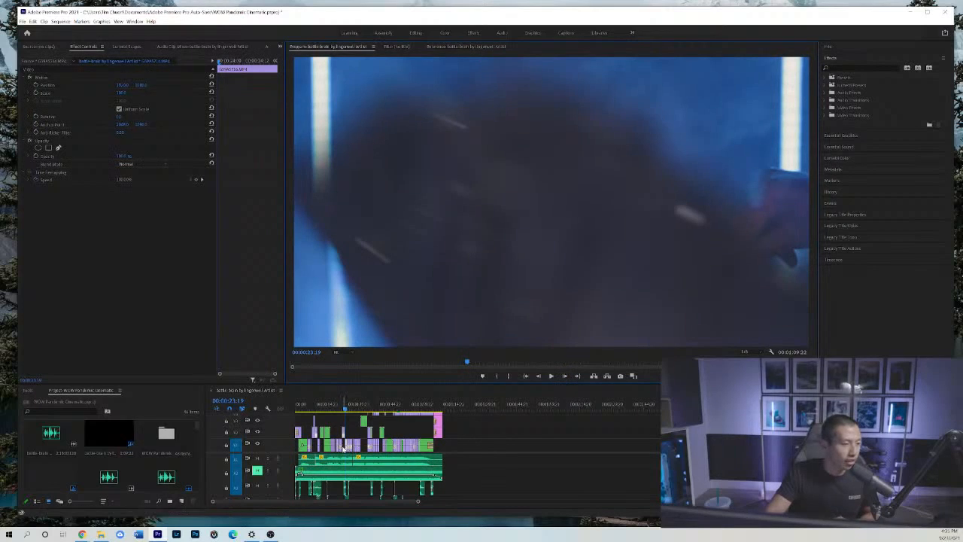
# Zoom in on the timeline at the card-throw transition, select its nested sequence clip, and examine the opacity mask's path at 00:00:23:19 and 00:00:23:20.
pyautogui.click(482, 443)
pyautogui.press('=')
pyautogui.press('=')
pyautogui.press('=')
pyautogui.press('=')
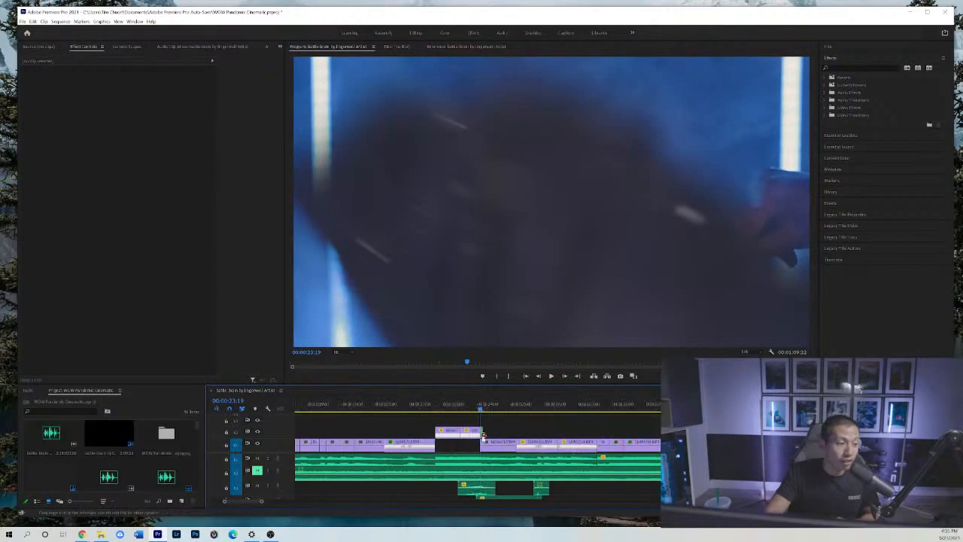
pyautogui.click(483, 440)
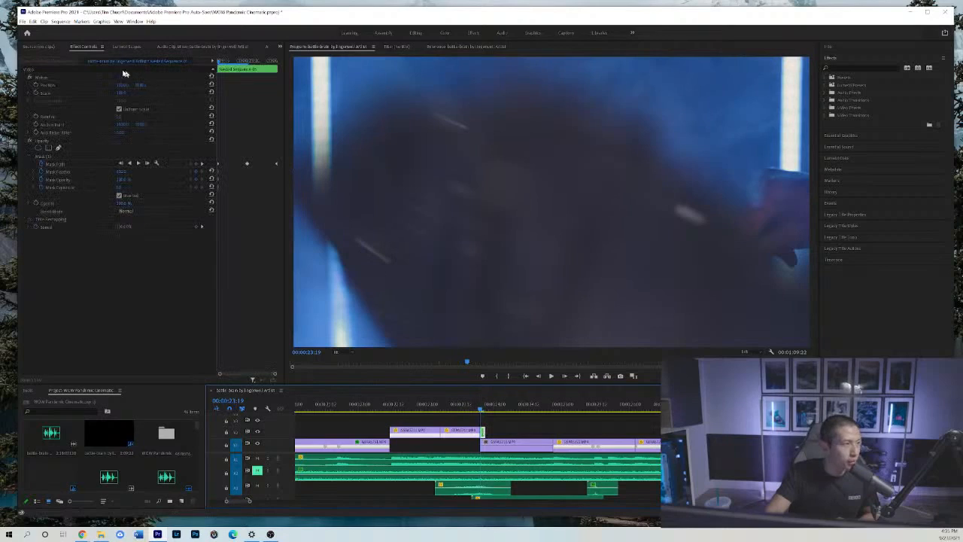
pyautogui.click(67, 157)
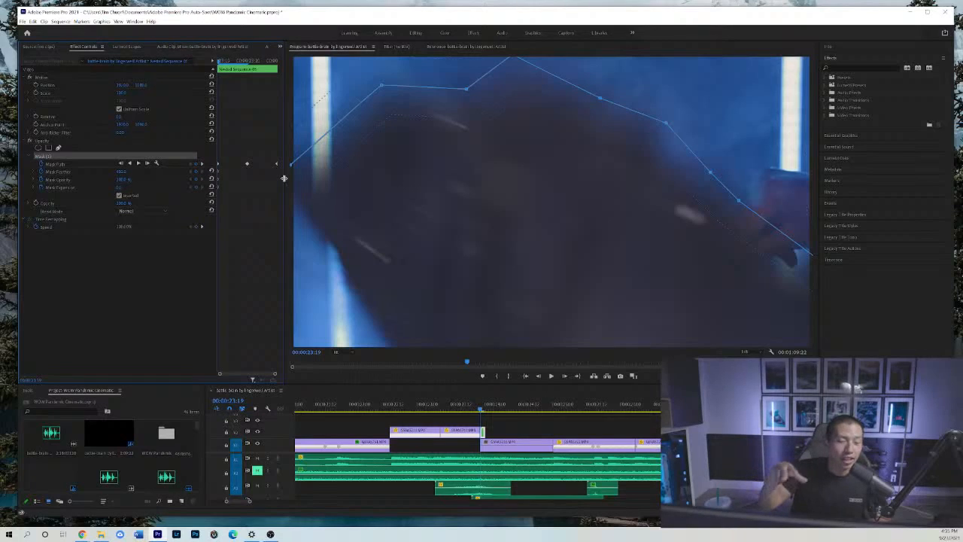
pyautogui.click(564, 375)
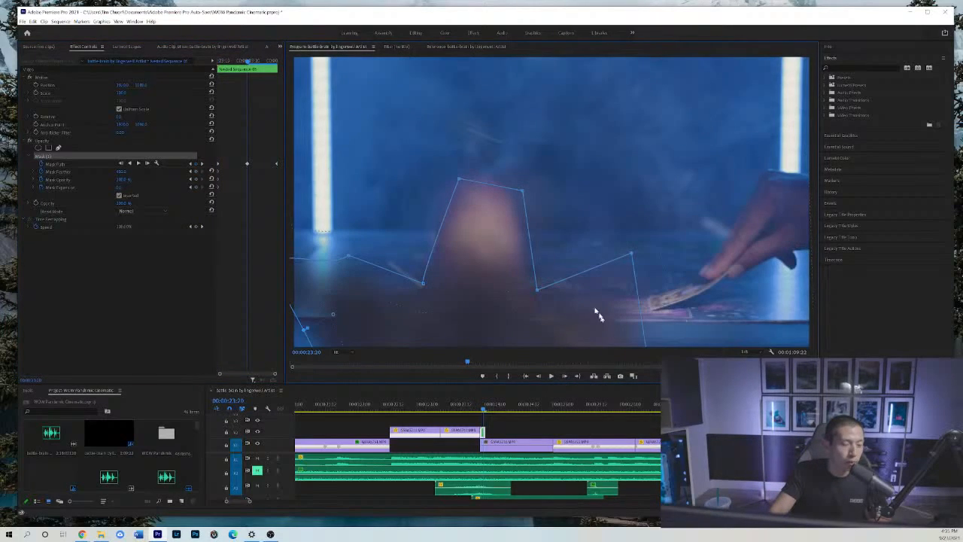
pyautogui.click(539, 376)
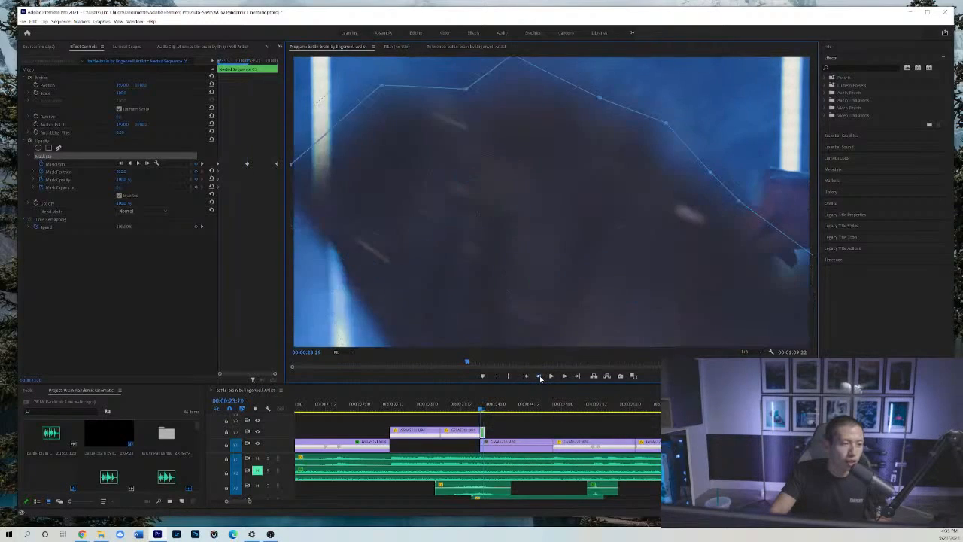
# Step back into the card throw and examine it frame by frame forward to the table shot at 00:00:23:21.
pyautogui.click(538, 376)
pyautogui.click(540, 378)
pyautogui.click(540, 378)
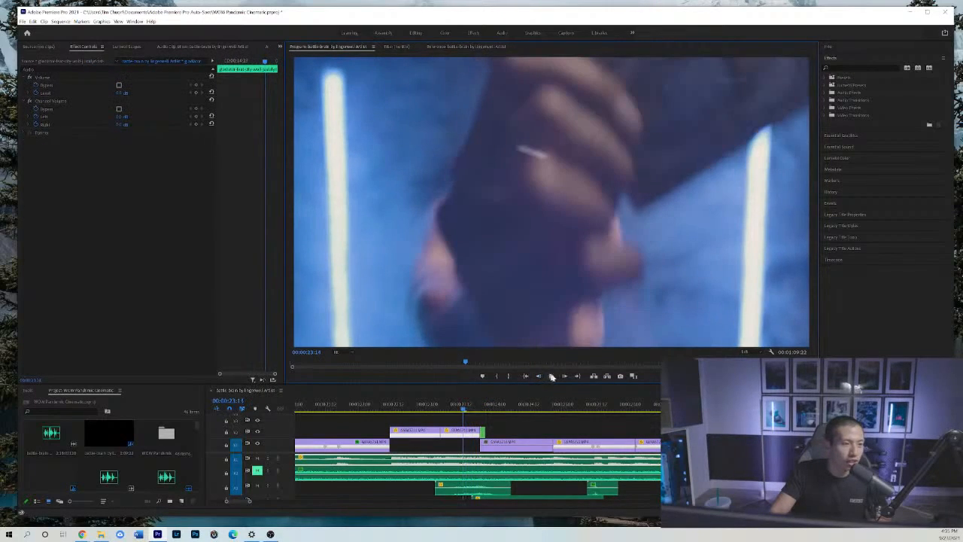
pyautogui.click(565, 376)
pyautogui.click(565, 376)
pyautogui.click(565, 376)
pyautogui.click(565, 376)
pyautogui.click(565, 376)
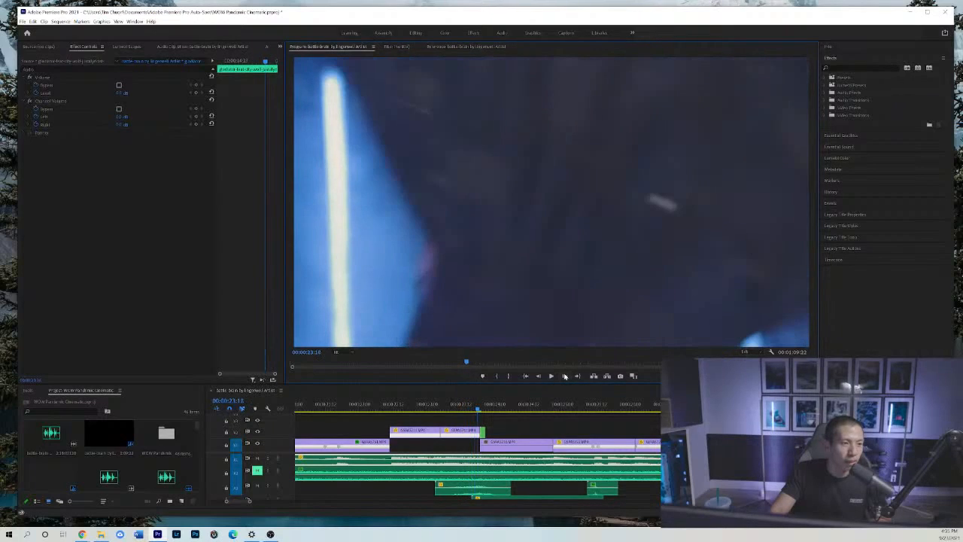
pyautogui.click(565, 376)
pyautogui.click(565, 376)
pyautogui.click(565, 376)
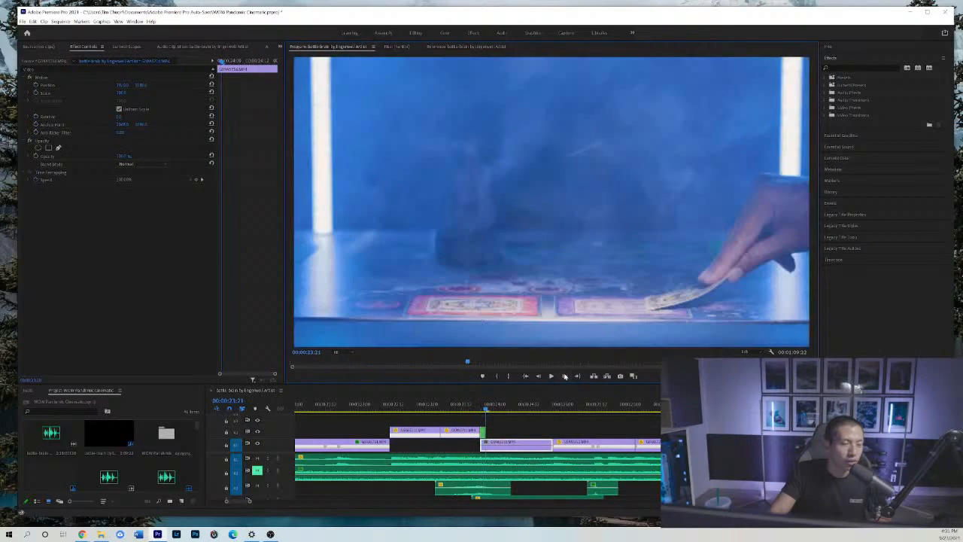
pyautogui.click(565, 376)
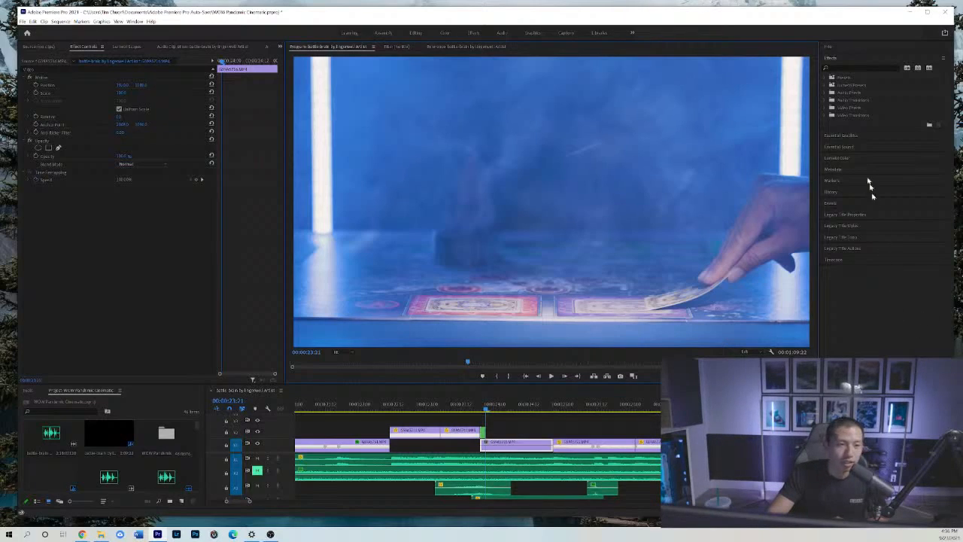
# Go to the board close-up at 00:00:24:22 and then examine the dice close-up around 00:00:28:19.
pyautogui.click(557, 406)
pyautogui.click(558, 406)
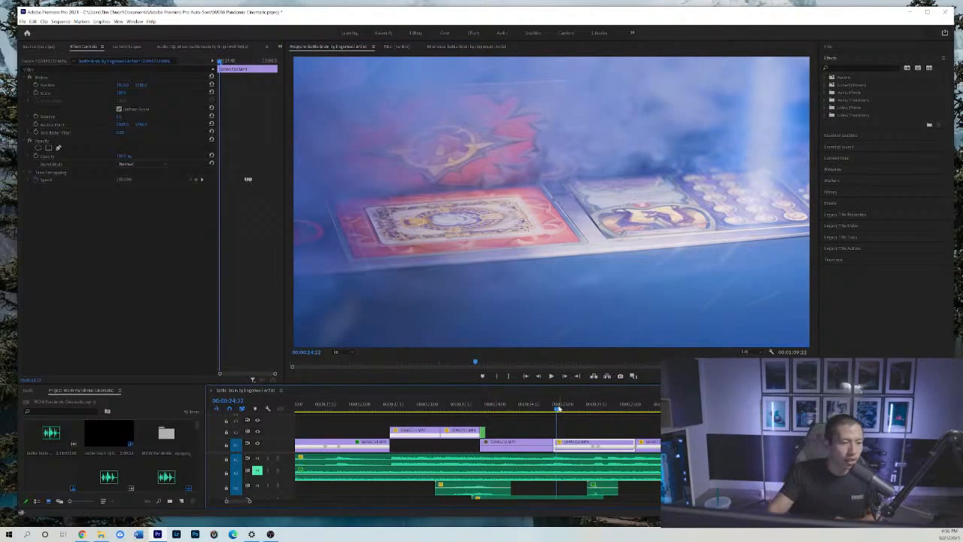
pyautogui.click(592, 423)
pyautogui.press('-')
pyautogui.press('-')
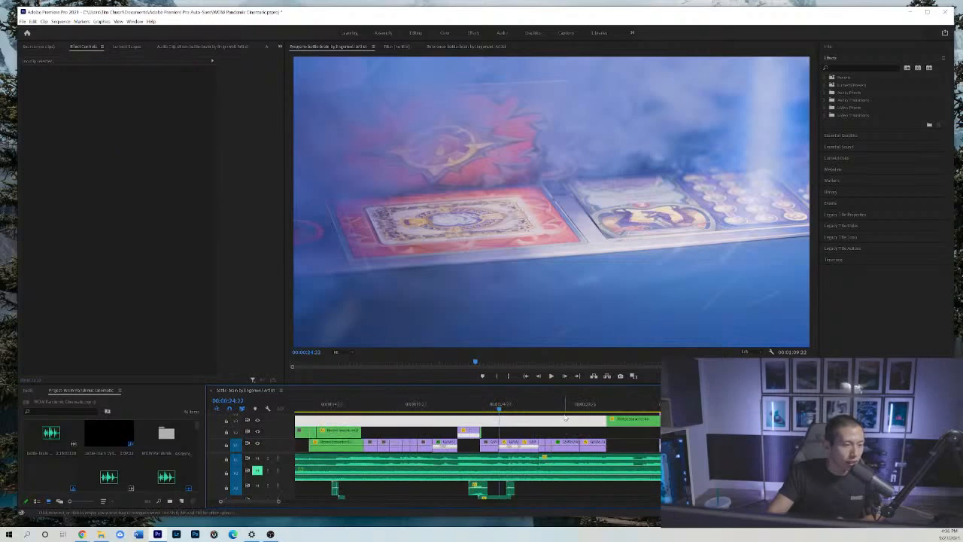
pyautogui.click(570, 410)
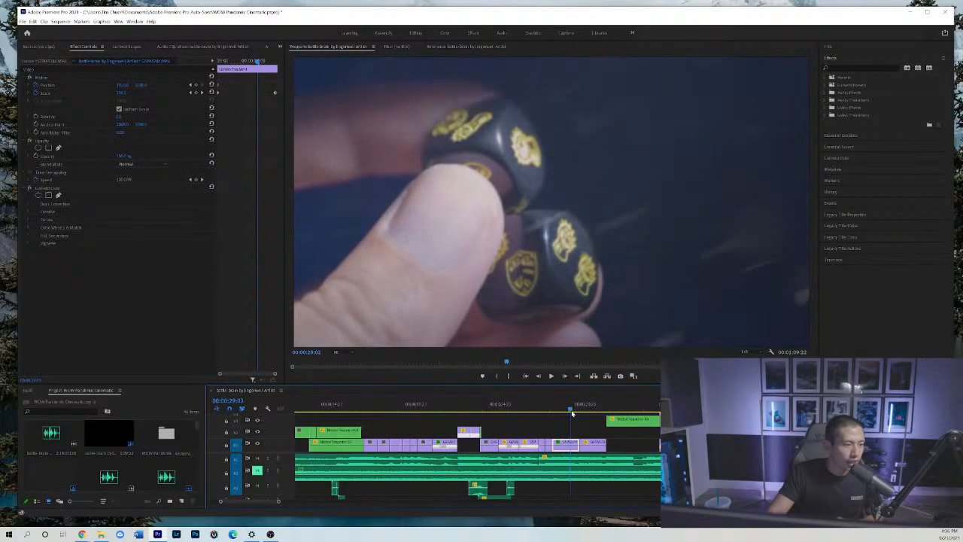
pyautogui.moveTo(572, 413); pyautogui.dragTo(566, 412)
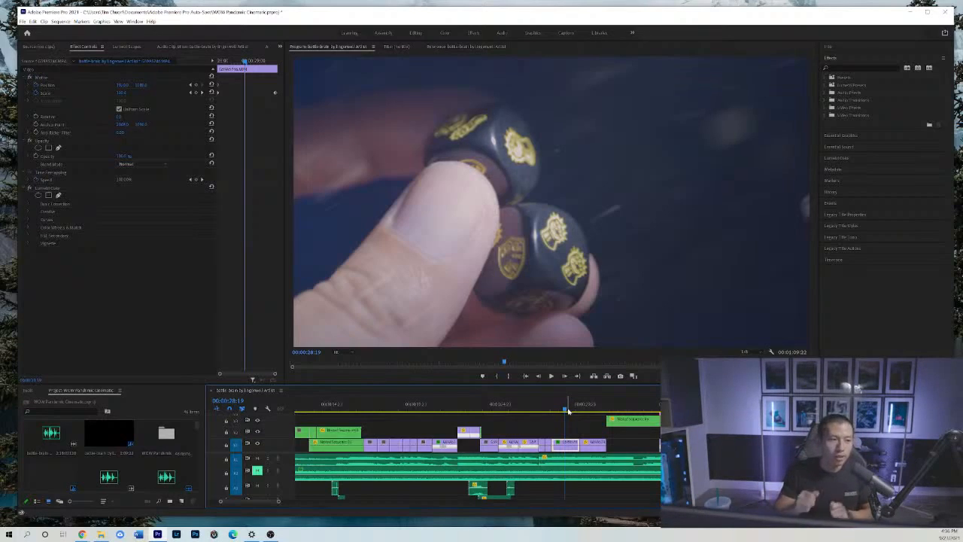
# Examine the Varian Wrynn card shot at 00:00:48:21, then the tower and miniatures shots near 52 seconds.
pyautogui.click(574, 423)
pyautogui.press('-')
pyautogui.press('-')
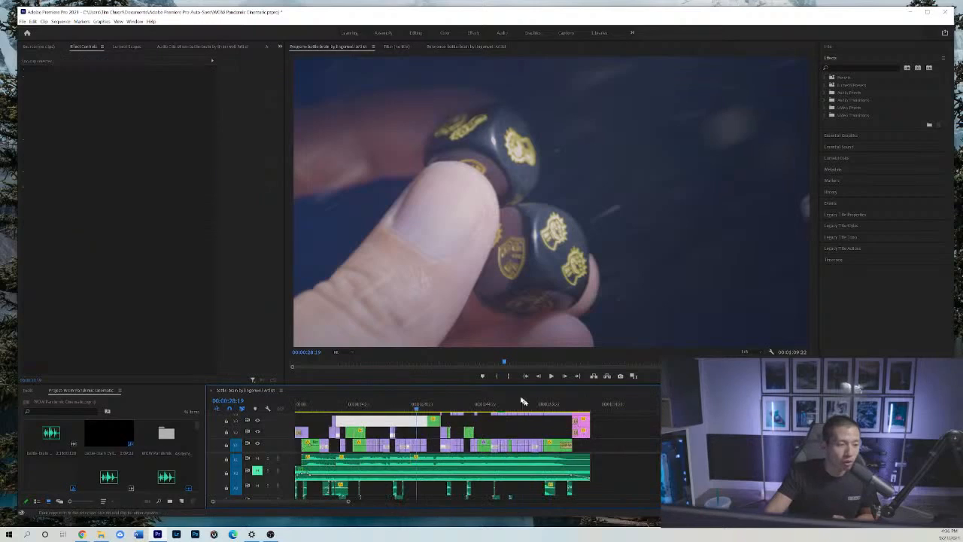
pyautogui.moveTo(486, 408); pyautogui.dragTo(504, 413)
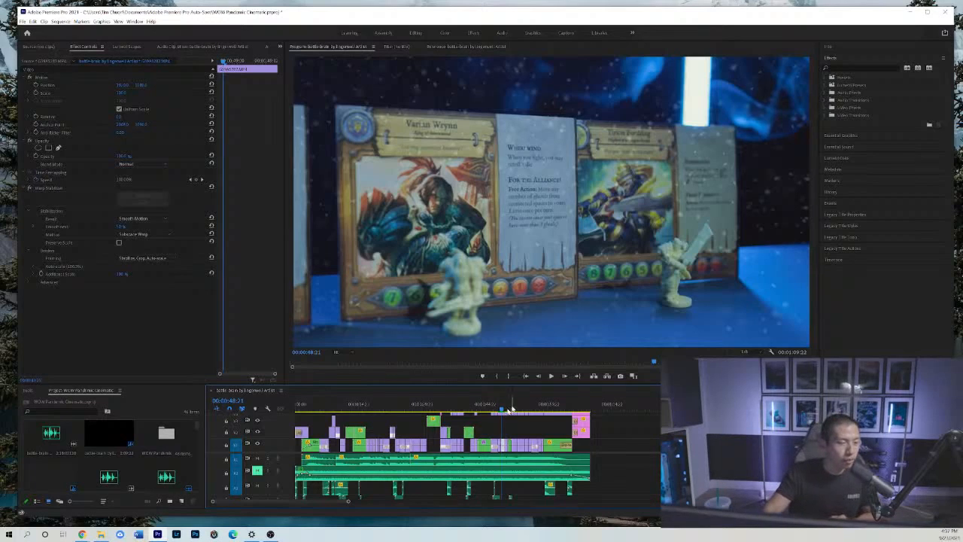
pyautogui.click(518, 410)
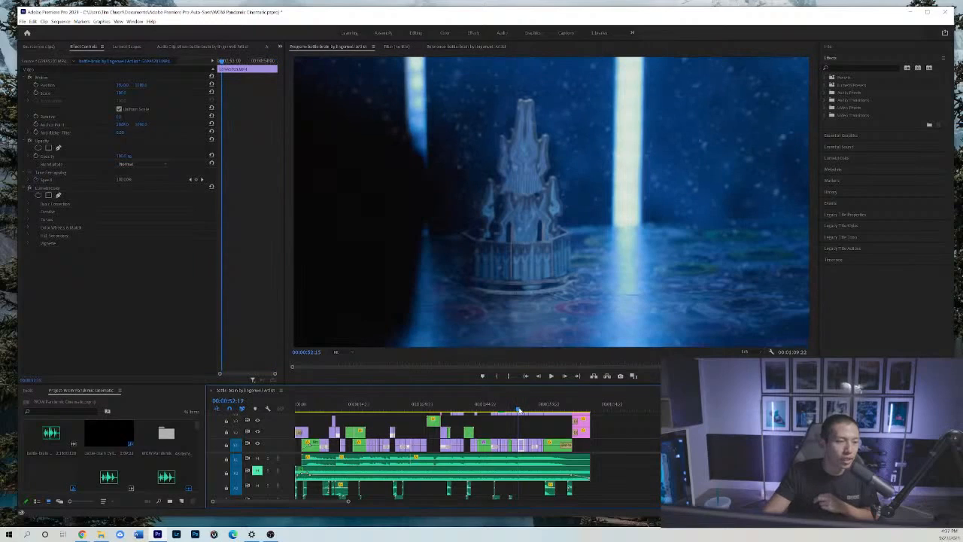
pyautogui.click(516, 410)
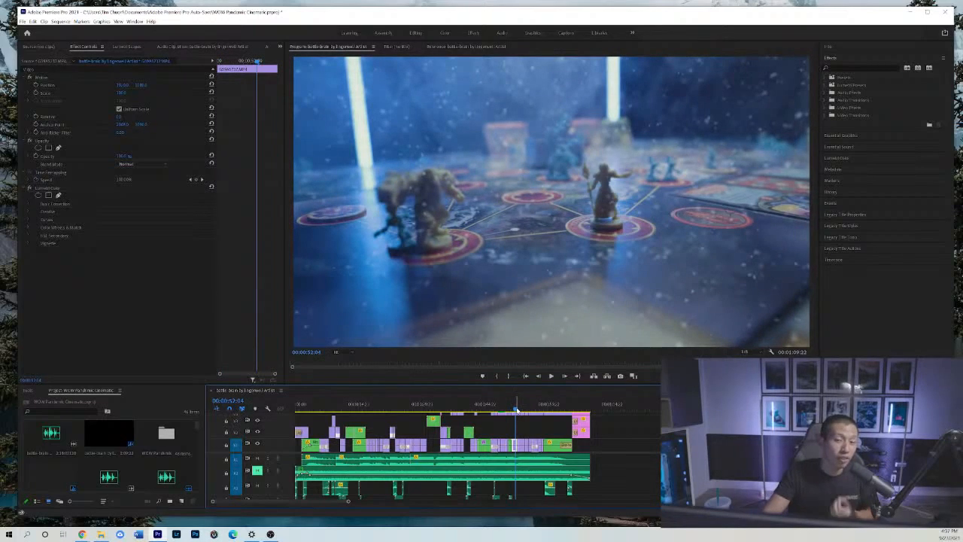
# Compare the Stronghold card shot near 43 seconds with the hand-held character card at 00:00:49:17 and the miniatures shot at 00:00:52:13.
pyautogui.click(476, 410)
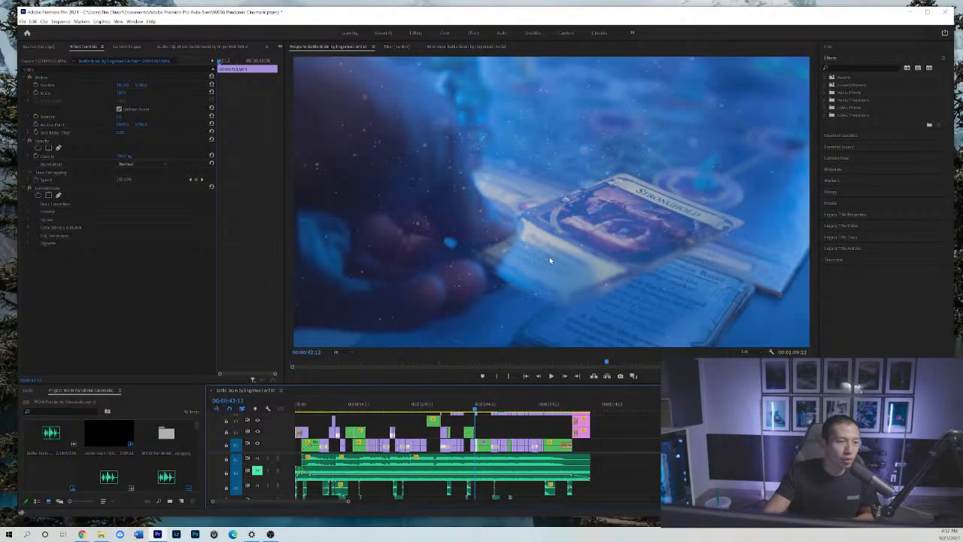
pyautogui.click(498, 406)
pyautogui.click(505, 407)
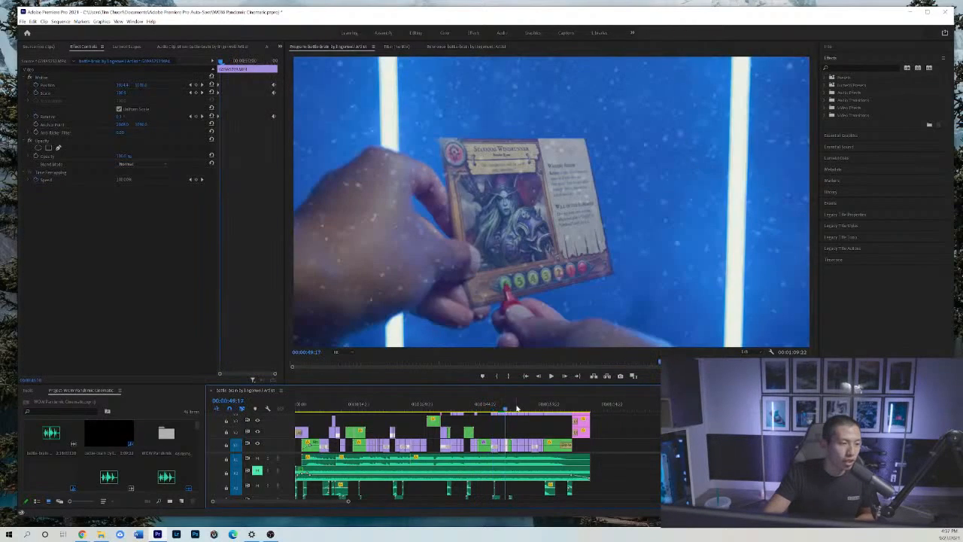
pyautogui.click(516, 407)
pyautogui.click(522, 408)
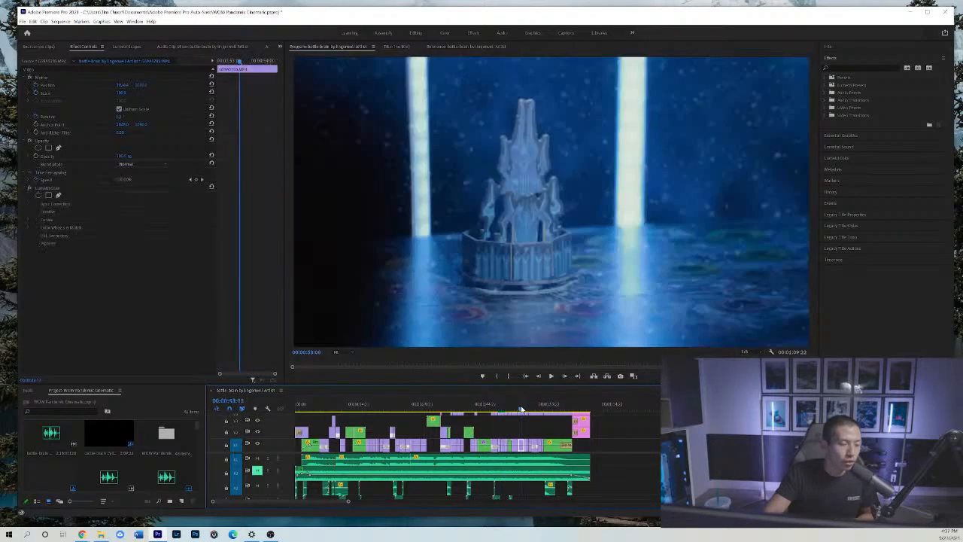
pyautogui.click(518, 408)
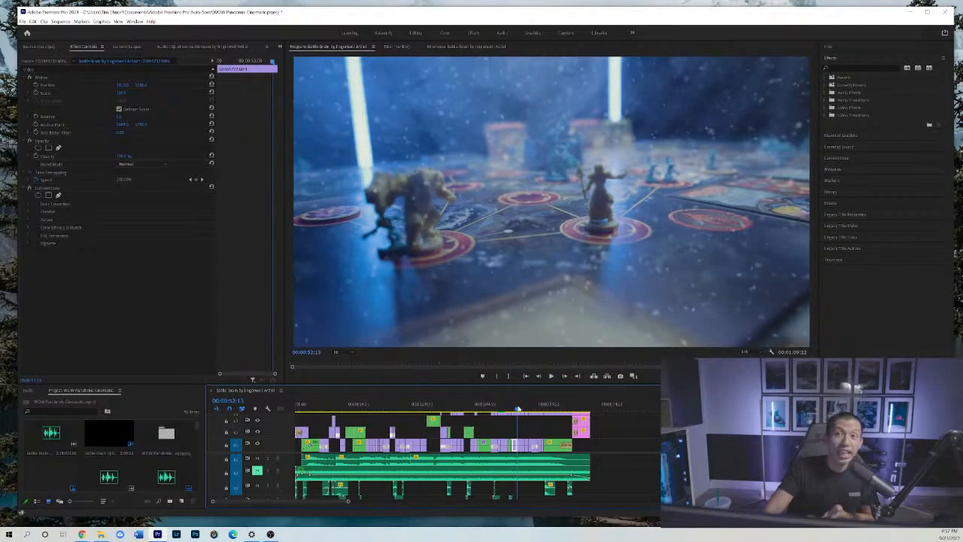
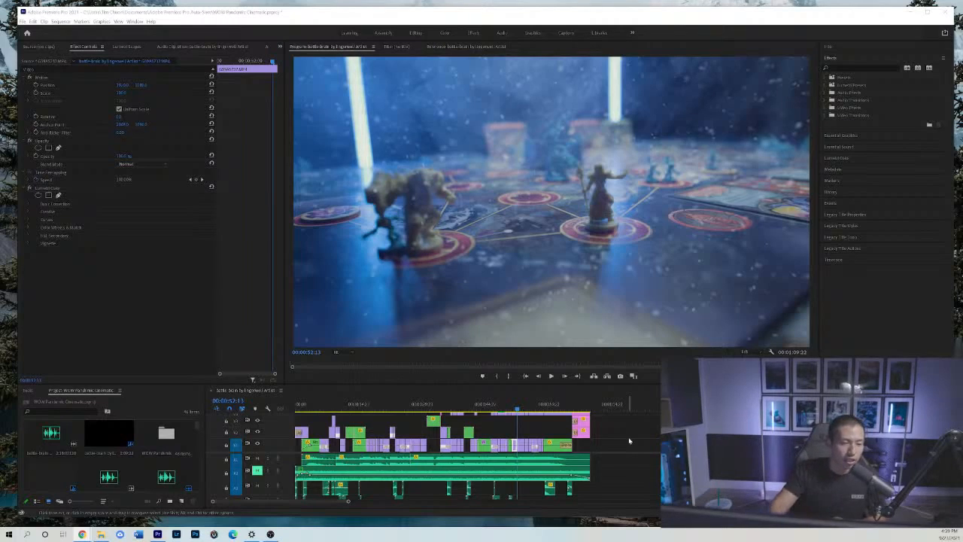
# Examine the miniatures shot frame by frame, back to around 00:00:51:17 and forward again to 00:00:52:05.
pyautogui.click(565, 376)
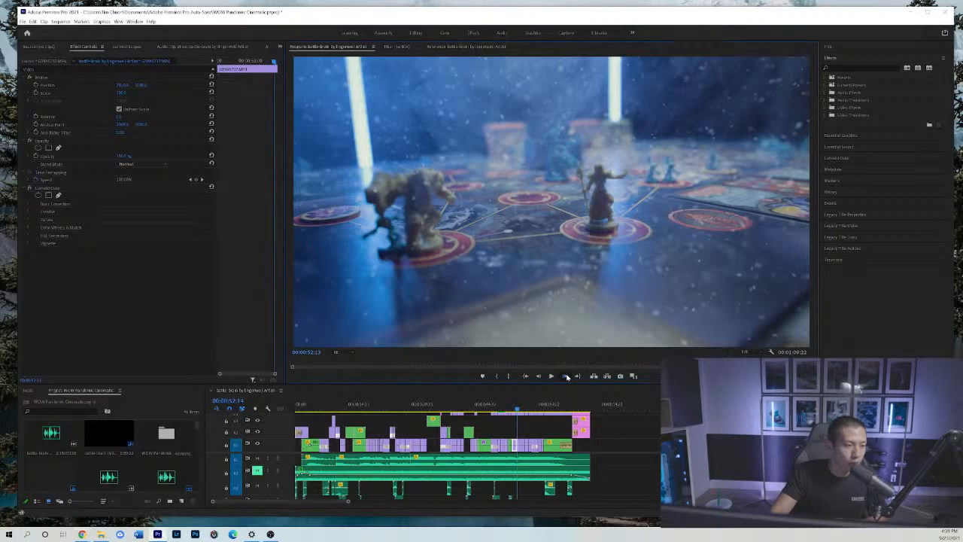
pyautogui.click(566, 376)
pyautogui.click(539, 376)
pyautogui.click(539, 376)
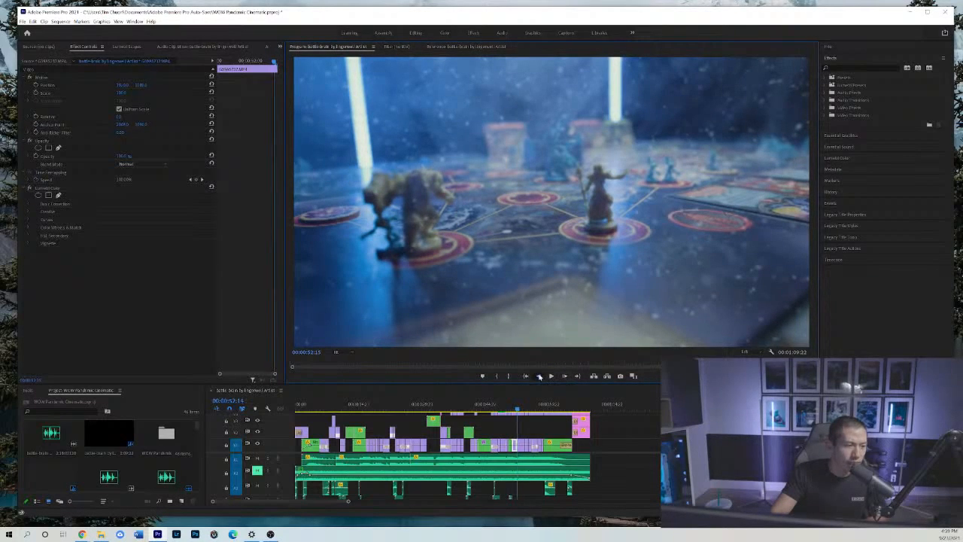
pyautogui.click(538, 376)
pyautogui.click(538, 376)
pyautogui.click(538, 376)
pyautogui.click(538, 376)
pyautogui.click(538, 376)
pyautogui.click(538, 376)
pyautogui.click(539, 376)
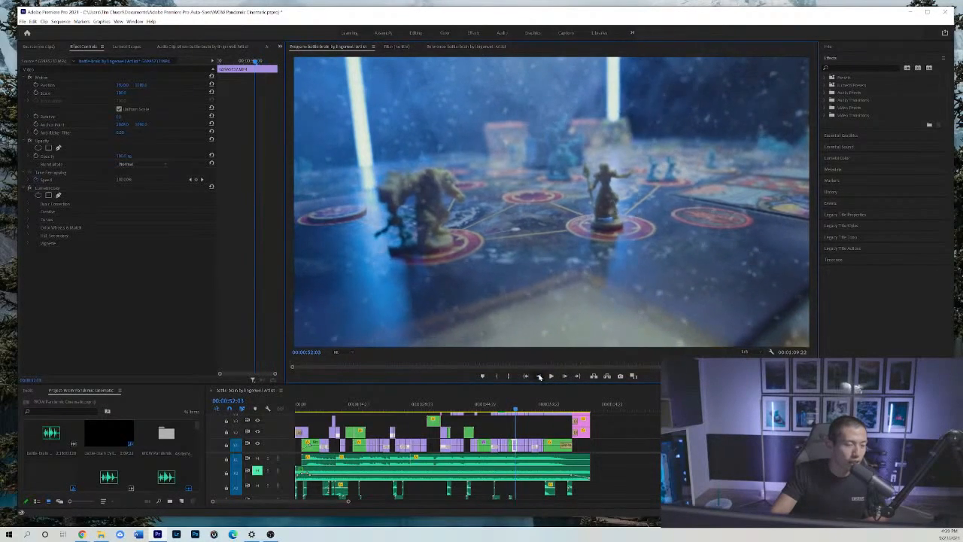
pyautogui.click(539, 376)
pyautogui.click(538, 376)
pyautogui.click(538, 376)
pyautogui.click(539, 376)
pyautogui.click(539, 376)
pyautogui.click(539, 376)
pyautogui.click(538, 376)
pyautogui.click(539, 376)
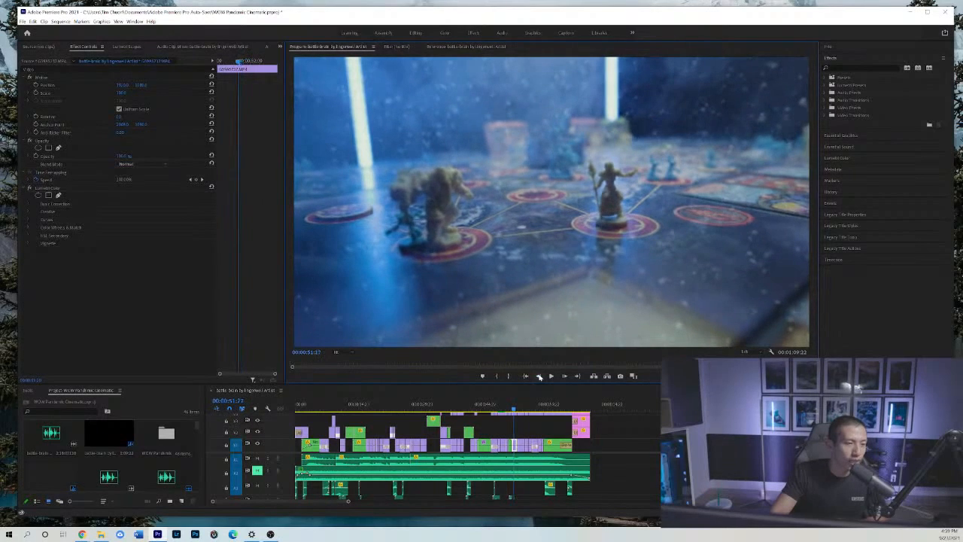
pyautogui.click(565, 376)
pyautogui.click(565, 376)
pyautogui.click(564, 376)
pyautogui.click(565, 376)
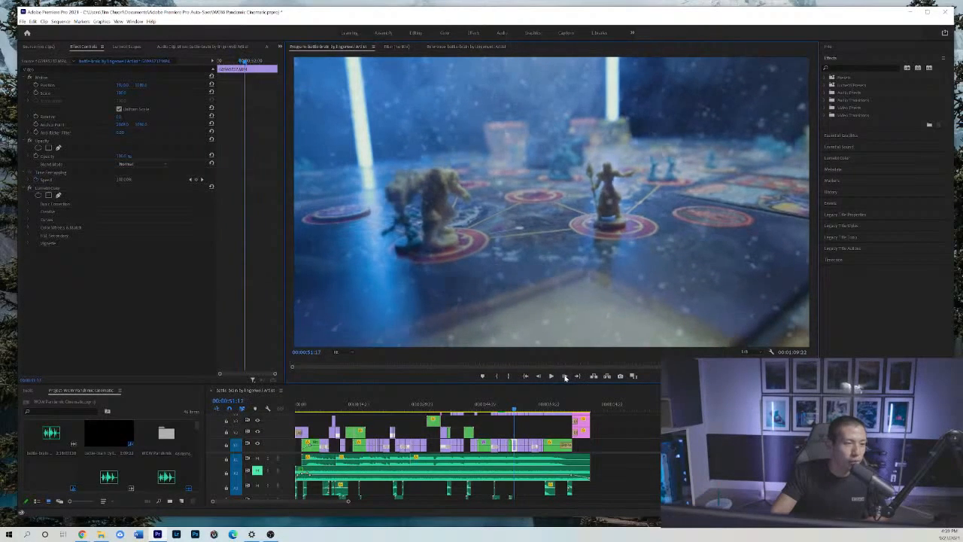
pyautogui.click(565, 376)
pyautogui.click(564, 376)
pyautogui.click(565, 376)
pyautogui.click(564, 376)
pyautogui.click(565, 376)
pyautogui.click(565, 376)
pyautogui.click(565, 376)
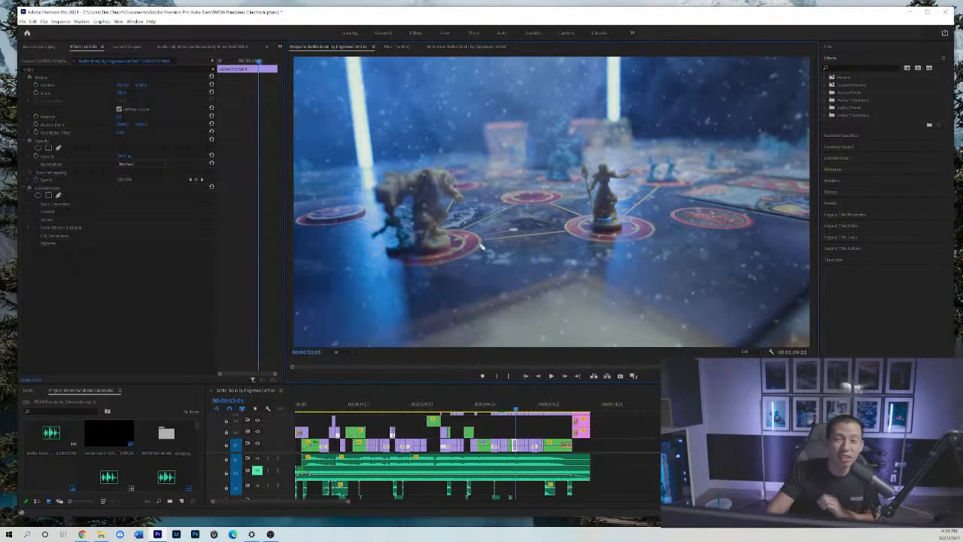
# Go to the Despair Track shot at 00:00:55:01 and hide the snow overlay and adjustment layer tracks.
pyautogui.click(522, 410)
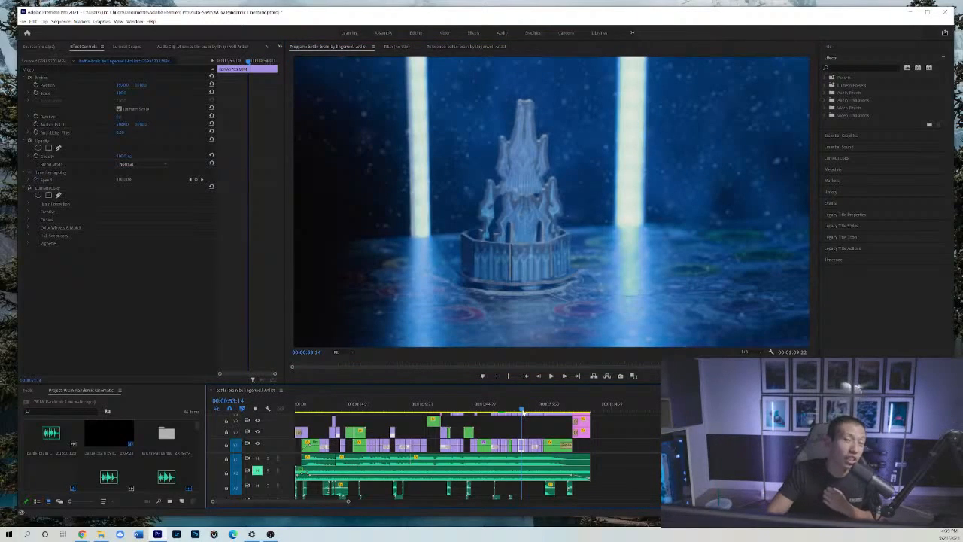
pyautogui.moveTo(523, 411); pyautogui.dragTo(528, 413)
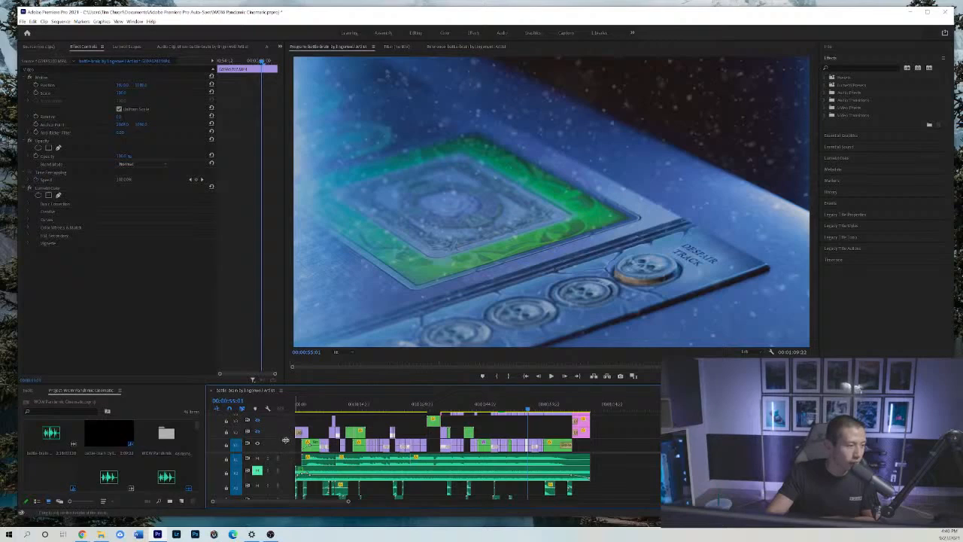
pyautogui.moveTo(286, 439); pyautogui.dragTo(286, 445)
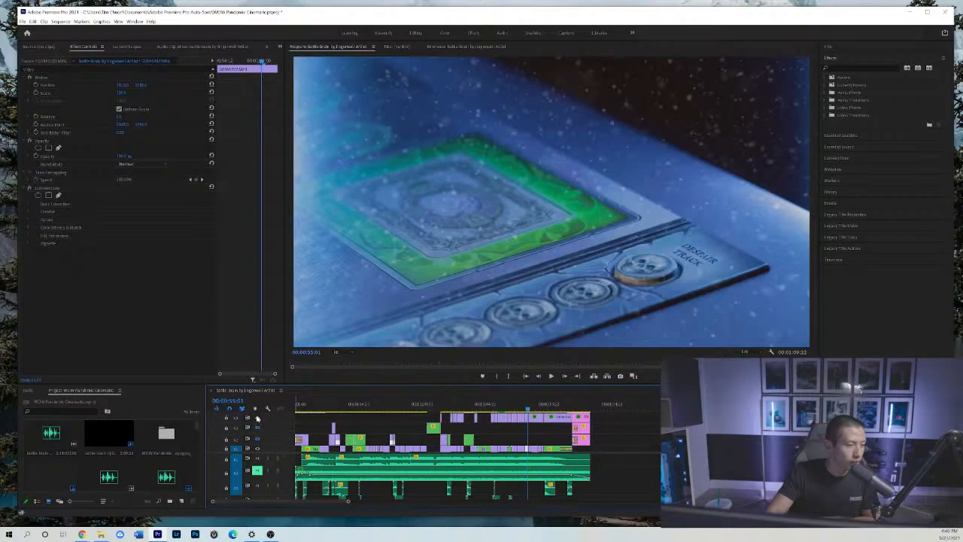
pyautogui.click(257, 418)
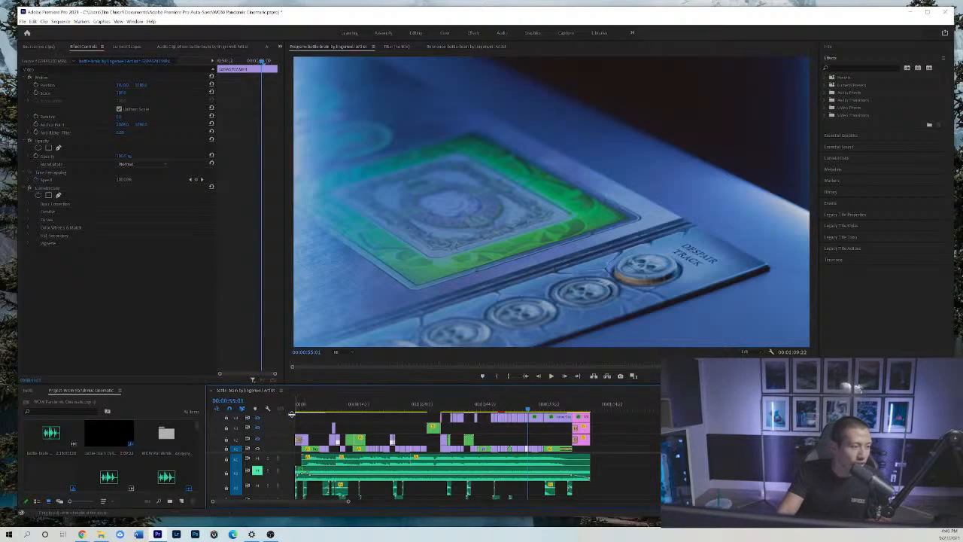
pyautogui.moveTo(292, 413); pyautogui.dragTo(292, 419)
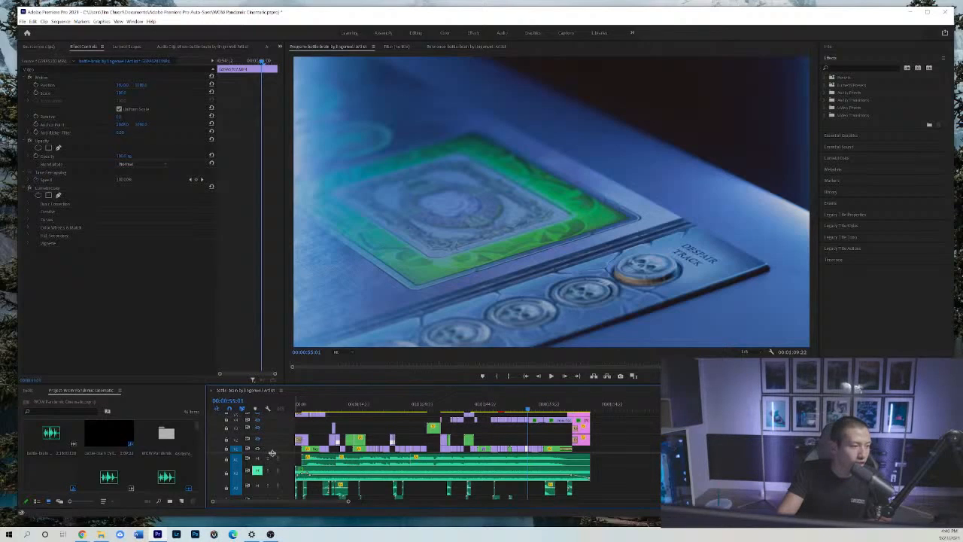
pyautogui.scroll(2, 277, 466)
pyautogui.click(257, 416)
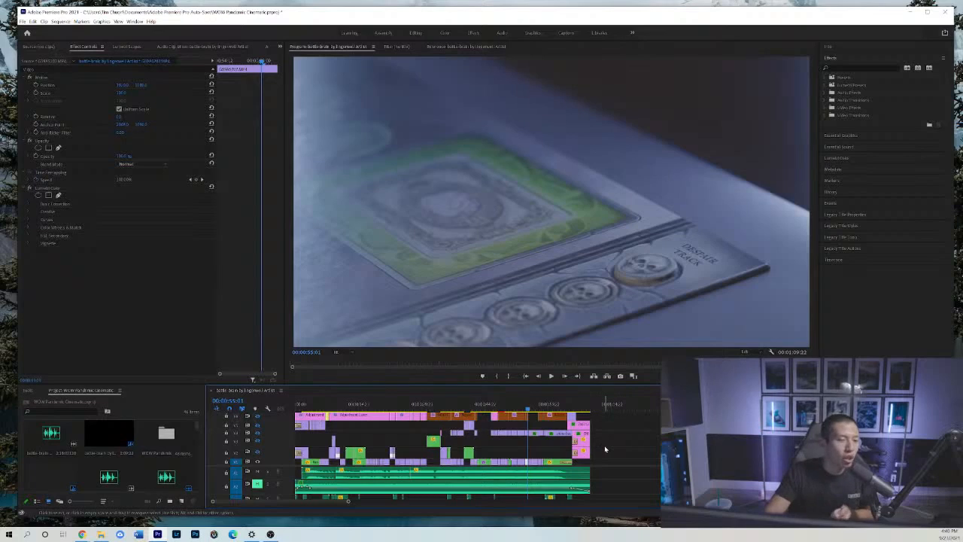
# Examine the ungraded Despair Track shot back to 00:00:54:17, then show the adjustment layer and snow overlay tracks again.
pyautogui.click(564, 376)
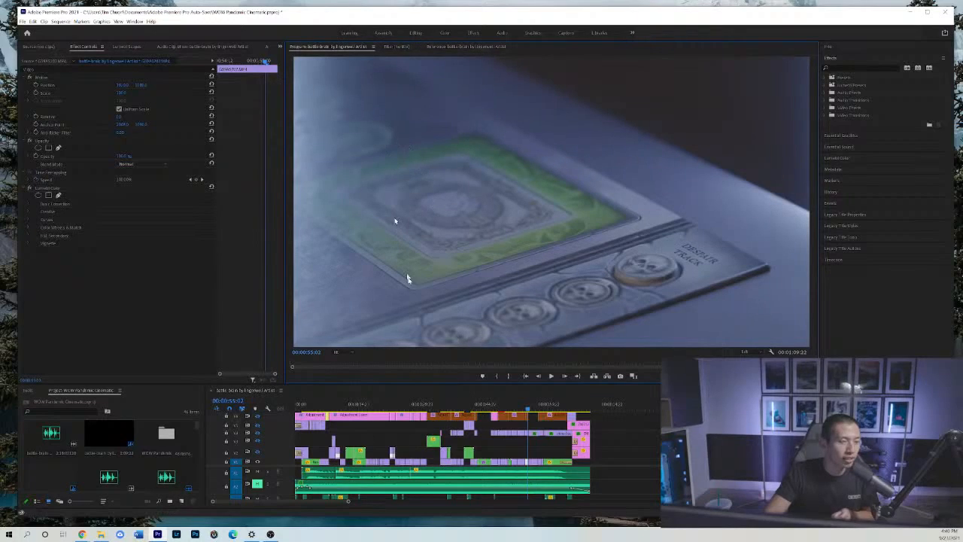
pyautogui.click(538, 376)
pyautogui.click(538, 376)
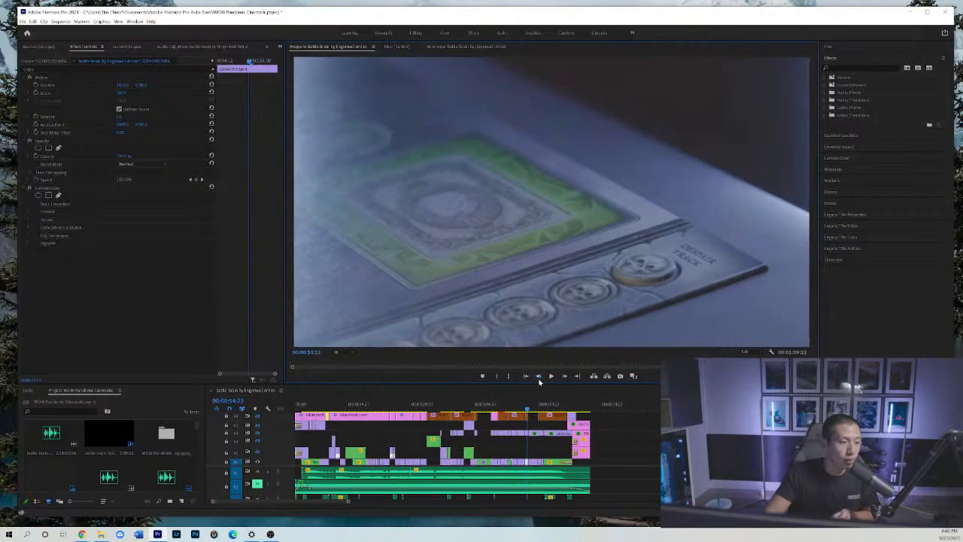
pyautogui.click(538, 376)
pyautogui.click(537, 376)
pyautogui.click(537, 376)
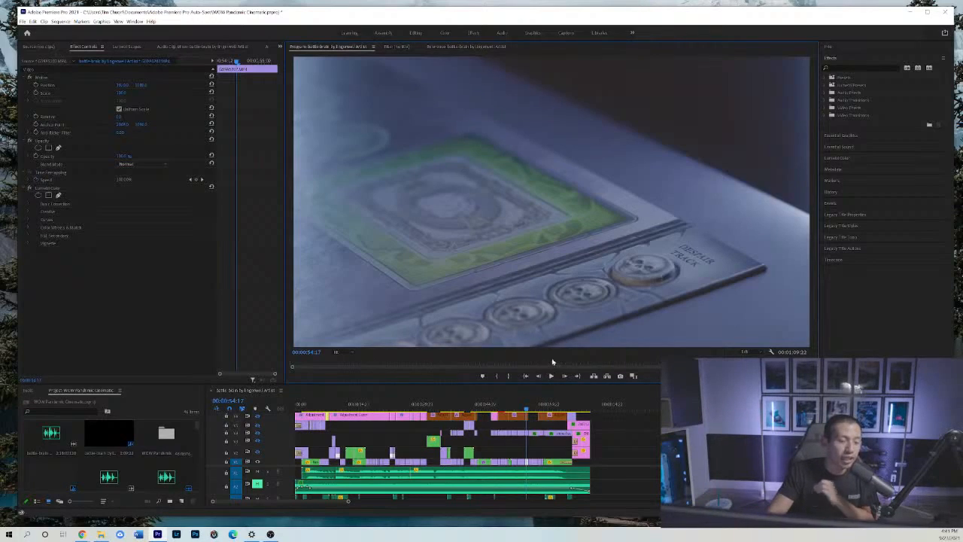
pyautogui.click(257, 431)
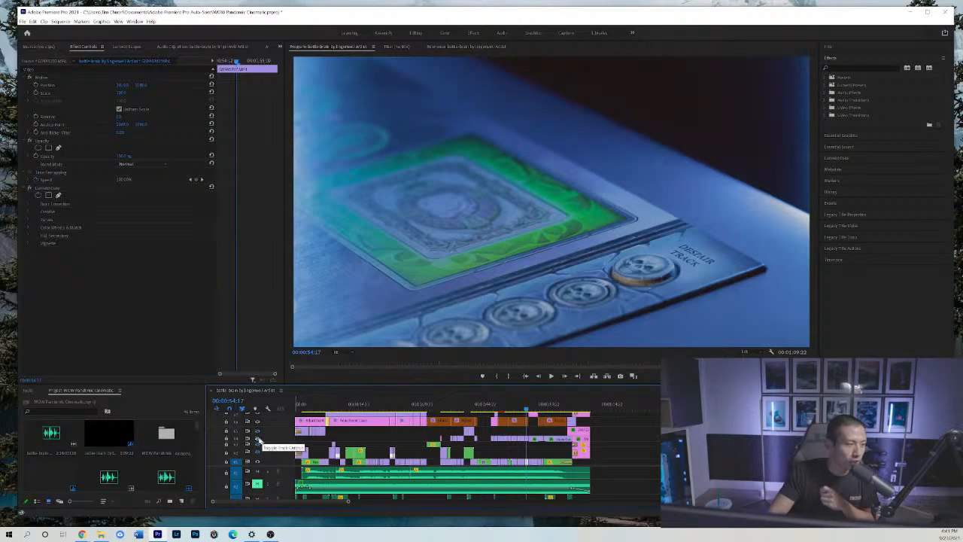
pyautogui.click(257, 445)
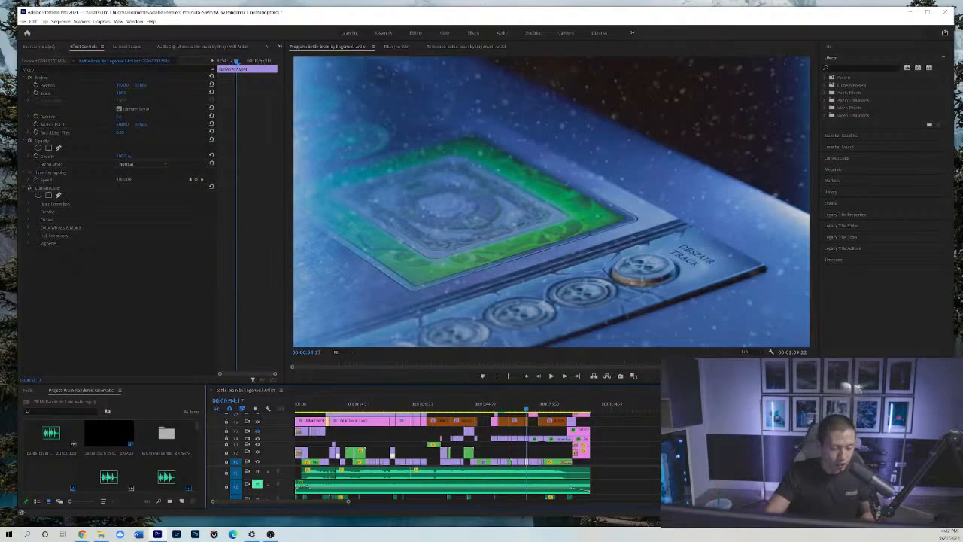
# Unmute the second audio track and play the opening from the start of the sequence to 00:00:03:11.
pyautogui.click(625, 449)
pyautogui.press('-')
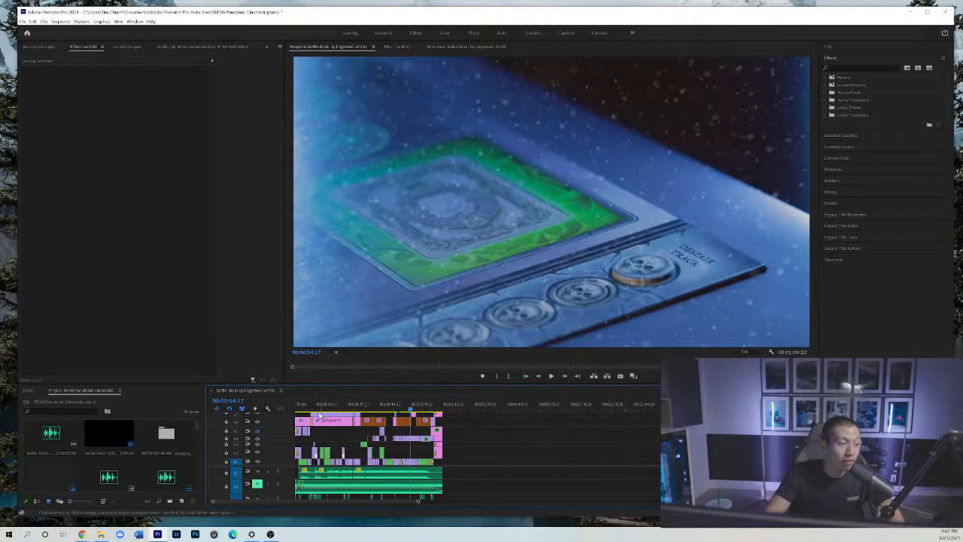
pyautogui.moveTo(311, 407); pyautogui.dragTo(279, 415)
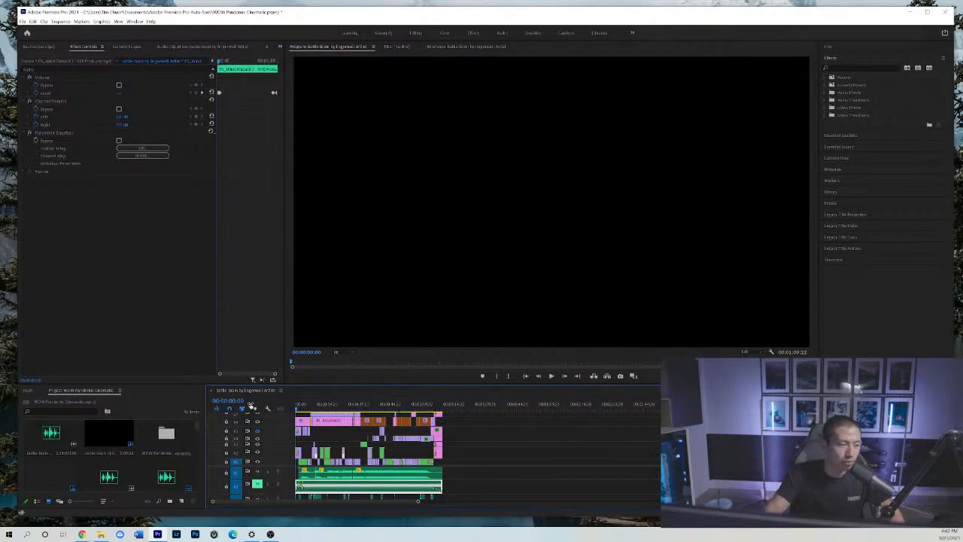
pyautogui.click(301, 407)
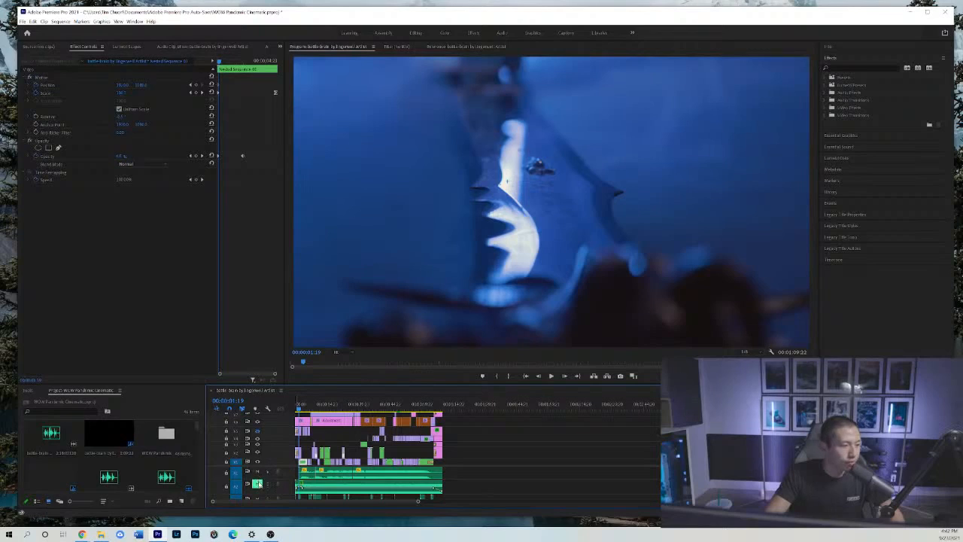
pyautogui.moveTo(283, 466); pyautogui.dragTo(285, 444)
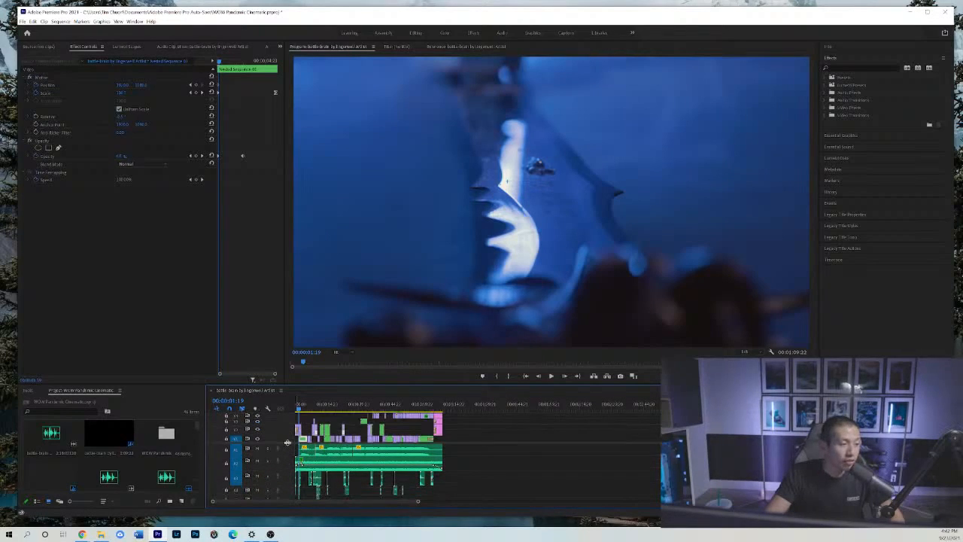
pyautogui.moveTo(298, 411); pyautogui.dragTo(294, 408)
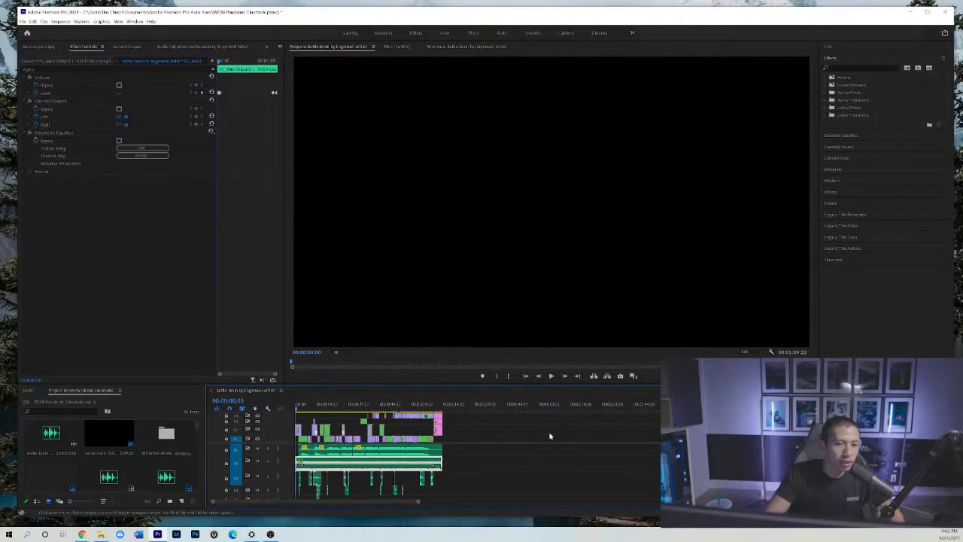
pyautogui.press('space')
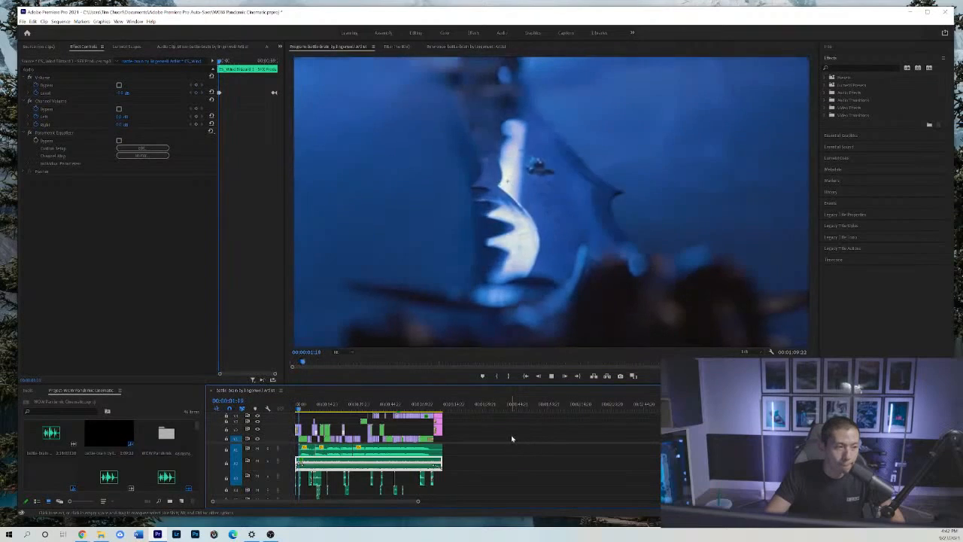
pyautogui.press('space')
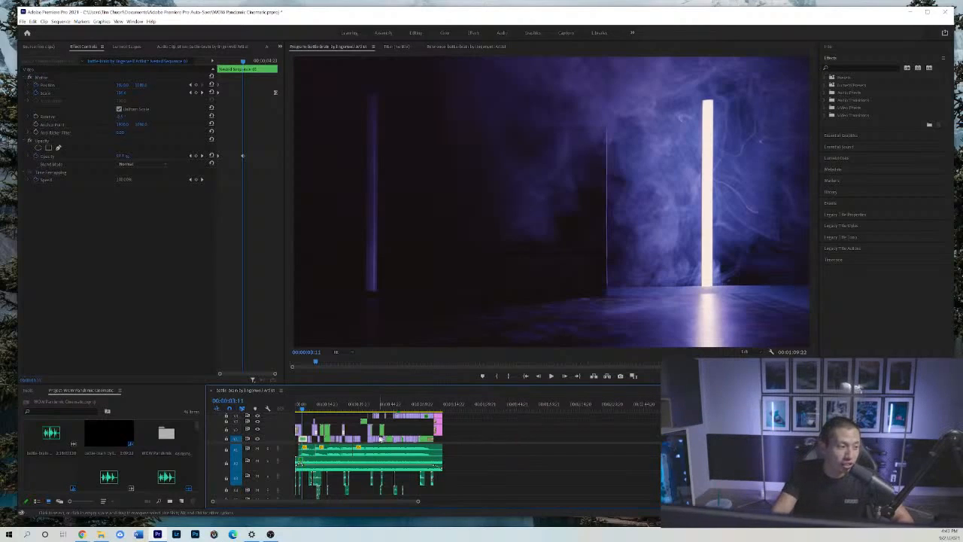
# Mute the music on the first audio track and continue playback to 00:00:08:09.
pyautogui.click(257, 448)
pyautogui.press('space')
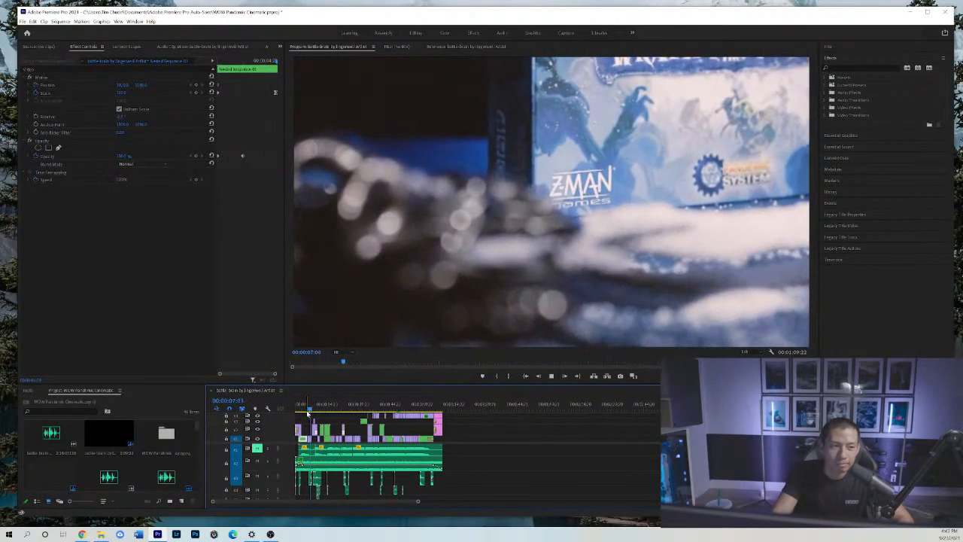
pyautogui.press('space')
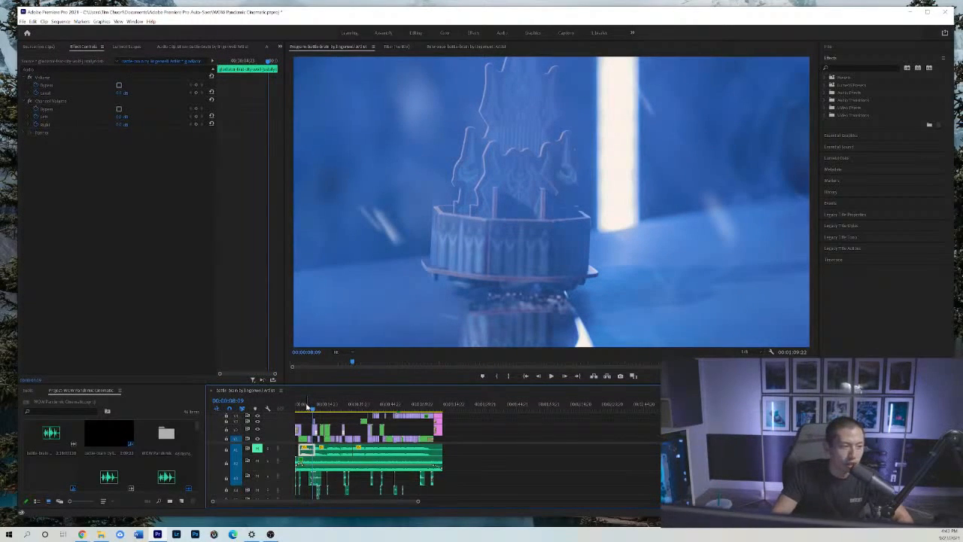
# Replay the opening from the sequence start to 00:00:03:19 to hear the sound effects without the music.
pyautogui.click(308, 409)
pyautogui.moveTo(307, 409); pyautogui.dragTo(287, 409)
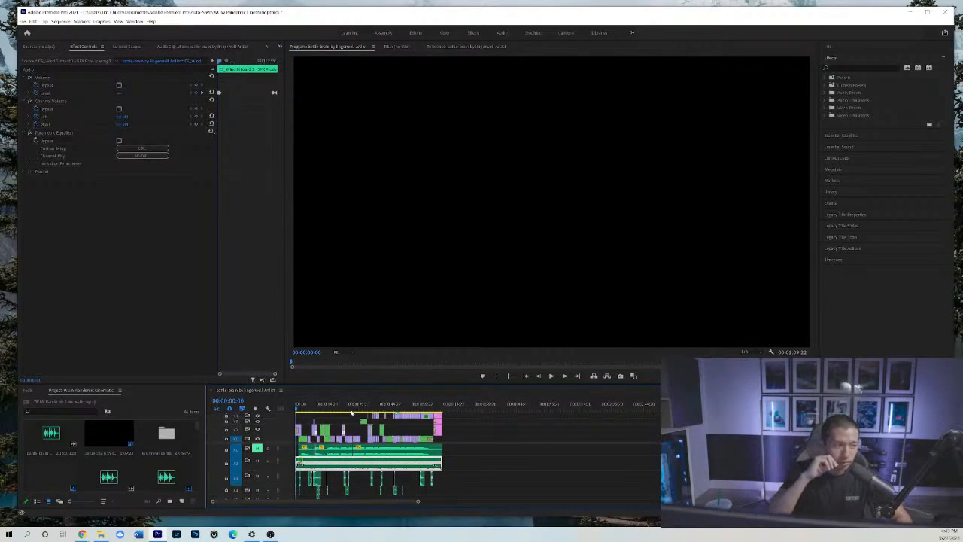
pyautogui.press('space')
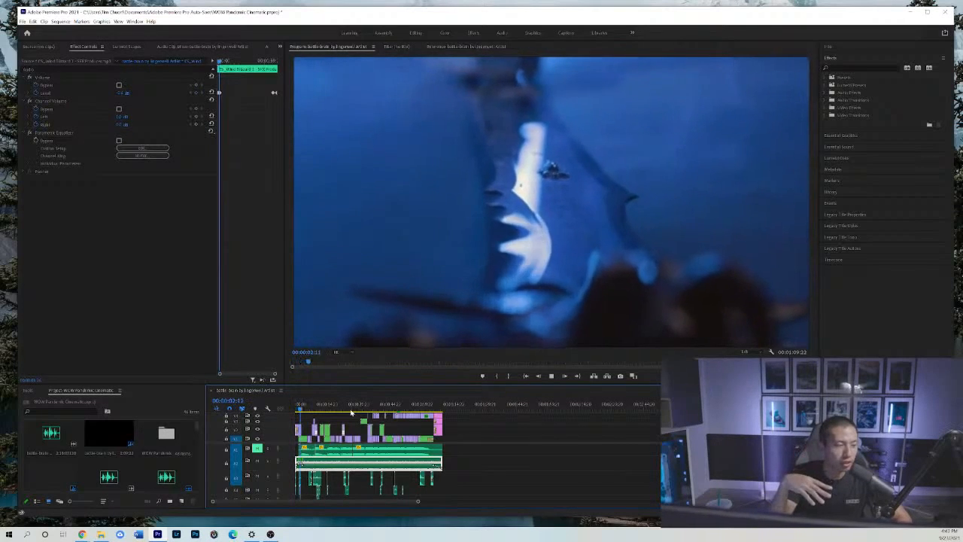
pyautogui.press('space')
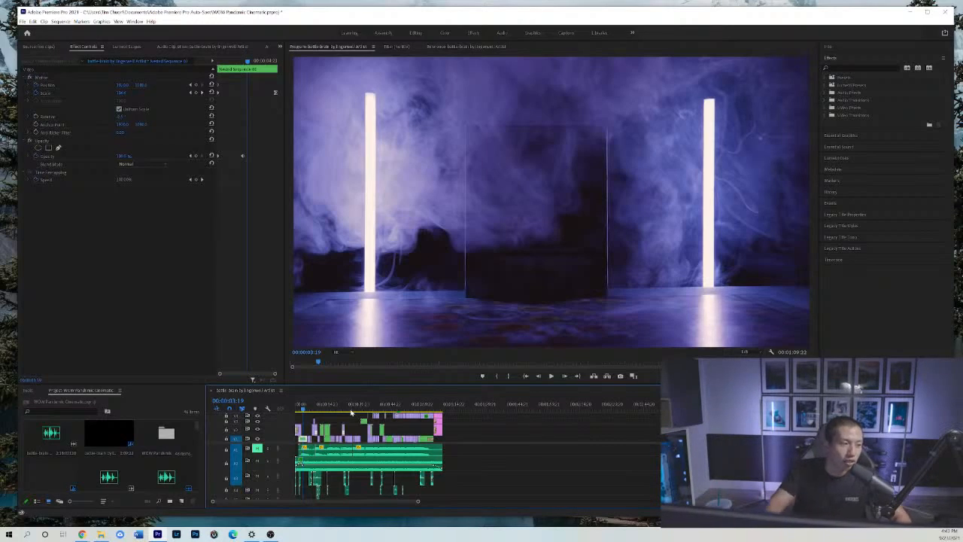
# Select the wind blizzard clip on the second audio track and examine it across the opening four seconds, returning to the sequence start.
pyautogui.click(325, 465)
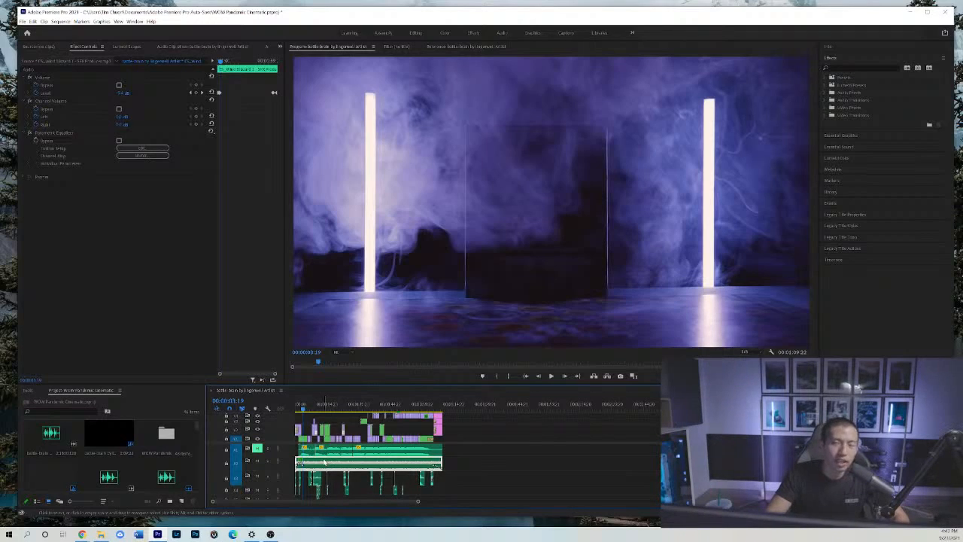
pyautogui.press('=')
pyautogui.press('=')
pyautogui.press('=')
pyautogui.press('=')
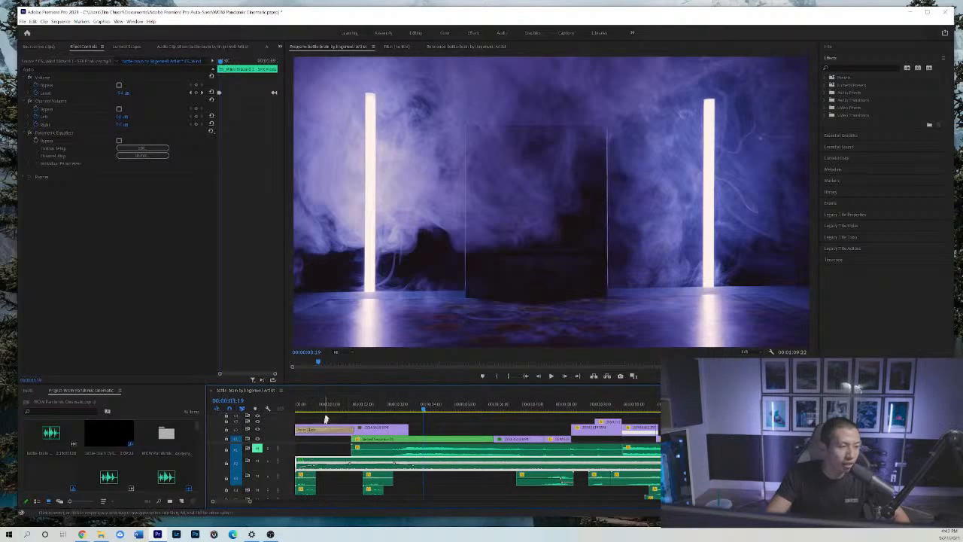
pyautogui.click(308, 407)
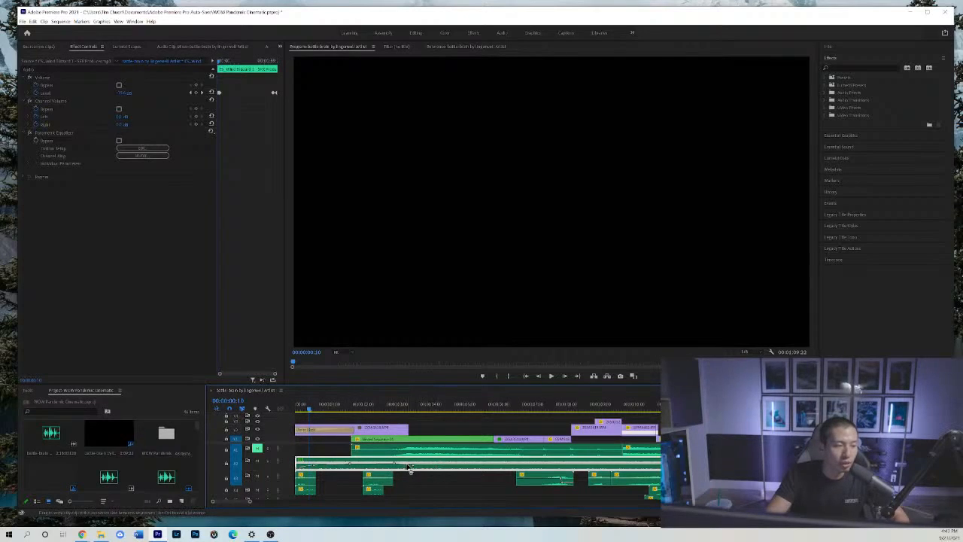
pyautogui.click(417, 410)
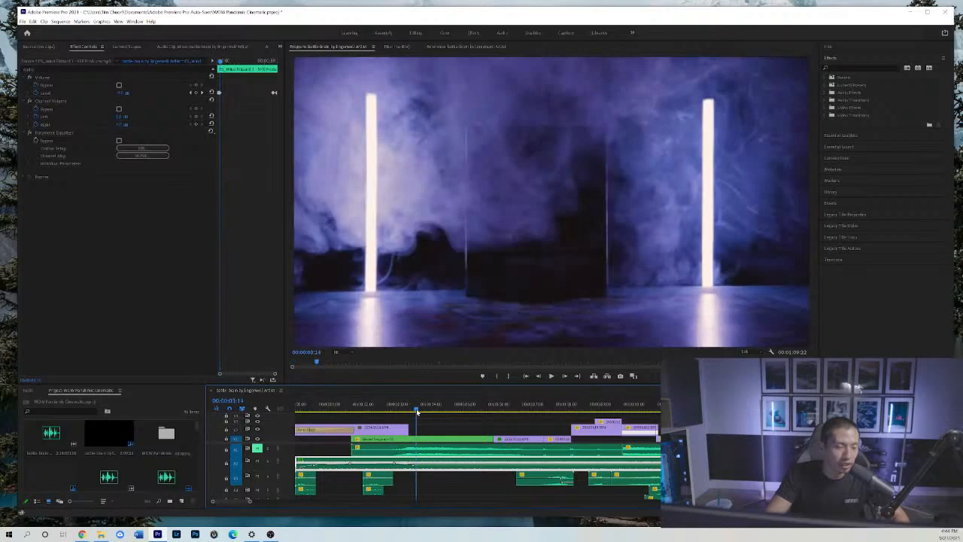
pyautogui.moveTo(417, 410); pyautogui.dragTo(318, 421)
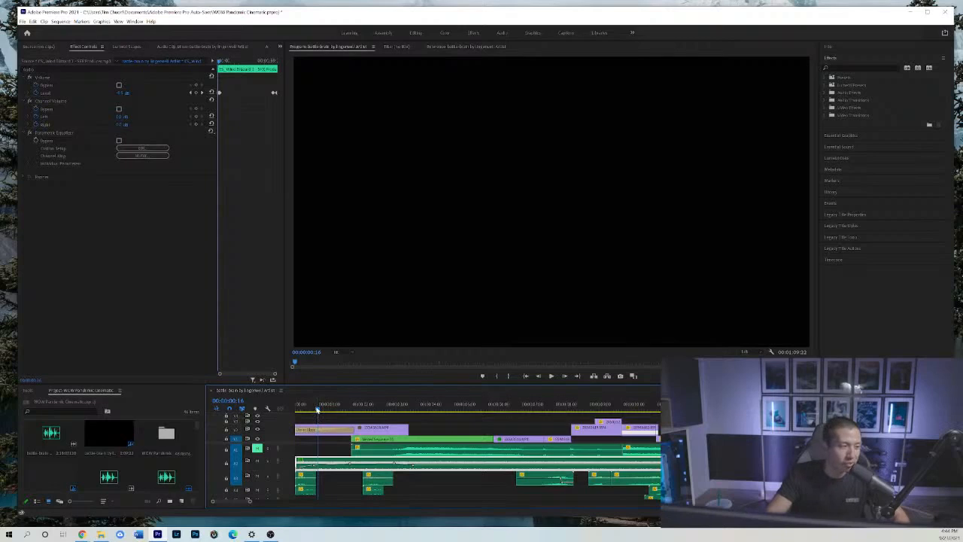
pyautogui.moveTo(317, 409); pyautogui.dragTo(294, 407)
pyautogui.press('-')
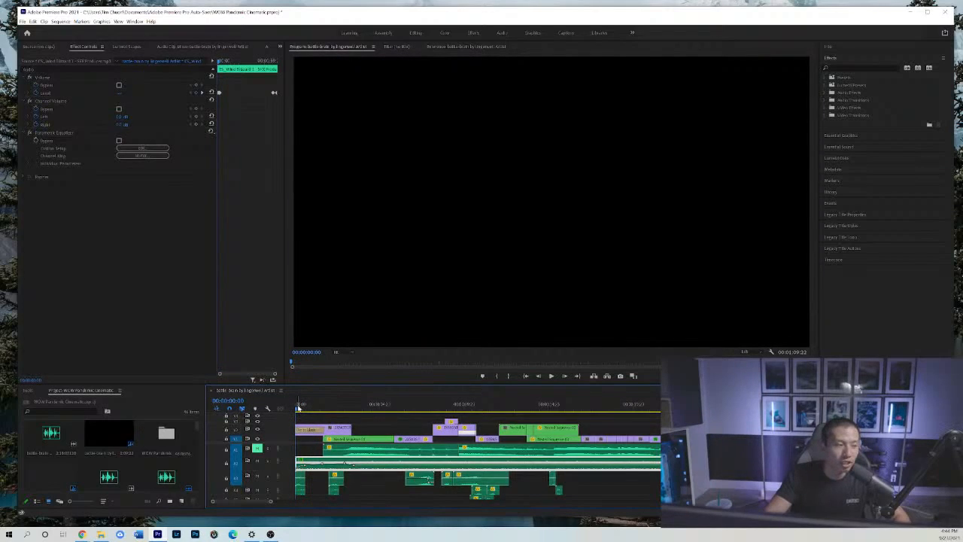
# Play the opening from the sequence start to 00:00:03:09 and reduce the height of the second audio track.
pyautogui.press('space')
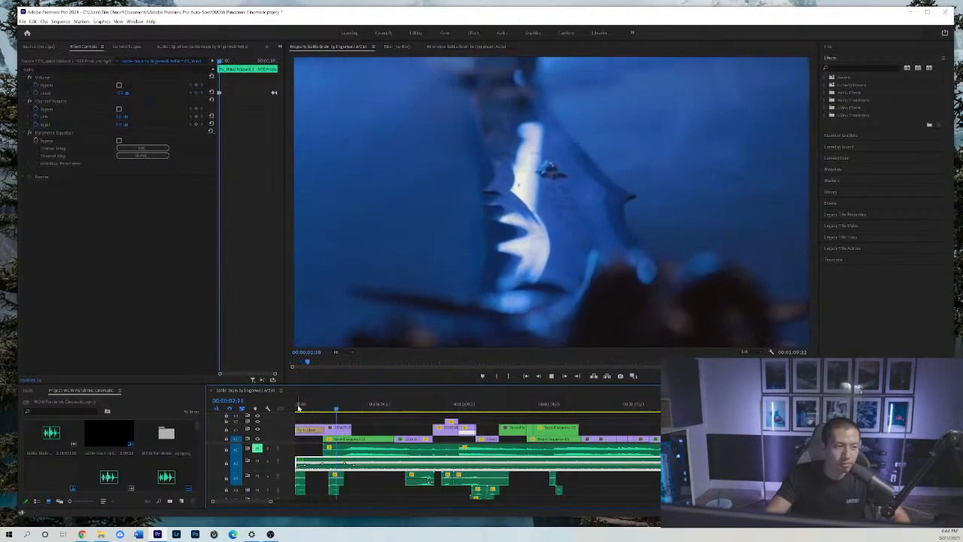
pyautogui.press('space')
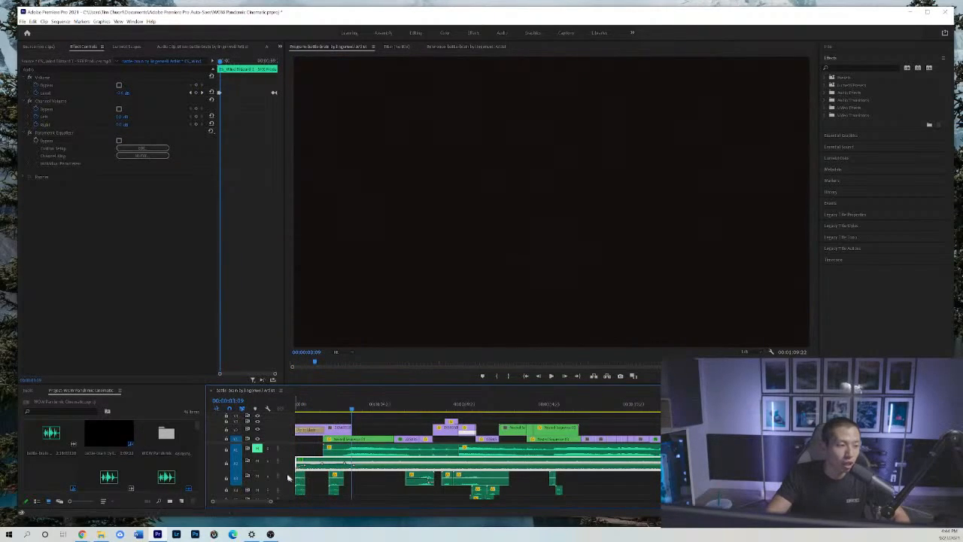
pyautogui.moveTo(284, 470); pyautogui.dragTo(284, 464)
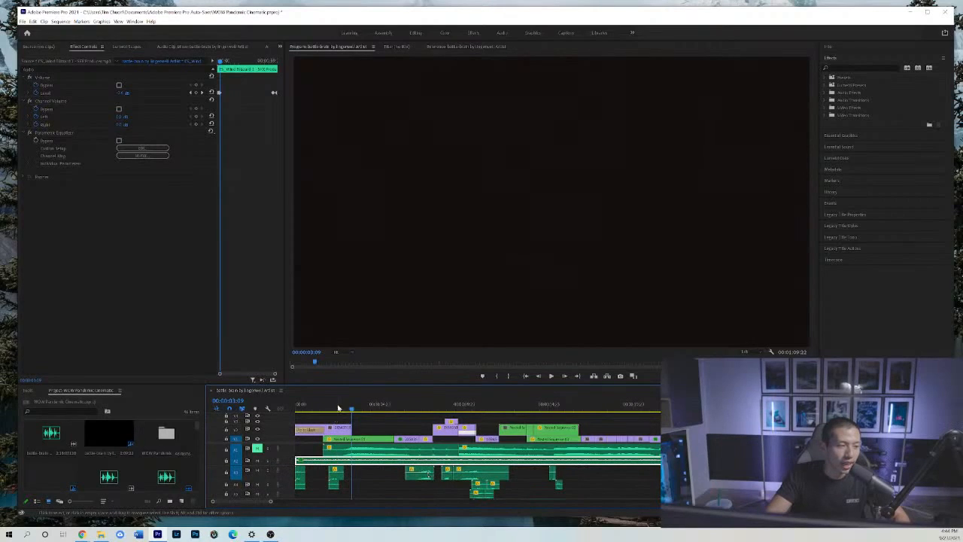
# Select the snow footsteps clip on the third audio track and scrub the opening from the sequence start to 00:00:03:09.
pyautogui.click(335, 475)
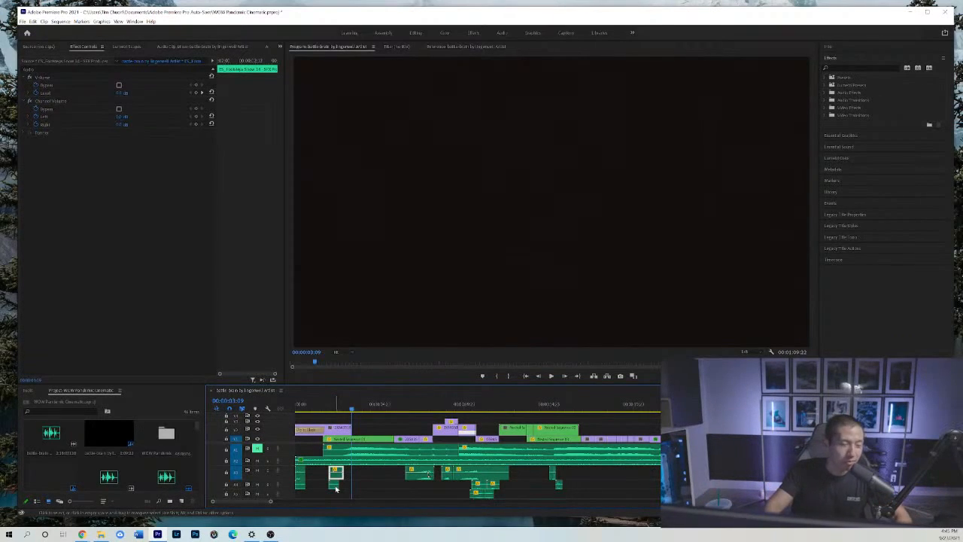
pyautogui.moveTo(319, 409); pyautogui.dragTo(291, 413)
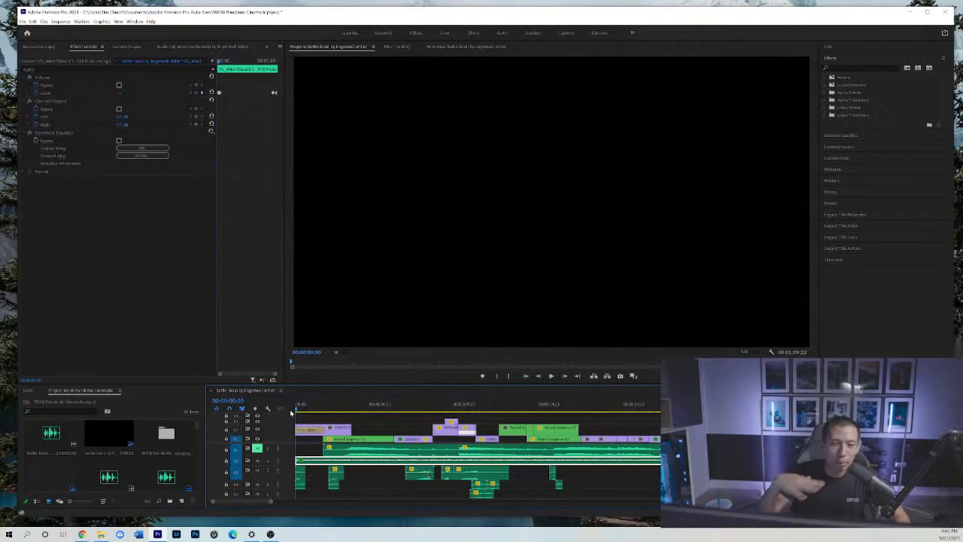
pyautogui.moveTo(302, 412); pyautogui.dragTo(351, 413)
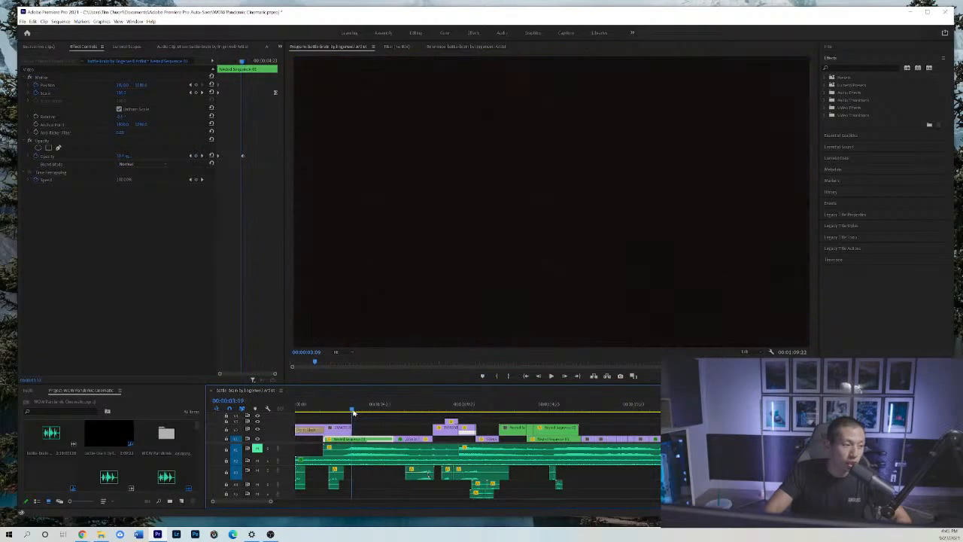
# Play the sequence from the snow-covered sword shot at 00:00:07:15 to the three figures at about 00:00:12:04.
pyautogui.scroll(1, 288, 447)
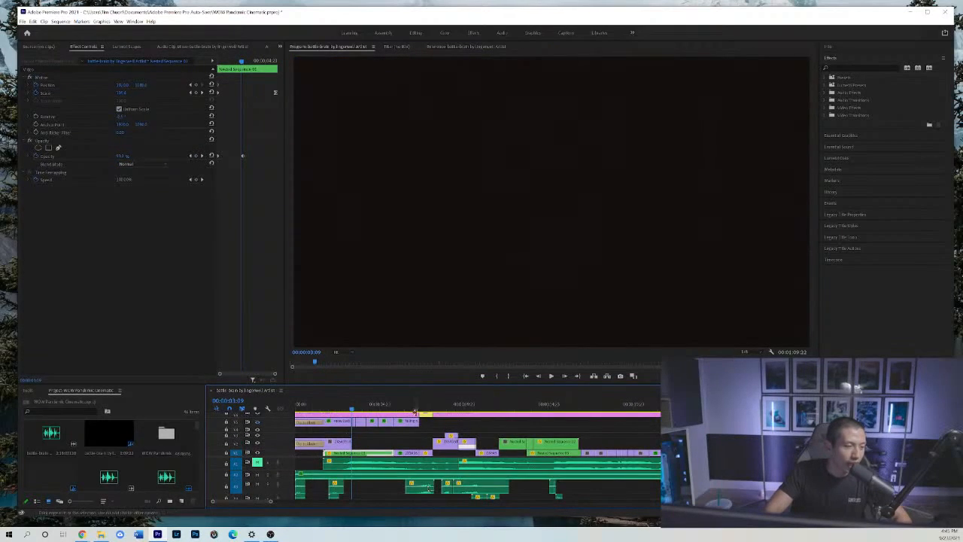
pyautogui.click(418, 410)
pyautogui.moveTo(423, 412); pyautogui.dragTo(424, 412)
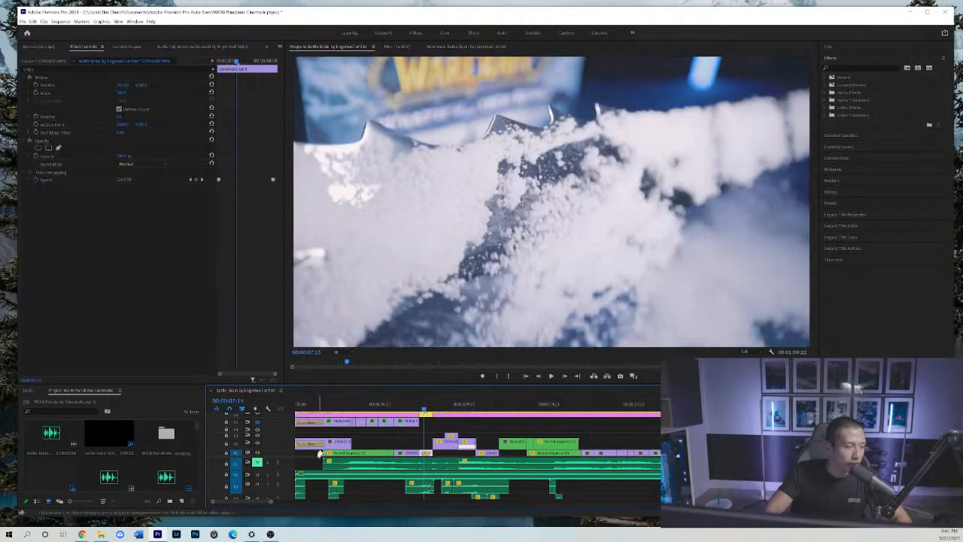
pyautogui.press('space')
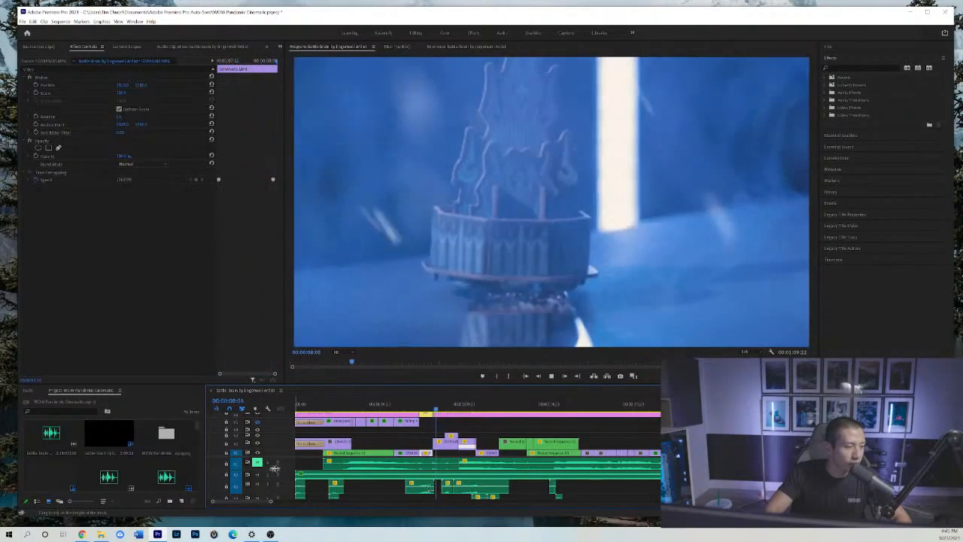
# Replay the sound effects from 00:00:08:20 and return the playhead to that point.
pyautogui.click(445, 408)
pyautogui.press('d')
pyautogui.press('space')
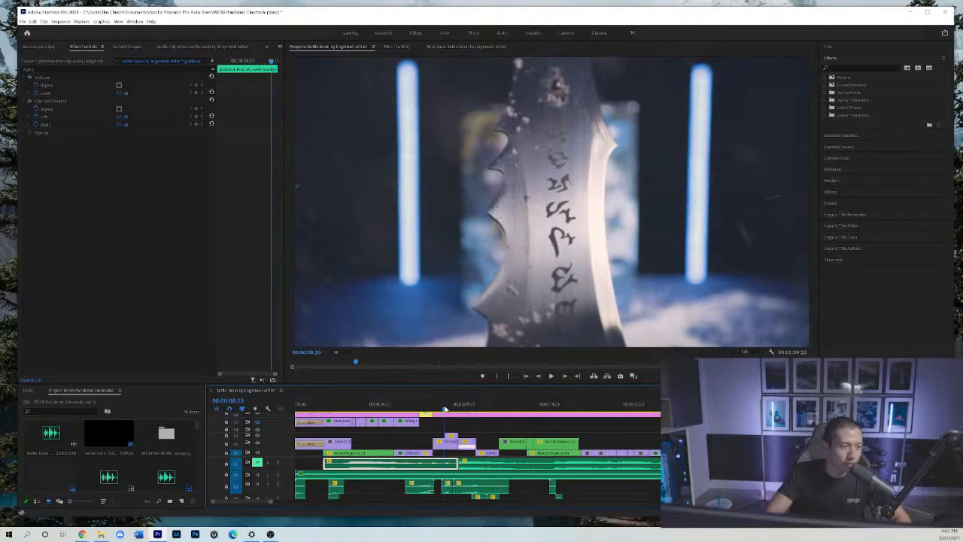
pyautogui.click(444, 408)
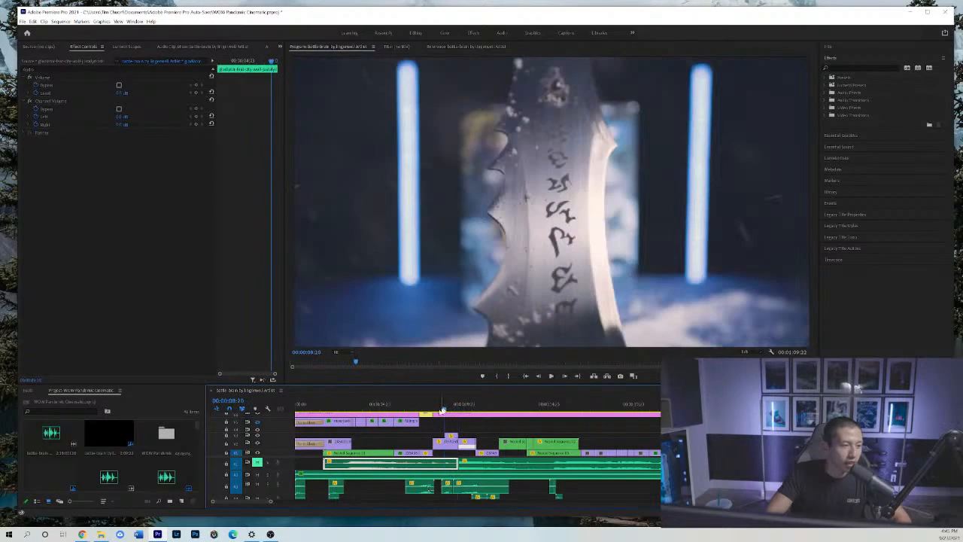
# Mute the second and third audio tracks, play from 00:00:08:20, and move back to 00:00:07:22.
pyautogui.click(258, 476)
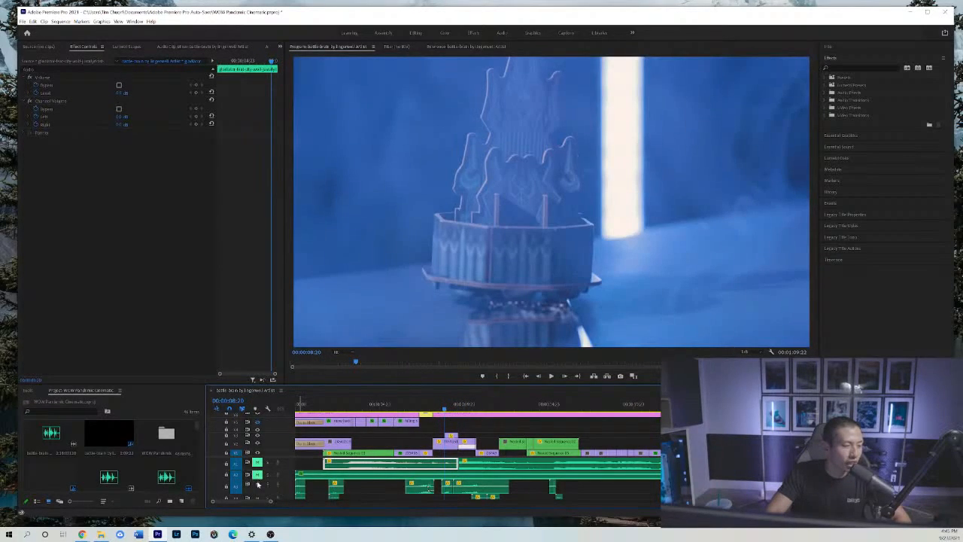
pyautogui.click(258, 484)
pyautogui.press('space')
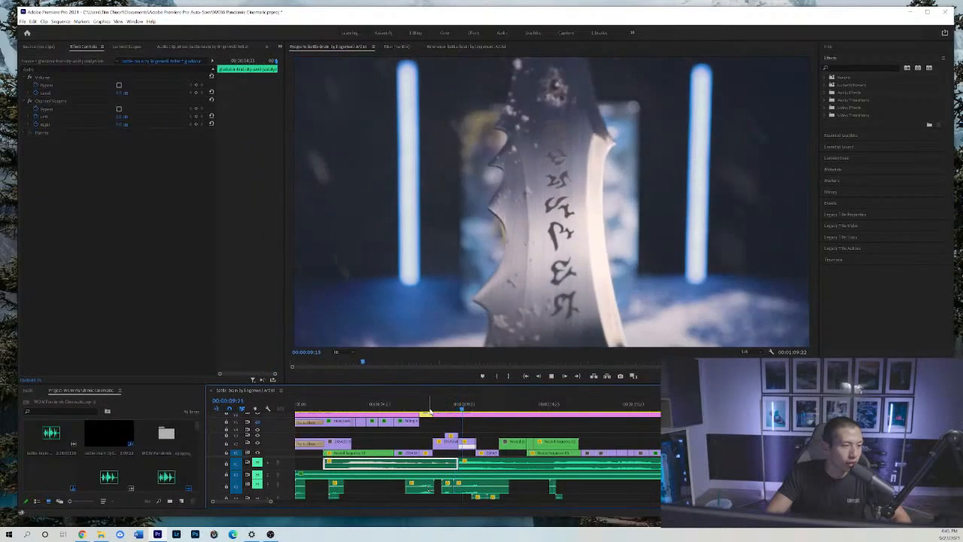
pyautogui.click(429, 410)
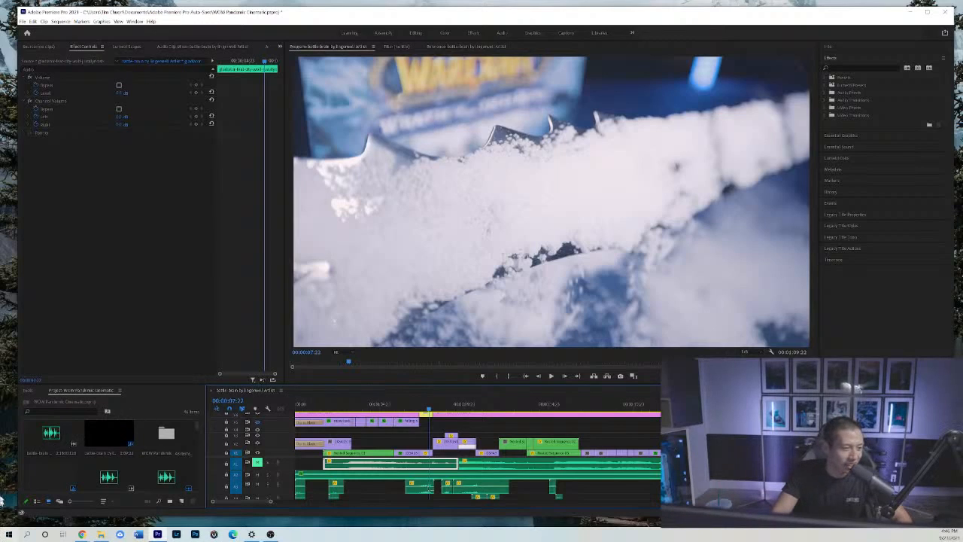
# Examine the transition to the three figures frame by frame from 00:00:08:22.
pyautogui.moveTo(435, 413); pyautogui.dragTo(447, 409)
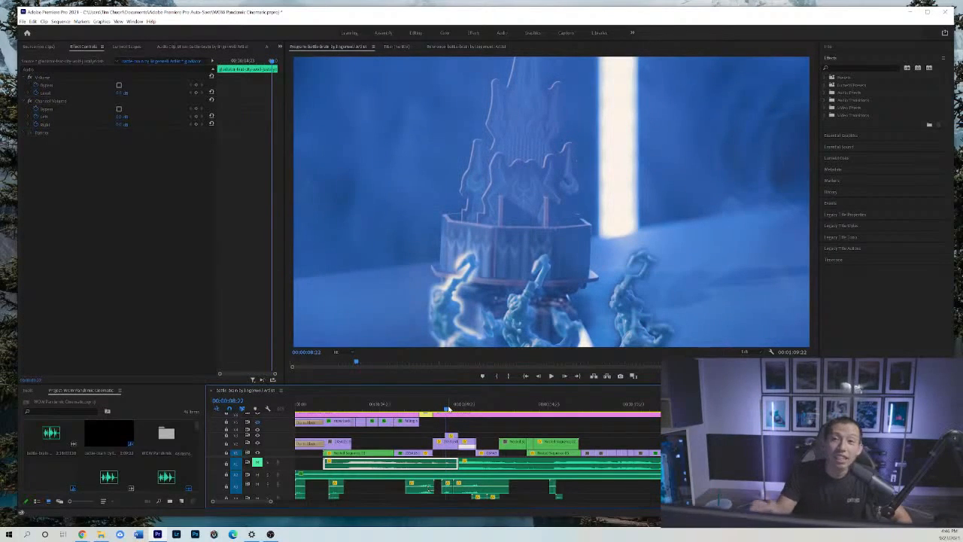
pyautogui.click(565, 375)
pyautogui.click(565, 375)
pyautogui.click(565, 375)
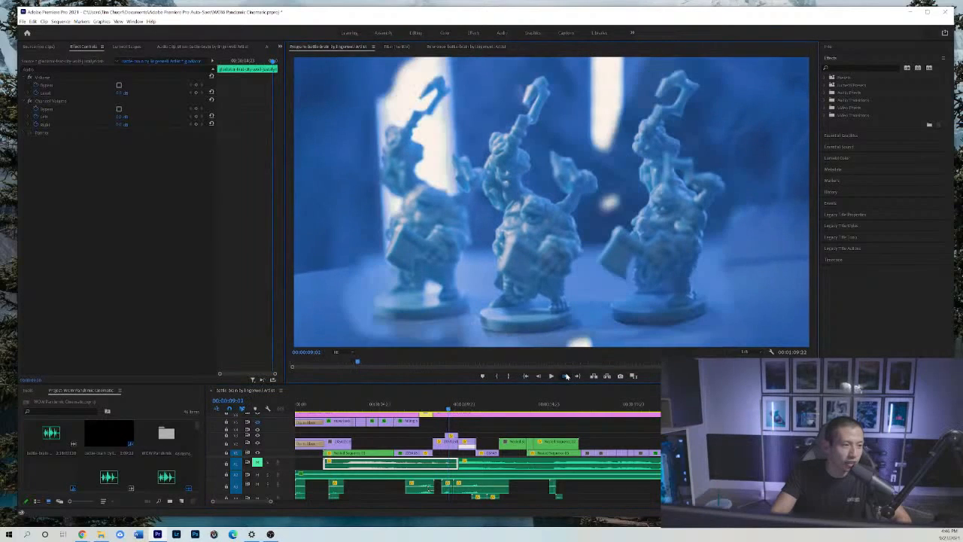
pyautogui.click(565, 375)
pyautogui.click(564, 375)
pyautogui.click(565, 376)
# Replay the cut from the three figures to the crowded tray of figures, from 00:00:09:14 to 00:00:10:21.
pyautogui.moveTo(443, 407)
pyautogui.mouseDown()
pyautogui.moveTo(421, 407)
pyautogui.moveTo(456, 407)
pyautogui.mouseUp()
pyautogui.press('space')
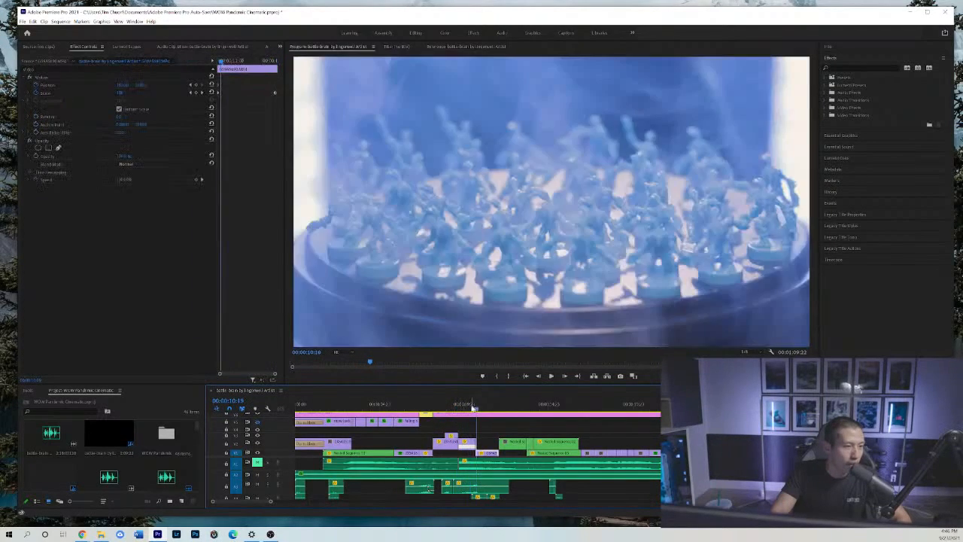
pyautogui.click(460, 409)
pyautogui.moveTo(461, 413); pyautogui.dragTo(458, 415)
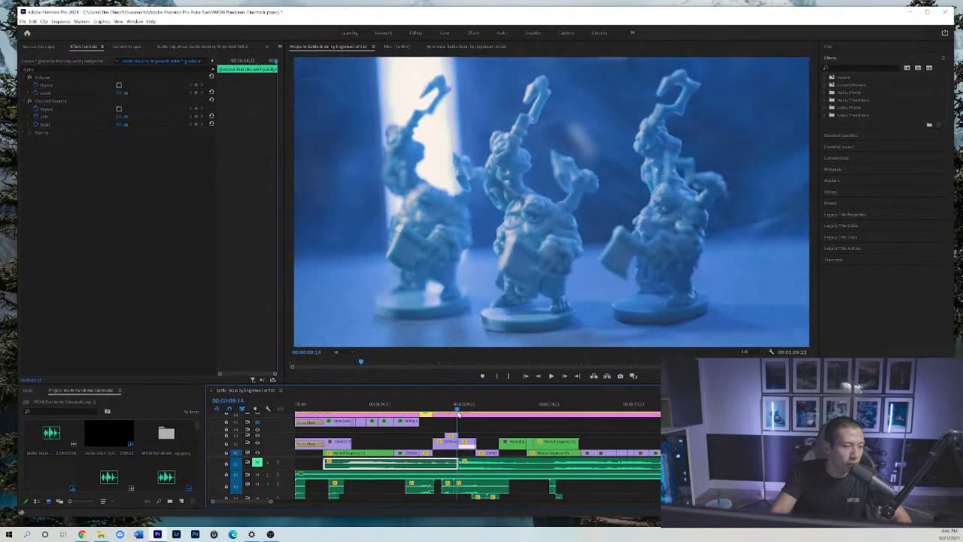
pyautogui.press('space')
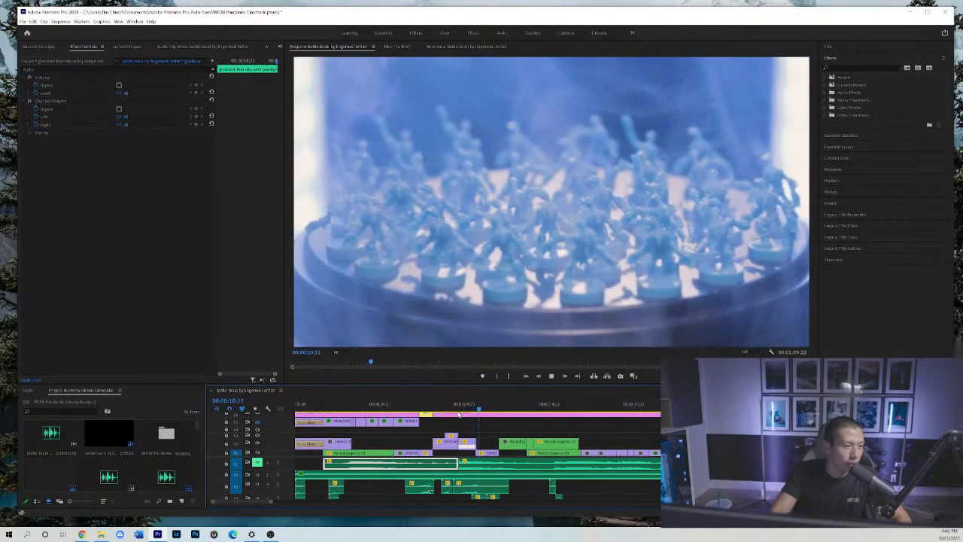
# Scrub through the figure shots from 00:00:09:03 to 00:00:11:13.
pyautogui.click(451, 409)
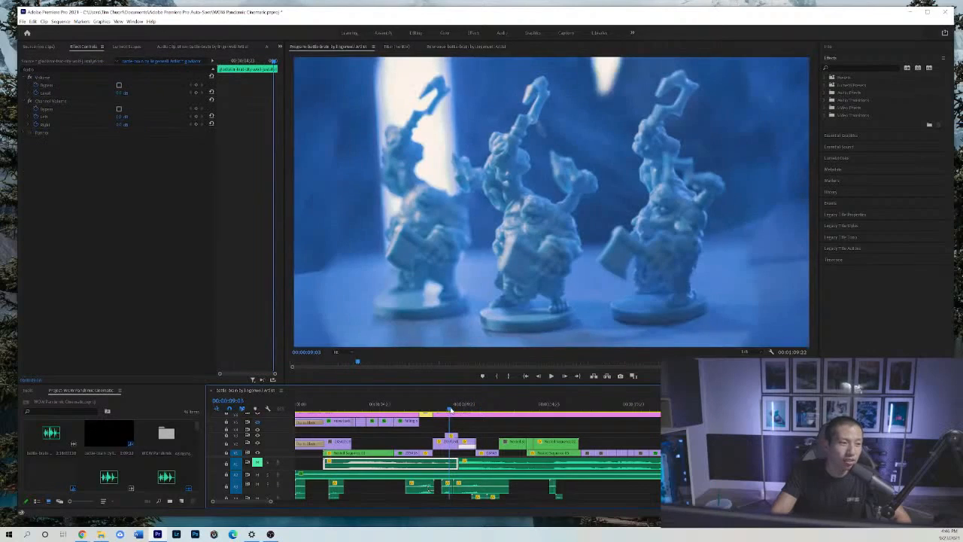
pyautogui.moveTo(451, 410); pyautogui.dragTo(477, 405)
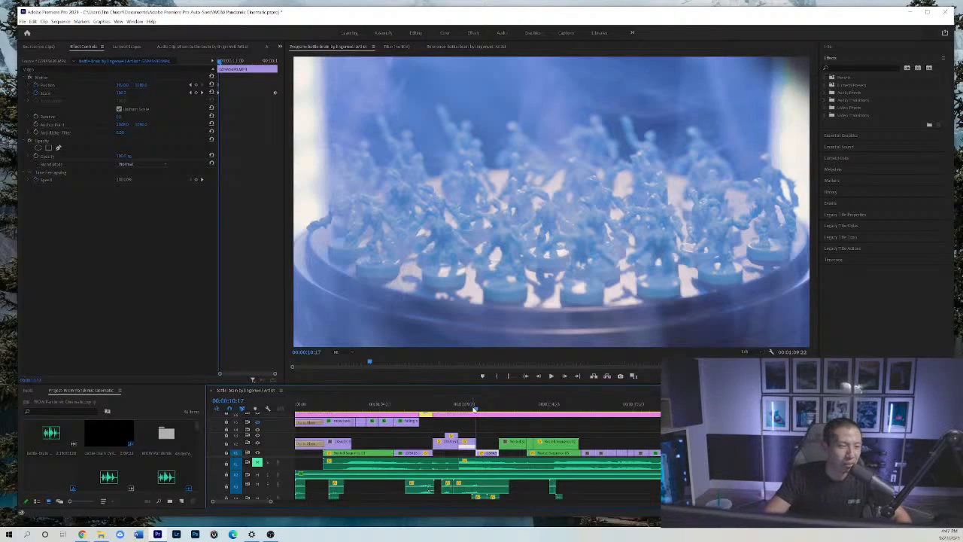
pyautogui.moveTo(474, 408); pyautogui.dragTo(490, 414)
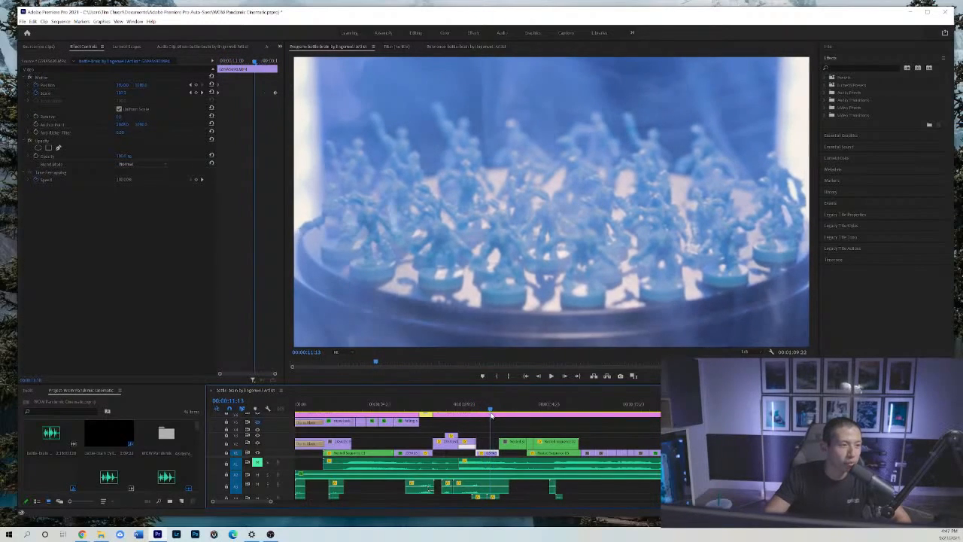
# Show the whole sequence in the timeline and play the card-placing shots from 00:00:23:13 to 00:00:25:03.
pyautogui.click(598, 425)
pyautogui.press('-')
pyautogui.press('-')
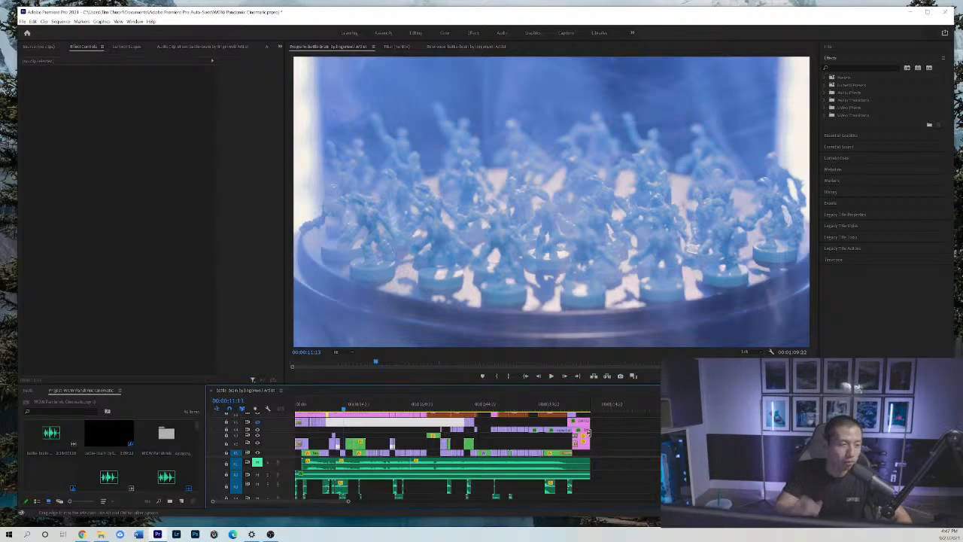
pyautogui.click(396, 408)
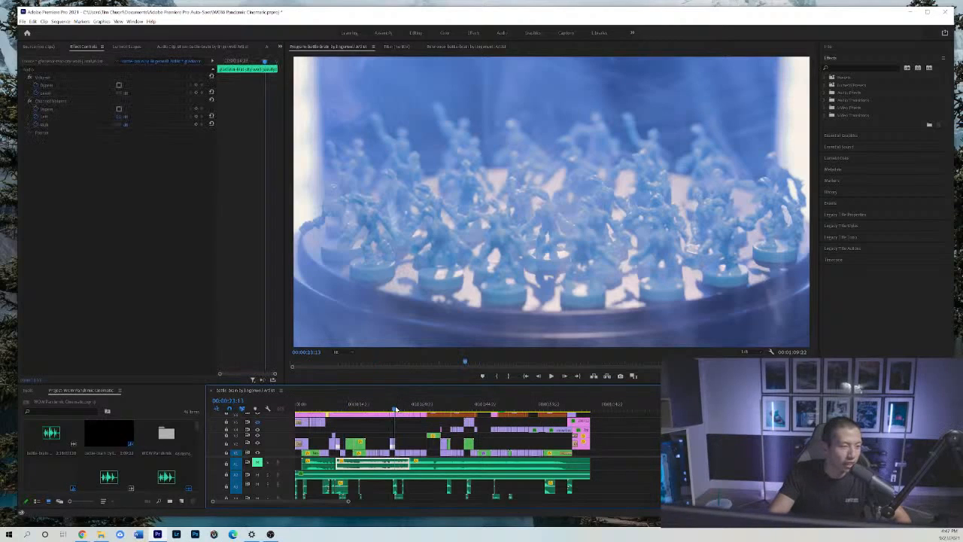
pyautogui.moveTo(397, 409); pyautogui.dragTo(396, 409)
pyautogui.press('space')
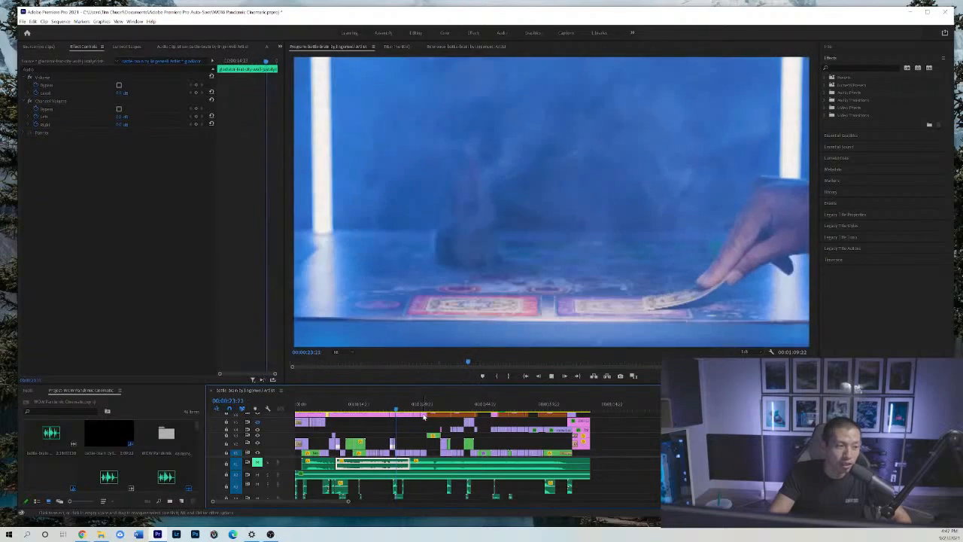
pyautogui.click(423, 413)
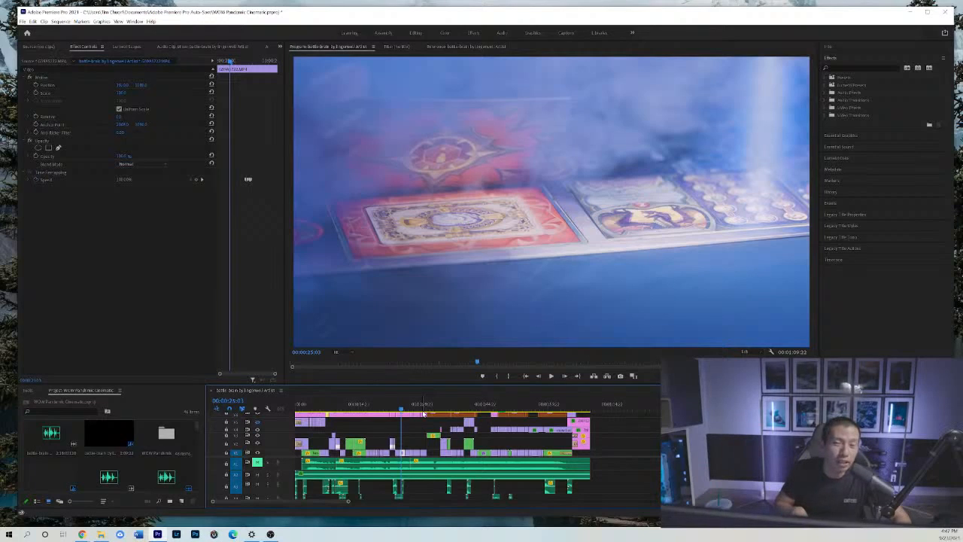
# Play the close-up card shot onward from 00:00:25:03, stop, and move the playhead back toward the shot's beginning.
pyautogui.press('space')
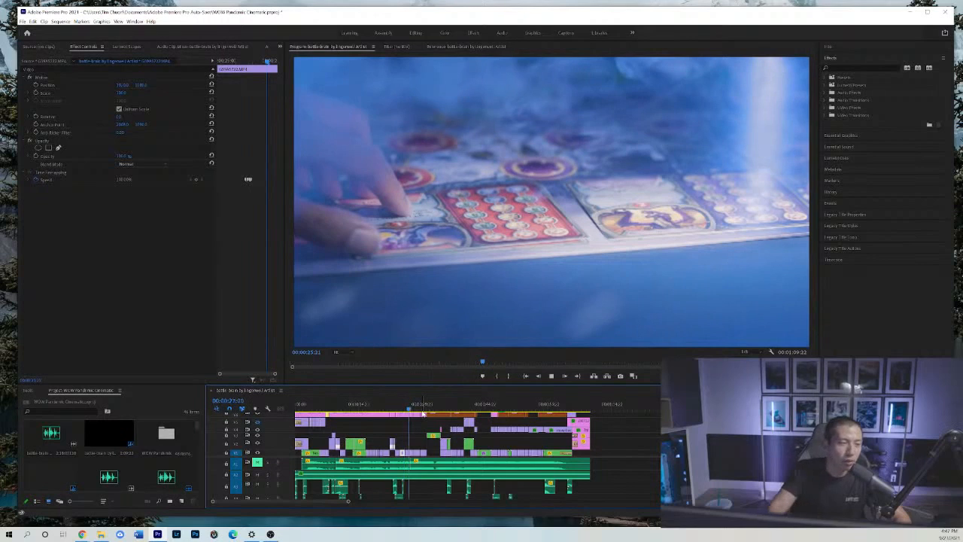
pyautogui.press('space')
pyautogui.click(403, 406)
pyautogui.moveTo(403, 406); pyautogui.dragTo(405, 406)
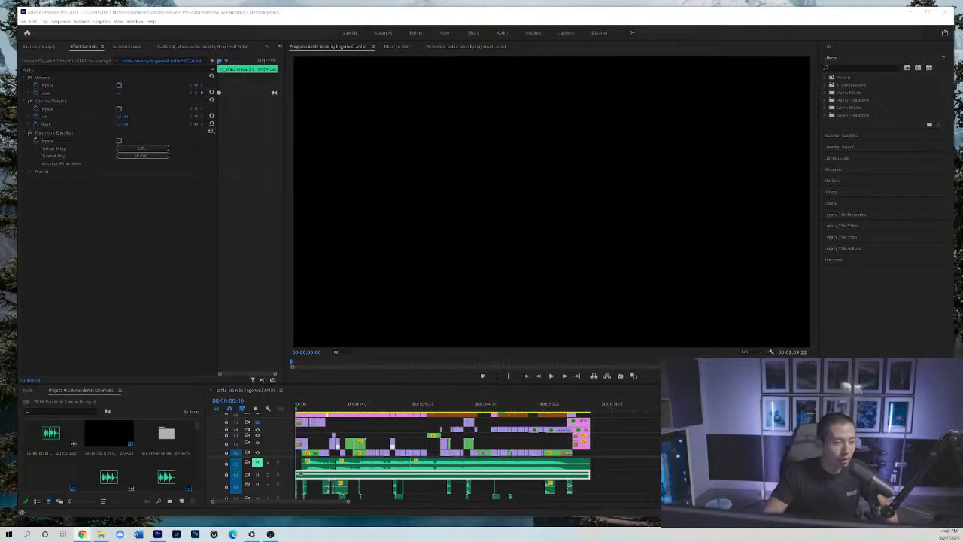
# Clear the clip selection and play the cinematic from the sequence start to 00:00:04:13.
pyautogui.click(602, 429)
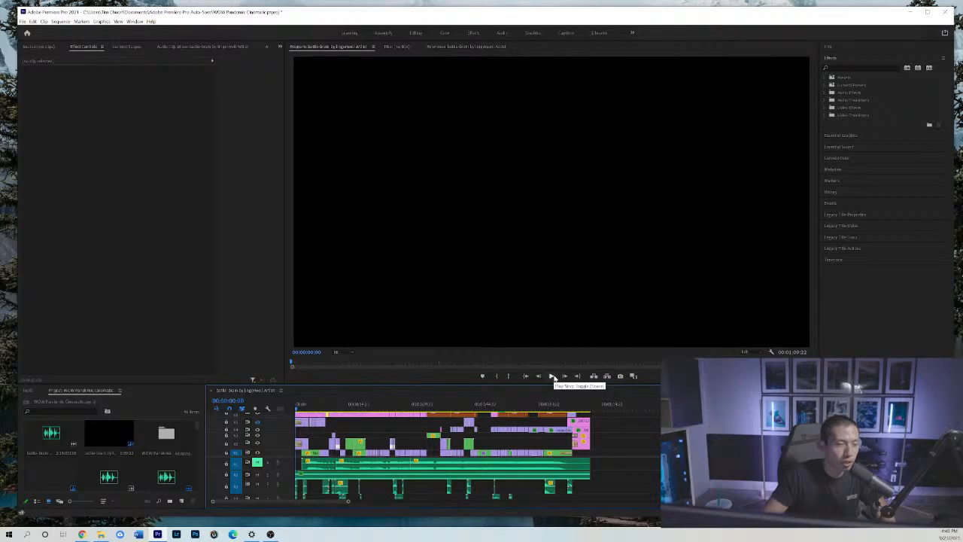
pyautogui.click(553, 376)
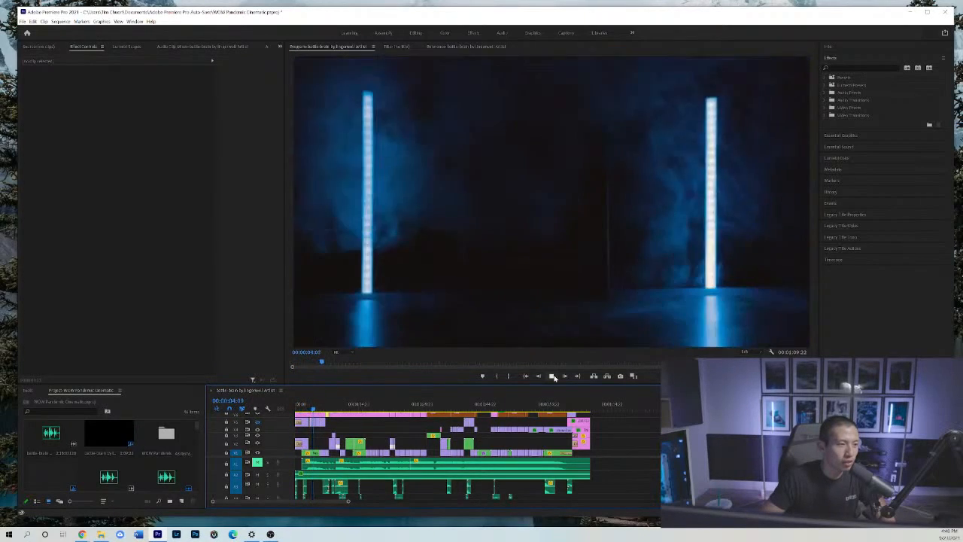
pyautogui.click(552, 376)
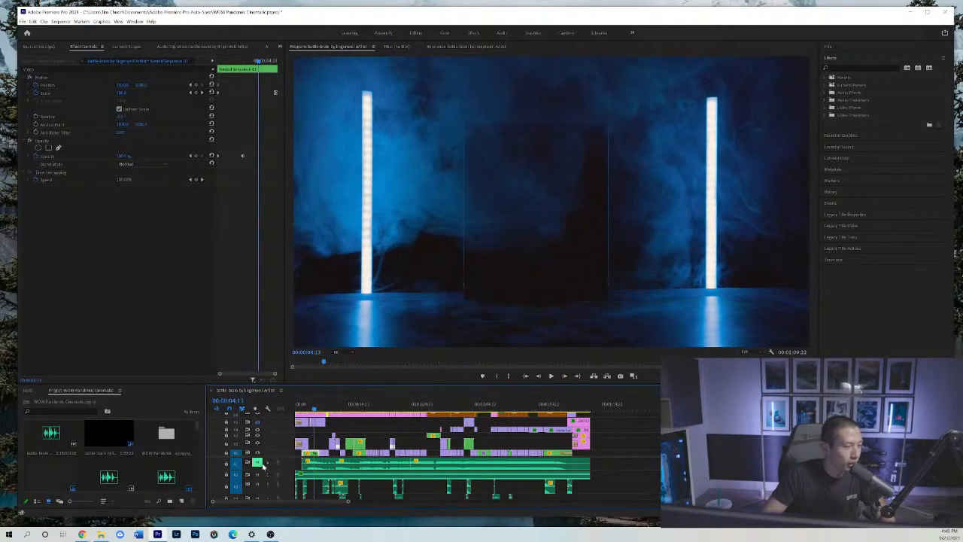
# Unmute the music on the first audio track and replay the opening from 00:00:02:10 to 00:00:04:18.
pyautogui.click(261, 464)
pyautogui.click(305, 406)
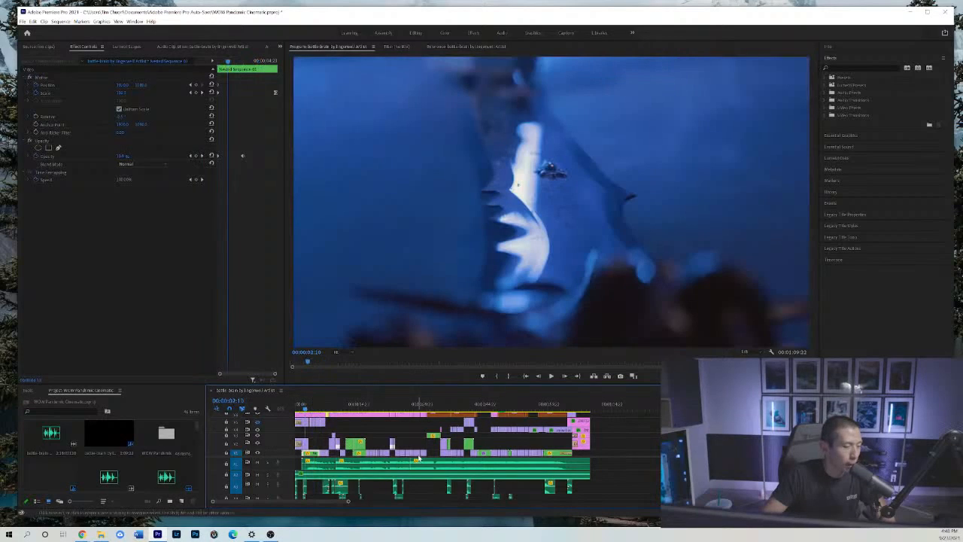
pyautogui.press('space')
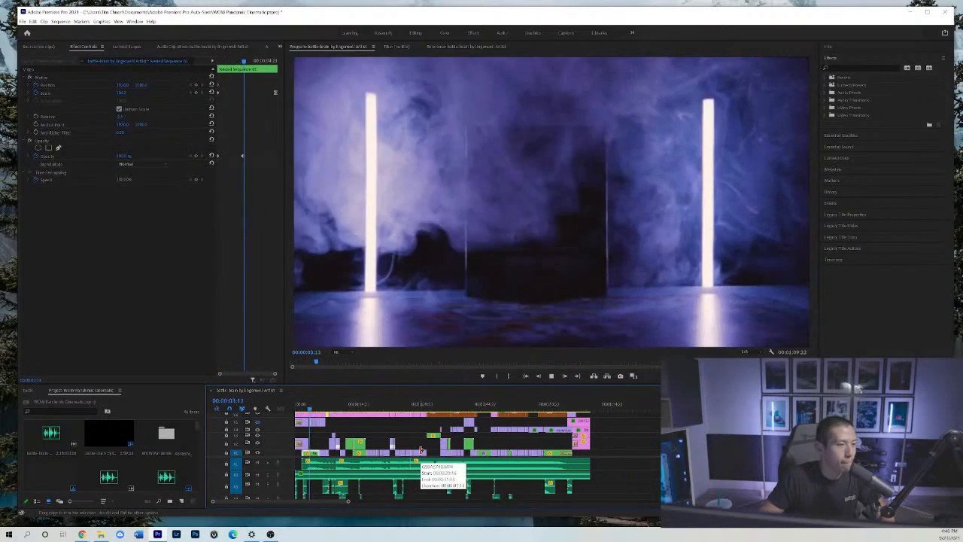
pyautogui.press('space')
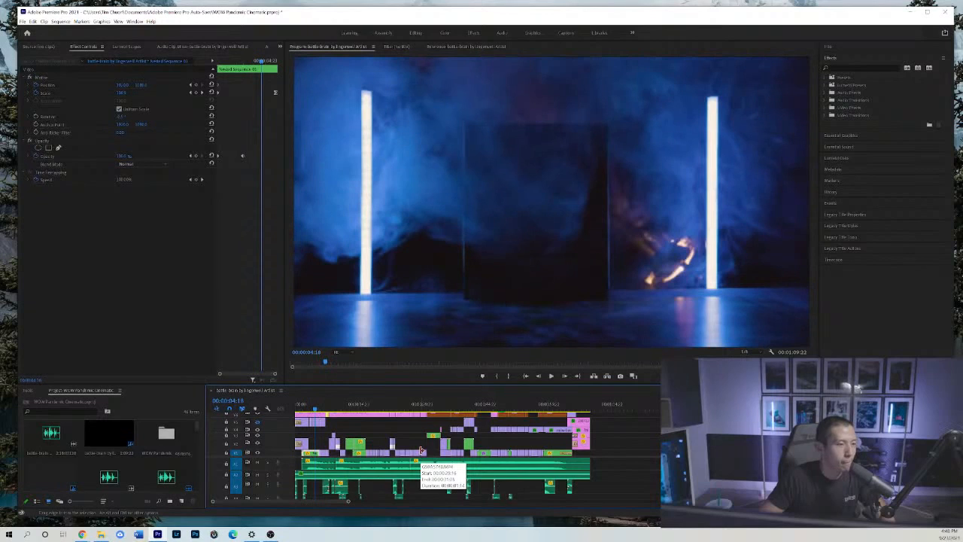
# Step forward through the game box reveal to 00:00:05:17.
pyautogui.press('Right')
pyautogui.press('Right')
pyautogui.press('Right')
pyautogui.press('Right')
pyautogui.press('Right')
pyautogui.press('Right')
pyautogui.press('Right')
pyautogui.press('Right')
pyautogui.press('Right')
pyautogui.press('Right')
pyautogui.press('Right')
pyautogui.press('Right')
pyautogui.press('Right')
pyautogui.press('Right')
pyautogui.press('Right')
pyautogui.press('Right')
pyautogui.press('Right')
pyautogui.press('Right')
pyautogui.press('Right')
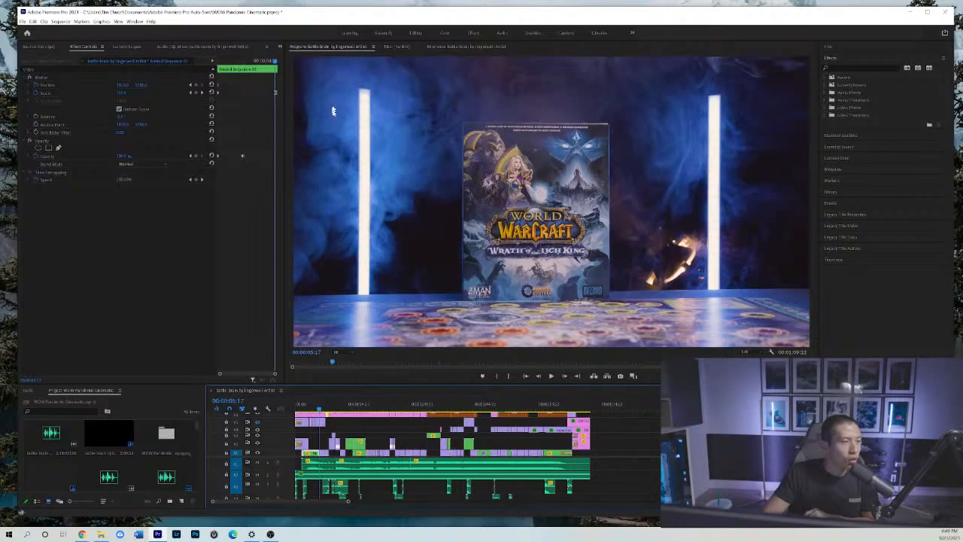
# Step back frame by frame through the lit game box reveal from 00:00:05:17 to 00:00:04:13.
pyautogui.click(541, 377)
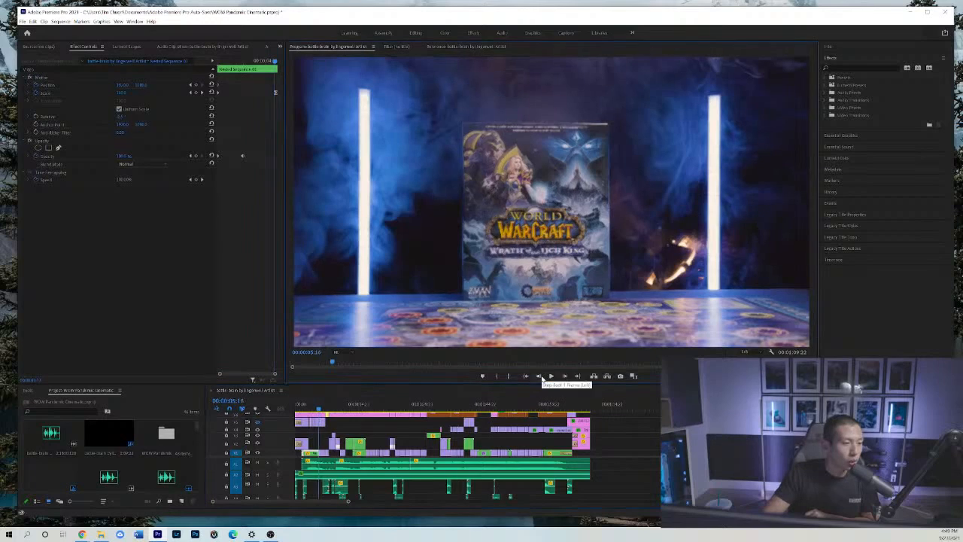
pyautogui.click(541, 377)
pyautogui.click(541, 376)
pyautogui.click(541, 377)
pyautogui.click(541, 377)
pyautogui.click(541, 377)
pyautogui.click(541, 377)
pyautogui.click(541, 377)
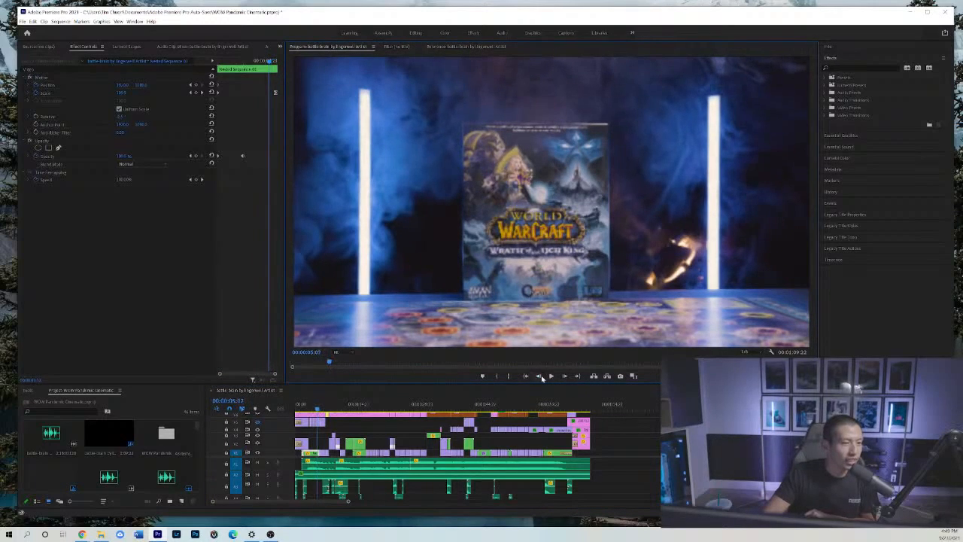
pyautogui.click(541, 377)
pyautogui.click(541, 377)
pyautogui.click(541, 376)
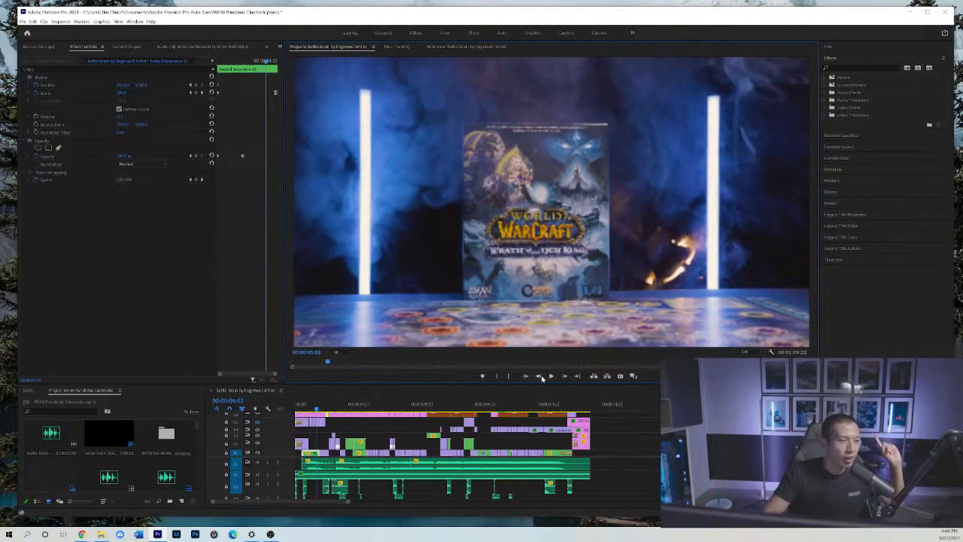
pyautogui.click(541, 376)
pyautogui.click(541, 377)
pyautogui.click(540, 377)
pyautogui.click(541, 377)
pyautogui.click(540, 376)
pyautogui.click(541, 376)
pyautogui.click(541, 378)
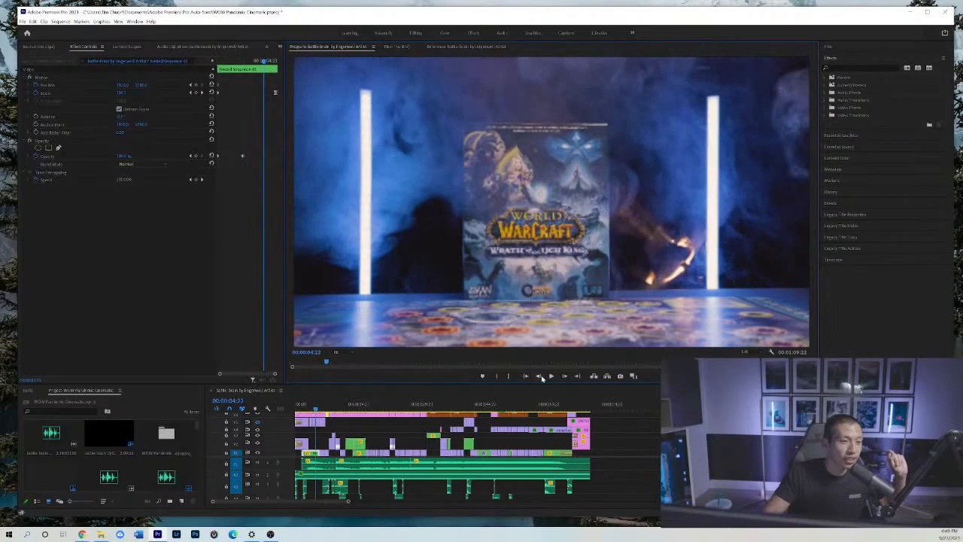
pyautogui.click(541, 377)
pyautogui.click(540, 378)
pyautogui.click(541, 378)
pyautogui.click(541, 378)
# Continue stepping back through the light flashes to the first light tube's ignition at 00:00:03:11.
pyautogui.click(541, 377)
pyautogui.click(541, 378)
pyautogui.click(541, 378)
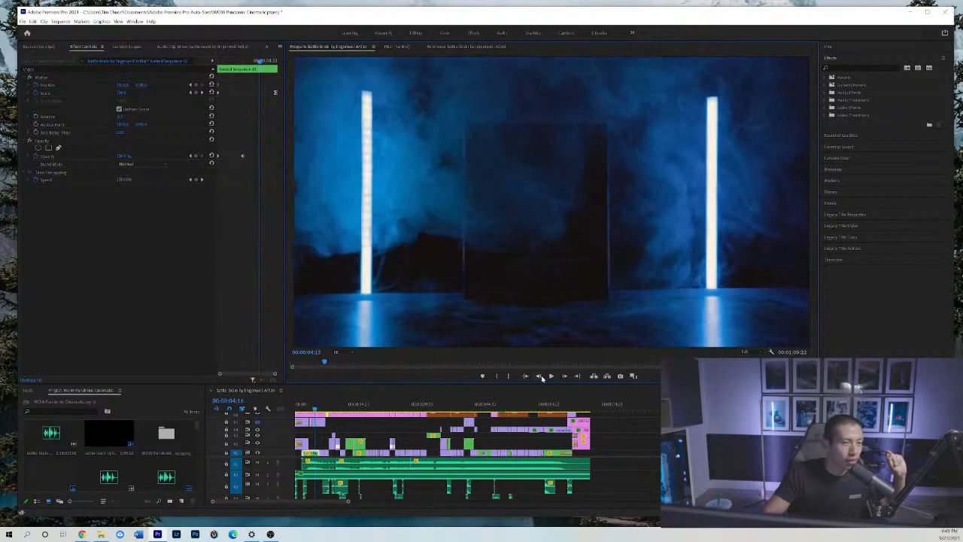
pyautogui.click(541, 378)
pyautogui.click(541, 378)
pyautogui.click(540, 378)
pyautogui.click(541, 378)
pyautogui.click(541, 377)
pyautogui.click(541, 378)
pyautogui.click(540, 378)
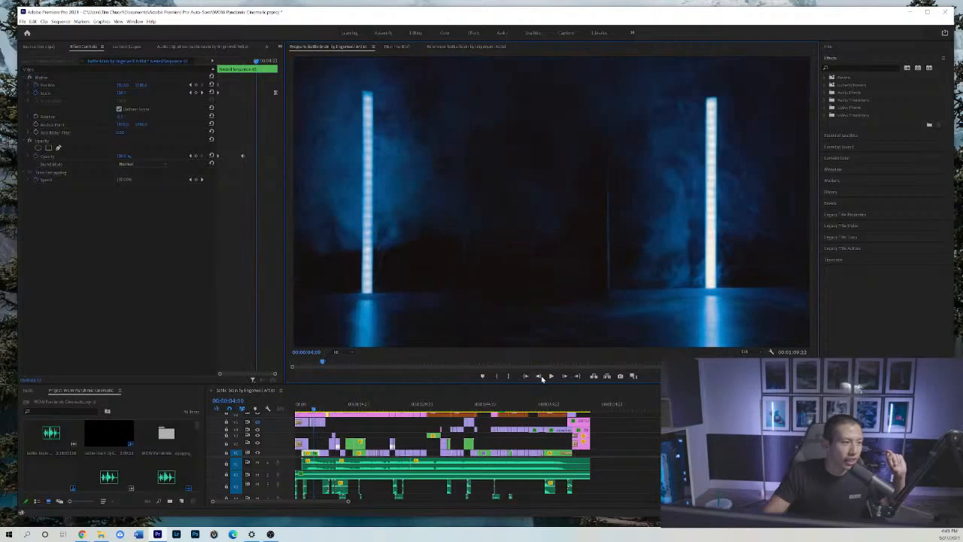
pyautogui.click(541, 378)
pyautogui.click(541, 377)
pyautogui.click(541, 378)
pyautogui.click(540, 378)
pyautogui.click(541, 377)
pyautogui.click(541, 377)
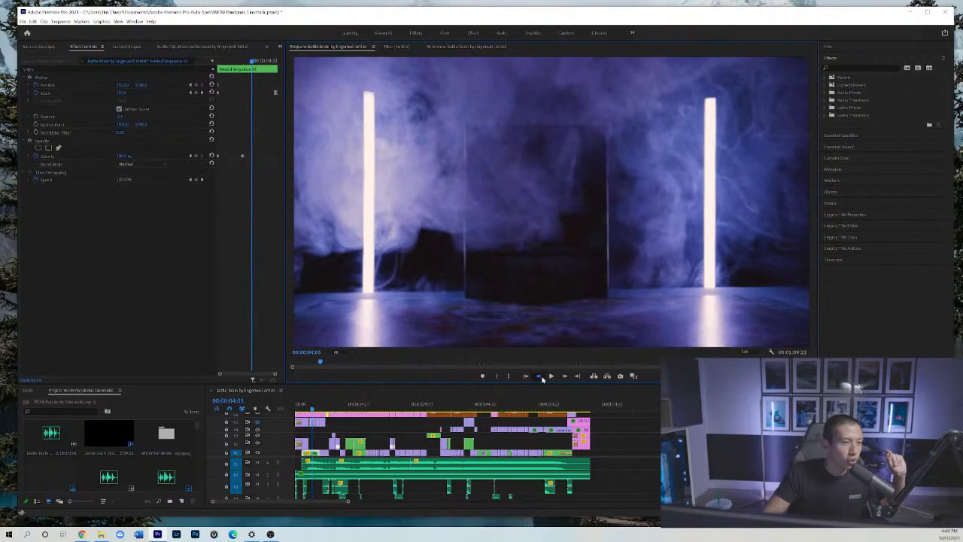
pyautogui.click(541, 377)
pyautogui.click(541, 378)
pyautogui.click(541, 378)
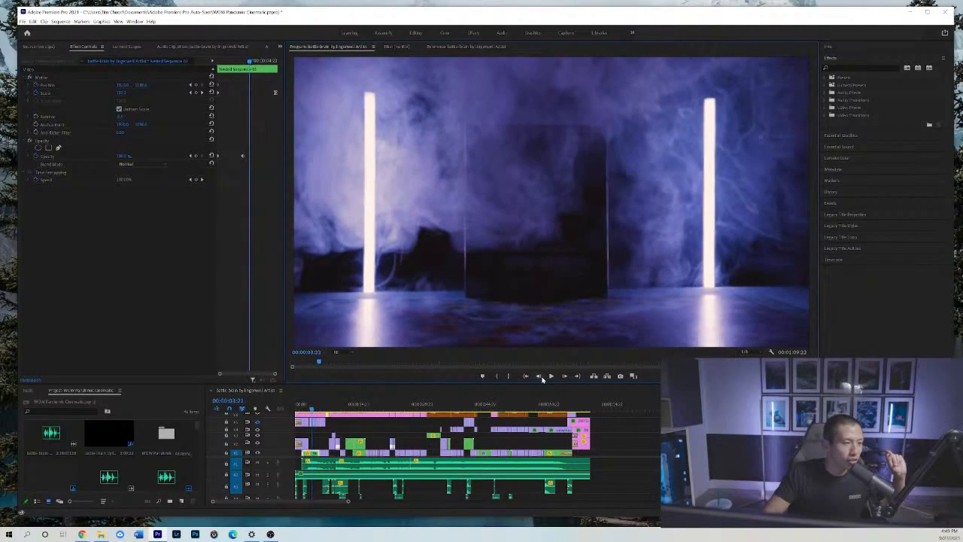
pyautogui.click(312, 408)
pyautogui.press('Left')
pyautogui.press('Left')
pyautogui.press('Left')
pyautogui.press('Left')
pyautogui.press('Left')
pyautogui.press('Left')
pyautogui.press('Left')
pyautogui.press('Left')
pyautogui.press('Left')
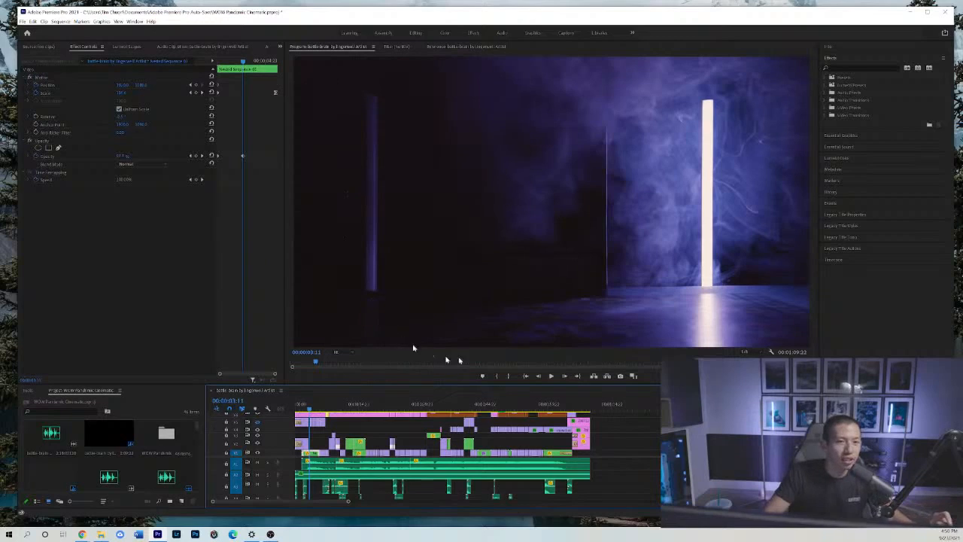
# Step forward from 00:00:03:11 through the flickering light tubes to the lit game box at 00:00:05:01.
pyautogui.click(568, 376)
pyautogui.click(568, 376)
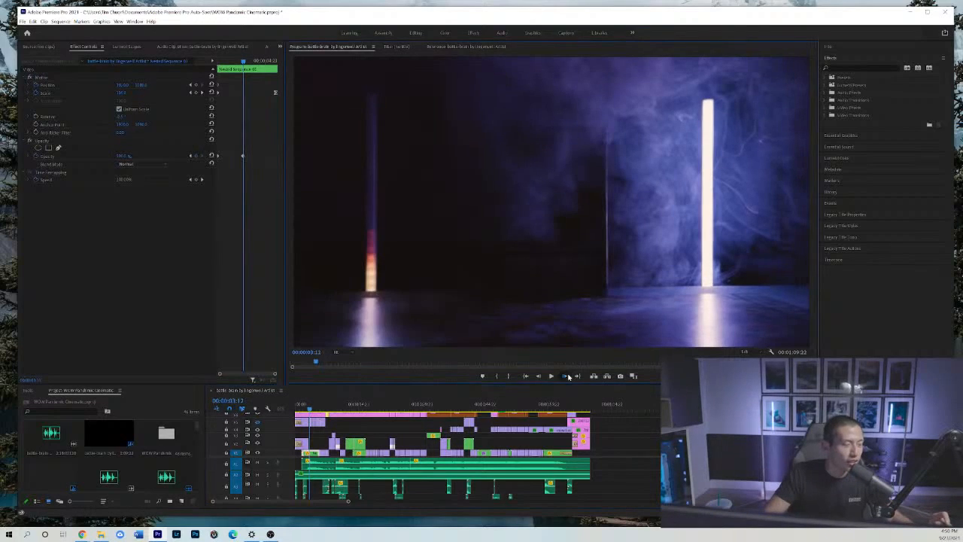
pyautogui.click(540, 378)
pyautogui.click(565, 378)
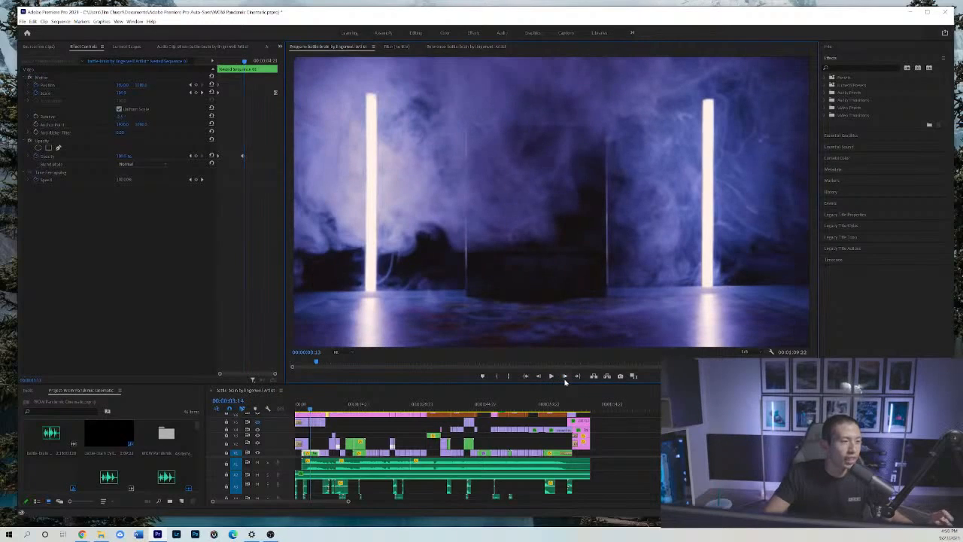
pyautogui.click(565, 379)
pyautogui.click(565, 378)
pyautogui.click(565, 379)
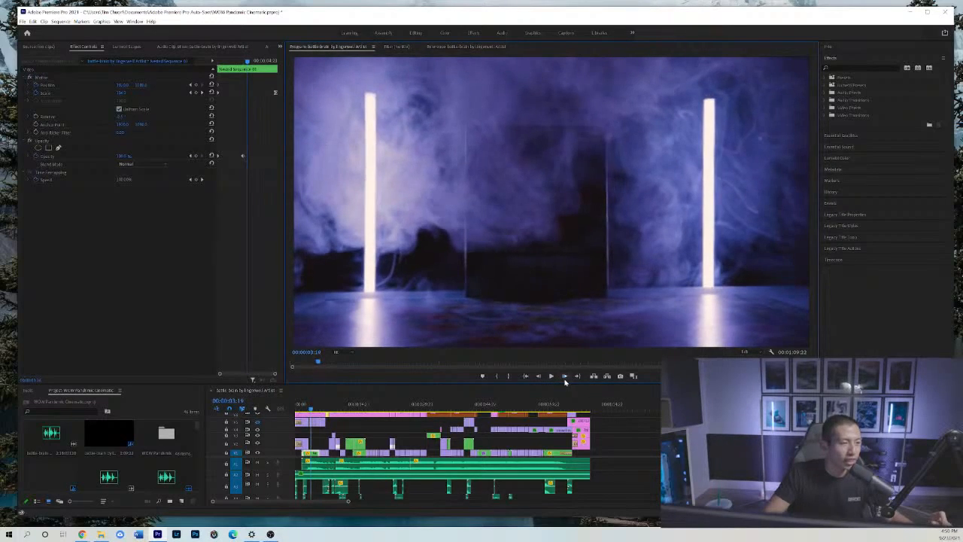
pyautogui.click(565, 378)
pyautogui.click(565, 378)
pyautogui.click(565, 378)
pyautogui.click(565, 378)
pyautogui.click(565, 378)
pyautogui.click(565, 378)
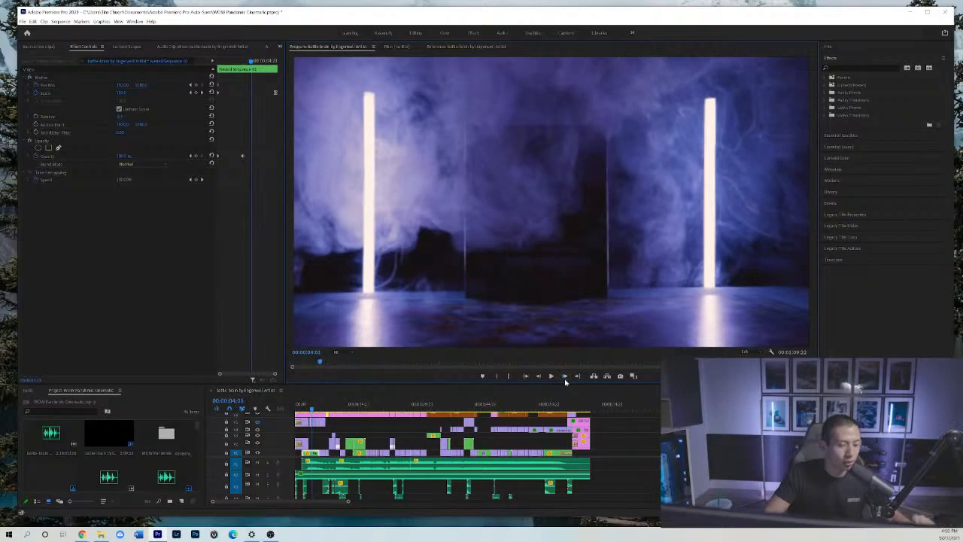
pyautogui.click(565, 378)
pyautogui.click(565, 378)
pyautogui.click(565, 379)
pyautogui.click(565, 378)
pyautogui.click(565, 378)
pyautogui.click(565, 378)
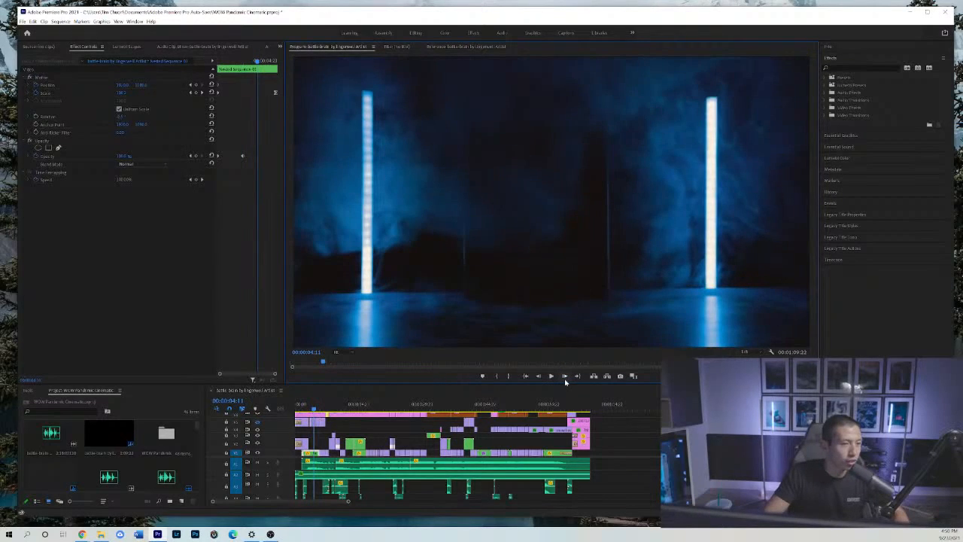
pyautogui.click(565, 378)
pyautogui.click(565, 379)
pyautogui.click(565, 378)
pyautogui.click(565, 379)
pyautogui.click(565, 378)
pyautogui.click(565, 378)
pyautogui.click(565, 378)
pyautogui.click(565, 379)
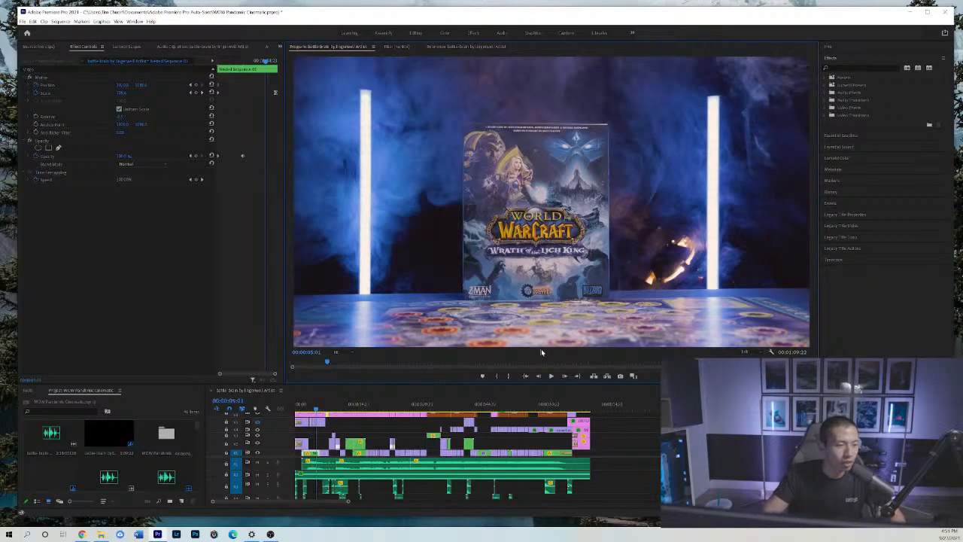
# Clear the clip selection and play from 00:00:05:01 through the snowy horned figure close-up to 00:00:06:19.
pyautogui.click(621, 431)
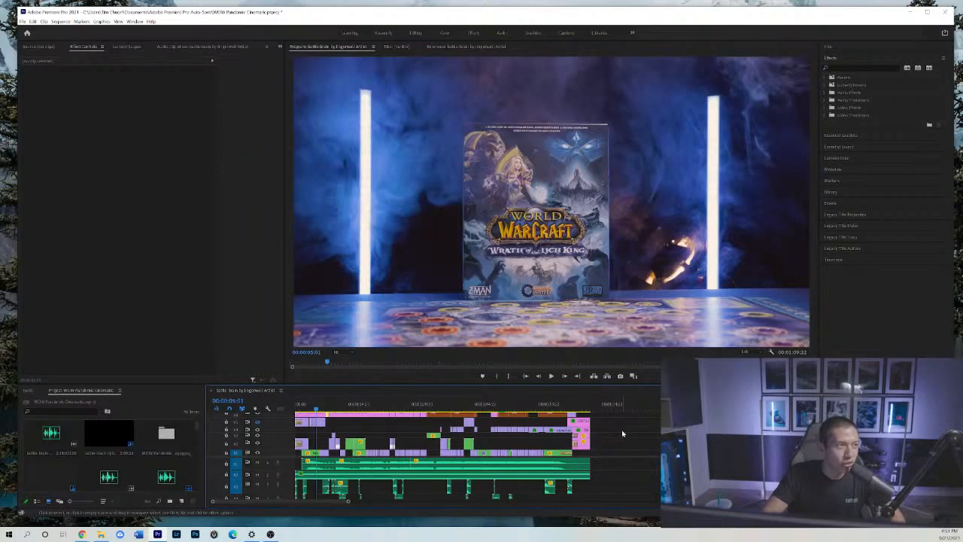
pyautogui.press('space')
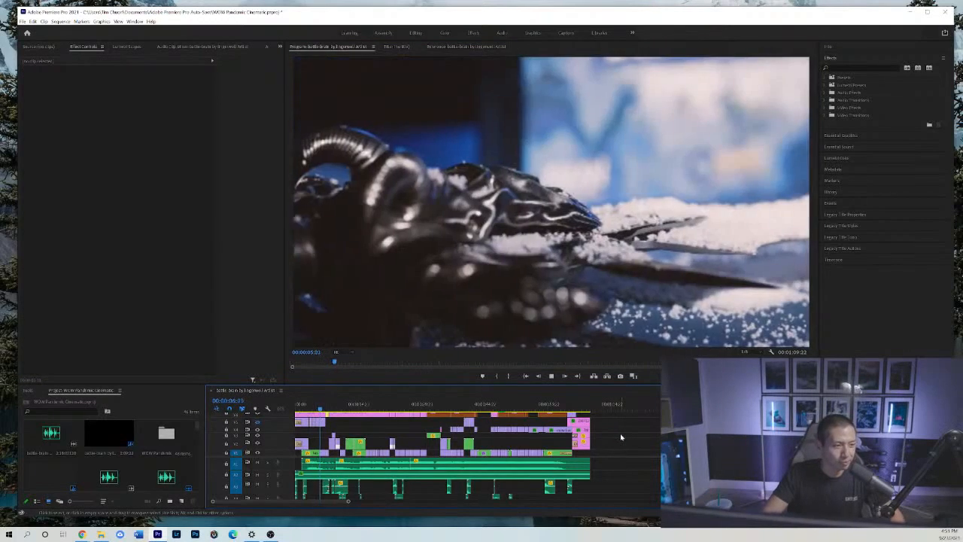
pyautogui.press('space')
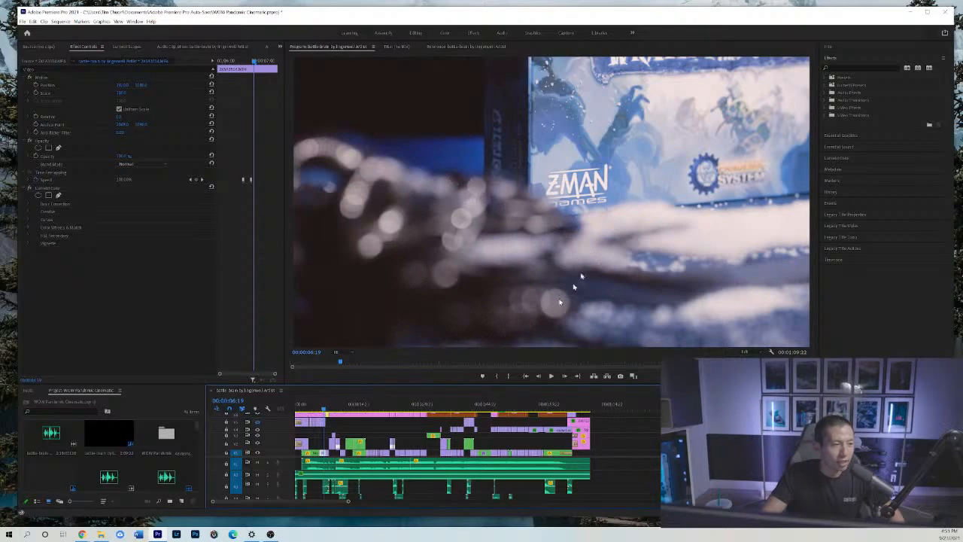
# Step back through the close-up's focus shift to 00:00:06:12, where the horned figure is sharp.
pyautogui.click(538, 378)
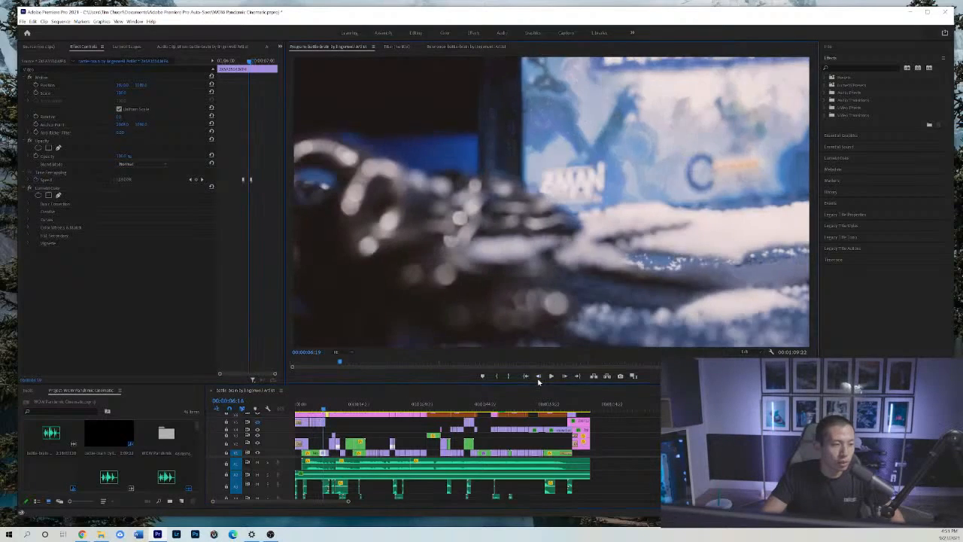
pyautogui.click(538, 380)
pyautogui.click(538, 379)
pyautogui.click(538, 380)
pyautogui.click(538, 380)
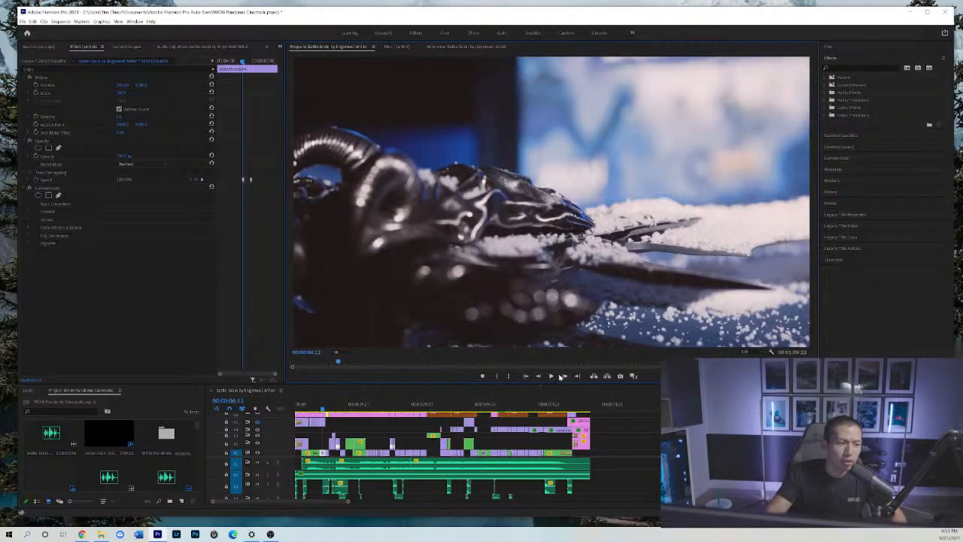
# Step forward through the focus shift from the horned figure to the box logos, up to 00:00:07:01.
pyautogui.click(562, 376)
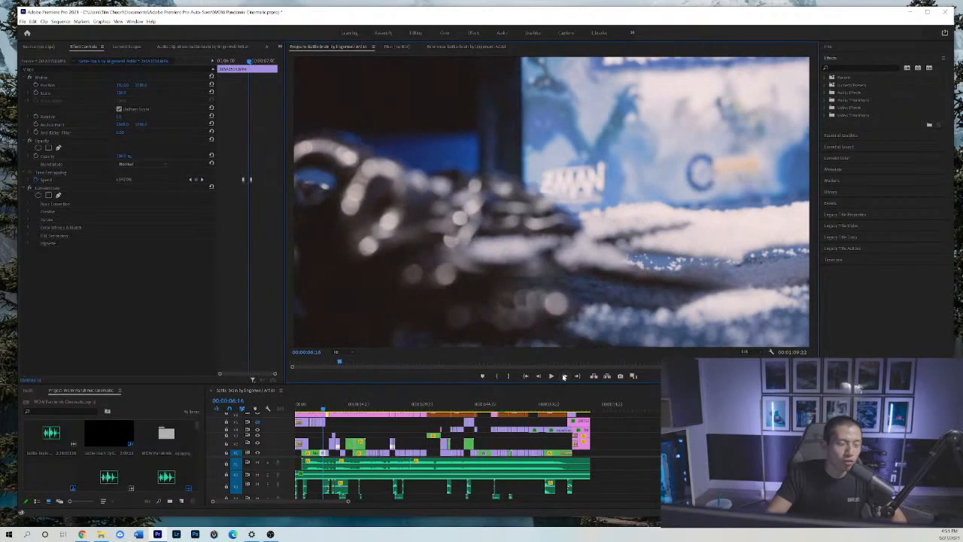
pyautogui.click(564, 377)
pyautogui.click(564, 377)
pyautogui.click(564, 377)
pyautogui.click(564, 377)
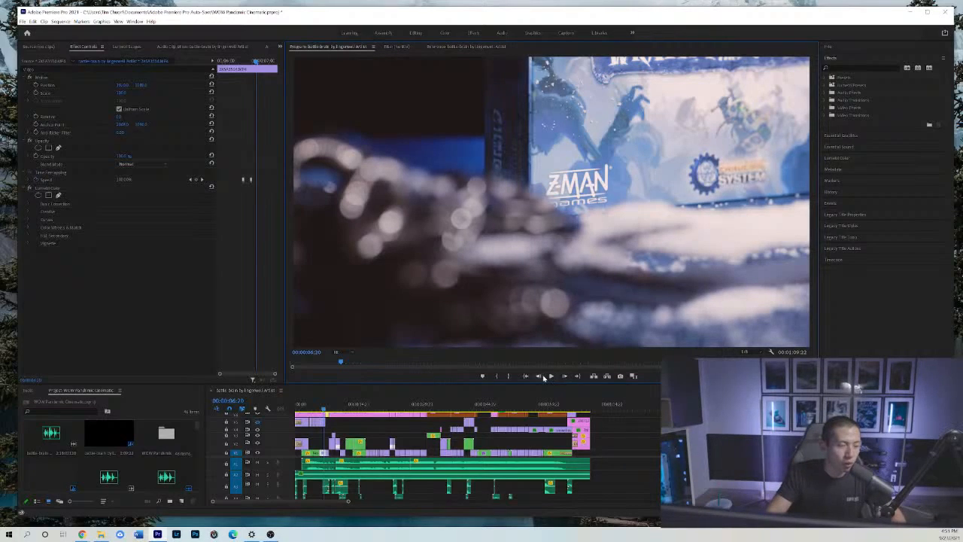
pyautogui.click(565, 375)
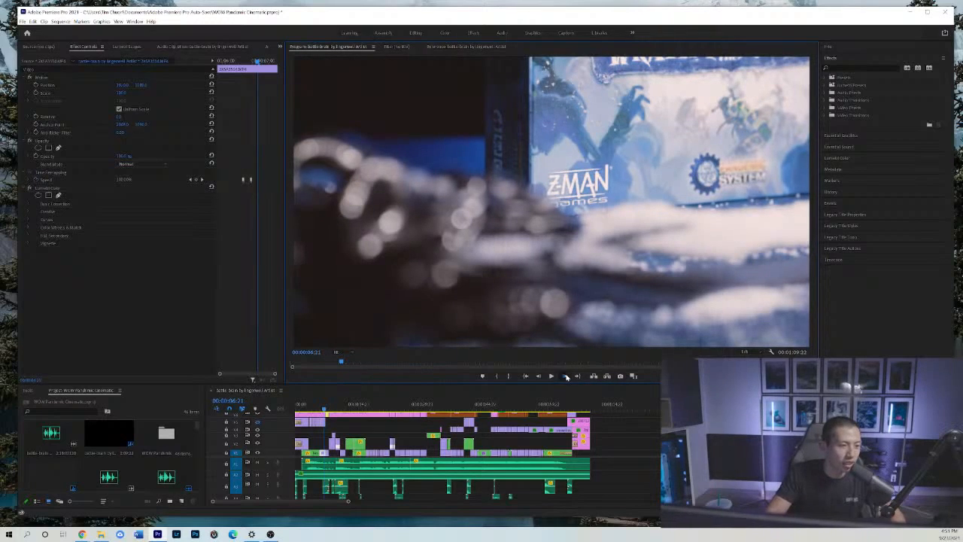
pyautogui.click(566, 376)
pyautogui.click(566, 377)
pyautogui.click(565, 376)
pyautogui.click(566, 376)
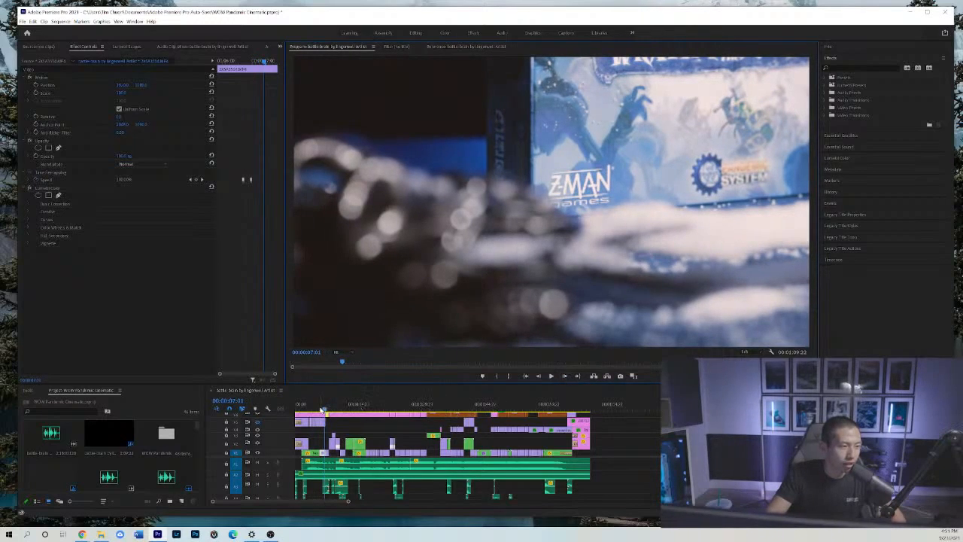
# Move the playhead to the snowy blade shot at 00:00:07:09 and step forward through it to 00:00:07:20.
pyautogui.moveTo(323, 408); pyautogui.dragTo(326, 411)
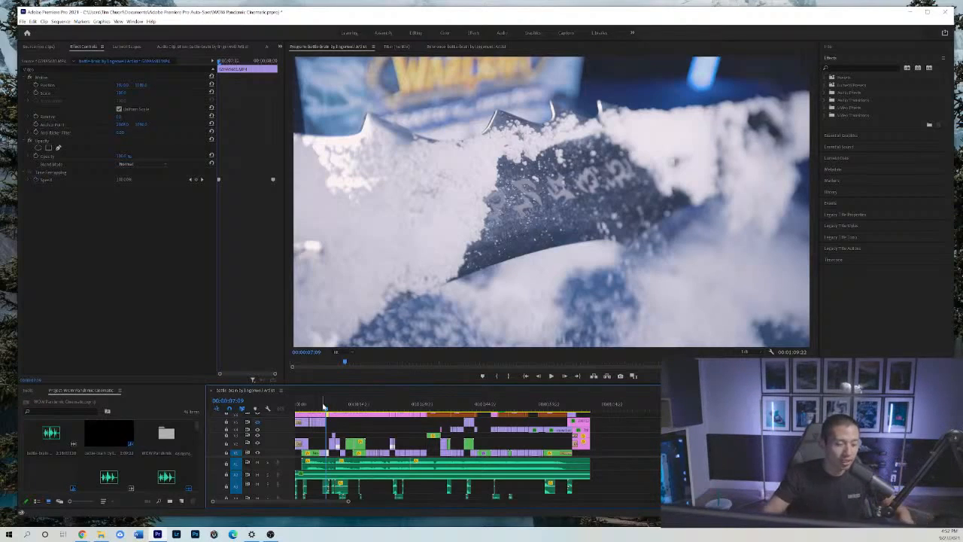
pyautogui.click(540, 376)
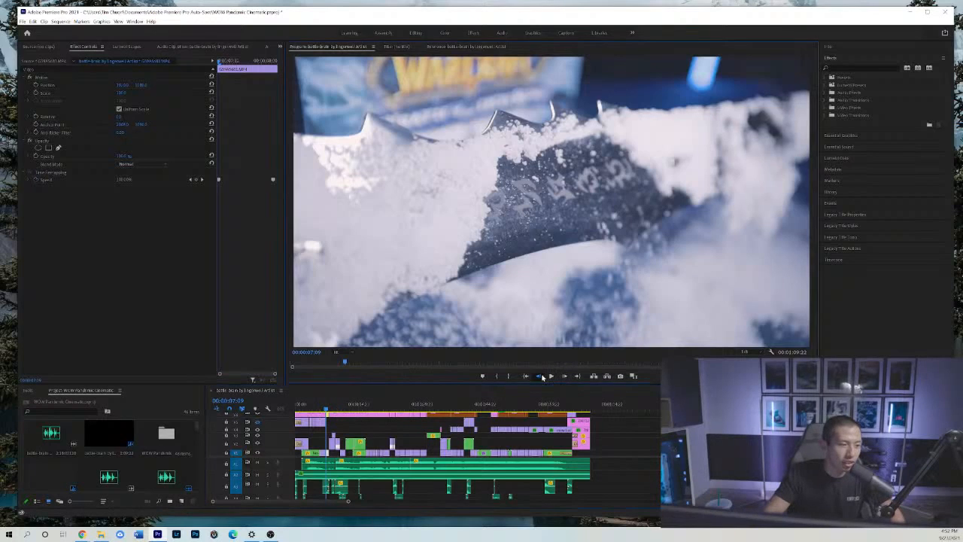
pyautogui.click(539, 376)
pyautogui.click(564, 377)
pyautogui.click(565, 377)
pyautogui.click(565, 377)
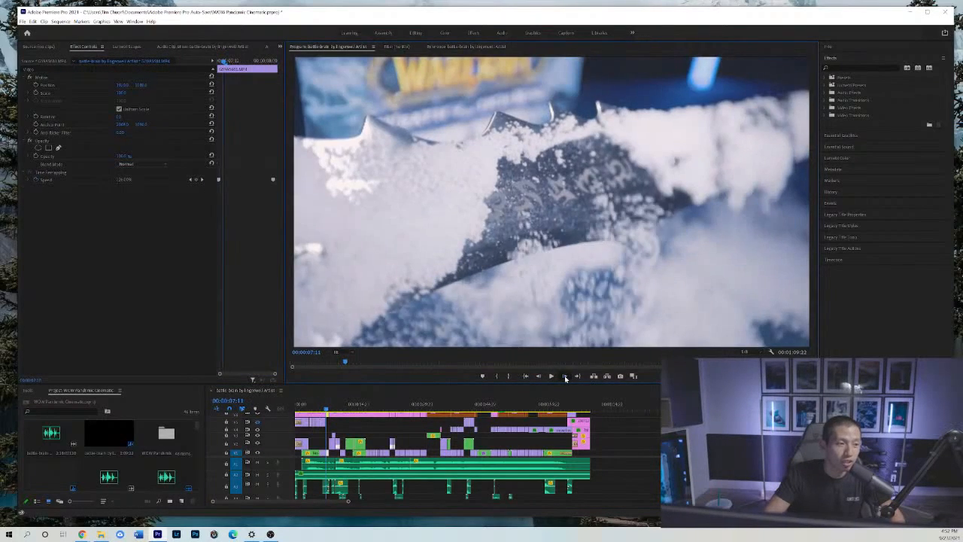
pyautogui.click(565, 377)
pyautogui.click(565, 378)
pyautogui.click(565, 378)
pyautogui.click(565, 377)
pyautogui.click(565, 377)
pyautogui.click(565, 377)
pyautogui.click(565, 377)
pyautogui.click(565, 378)
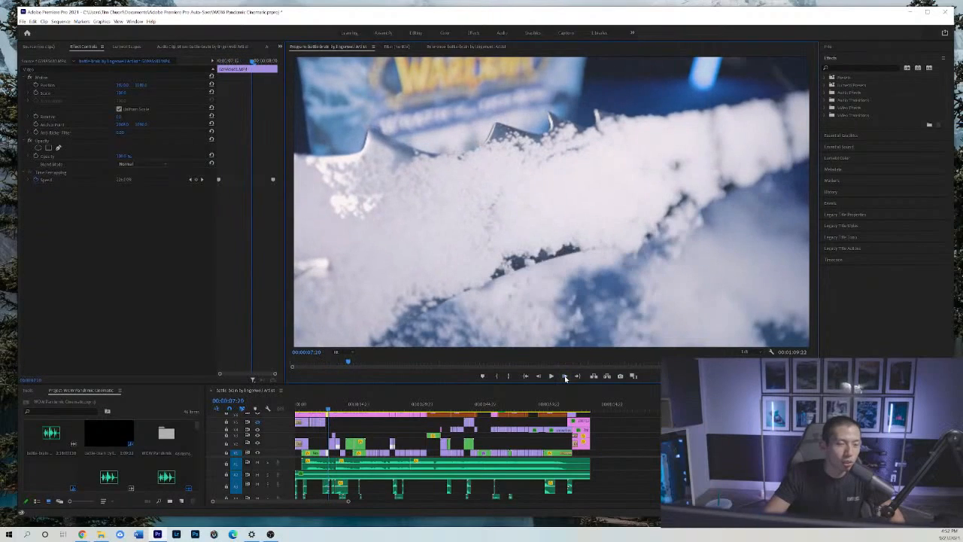
# Step back through the snow covering the blade from 00:00:07:20 to 00:00:07:11.
pyautogui.click(539, 377)
pyautogui.click(540, 376)
pyautogui.click(539, 376)
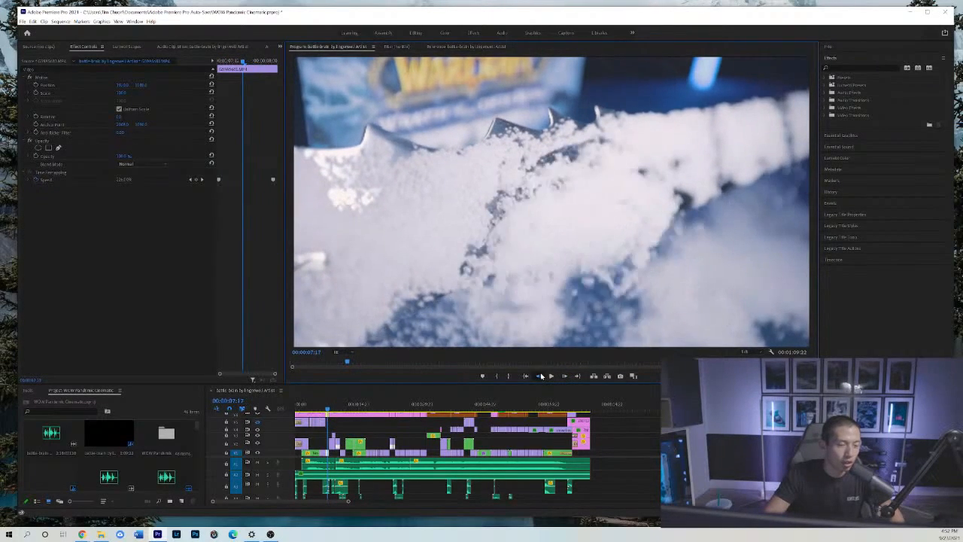
pyautogui.click(540, 376)
pyautogui.click(539, 376)
pyautogui.click(539, 376)
pyautogui.click(539, 376)
pyautogui.click(539, 376)
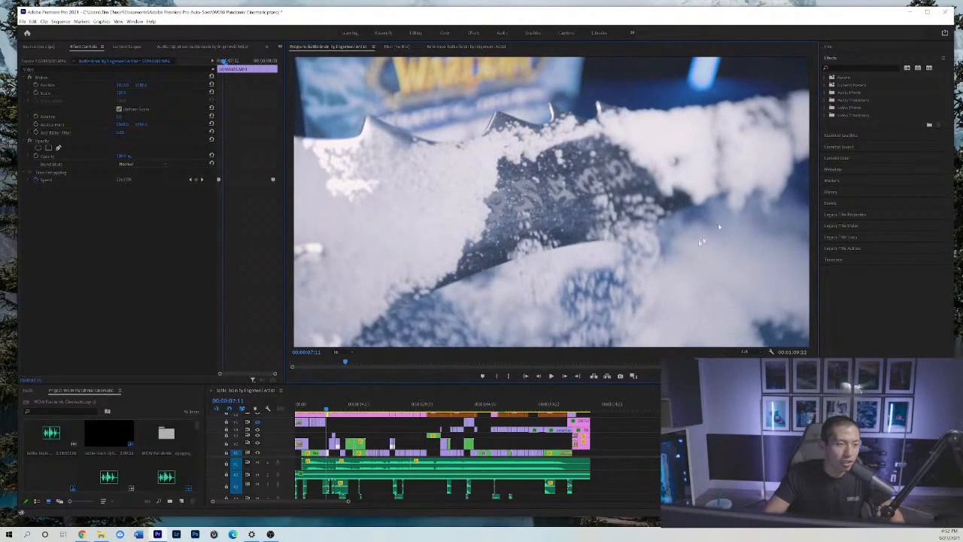
# Scrub back and forth between the snowy blade shot and the miniature fortress shot, ending at 00:00:08:13.
pyautogui.click(324, 408)
pyautogui.moveTo(324, 409)
pyautogui.mouseDown()
pyautogui.moveTo(300, 406)
pyautogui.moveTo(328, 406)
pyautogui.mouseUp()
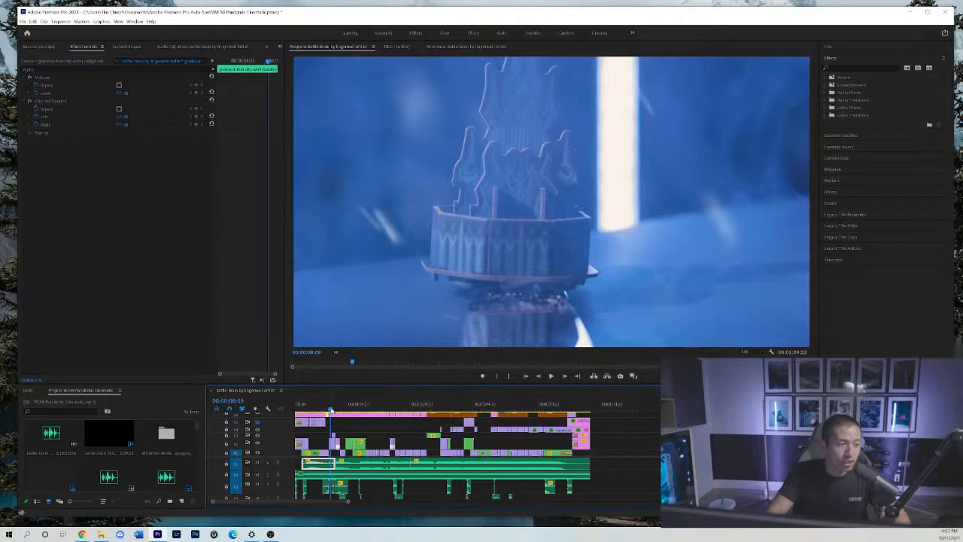
pyautogui.moveTo(331, 409); pyautogui.dragTo(331, 411)
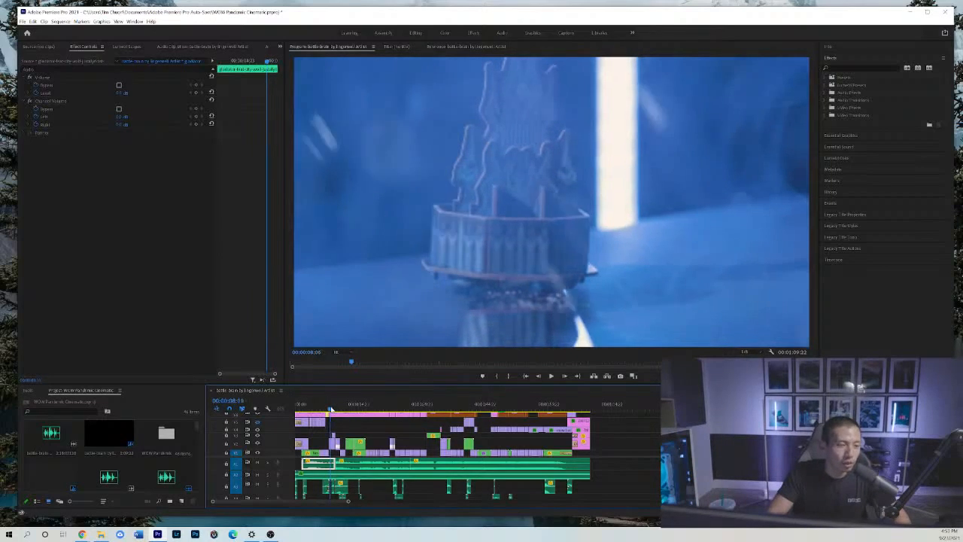
pyautogui.moveTo(331, 410); pyautogui.dragTo(328, 409)
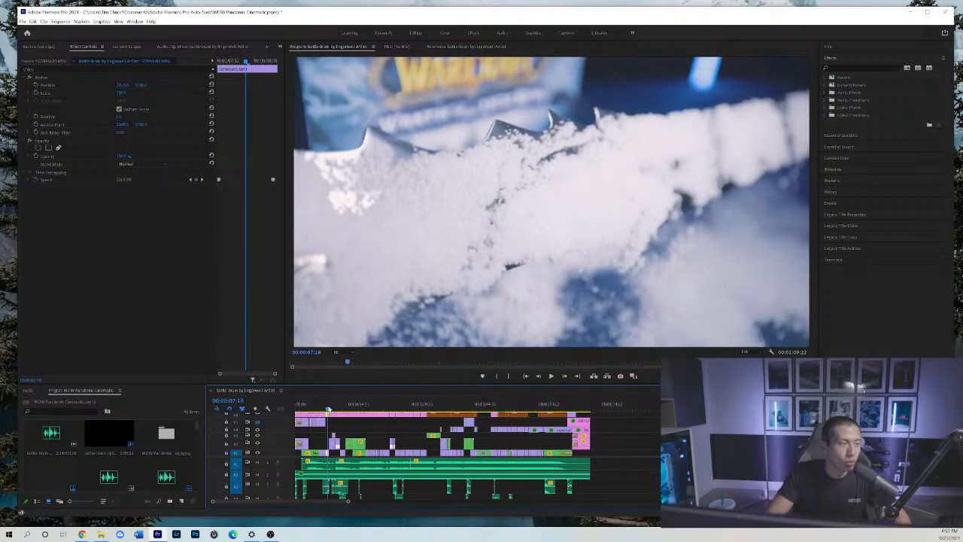
pyautogui.moveTo(328, 408); pyautogui.dragTo(328, 409)
pyautogui.click(327, 410)
pyautogui.click(332, 407)
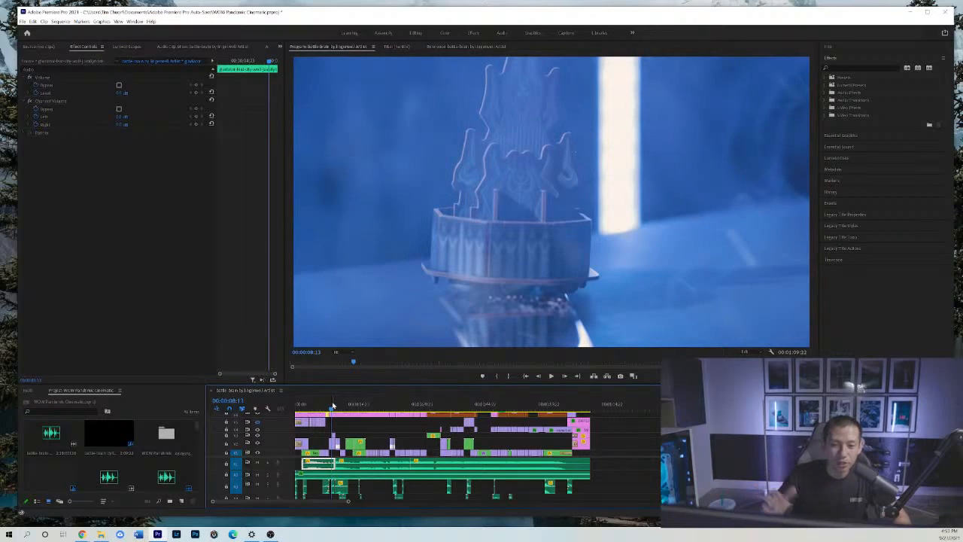
# Step forward from the miniature fortress at 00:00:08:19 through the three figures' entrance to 00:00:09:00.
pyautogui.moveTo(330, 407); pyautogui.dragTo(331, 408)
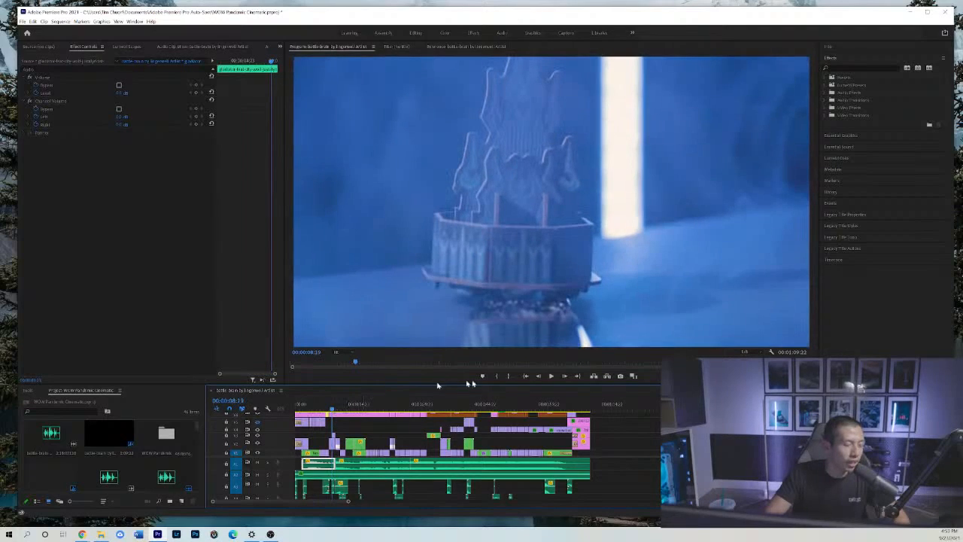
pyautogui.click(618, 423)
pyautogui.press('=')
pyautogui.press('=')
pyautogui.press('=')
pyautogui.press('=')
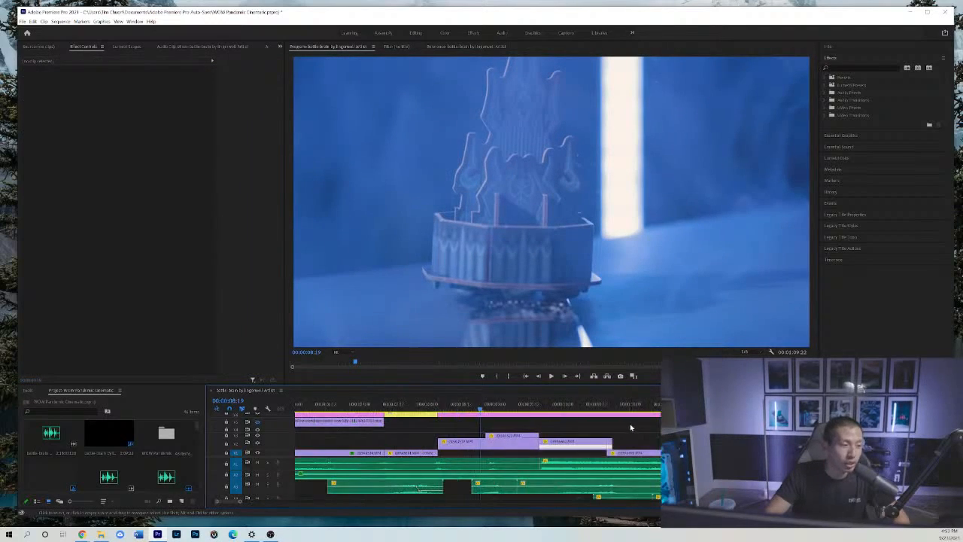
pyautogui.click(564, 375)
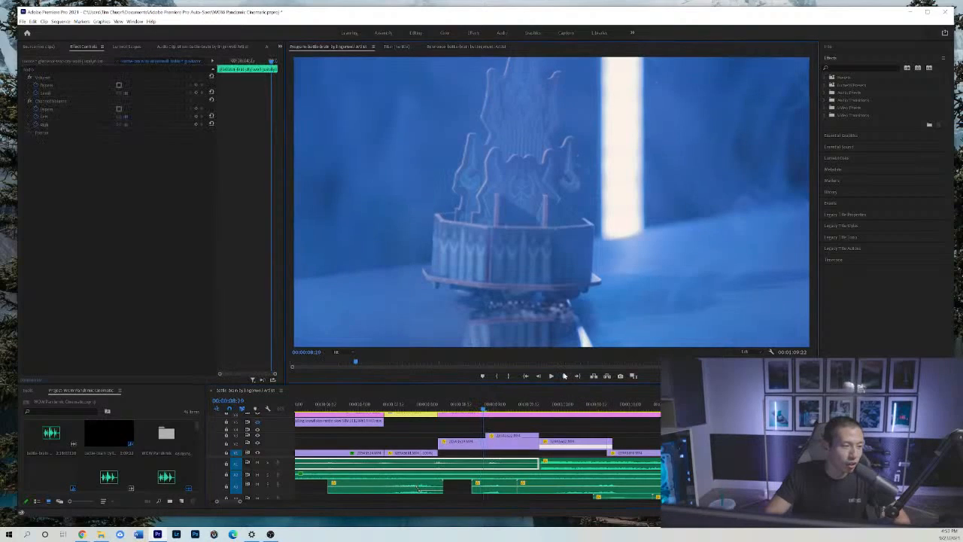
pyautogui.click(564, 375)
pyautogui.click(564, 375)
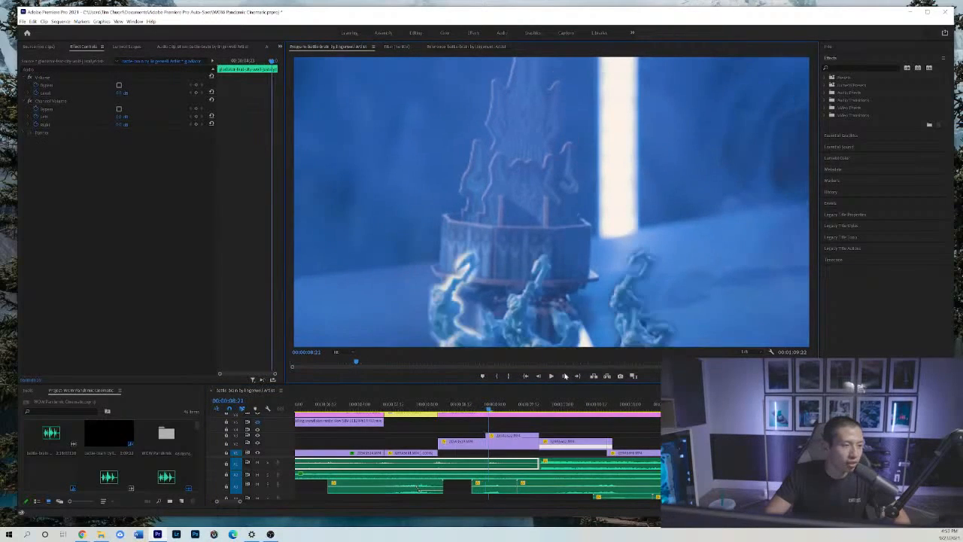
pyautogui.click(565, 375)
pyautogui.click(564, 375)
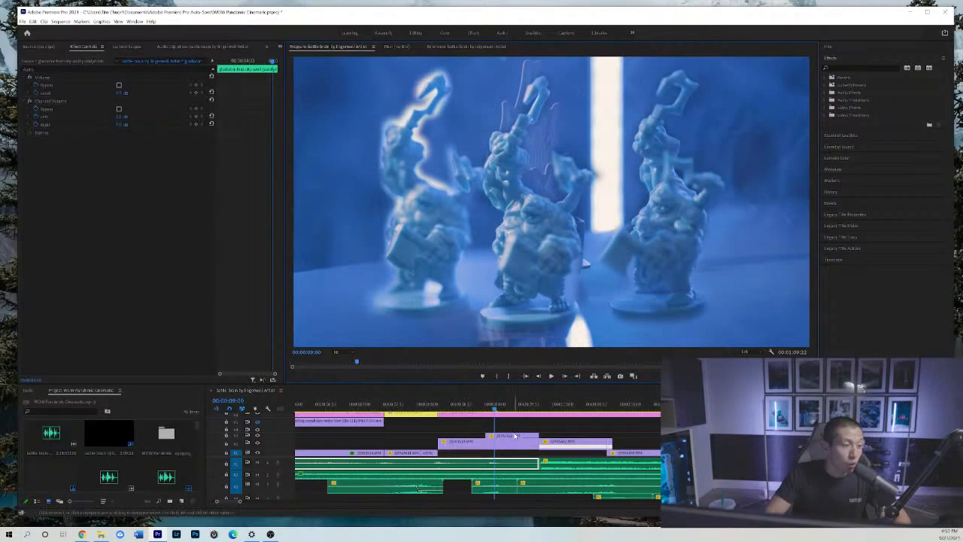
# Select the three-figure clip's opacity mask and step back and forth through the figures' entrance between 00:00:09:00 and 00:00:08:21.
pyautogui.click(515, 437)
pyautogui.click(79, 155)
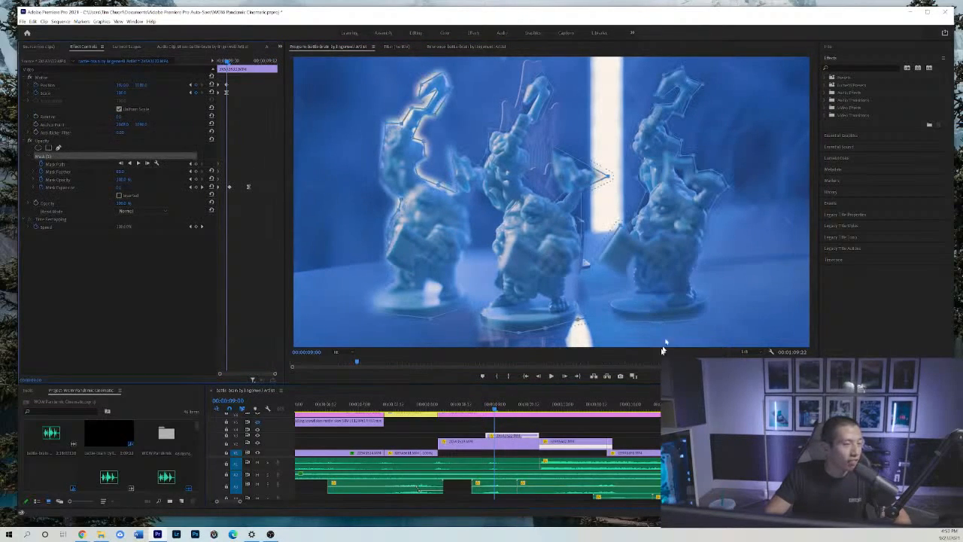
pyautogui.click(538, 376)
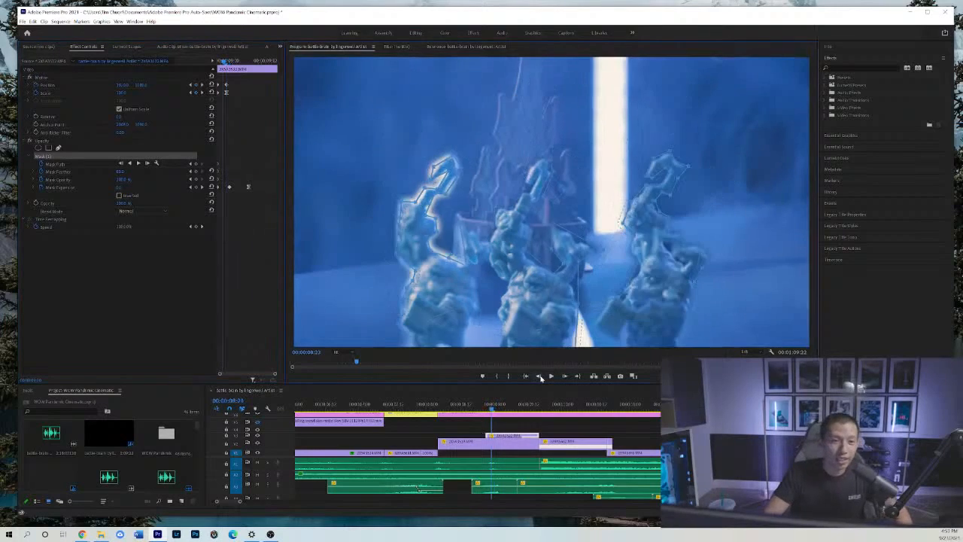
pyautogui.click(538, 376)
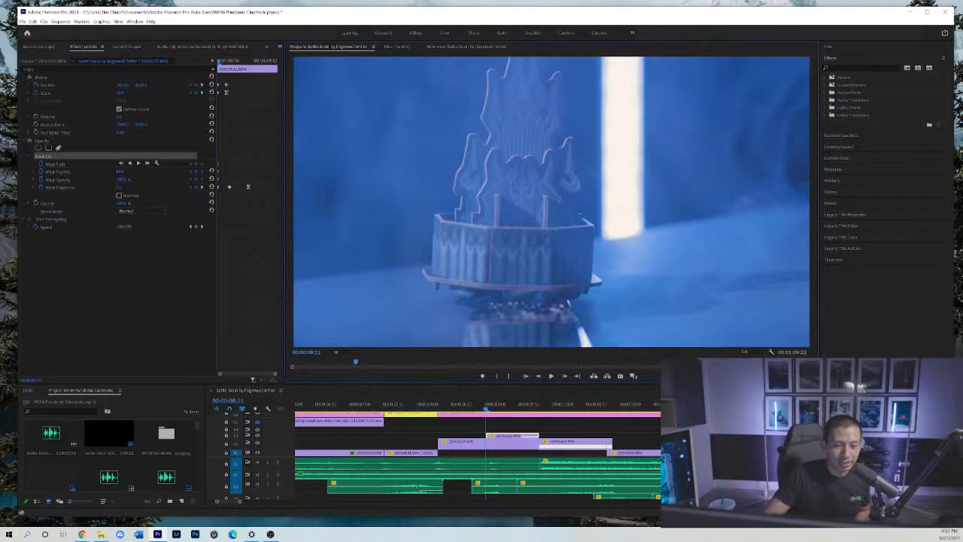
pyautogui.click(565, 377)
pyautogui.click(565, 376)
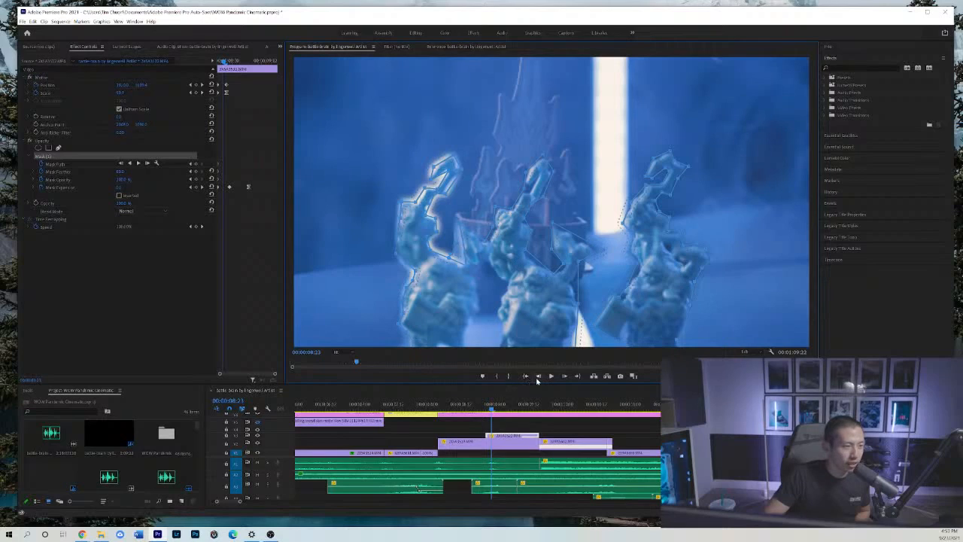
pyautogui.click(538, 377)
pyautogui.click(539, 377)
pyautogui.click(539, 376)
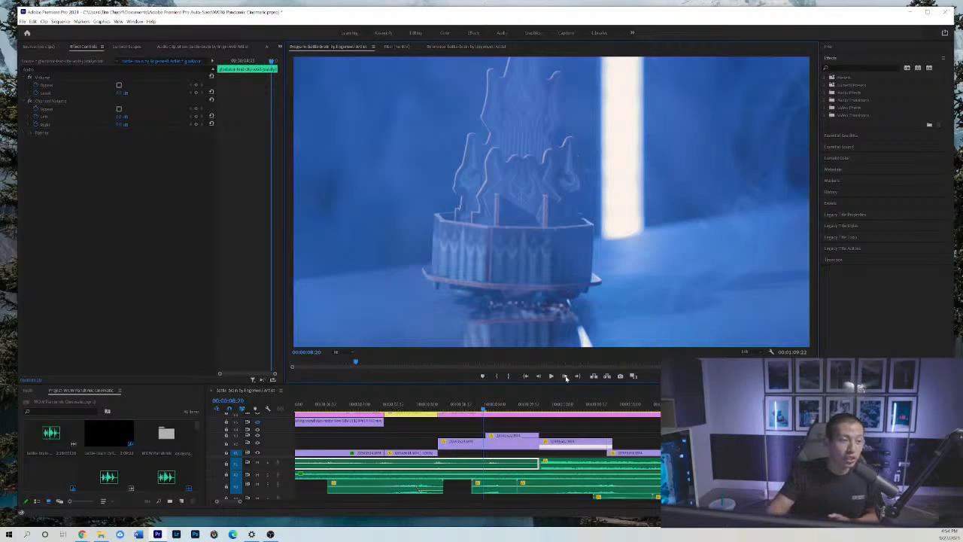
# Step forward through the figures rising over the fortress from 00:00:08:20 to 00:00:09:01.
pyautogui.click(566, 376)
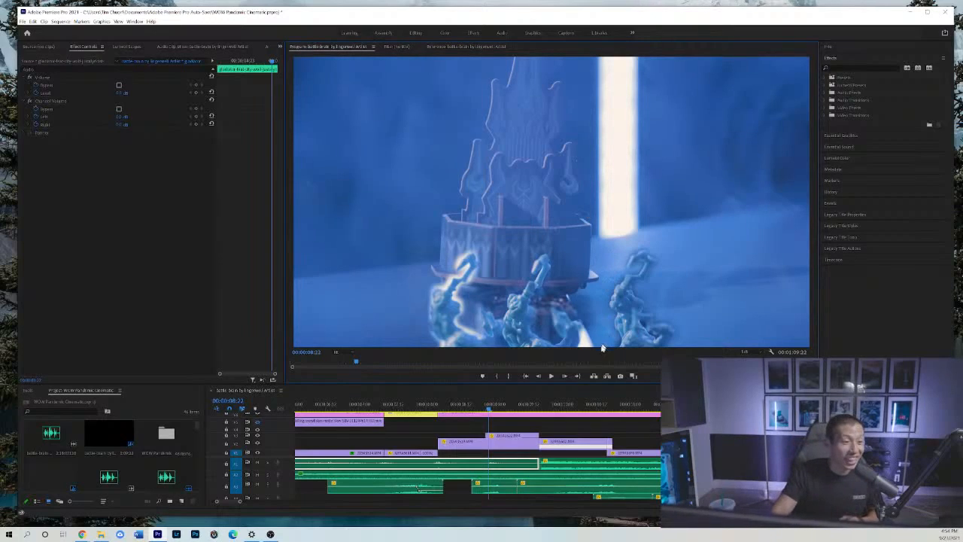
pyautogui.click(566, 377)
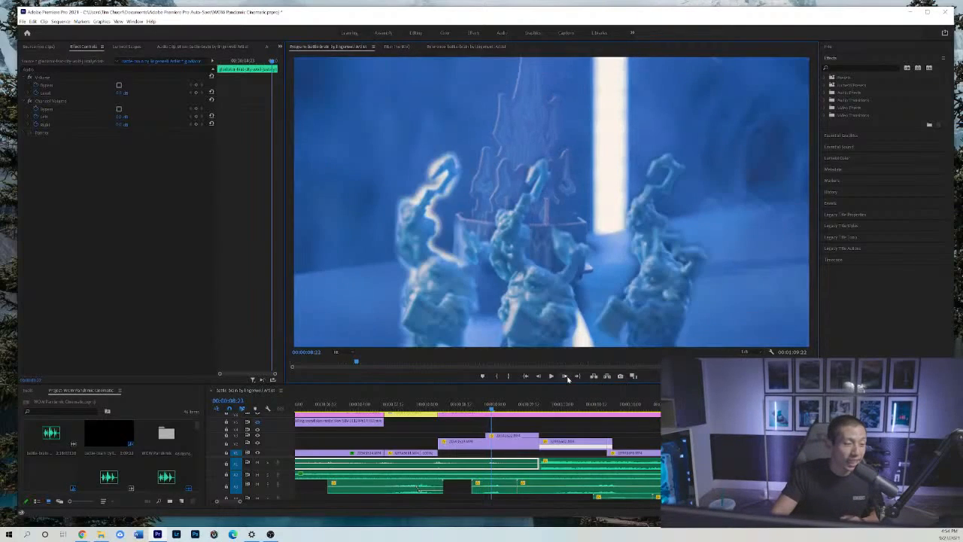
pyautogui.click(566, 377)
pyautogui.click(567, 376)
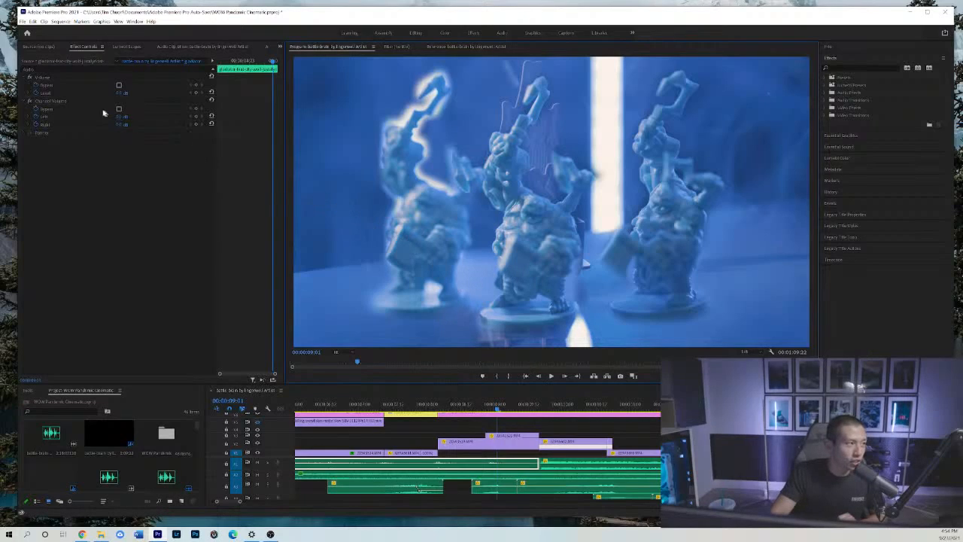
# Show the three-figure clip's opacity mask and step forward through its expansion from 00:00:09:01 to 00:00:09:10.
pyautogui.click(504, 438)
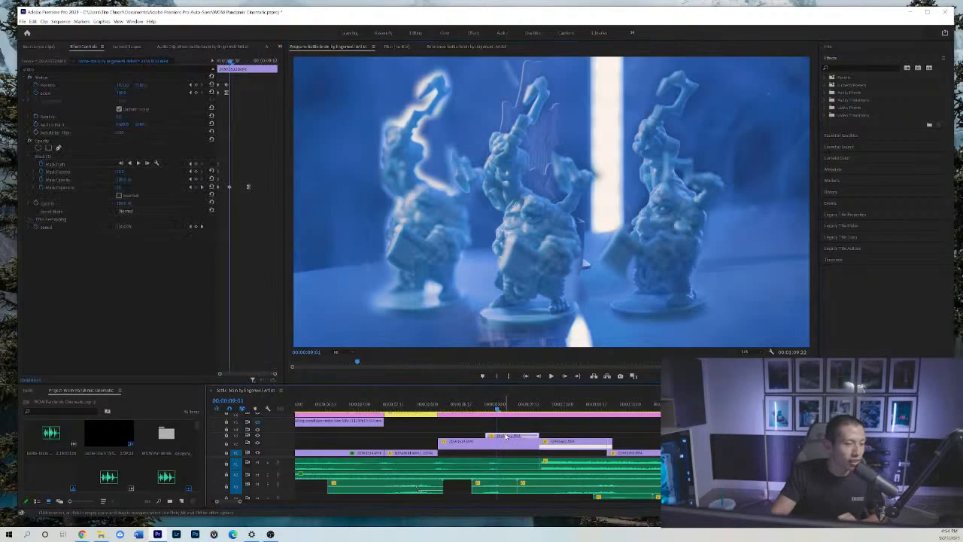
pyautogui.click(73, 155)
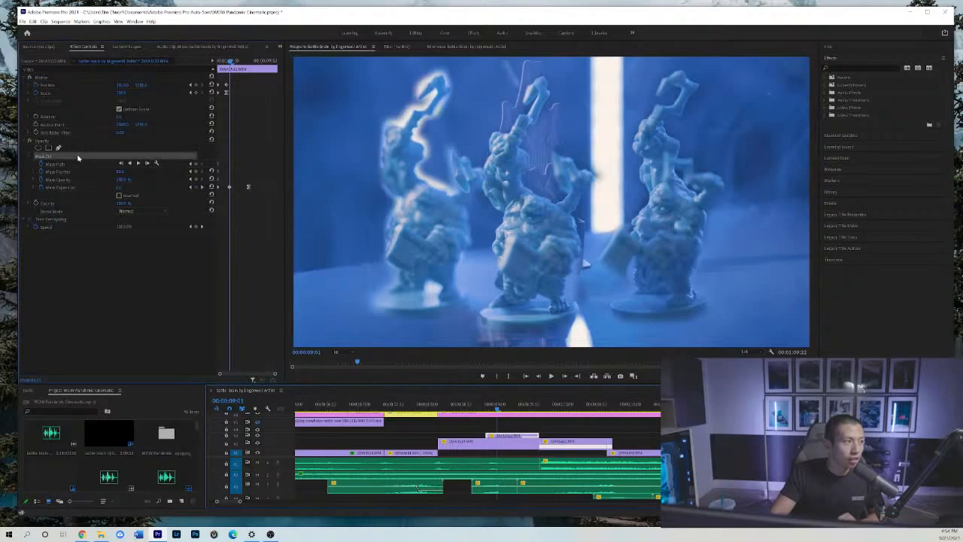
pyautogui.click(565, 375)
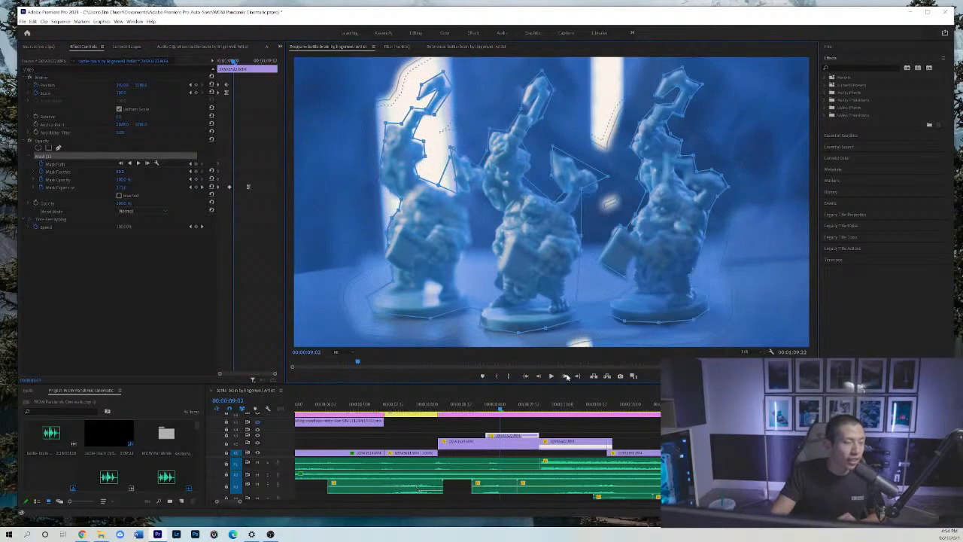
pyautogui.click(565, 375)
pyautogui.click(565, 376)
pyautogui.click(565, 375)
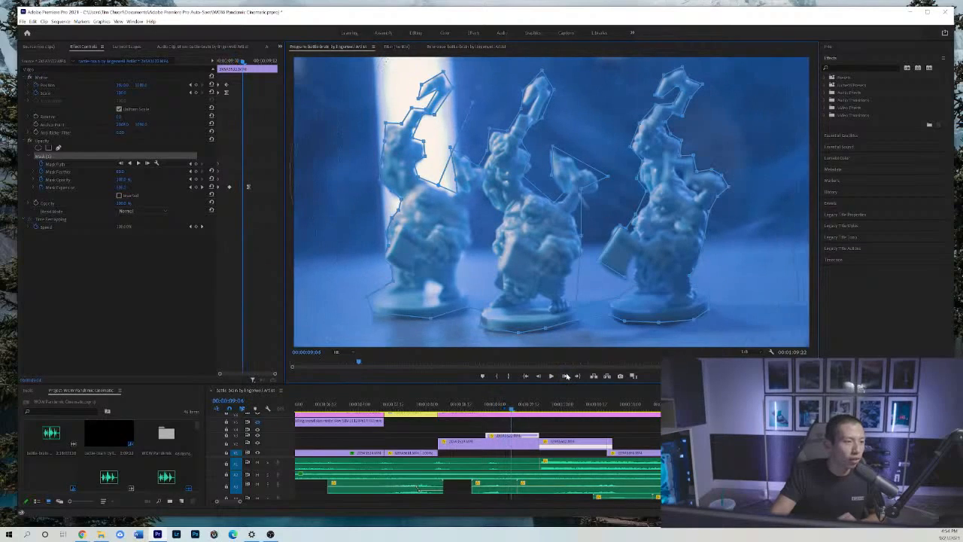
pyautogui.click(565, 375)
pyautogui.click(565, 375)
pyautogui.click(565, 376)
pyautogui.click(565, 375)
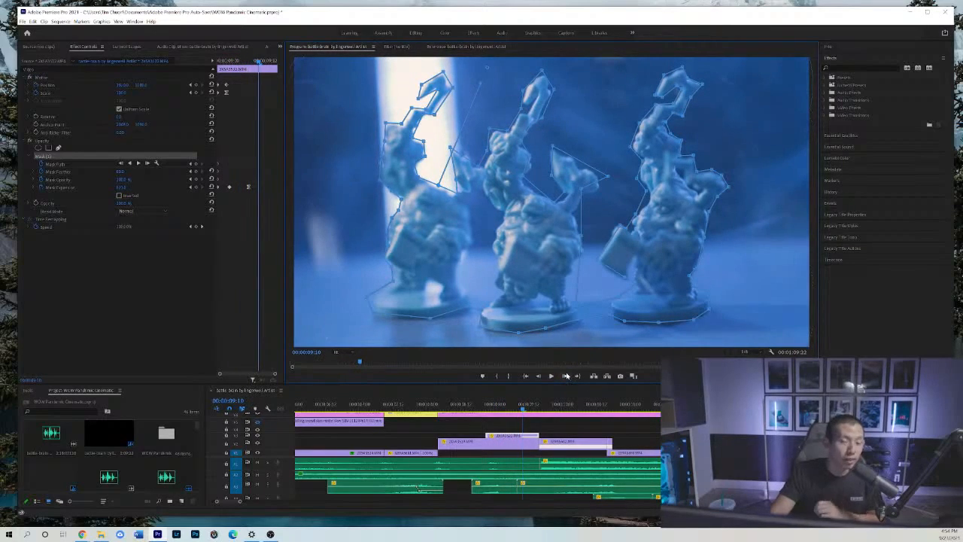
# Step back through the mask expansion and the figures' entrance from 00:00:09:10 to 00:00:08:21.
pyautogui.click(539, 377)
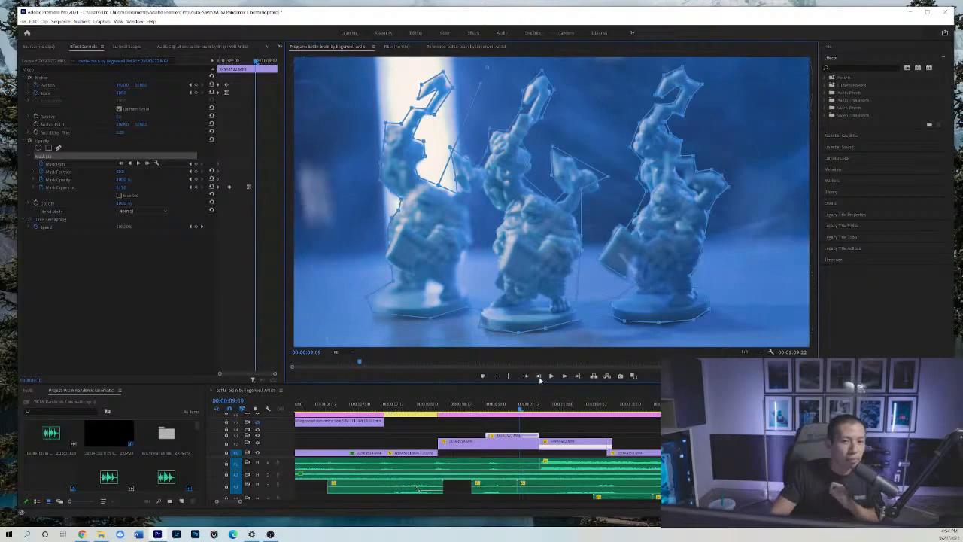
pyautogui.click(540, 378)
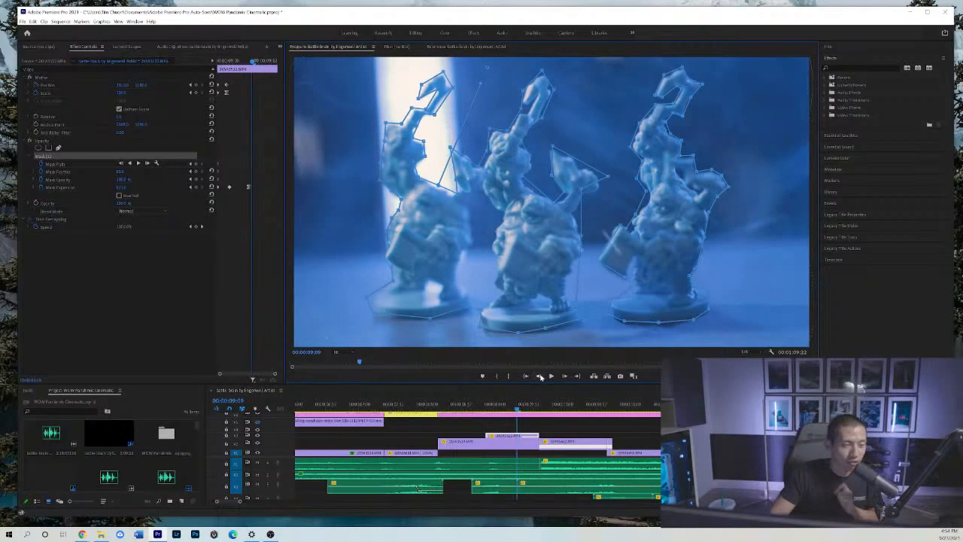
pyautogui.click(540, 377)
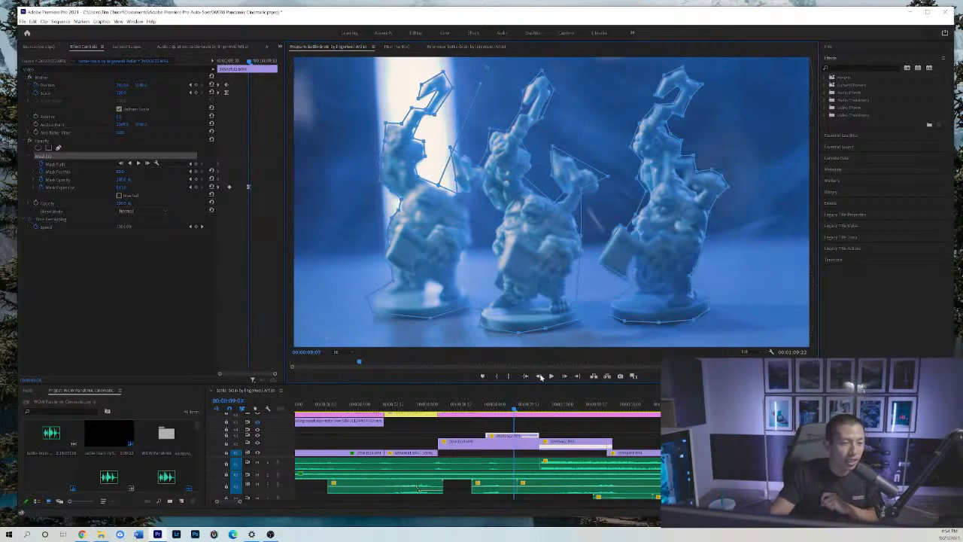
pyautogui.click(540, 378)
pyautogui.click(540, 378)
pyautogui.click(540, 377)
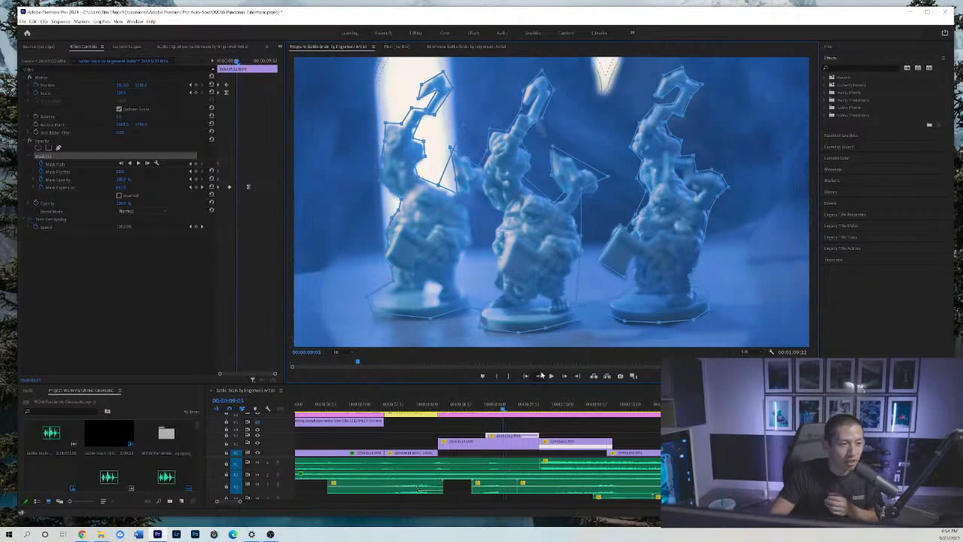
pyautogui.click(540, 377)
pyautogui.click(540, 376)
pyautogui.click(540, 376)
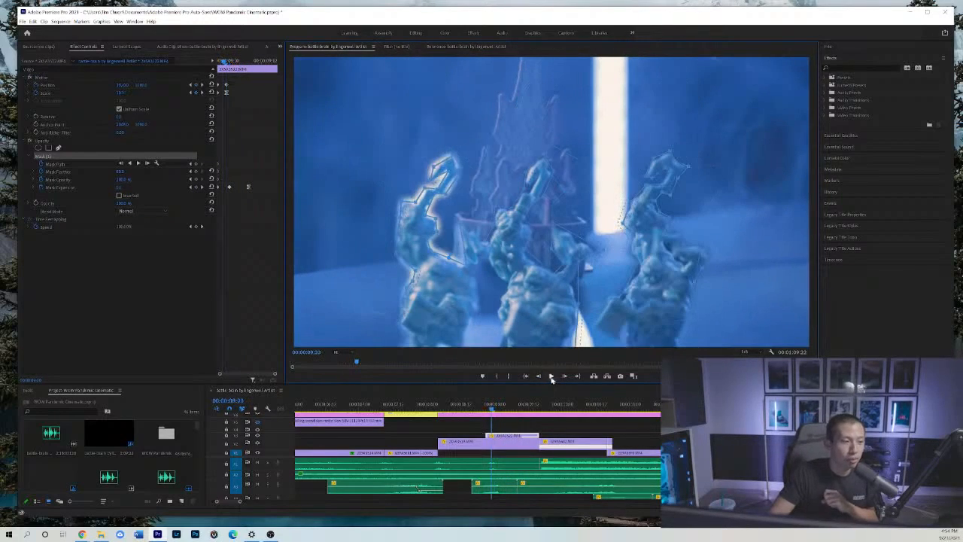
pyautogui.click(541, 376)
pyautogui.click(540, 377)
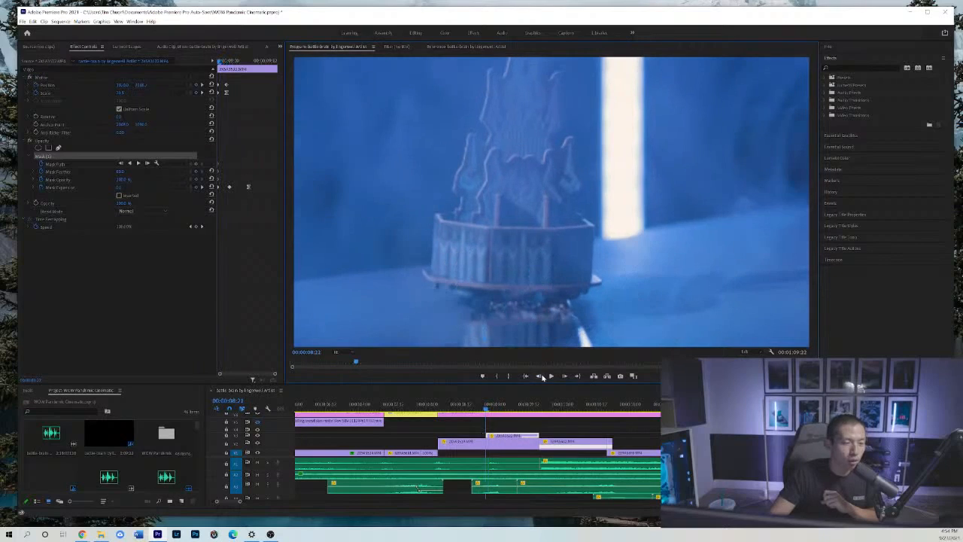
# Step forward again from 00:00:08:21 through the masked figures' entrance, past 00:00:09:01.
pyautogui.click(570, 376)
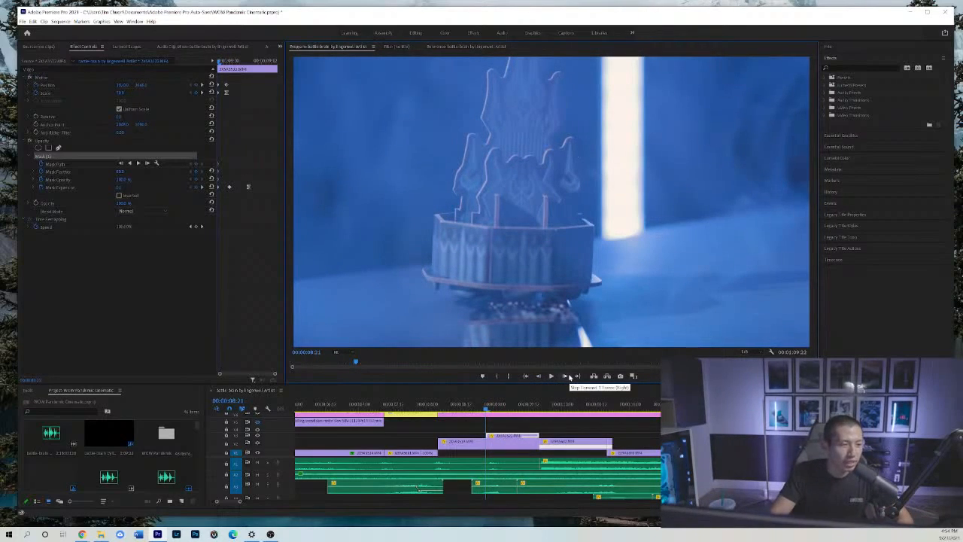
pyautogui.click(569, 376)
pyautogui.click(569, 376)
pyautogui.click(569, 376)
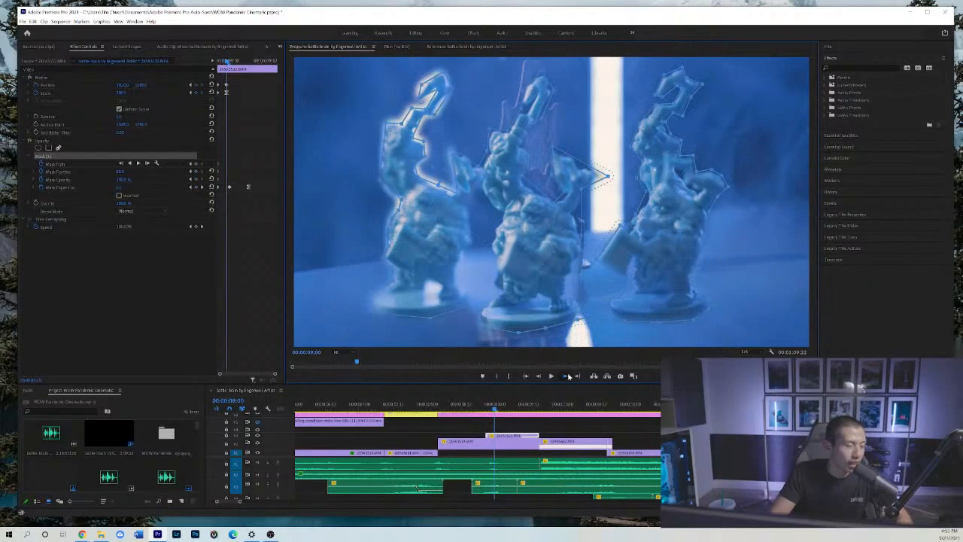
pyautogui.click(569, 376)
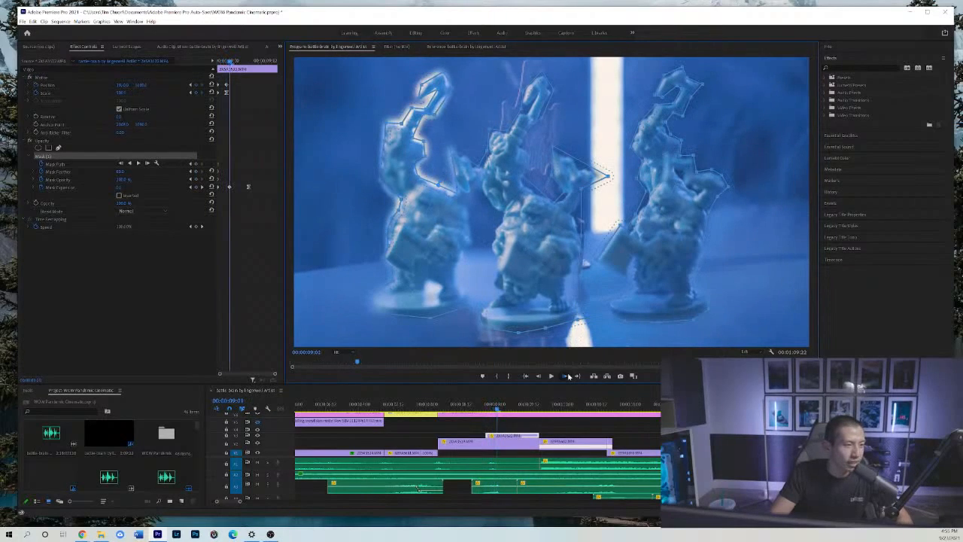
pyautogui.click(569, 376)
# Play the sequence from the box logo shot at 00:00:06:22 through to the miniature army shot.
pyautogui.click(355, 407)
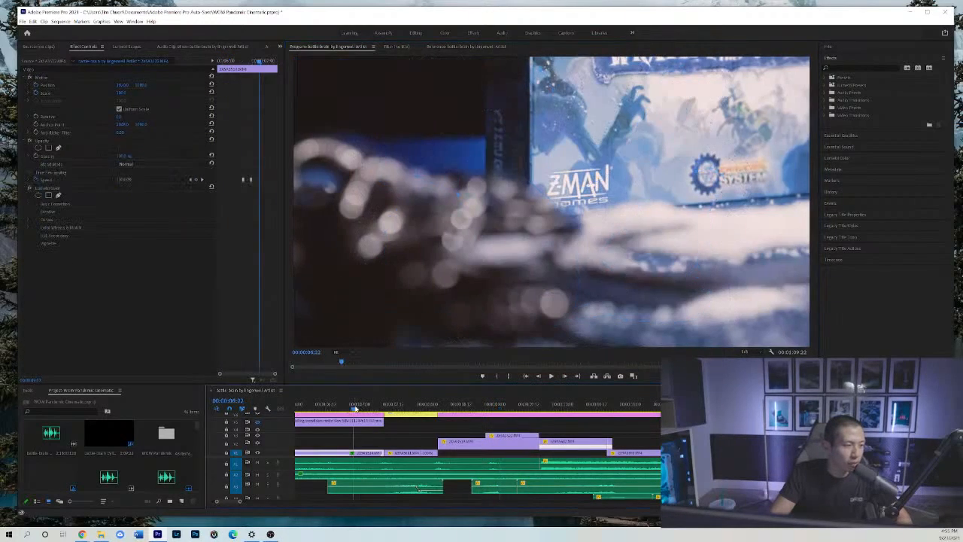
pyautogui.scroll(-1, 479, 438)
pyautogui.press('space')
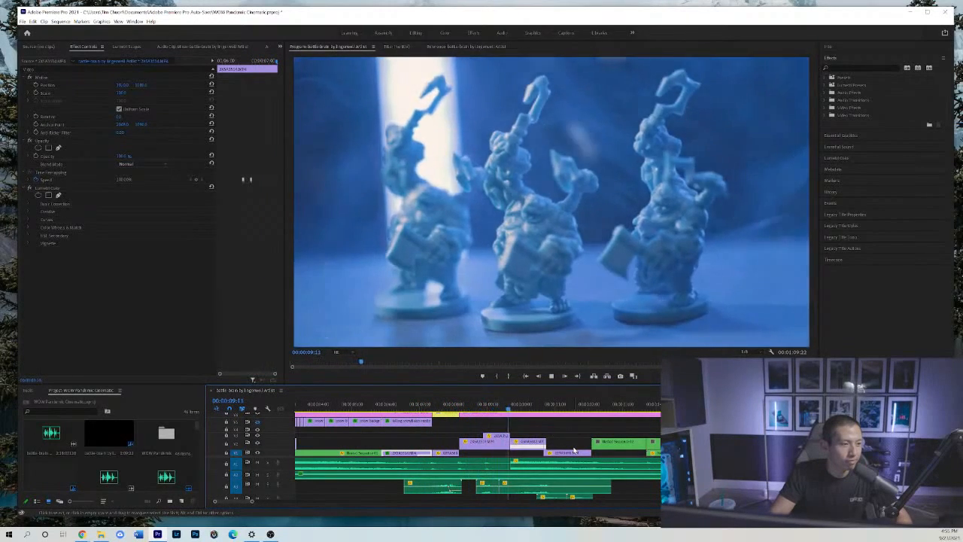
# Scrub through the miniature army shot and on to the shield emblem shot at 00:00:12:21.
pyautogui.click(507, 407)
pyautogui.moveTo(507, 407); pyautogui.dragTo(572, 405)
pyautogui.click(600, 424)
pyautogui.press('-')
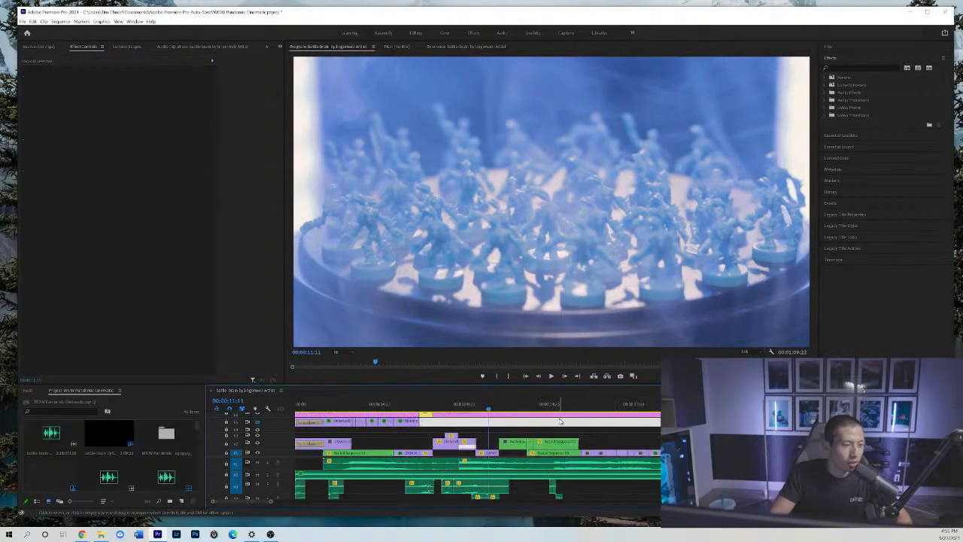
pyautogui.moveTo(488, 406); pyautogui.dragTo(514, 404)
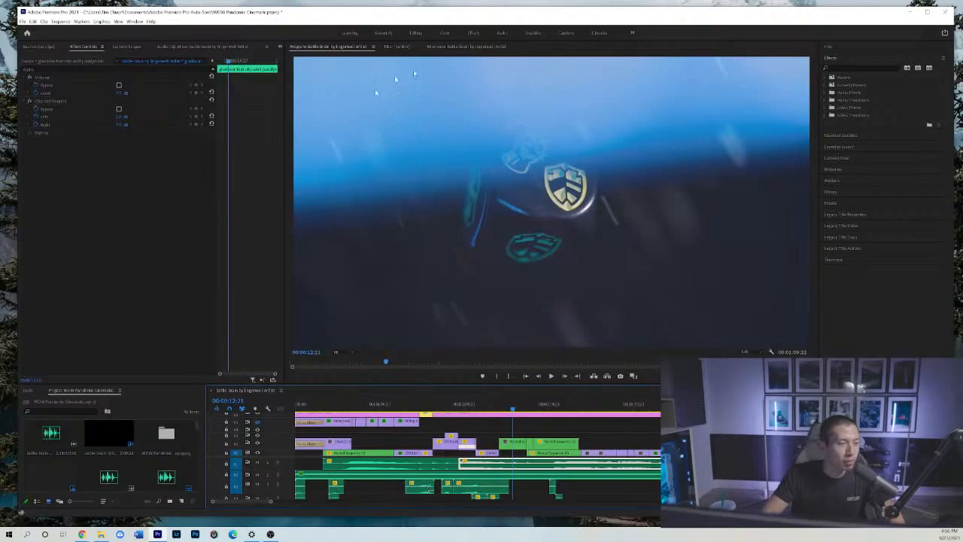
# Step forward through the shield emblem shot from 00:00:12:21 to 00:00:13:05.
pyautogui.click(567, 378)
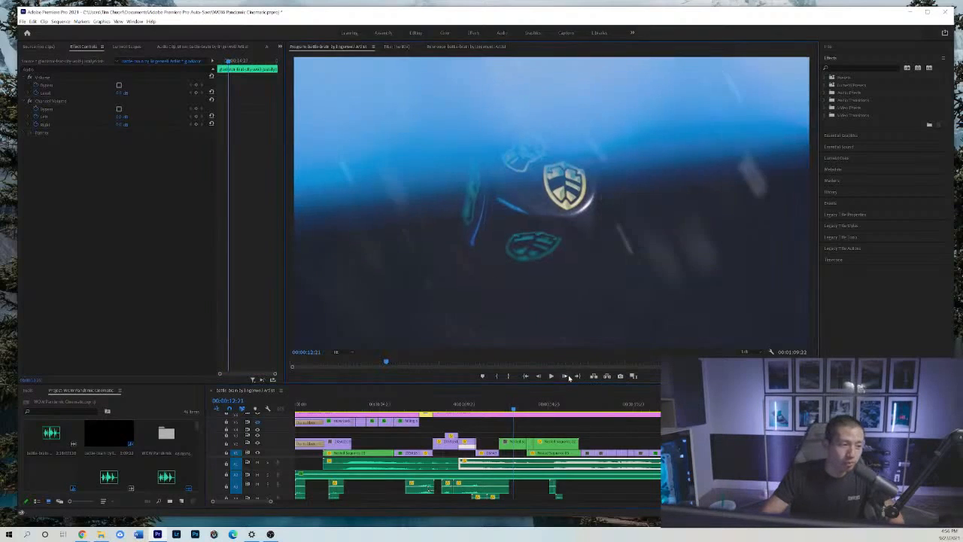
pyautogui.click(568, 379)
pyautogui.click(568, 379)
pyautogui.click(568, 378)
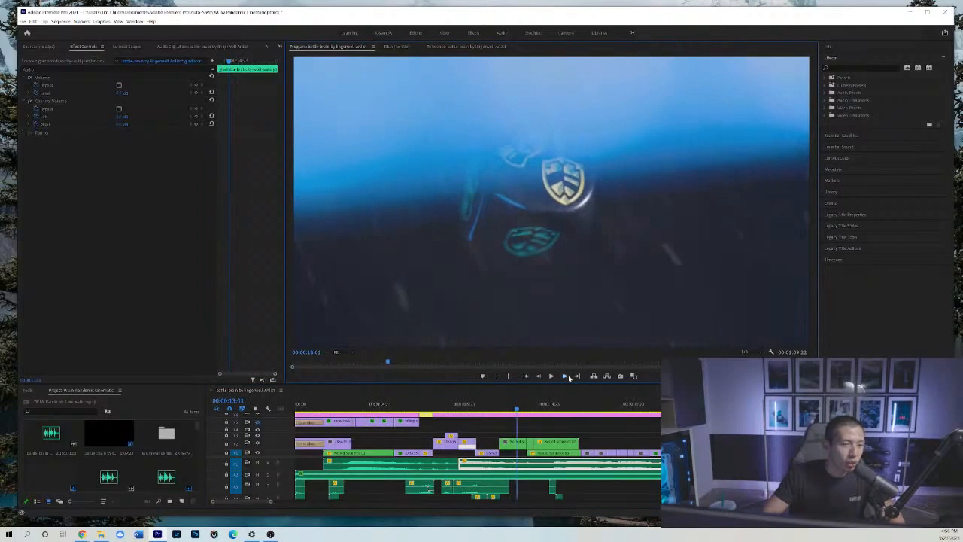
pyautogui.click(567, 379)
pyautogui.click(568, 378)
pyautogui.click(567, 378)
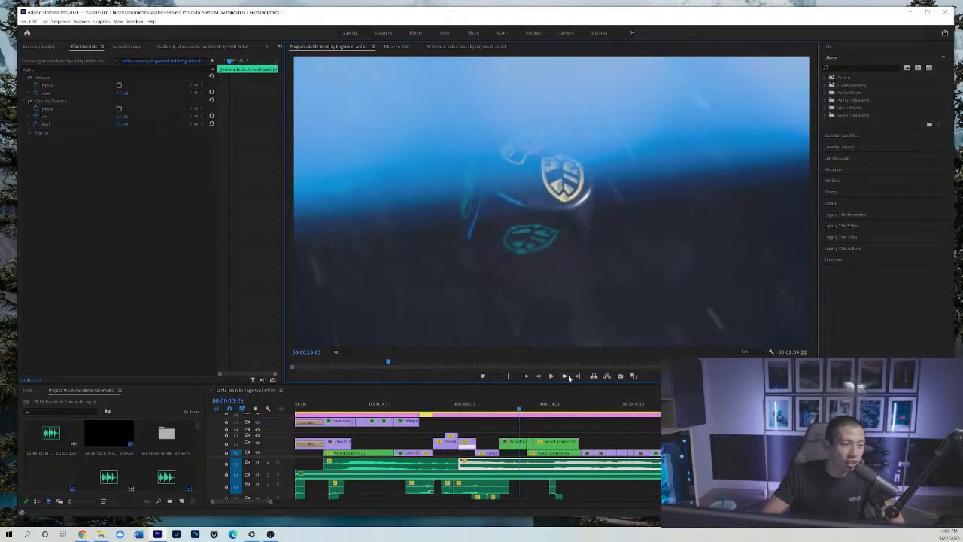
# Scrub ahead to the hand holding a card at 00:00:15:15 and replay from the start of the shield emblem shot.
pyautogui.click(523, 407)
pyautogui.moveTo(522, 407); pyautogui.dragTo(558, 407)
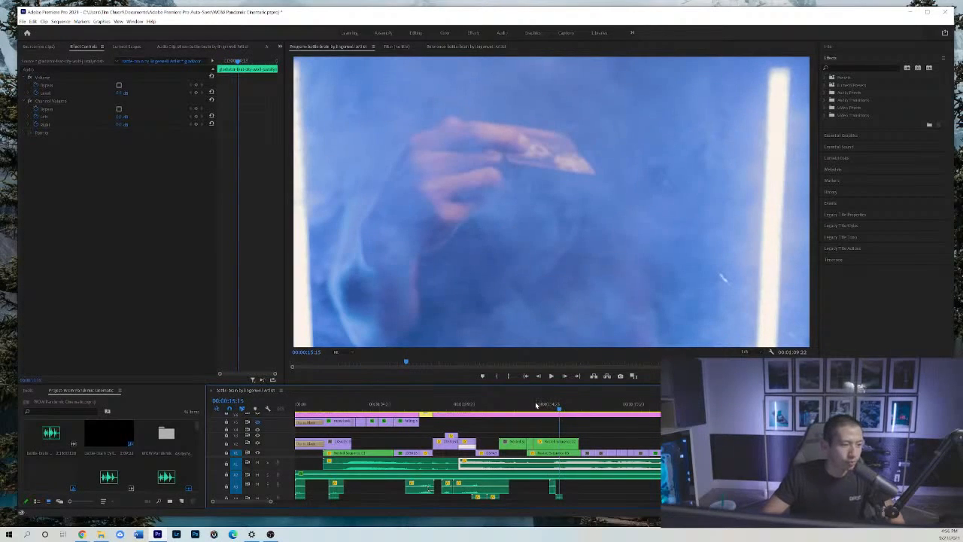
pyautogui.click(504, 407)
pyautogui.press('space')
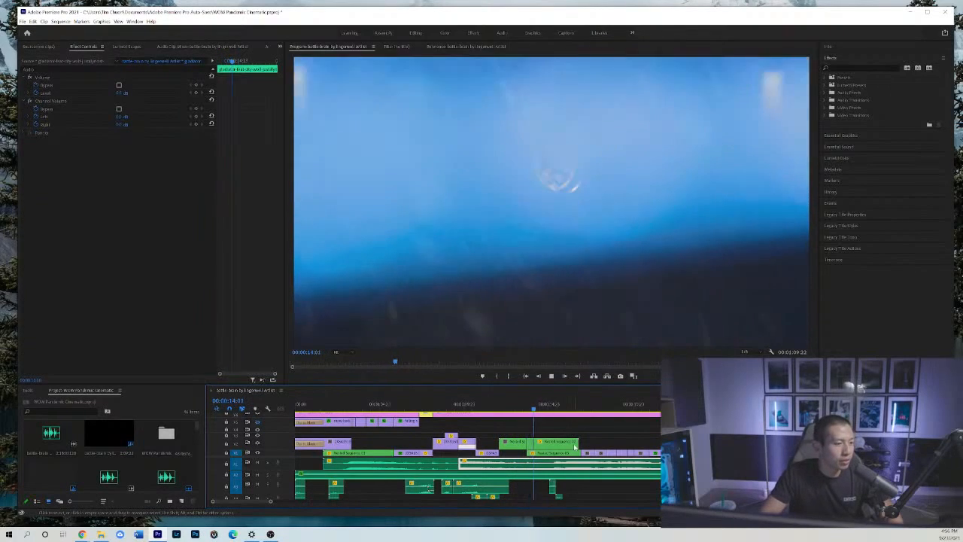
# Scrub to the board map shot at 00:00:17:23 and play on through the Scourge Deck shot to the white miniature at 00:00:20:08.
pyautogui.click(557, 406)
pyautogui.moveTo(556, 407); pyautogui.dragTo(600, 402)
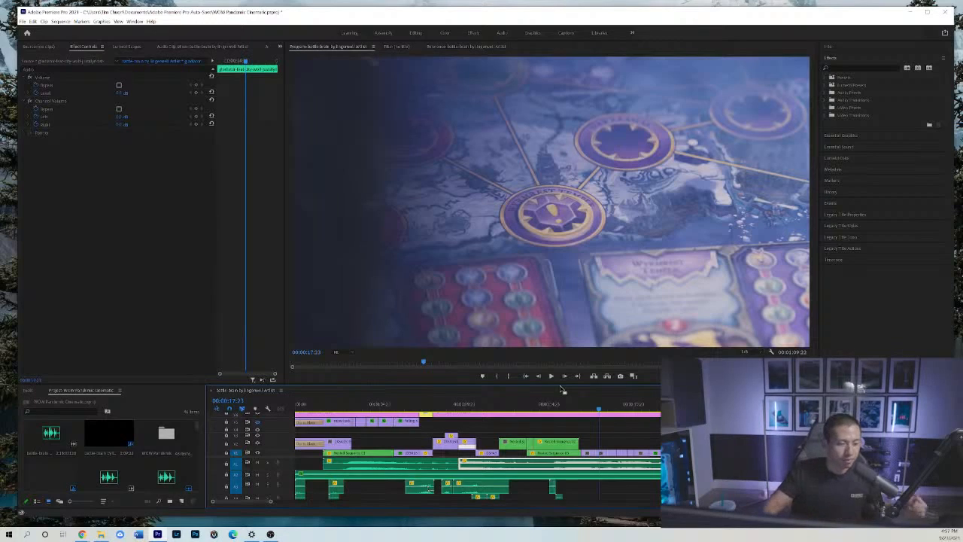
pyautogui.click(601, 429)
pyautogui.press('=')
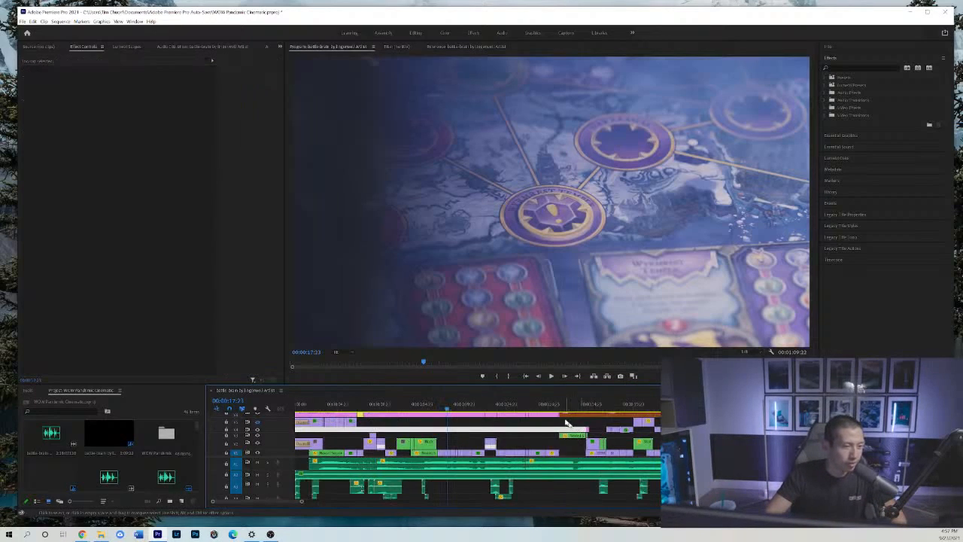
pyautogui.press('space')
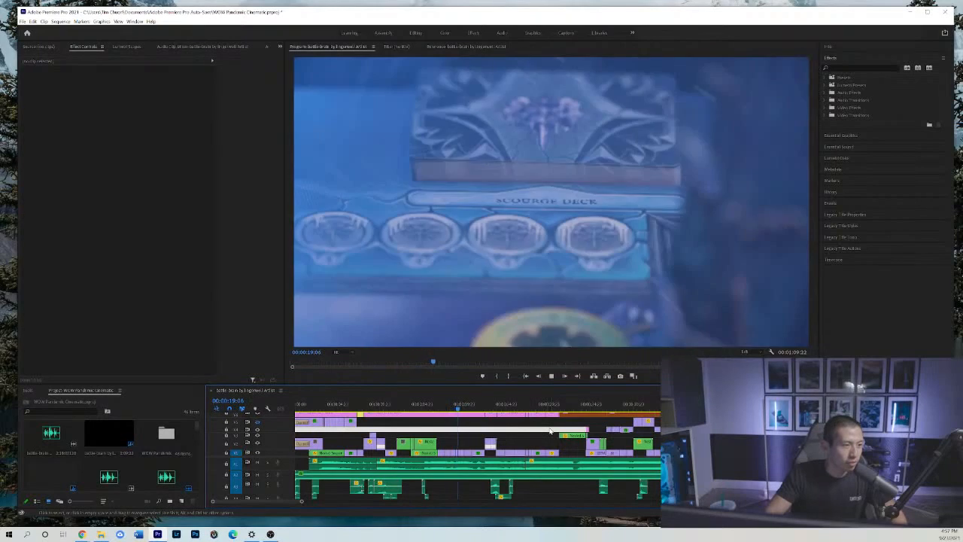
pyautogui.press('space')
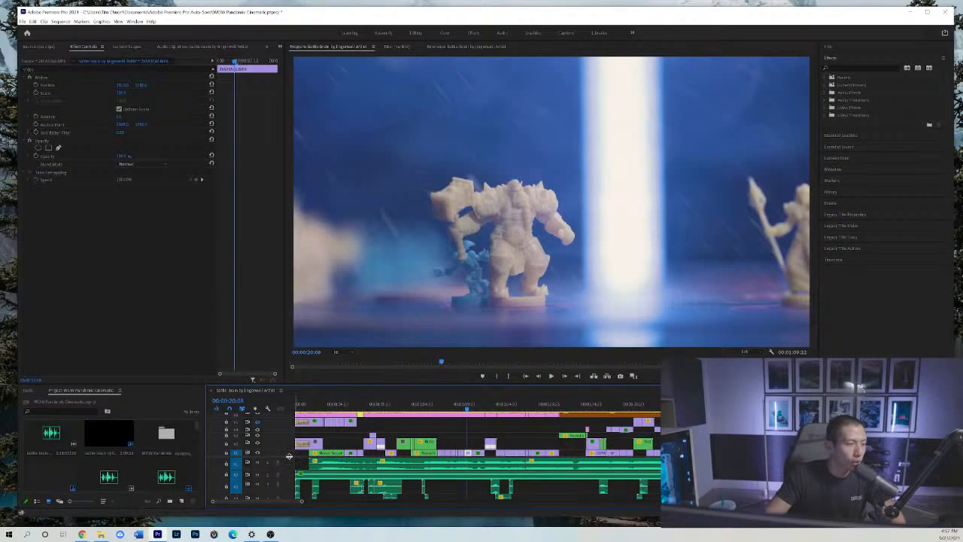
# Expand the video track area and select the snow overlay above the adjustment layer at the Dalaran shot, 00:00:18:16.
pyautogui.moveTo(288, 456); pyautogui.dragTo(289, 475)
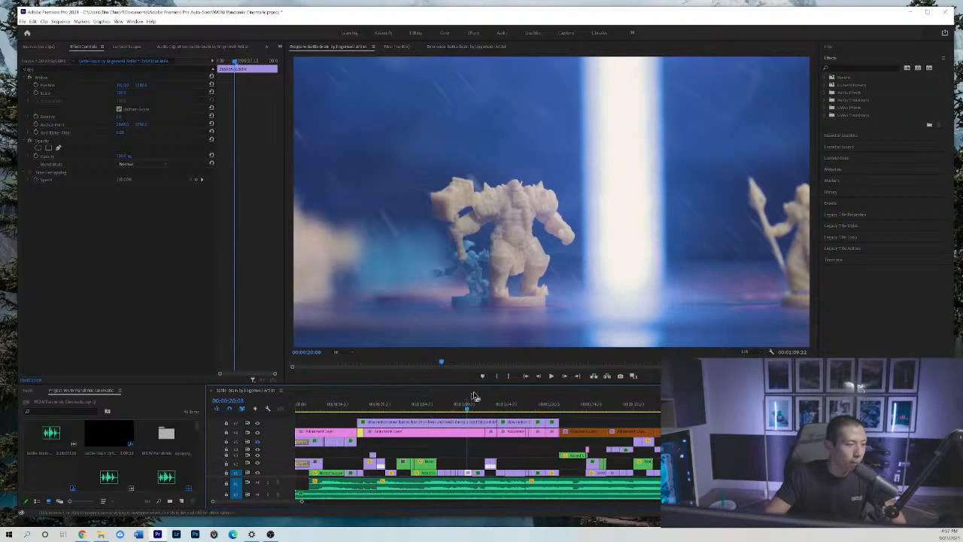
pyautogui.click(510, 404)
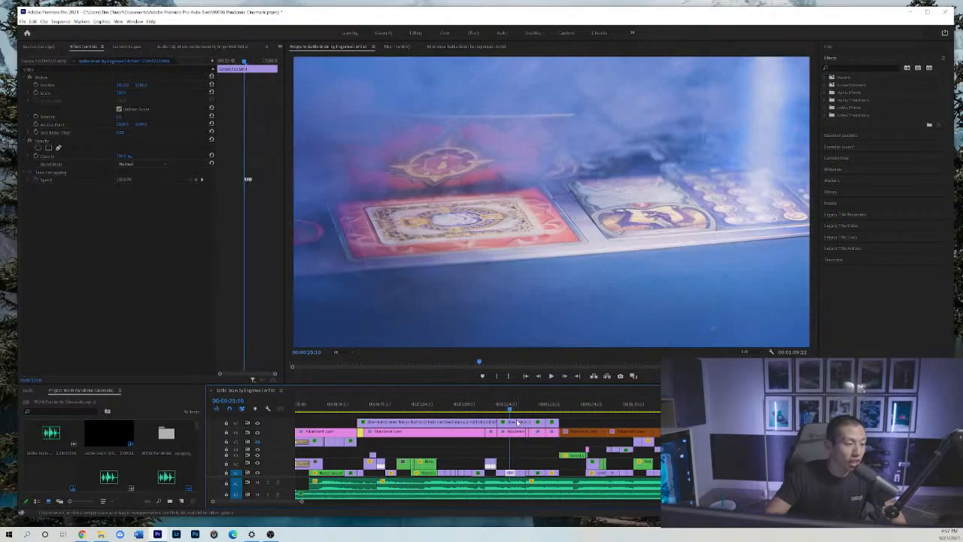
pyautogui.click(453, 405)
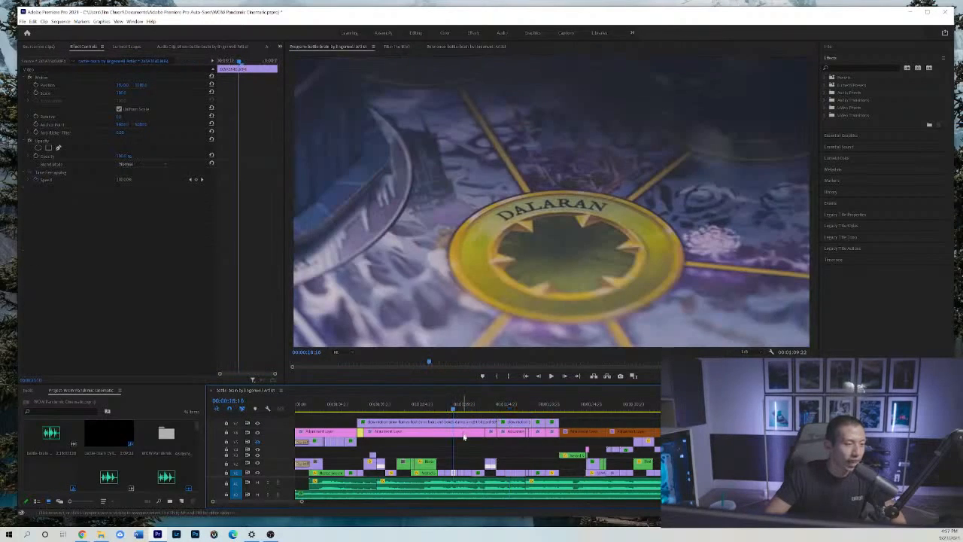
pyautogui.click(474, 450)
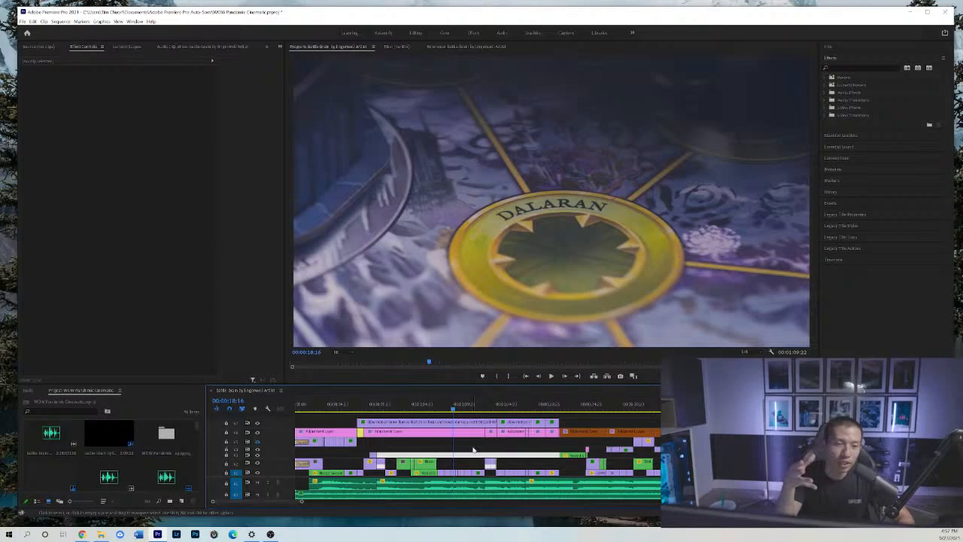
pyautogui.click(466, 425)
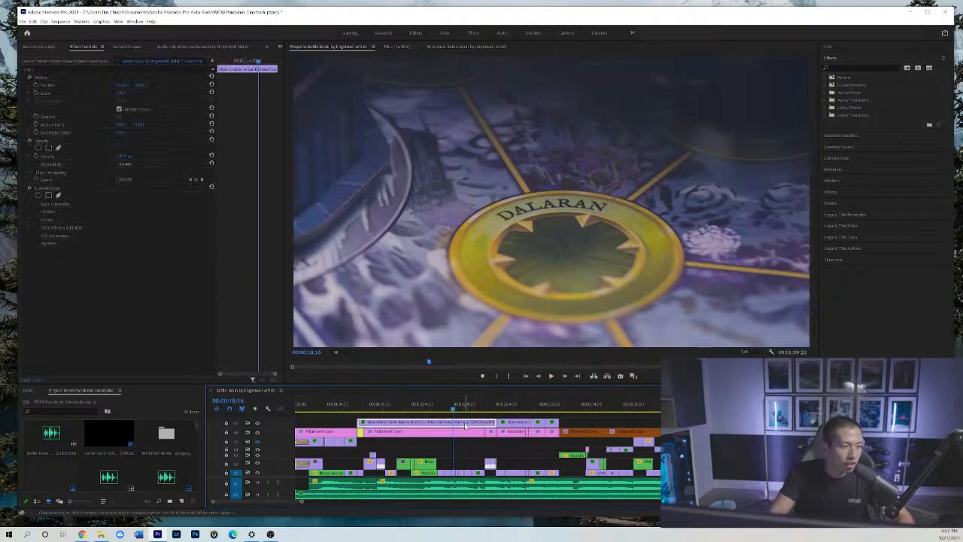
# Switch the snow overlay's blend mode to Normal for comparison, and return it to Screen.
pyautogui.click(150, 166)
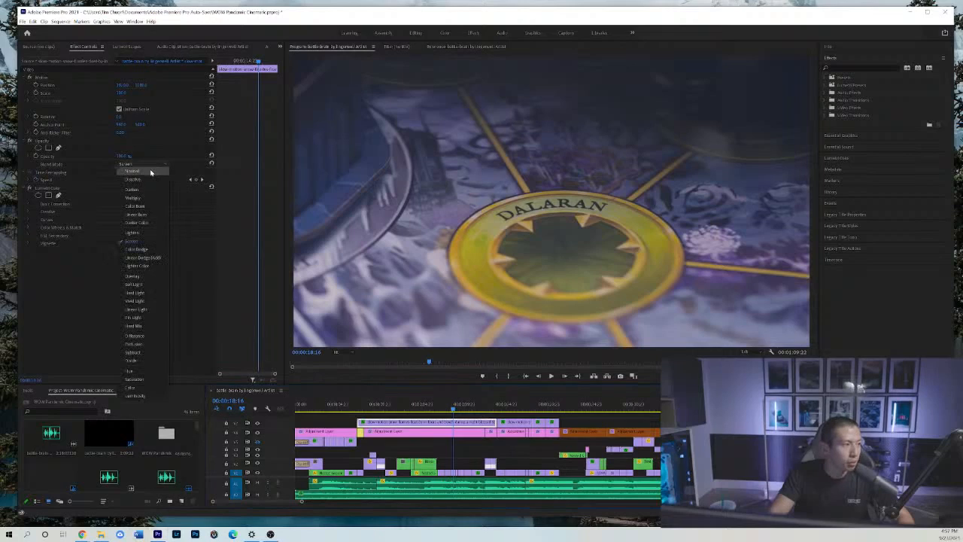
pyautogui.click(151, 172)
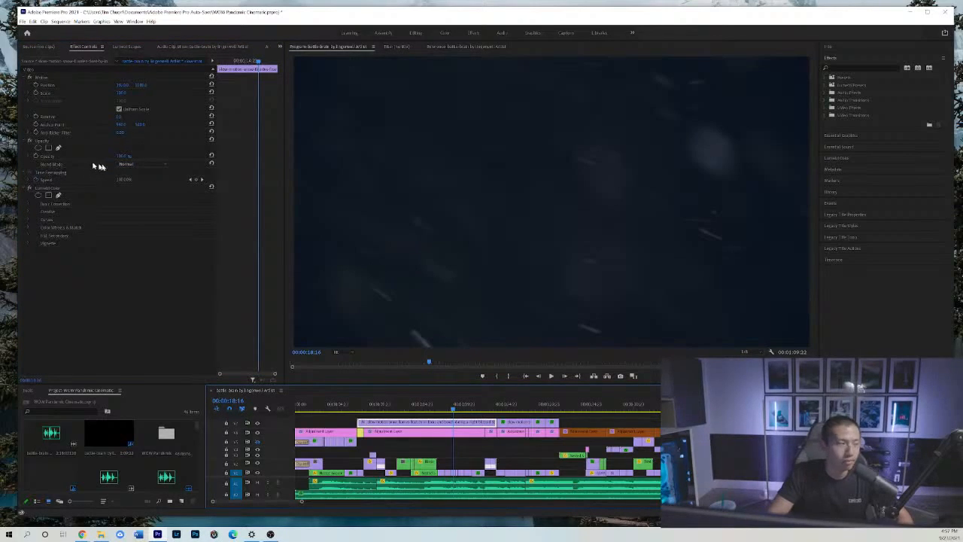
pyautogui.click(126, 163)
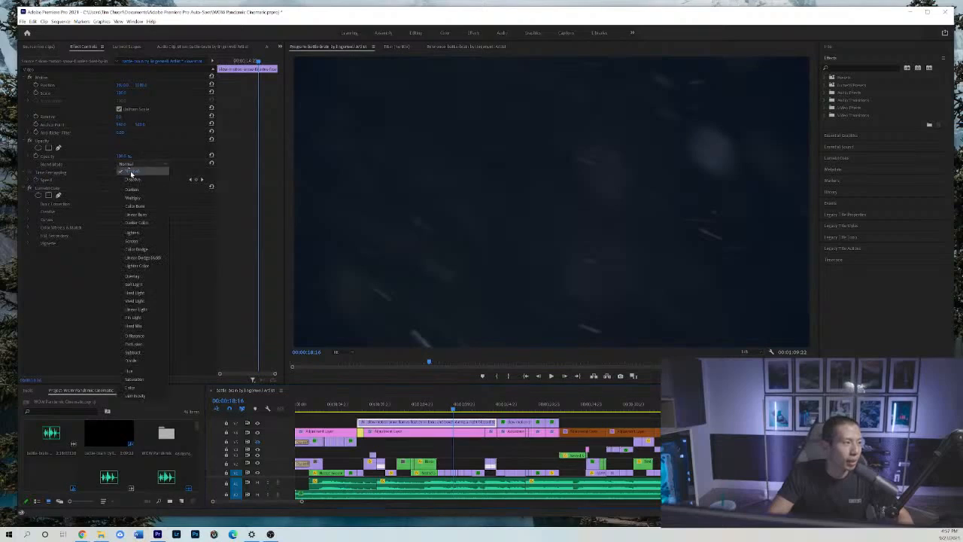
pyautogui.click(146, 240)
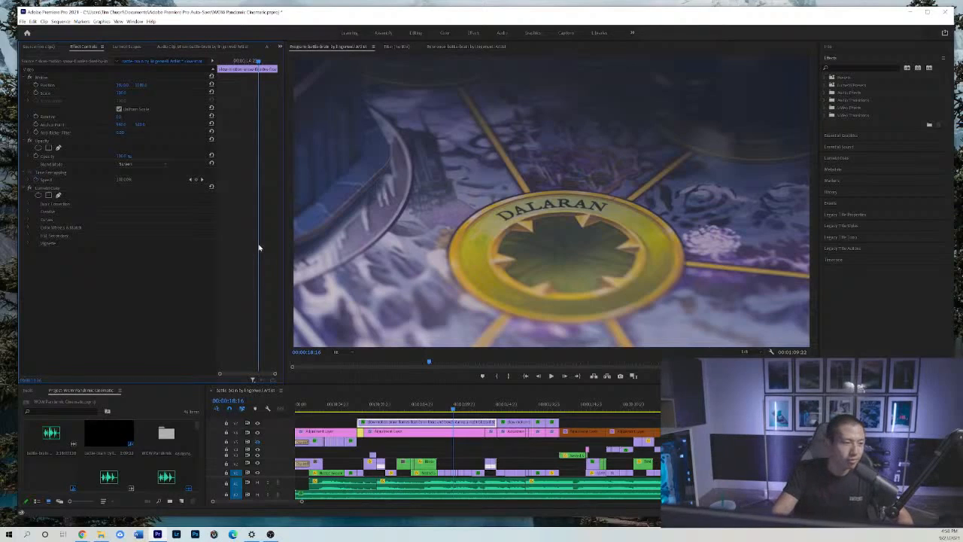
# Reveal the upper video tracks and check the layers at the Scourge Track shot and the opening light-tube shot.
pyautogui.click(464, 422)
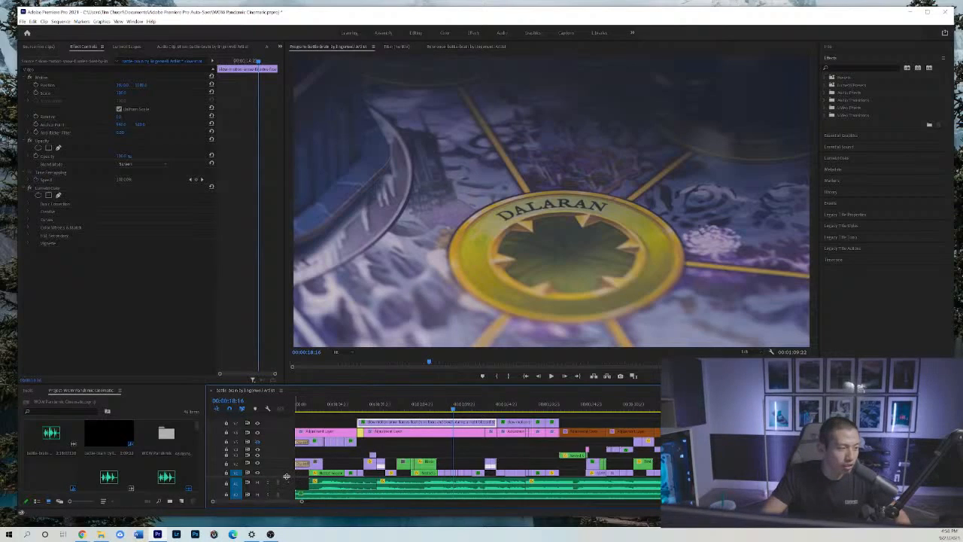
pyautogui.scroll(1, 286, 476)
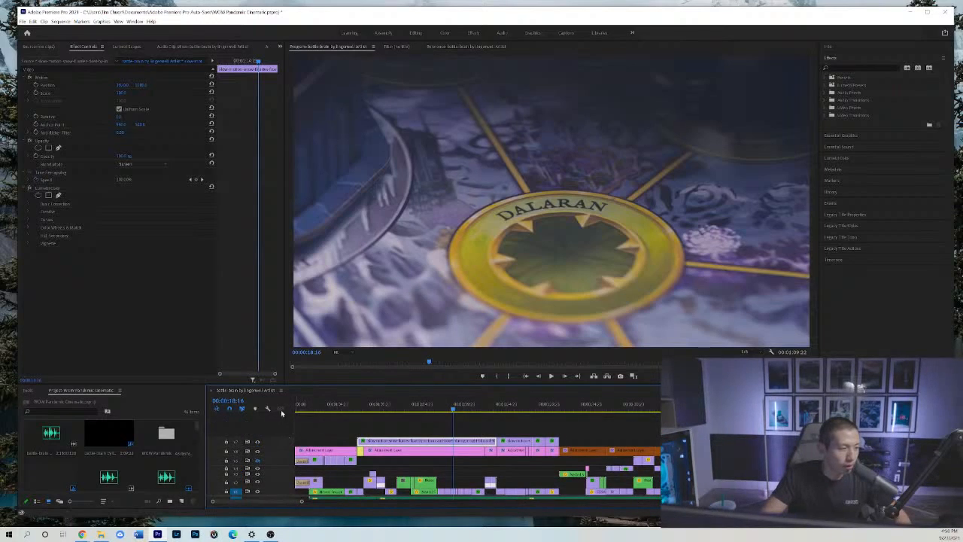
pyautogui.click(506, 409)
pyautogui.press('-')
pyautogui.click(369, 405)
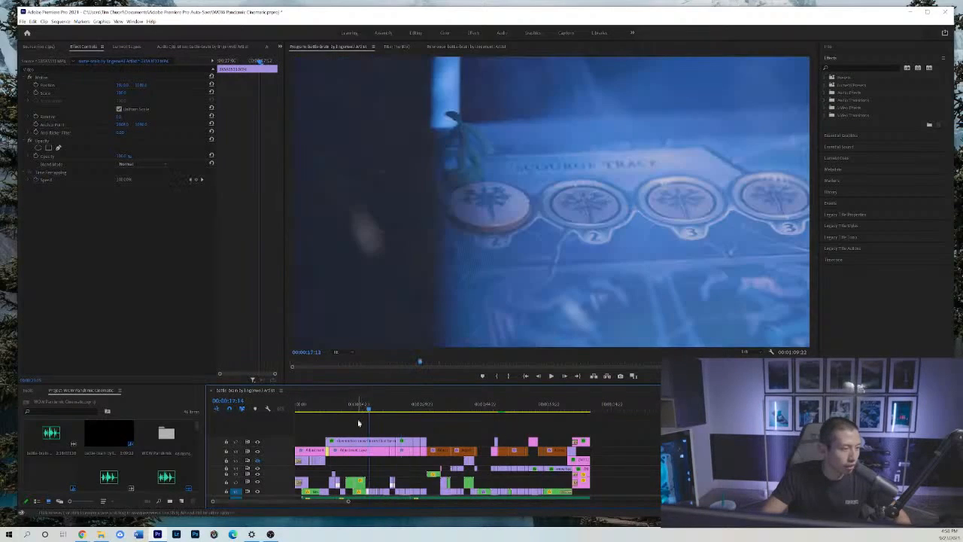
pyautogui.click(316, 405)
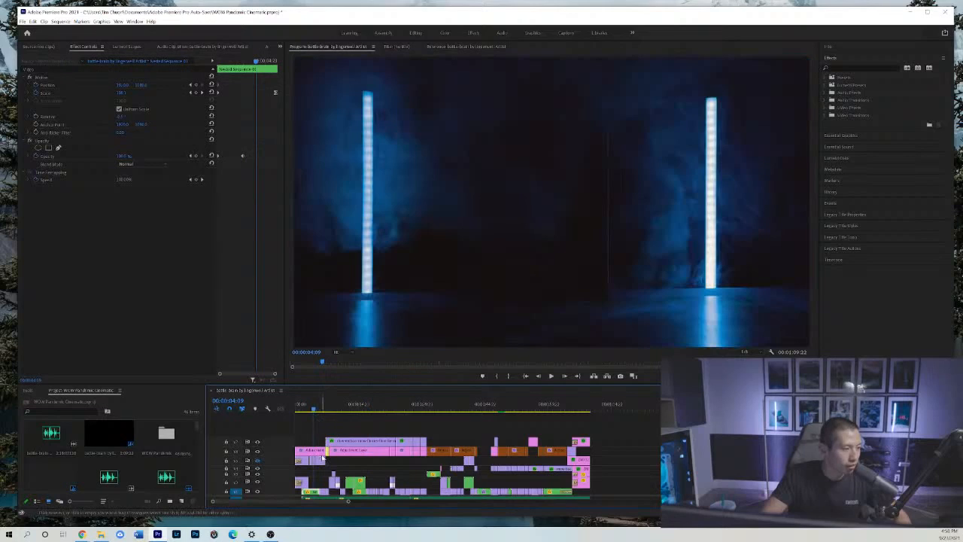
# Go to the tower shot at 00:00:53:08 and select its snow overlay to inspect its opacity mask and blend settings.
pyautogui.press('-')
pyautogui.click(407, 406)
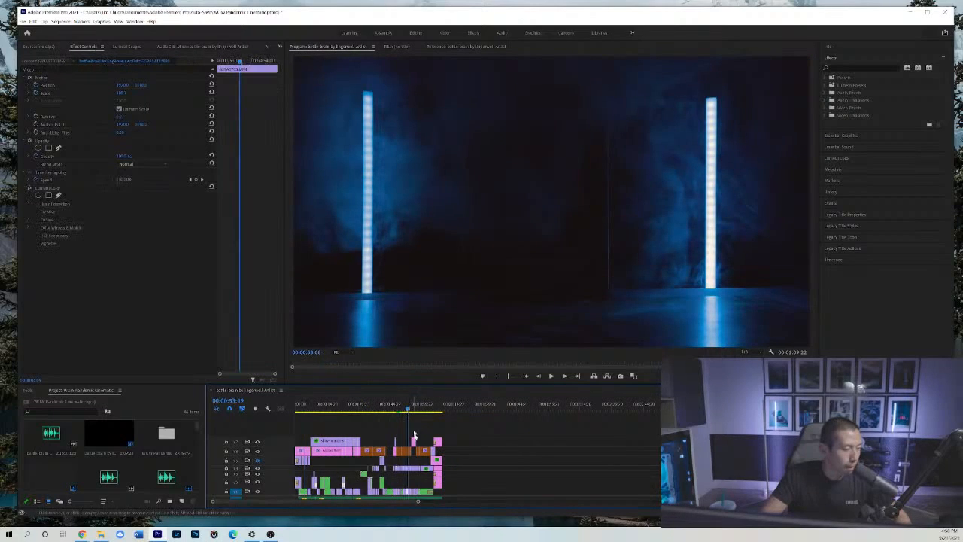
pyautogui.press('=')
pyautogui.press('=')
pyautogui.press('=')
pyautogui.press('=')
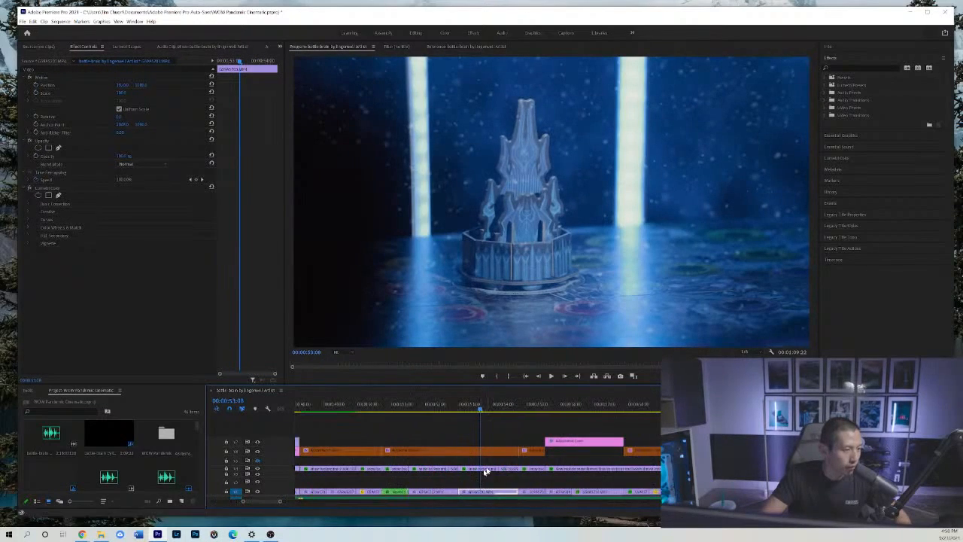
pyautogui.click(485, 471)
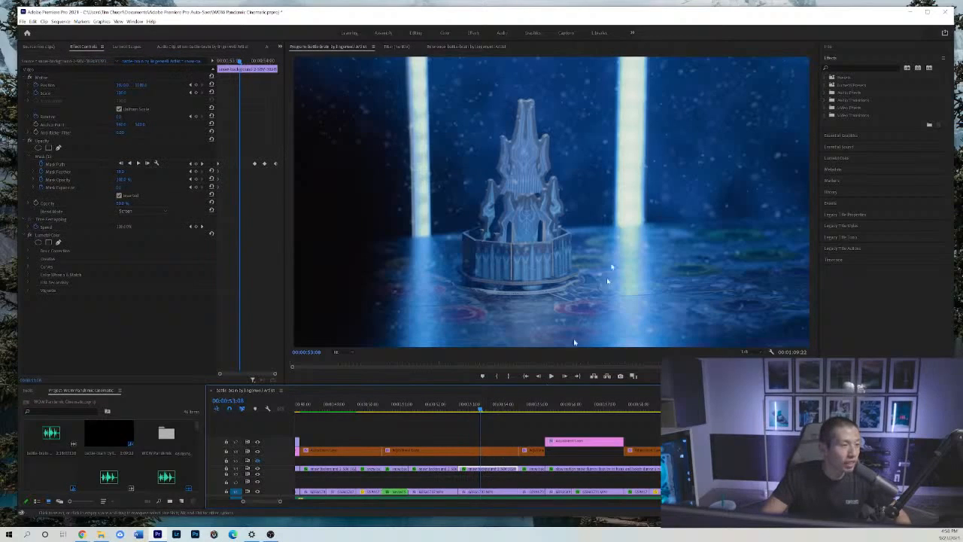
# Move the tower shot's snow overlay above the adjustment layer, and return it to its track underneath.
pyautogui.moveTo(514, 468); pyautogui.dragTo(509, 447)
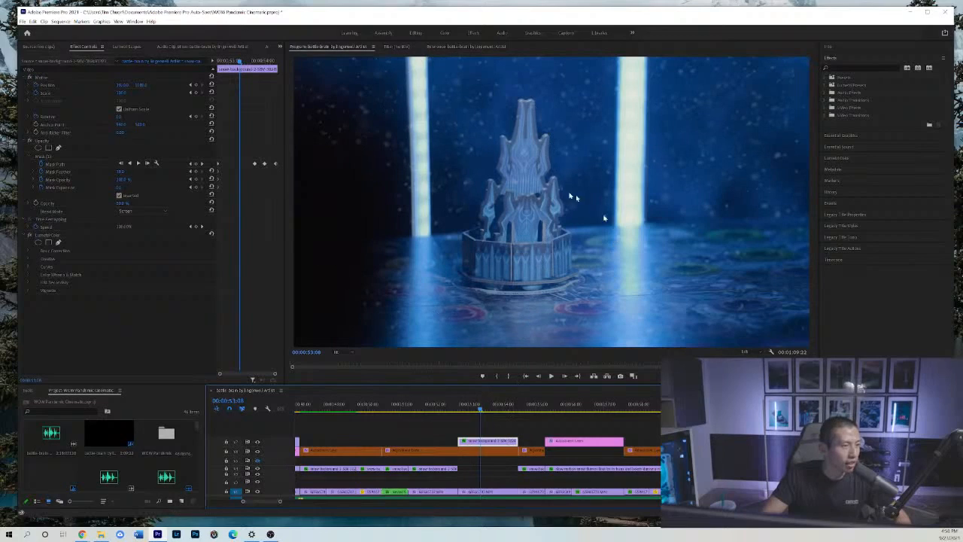
pyautogui.click(506, 450)
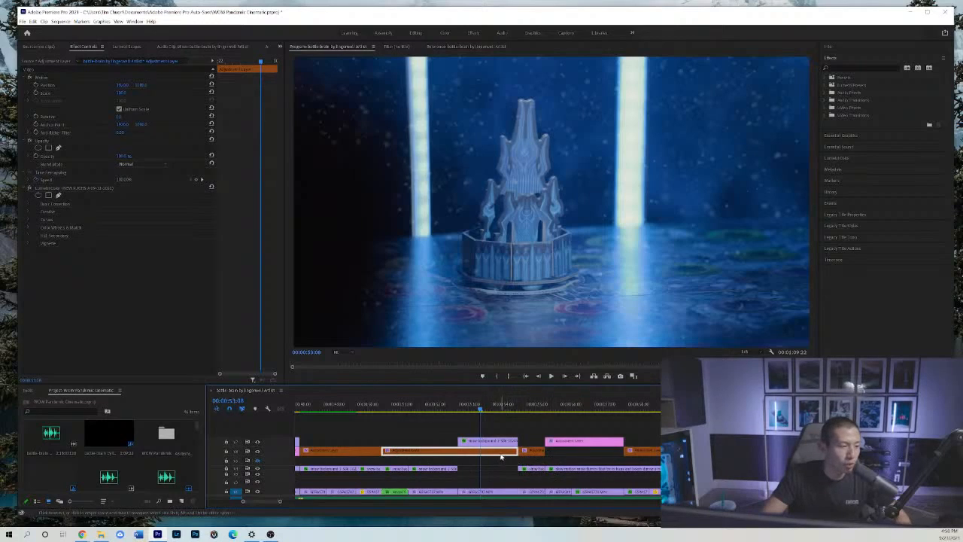
pyautogui.moveTo(496, 442); pyautogui.dragTo(503, 468)
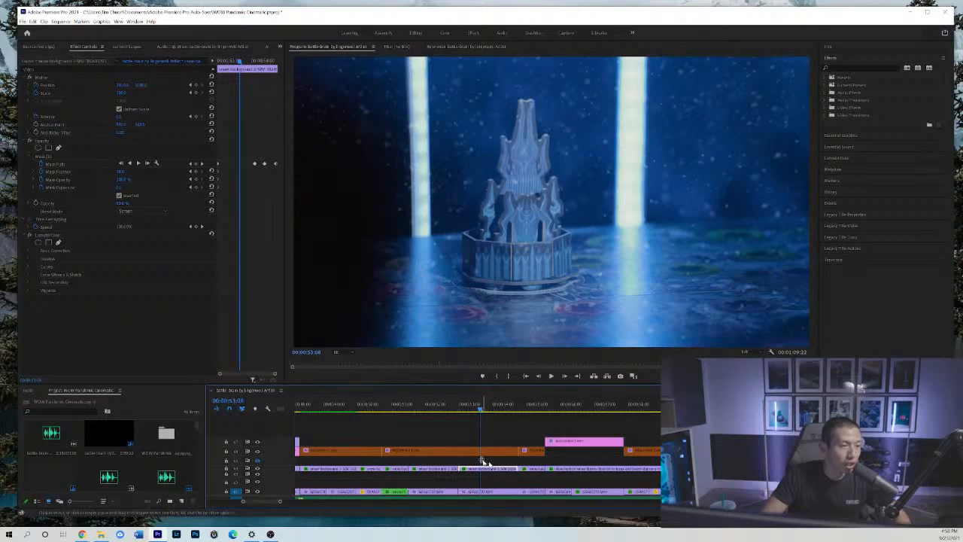
pyautogui.click(486, 453)
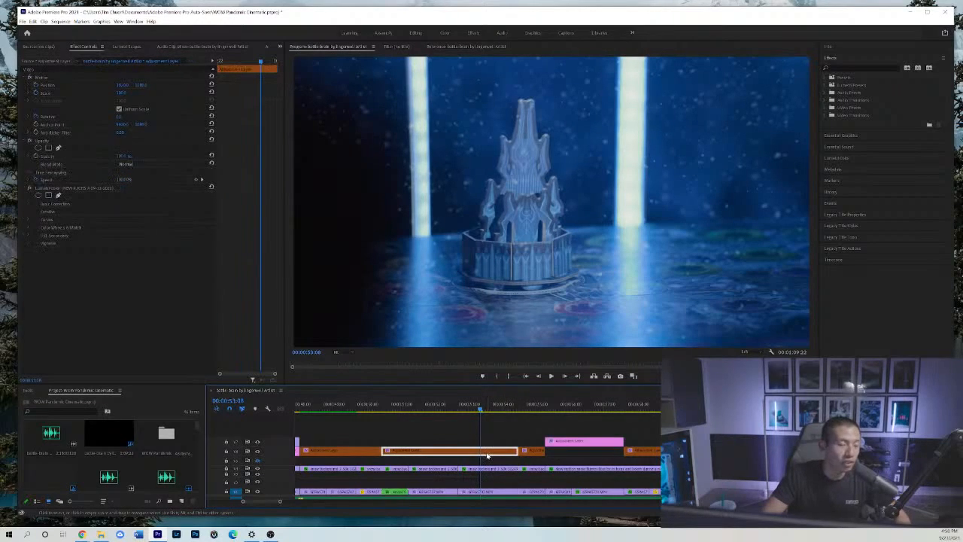
pyautogui.click(487, 469)
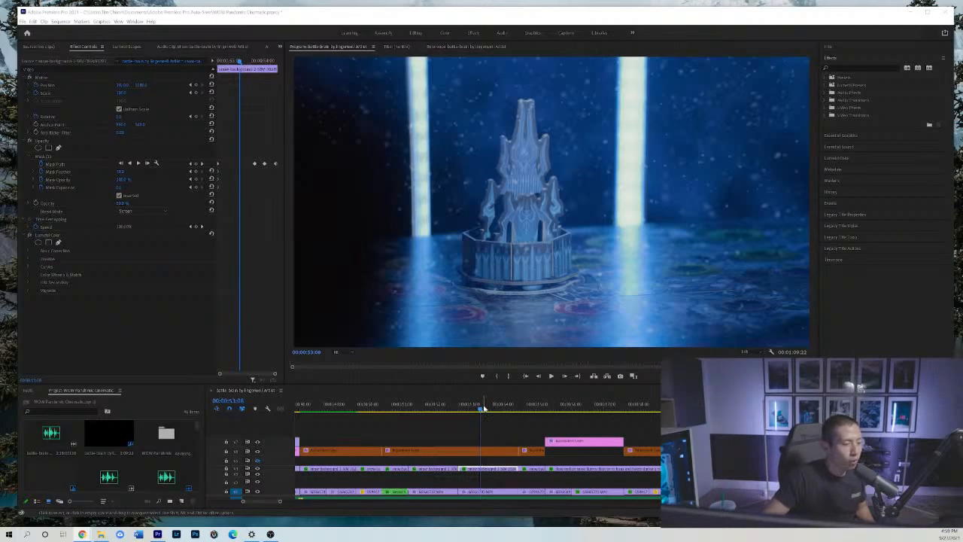
# Scrub from the Despair Track shot back past the card-placing shot to the card fan shot at 00:00:36:10.
pyautogui.moveTo(482, 404); pyautogui.dragTo(522, 408)
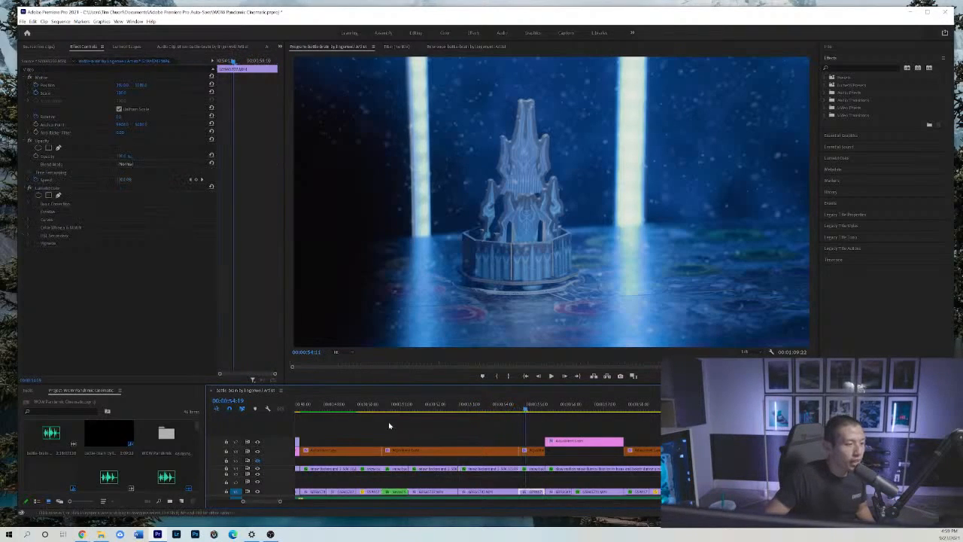
pyautogui.press('=')
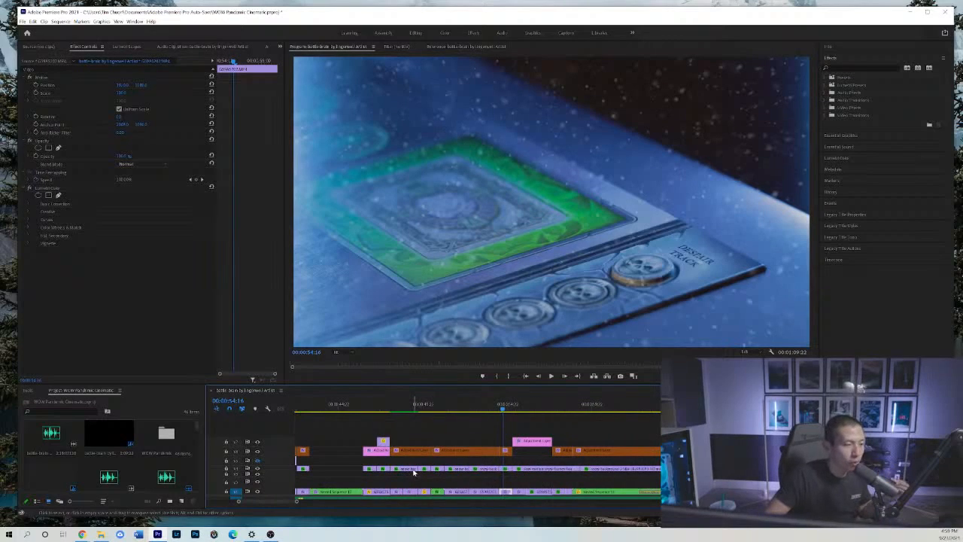
pyautogui.press('-')
pyautogui.click(391, 409)
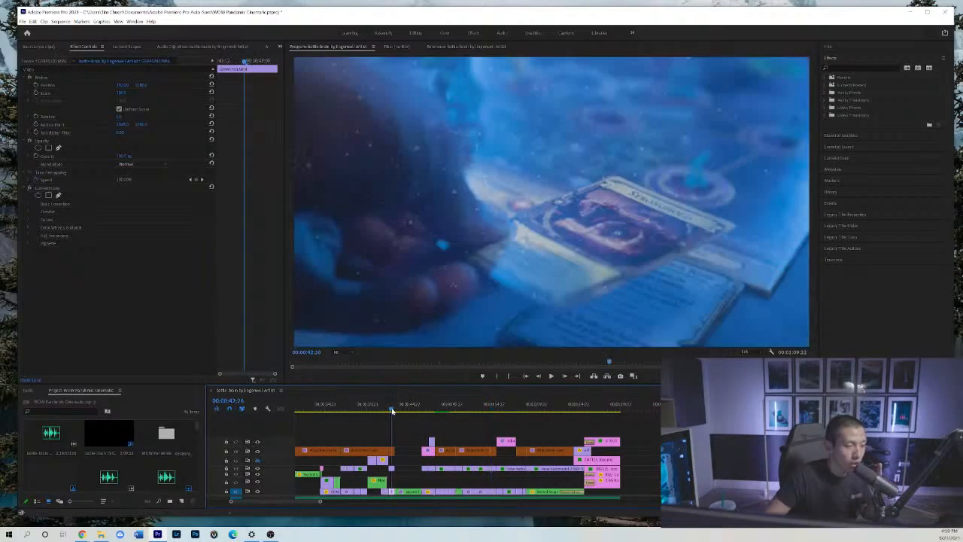
pyautogui.moveTo(391, 410); pyautogui.dragTo(335, 409)
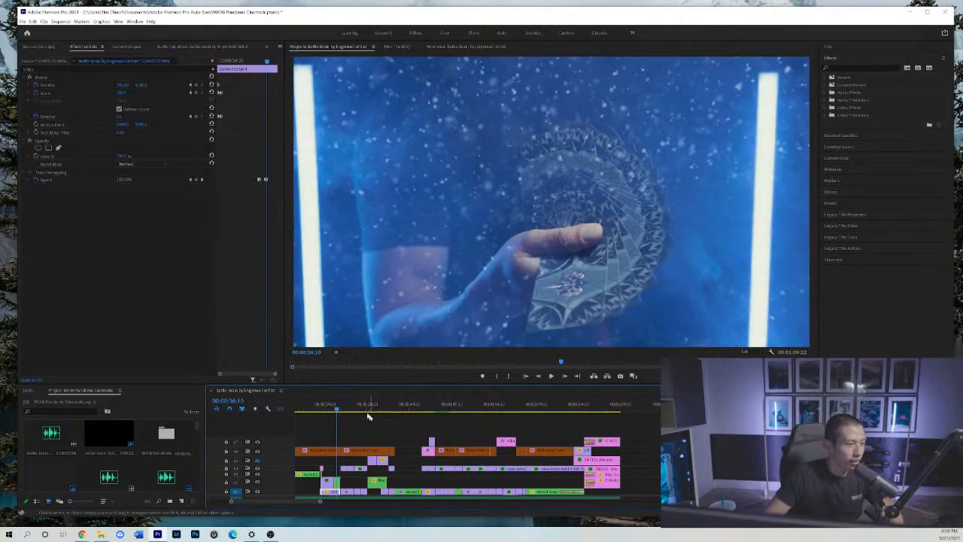
# Go to 00:00:36:04 in the card fan shot and display the nested snow overlay's opacity mask around the hand and cards.
pyautogui.press('=')
pyautogui.press('=')
pyautogui.moveTo(478, 406); pyautogui.dragTo(472, 406)
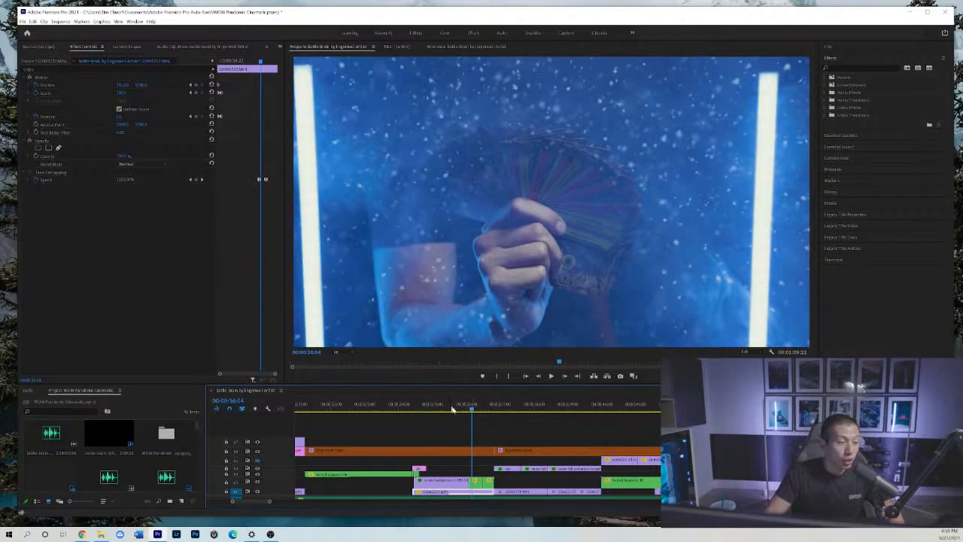
pyautogui.click(475, 480)
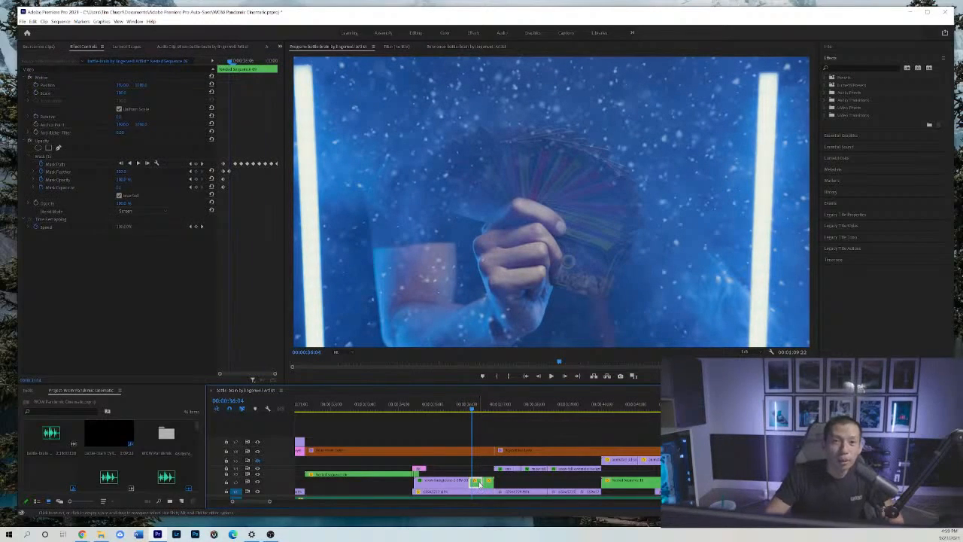
pyautogui.click(78, 155)
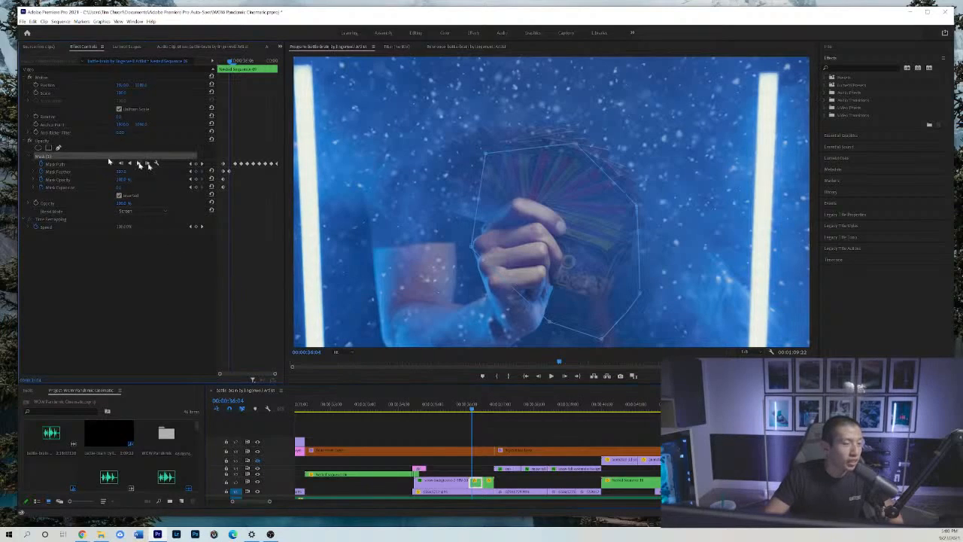
# Step one frame forward to check the tracked mask, select the adjustment layer above, and step back several frames through the card fan.
pyautogui.click(566, 377)
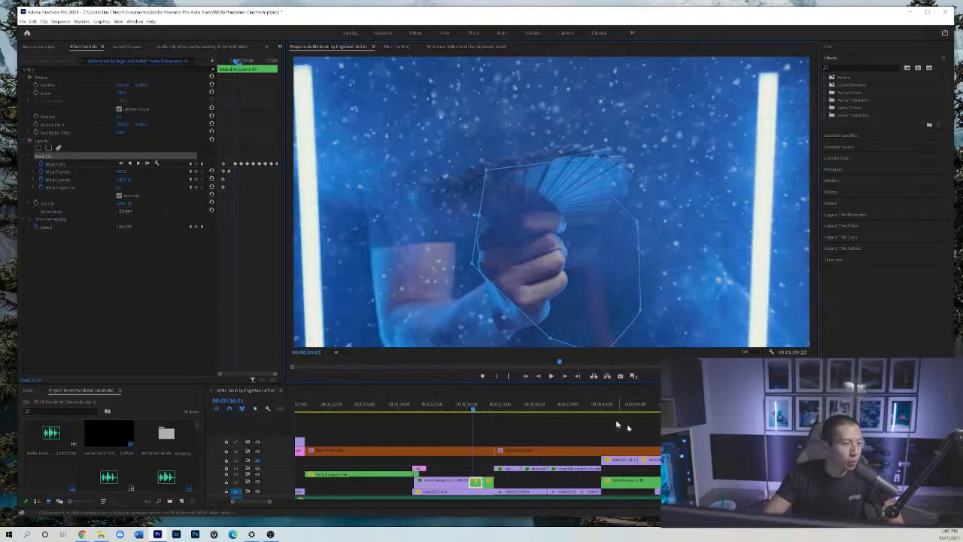
pyautogui.click(458, 449)
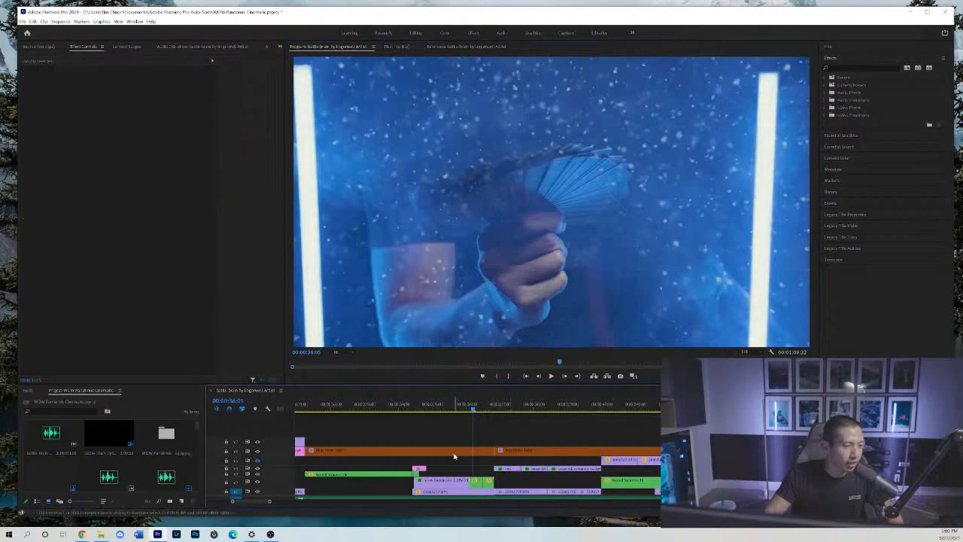
pyautogui.click(536, 375)
pyautogui.click(536, 375)
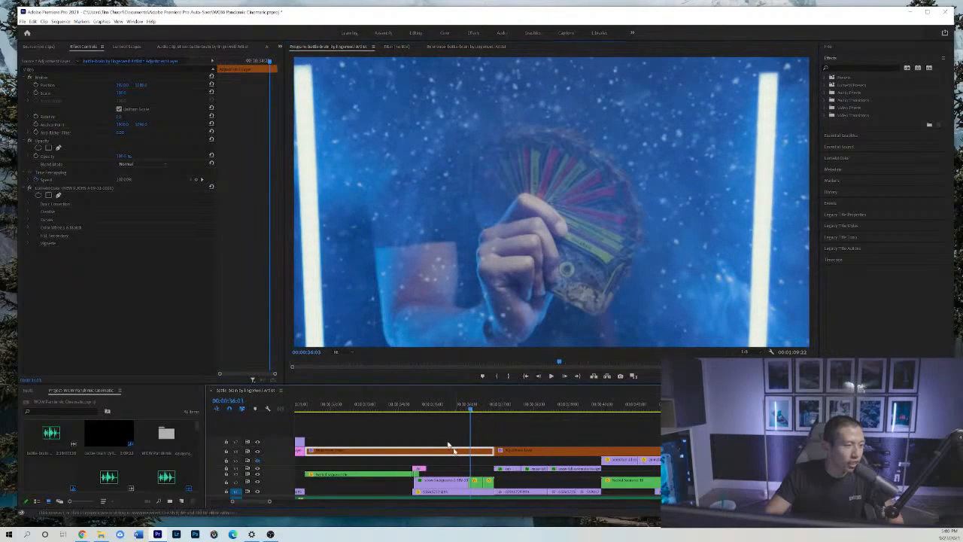
# Display the nested snow overlay's opacity mask on the card fan shot and step frame by frame from 00:00:36:03 to check its tracking.
pyautogui.click(475, 481)
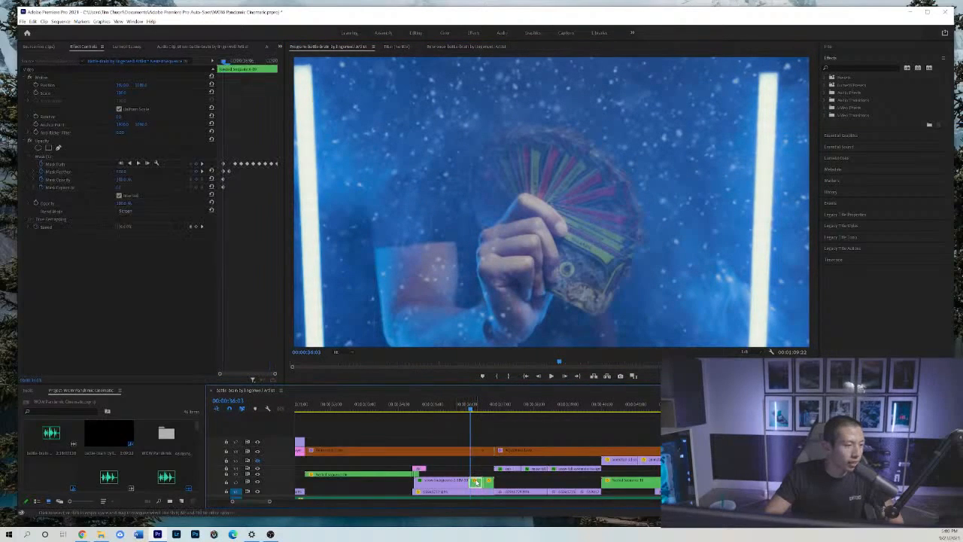
pyautogui.click(85, 157)
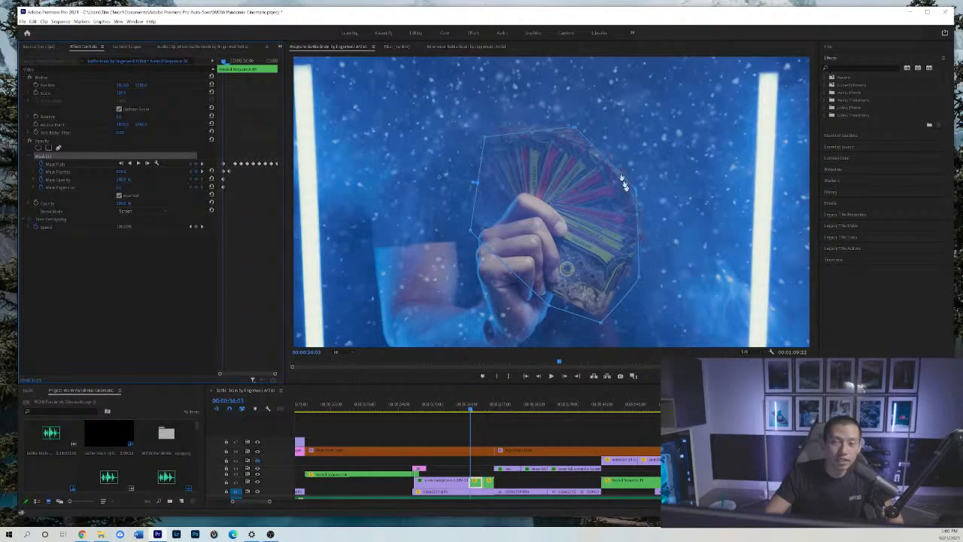
pyautogui.click(565, 377)
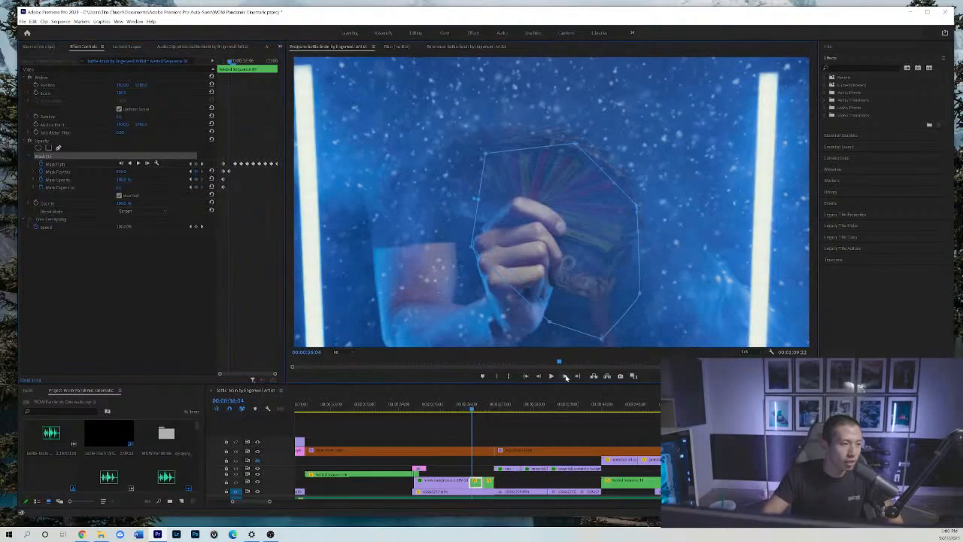
pyautogui.click(565, 377)
pyautogui.click(565, 377)
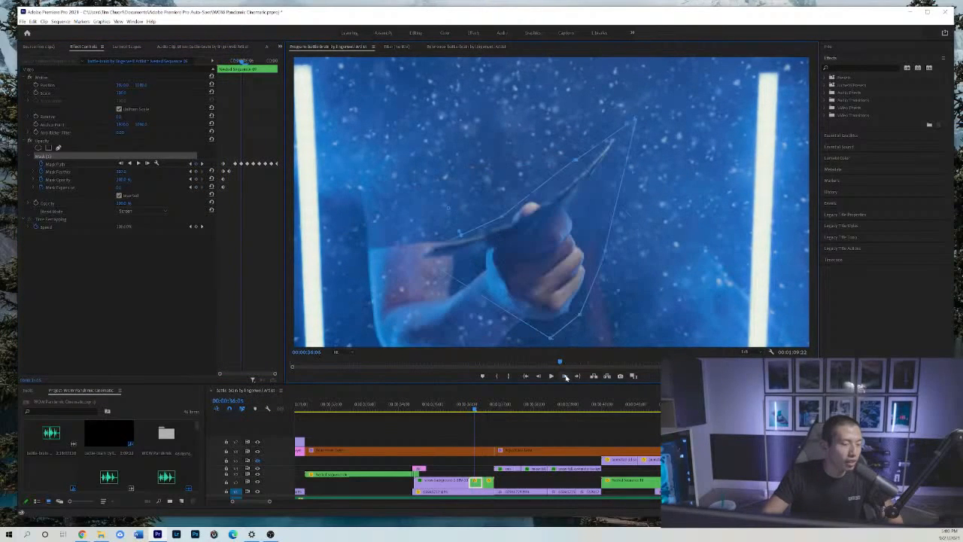
pyautogui.click(564, 377)
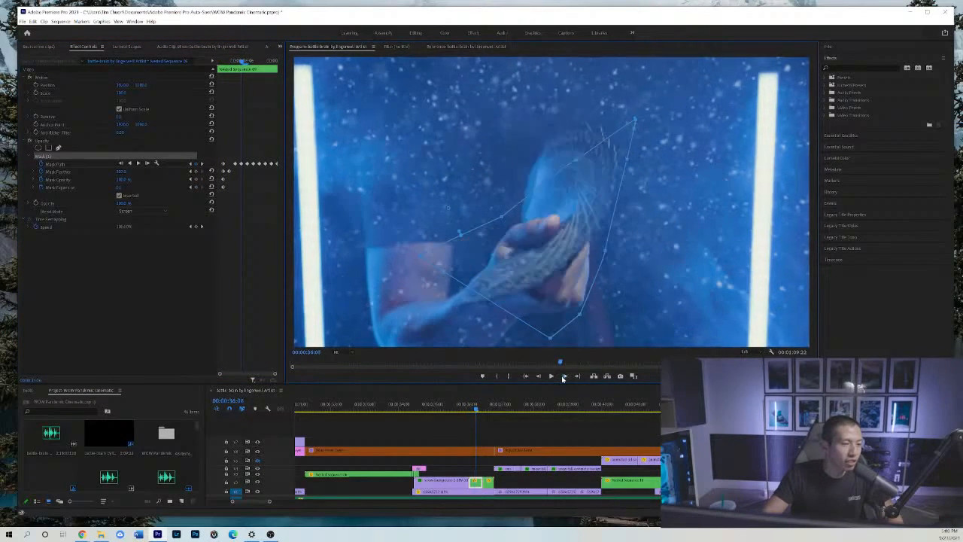
pyautogui.click(563, 376)
pyautogui.click(563, 377)
pyautogui.click(563, 377)
pyautogui.click(563, 377)
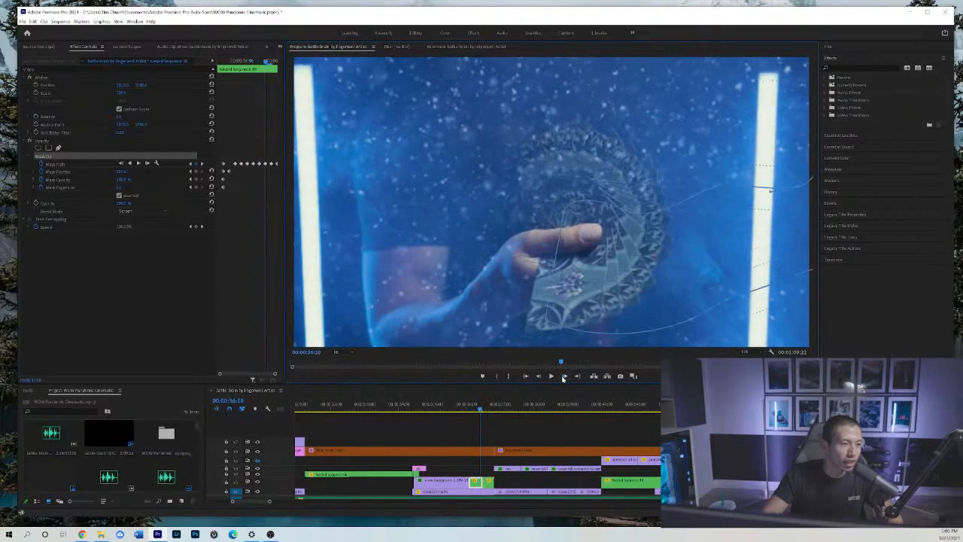
pyautogui.click(563, 377)
pyautogui.click(563, 377)
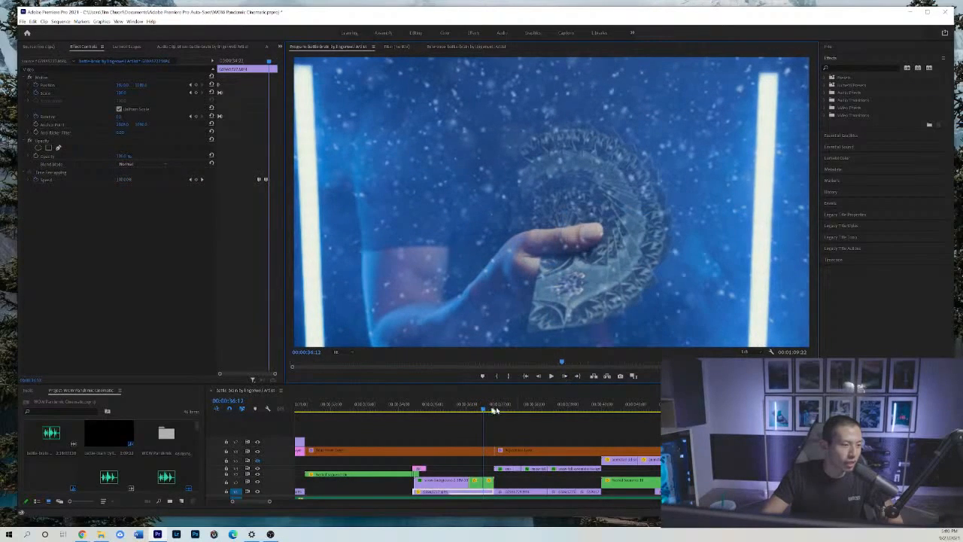
# Return to the end of the armored figurine shot at 00:00:34:09 and play the snowy card fan shot twice.
pyautogui.moveTo(494, 410); pyautogui.dragTo(443, 407)
pyautogui.click(412, 407)
pyautogui.click(478, 431)
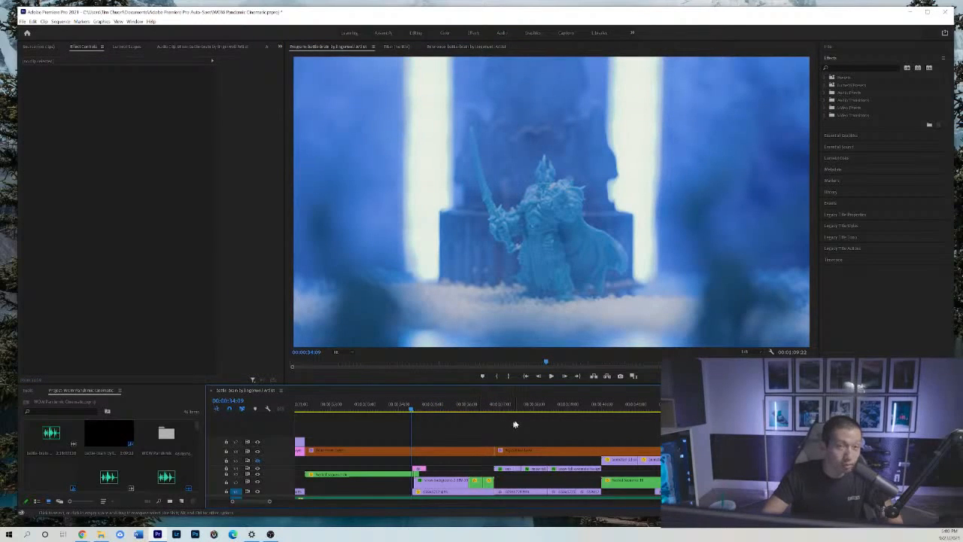
pyautogui.press('space')
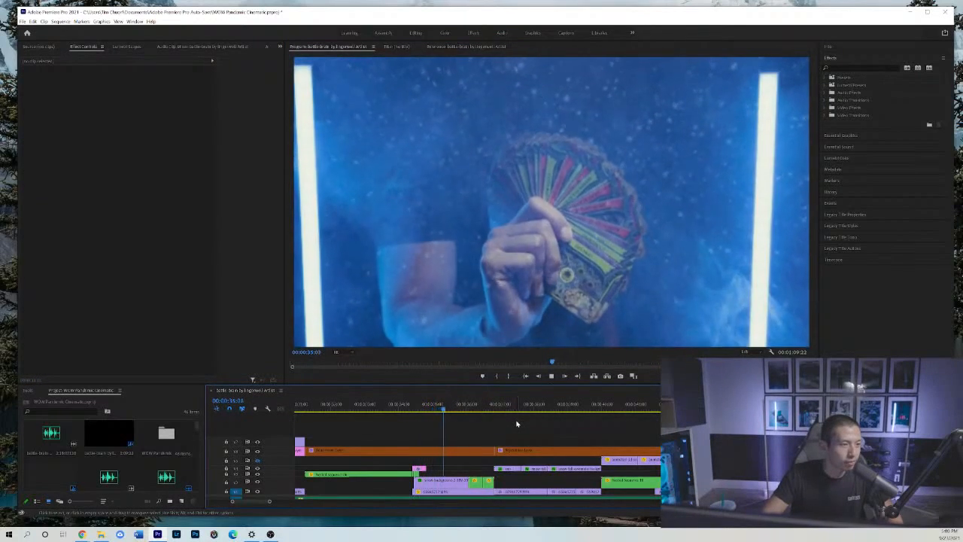
pyautogui.press('space')
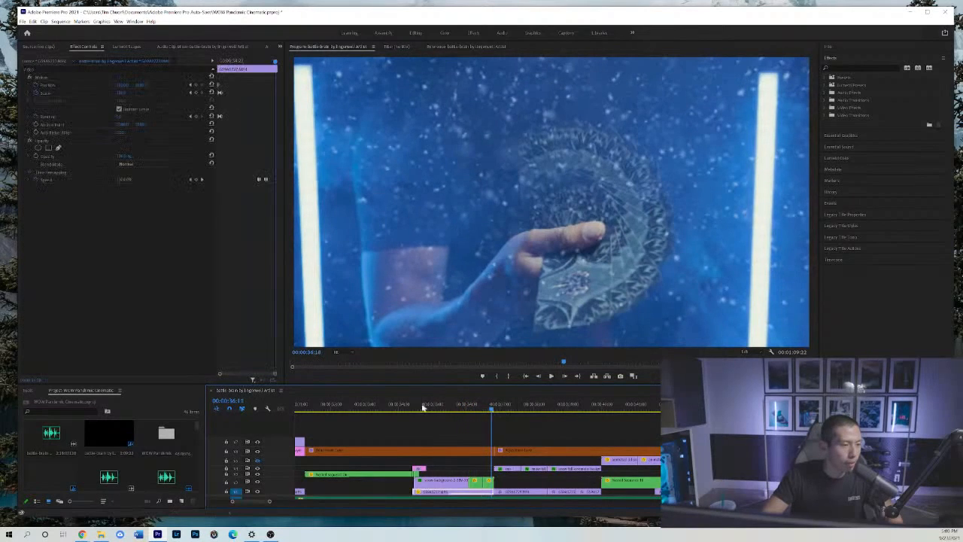
pyautogui.click(420, 406)
pyautogui.press('space')
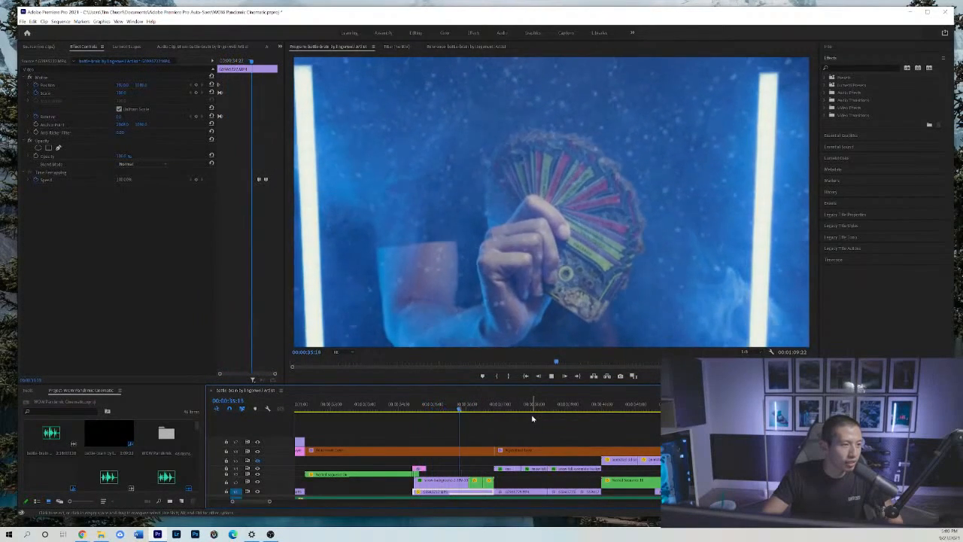
pyautogui.press('space')
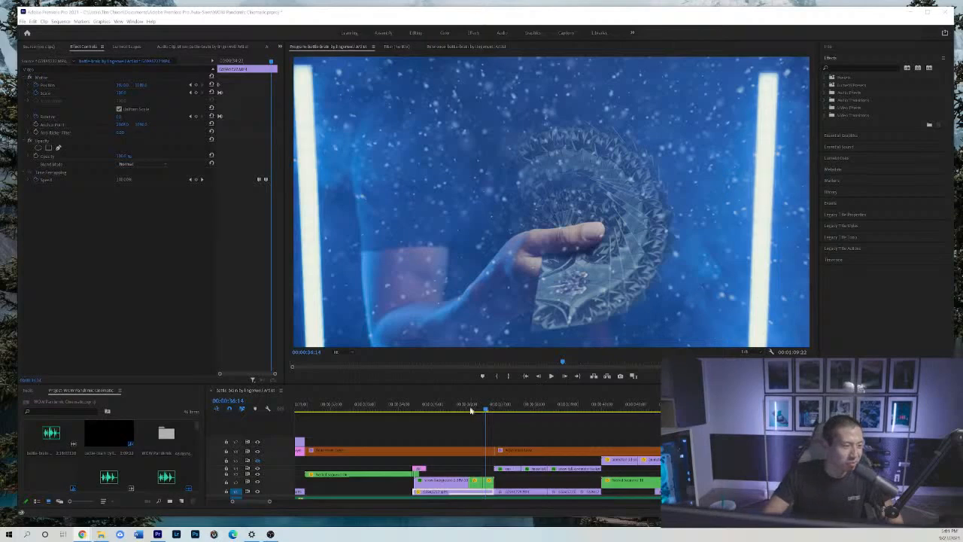
# Show the whole sequence in the timeline and play it from about 00:00:13:14 into the hand-in-smoke shot.
pyautogui.click(529, 426)
pyautogui.press('-')
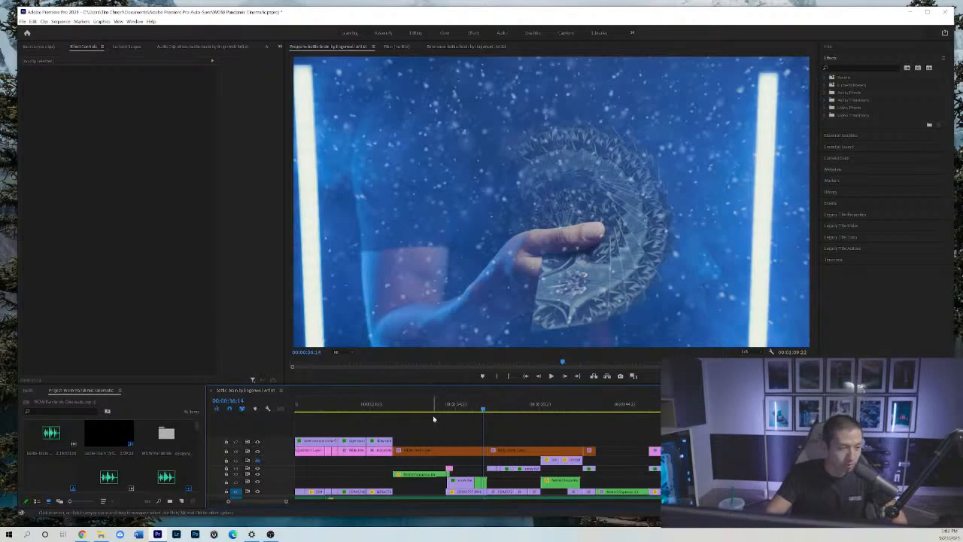
pyautogui.press('-')
pyautogui.press('-')
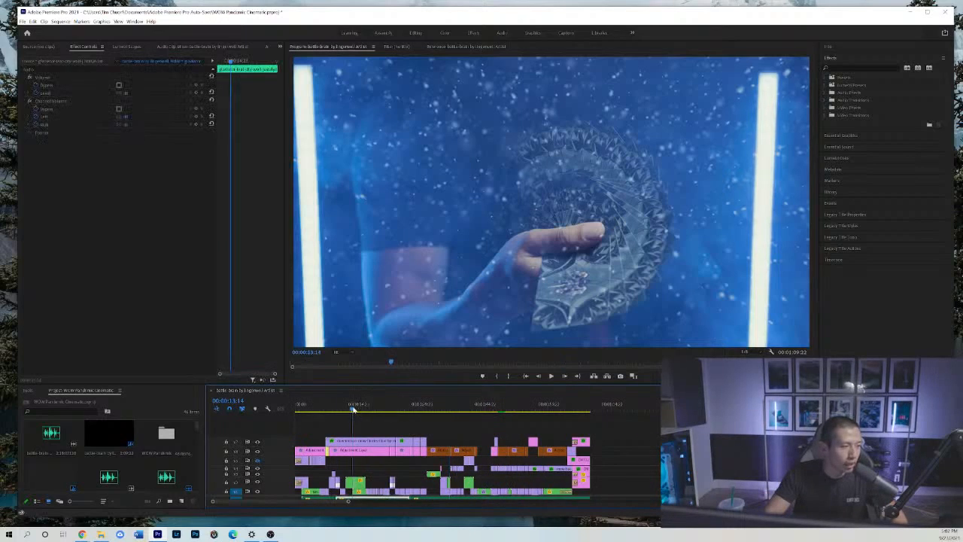
pyautogui.click(352, 406)
pyautogui.press('space')
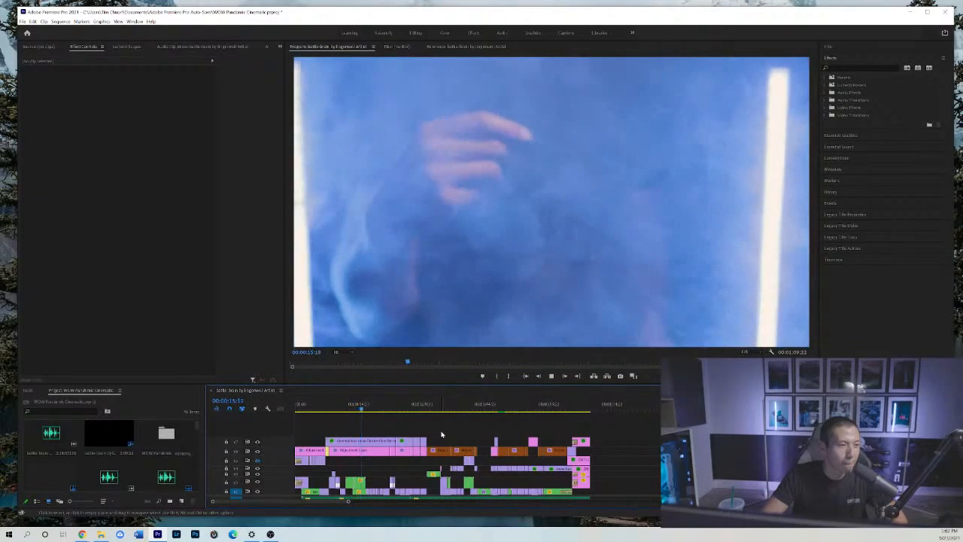
# Replay the sequence from the massed miniatures shot at 00:00:12:00 through to the pale card fan shot at about 00:00:22:21.
pyautogui.click(347, 406)
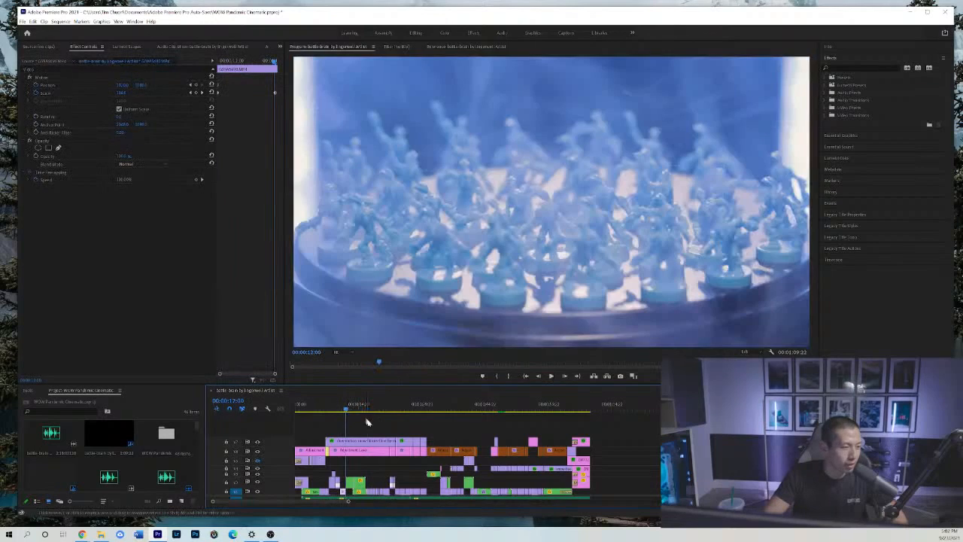
pyautogui.press('space')
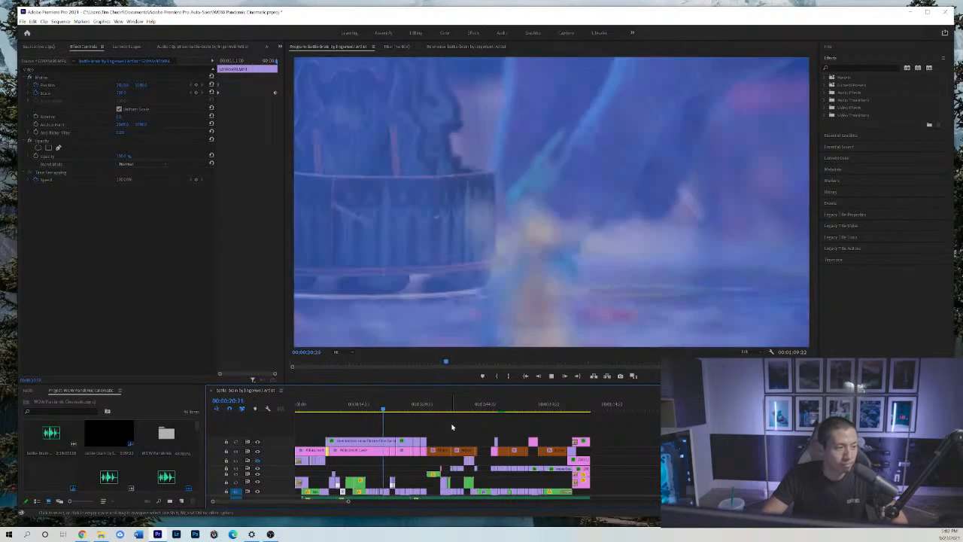
pyautogui.press('space')
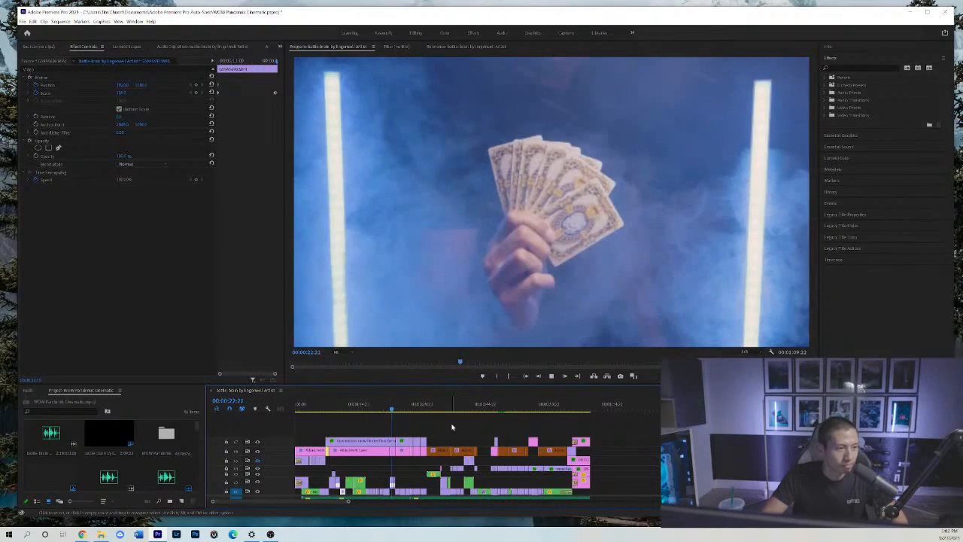
pyautogui.click(391, 407)
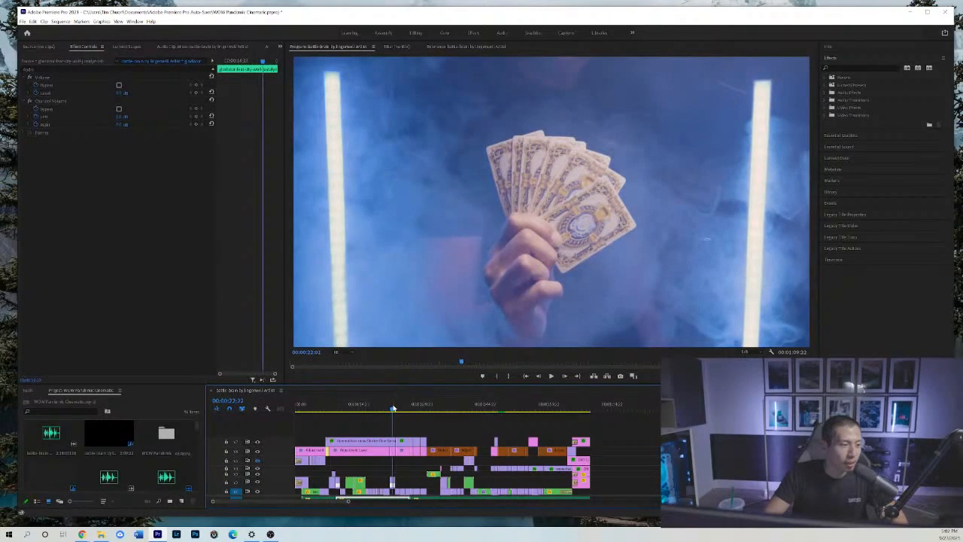
# Scrub back from the pale card fan to the figurine-and-tower shot before it, at about 00:00:21:05, with the timeline enlarged there.
pyautogui.click(386, 407)
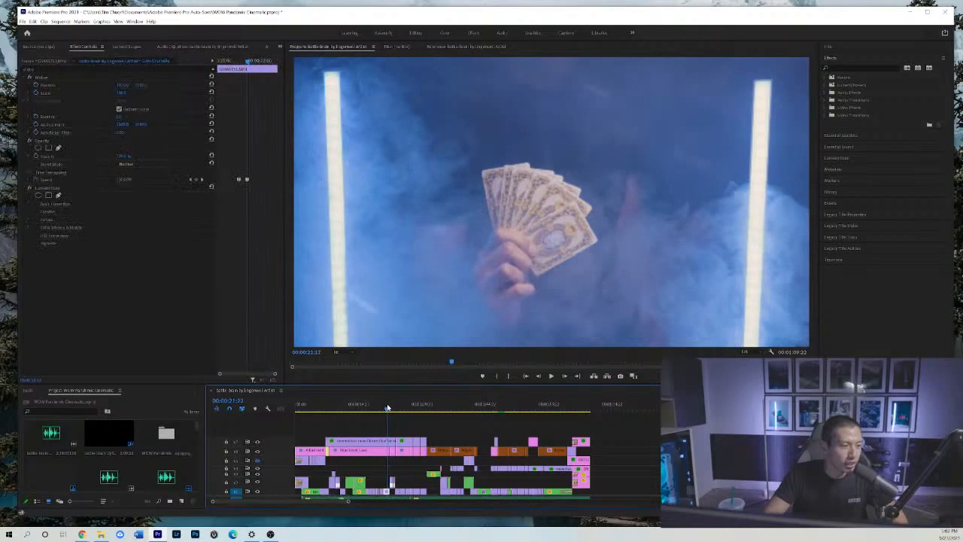
pyautogui.click(411, 476)
pyautogui.press('=')
pyautogui.press('=')
pyautogui.press('=')
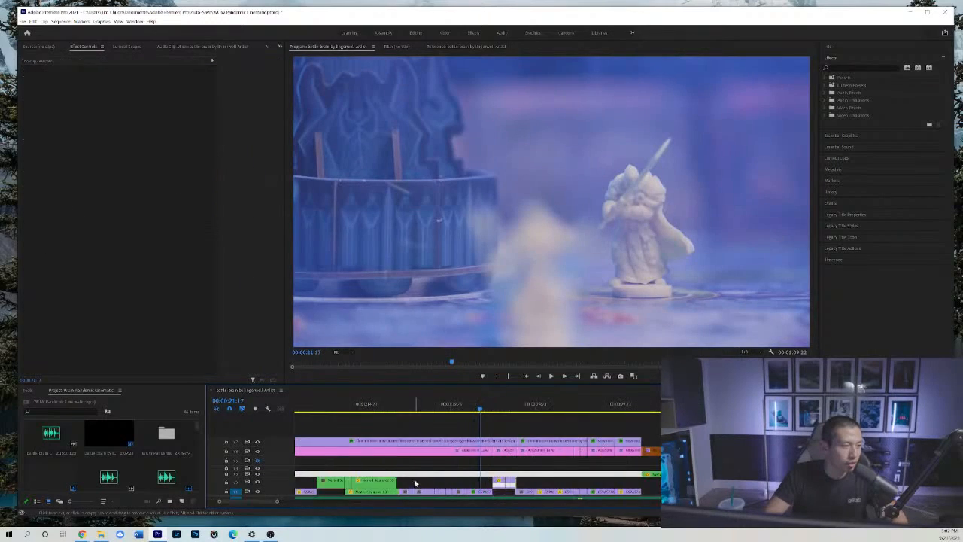
pyautogui.moveTo(485, 407)
pyautogui.mouseDown()
pyautogui.moveTo(444, 408)
pyautogui.moveTo(468, 411)
pyautogui.mouseUp()
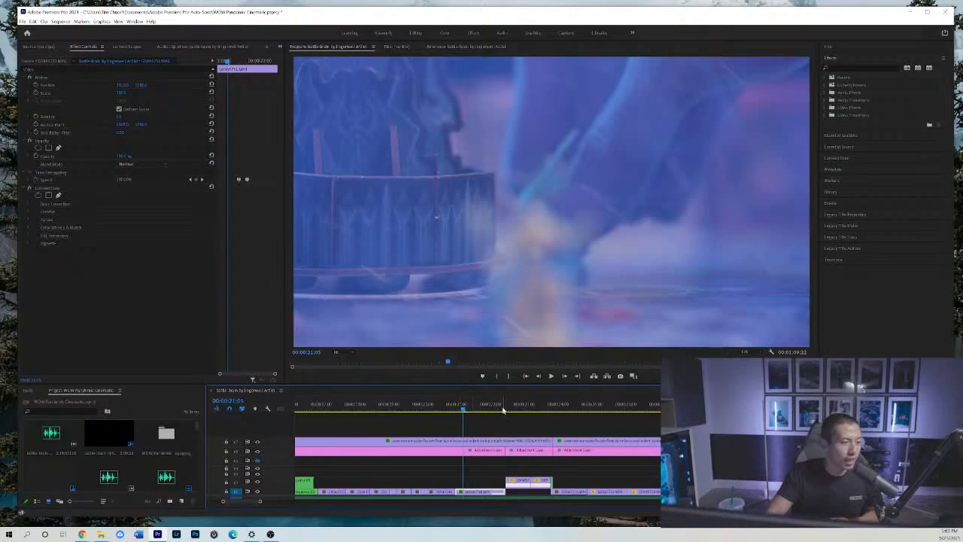
# Scrub from the white figurine at 00:00:22:01 into the card fan shot and its hand movement, stopping at 00:00:23:09.
pyautogui.click(492, 408)
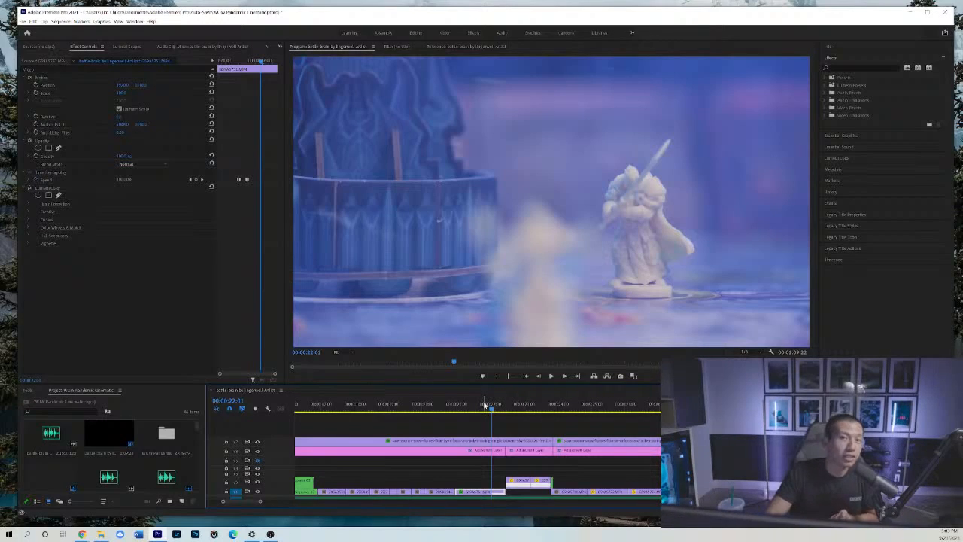
pyautogui.click(516, 407)
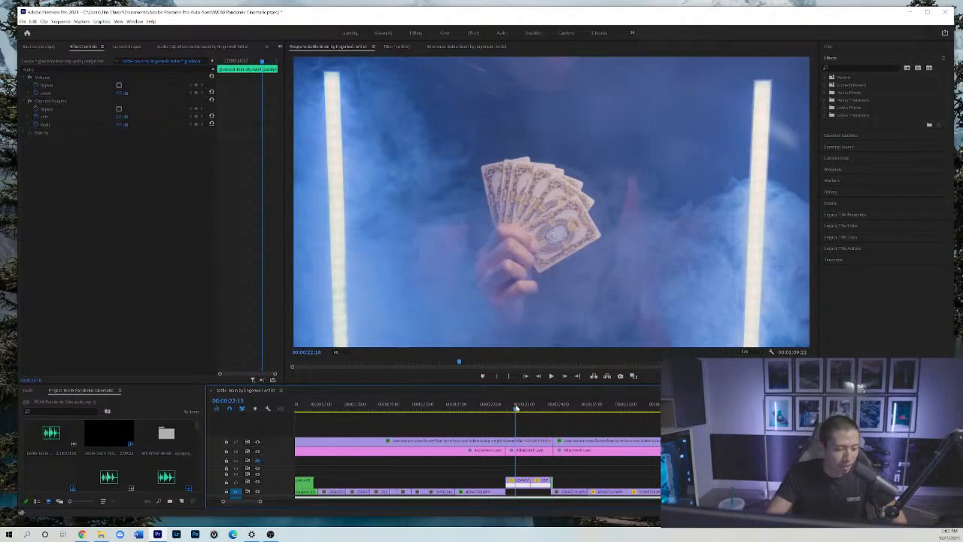
pyautogui.click(537, 408)
pyautogui.click(544, 407)
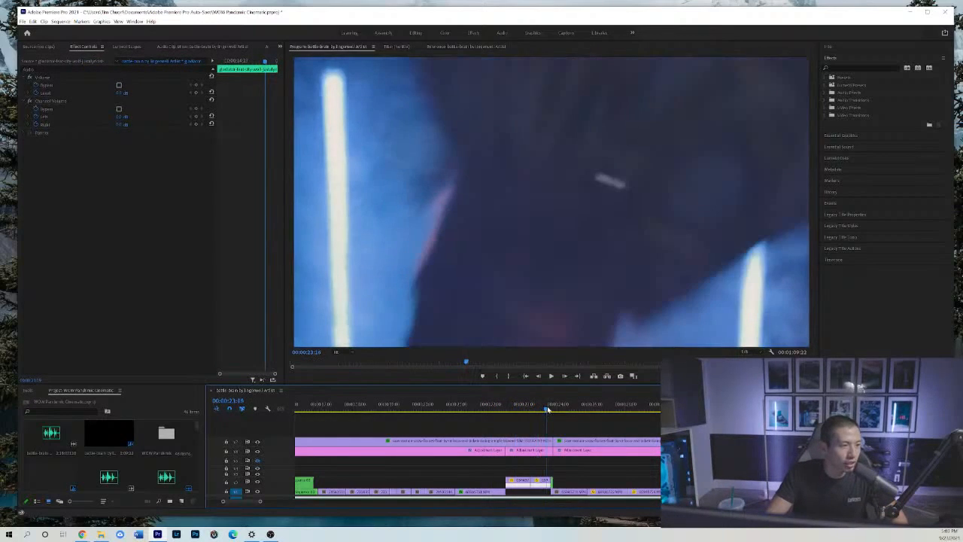
pyautogui.moveTo(544, 407)
pyautogui.mouseDown()
pyautogui.moveTo(528, 404)
pyautogui.moveTo(537, 403)
pyautogui.mouseUp()
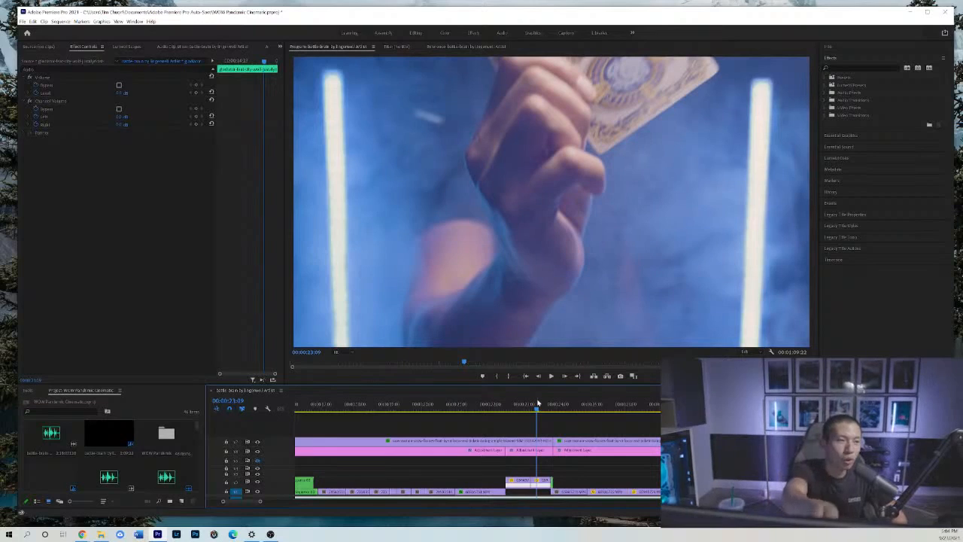
# Compare the card fan's hand movement with the card-placing shot that follows, and continue to the close-up card shot at 00:00:25:16.
pyautogui.moveTo(537, 403); pyautogui.dragTo(582, 410)
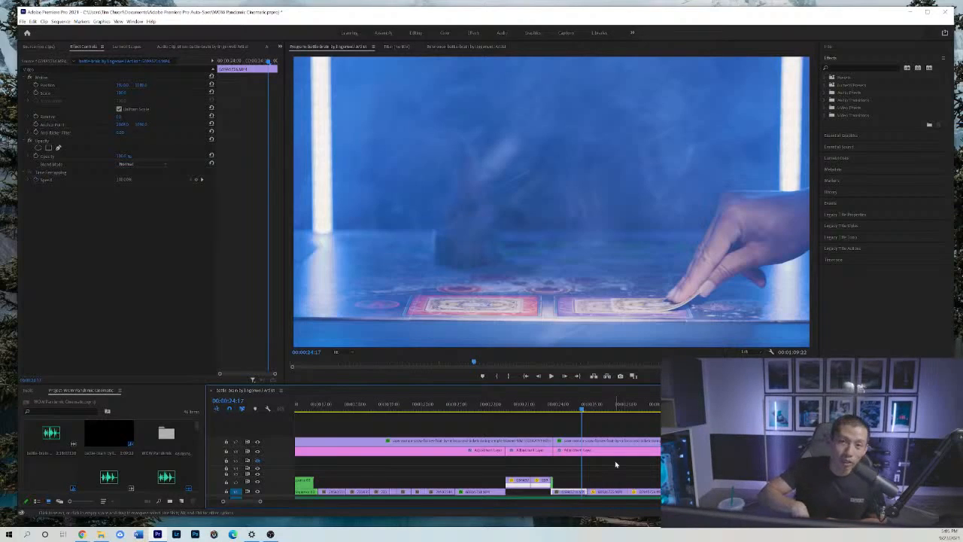
pyautogui.click(534, 407)
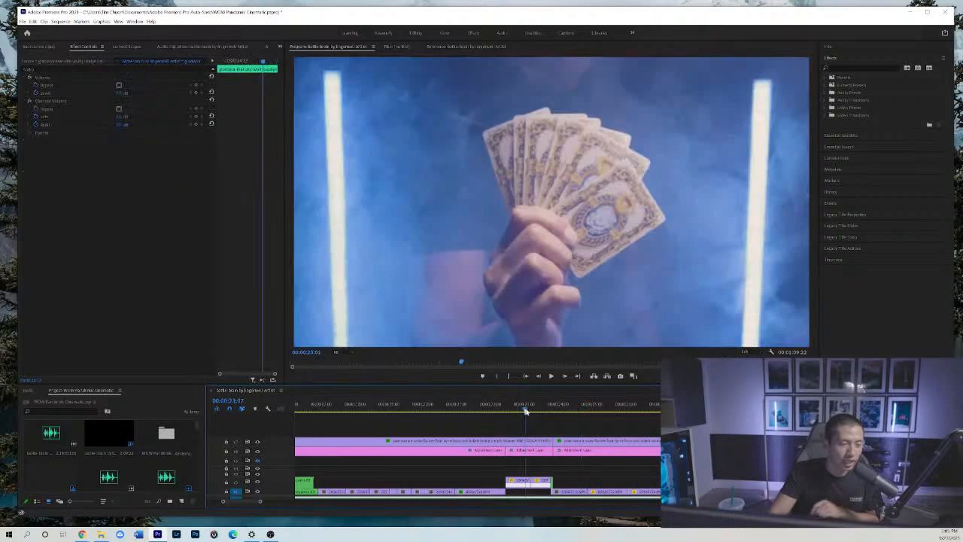
pyautogui.moveTo(538, 412); pyautogui.dragTo(579, 416)
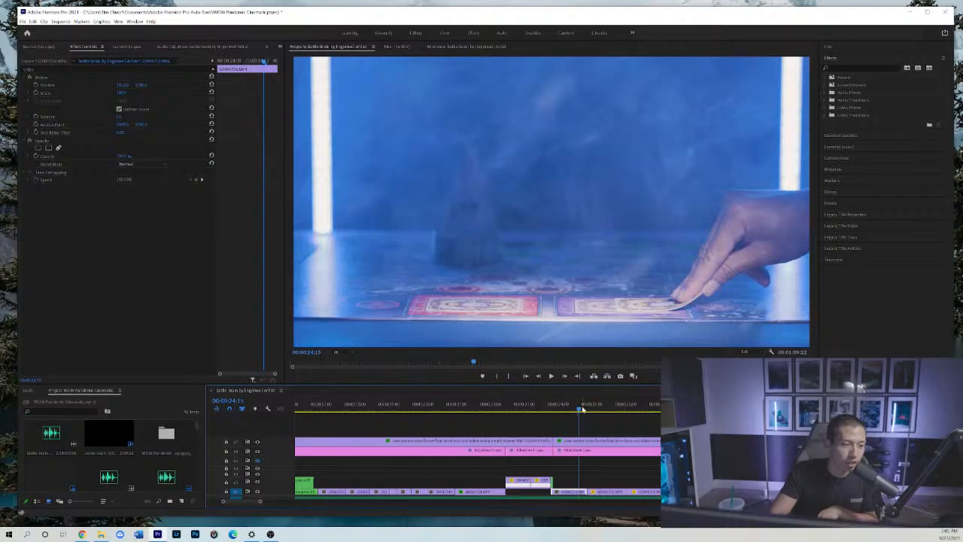
pyautogui.moveTo(581, 407); pyautogui.dragTo(613, 410)
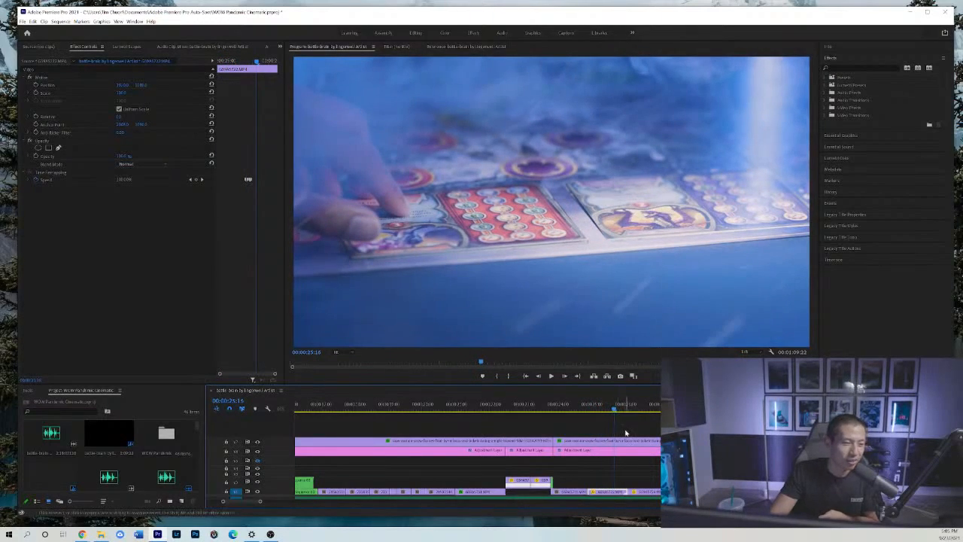
# Scrub ahead to the board map shot at 00:00:27:00, and return to the close-up card-placing shot at 00:00:25:16.
pyautogui.click(628, 434)
pyautogui.press('-')
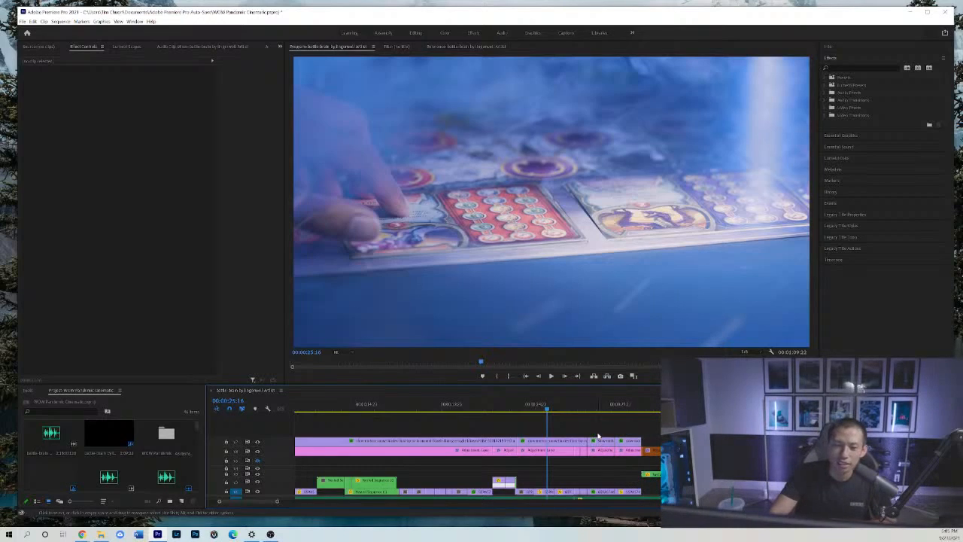
pyautogui.click(554, 407)
pyautogui.moveTo(554, 408)
pyautogui.mouseDown()
pyautogui.moveTo(562, 410)
pyautogui.moveTo(546, 407)
pyautogui.moveTo(570, 410)
pyautogui.mouseUp()
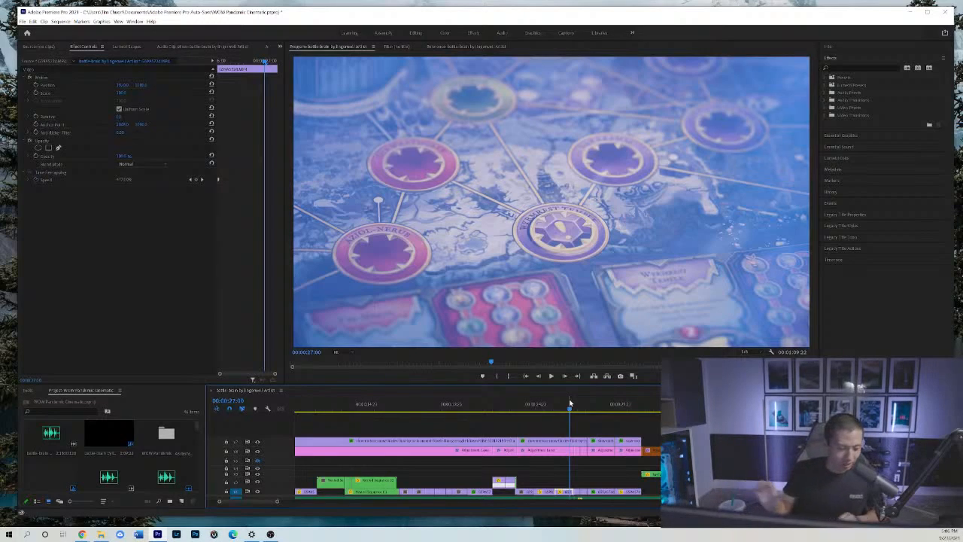
pyautogui.click(543, 406)
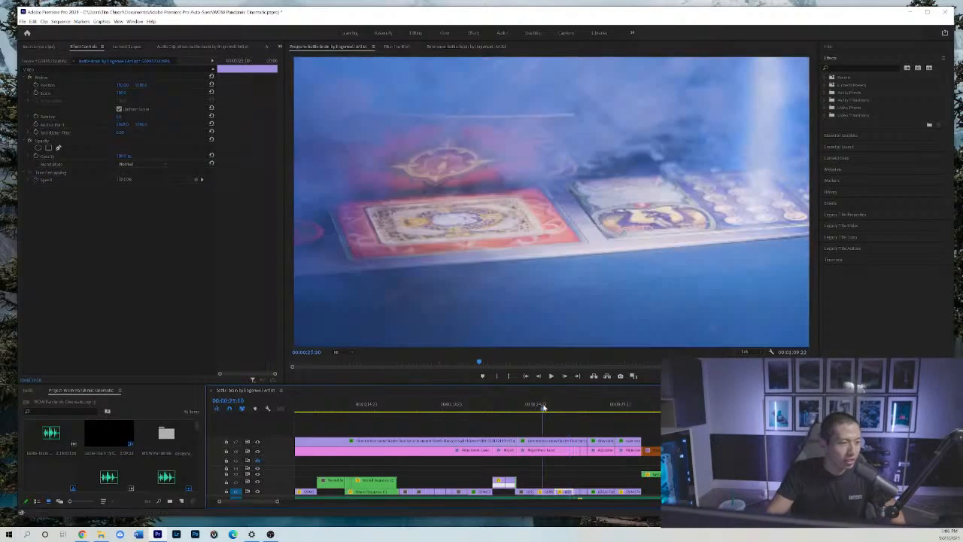
pyautogui.moveTo(543, 407)
pyautogui.mouseDown()
pyautogui.moveTo(554, 409)
pyautogui.moveTo(547, 416)
pyautogui.mouseUp()
# Show the whole sequence in the timeline and play it from 00:00:25:16 into the board map shot.
pyautogui.click(568, 424)
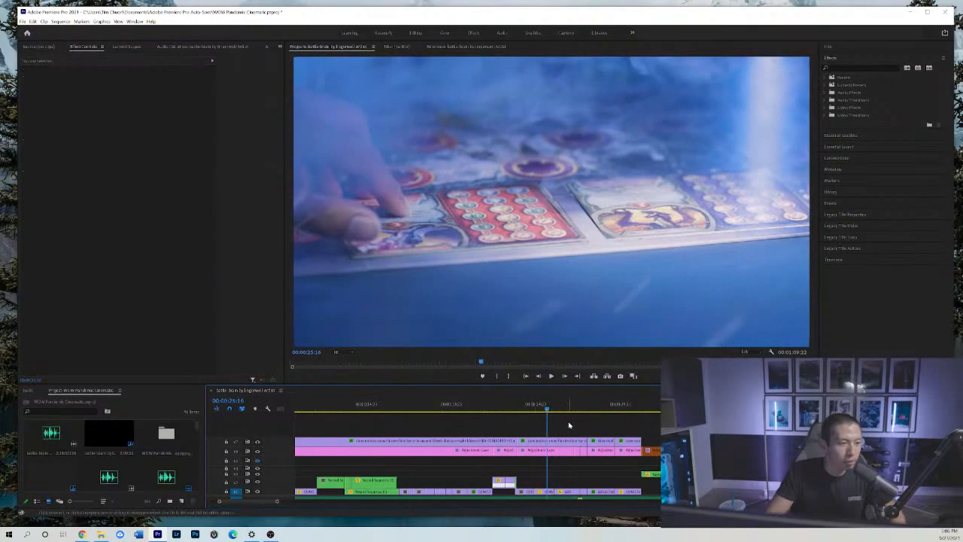
pyautogui.press('-')
pyautogui.press('-')
pyautogui.press('space')
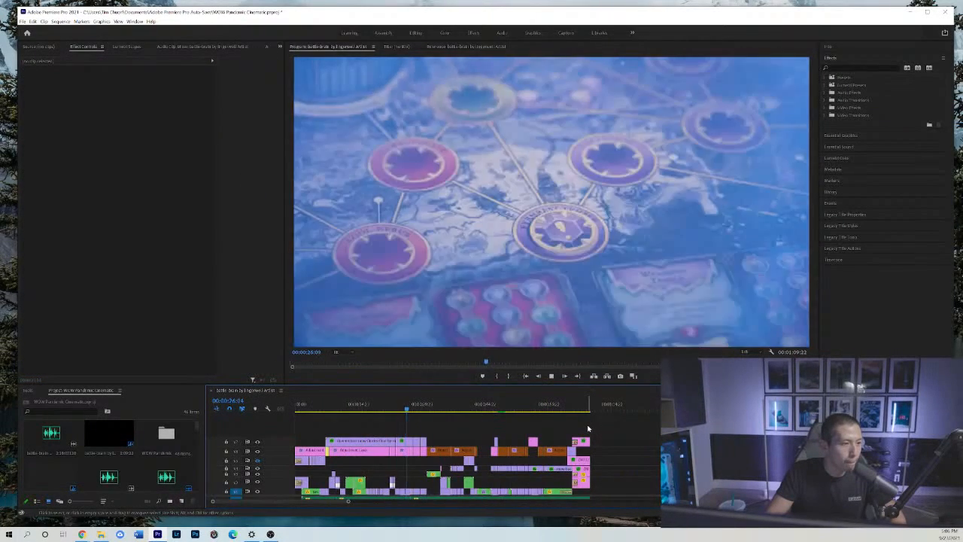
# Stop playback at the wide tower shot at 00:00:27:09, return to the board map shot at 00:00:26:05, and scrub it to 00:00:26:14.
pyautogui.press('space')
pyautogui.press('=')
pyautogui.press('=')
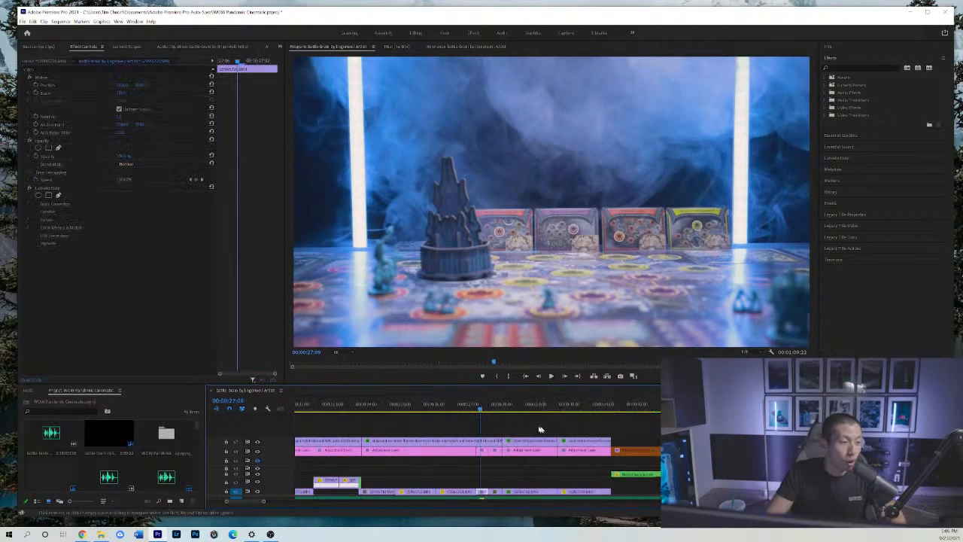
pyautogui.moveTo(451, 411)
pyautogui.mouseDown()
pyautogui.moveTo(429, 411)
pyautogui.moveTo(441, 413)
pyautogui.mouseUp()
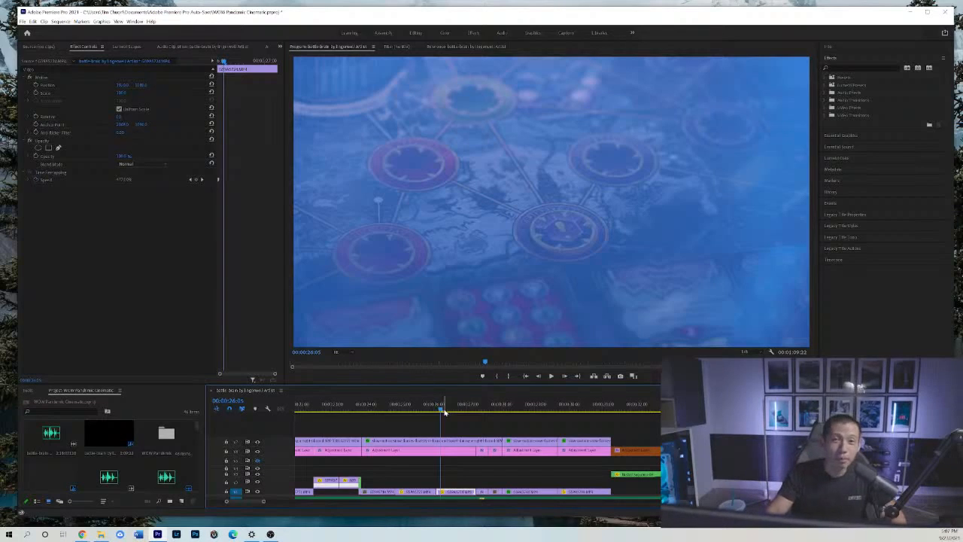
pyautogui.click(444, 412)
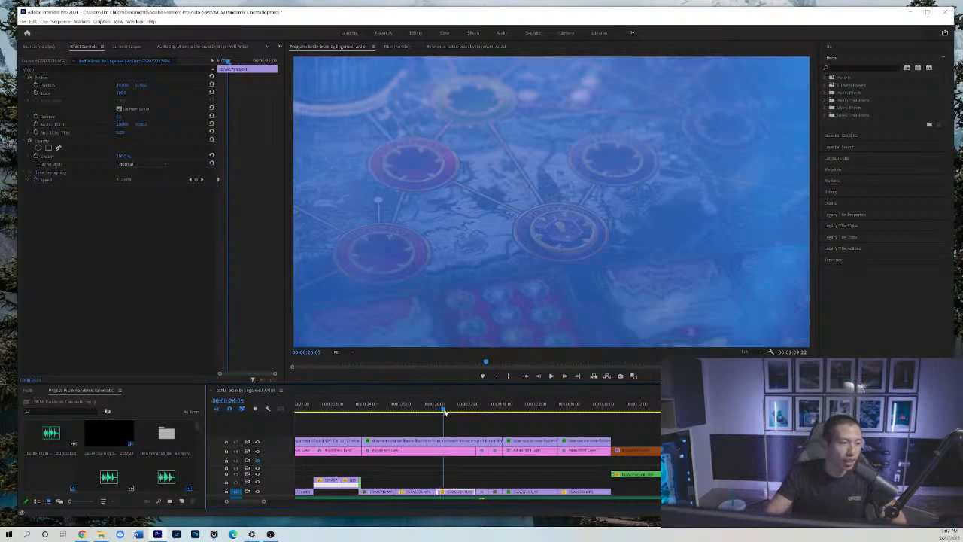
pyautogui.moveTo(444, 412); pyautogui.dragTo(453, 411)
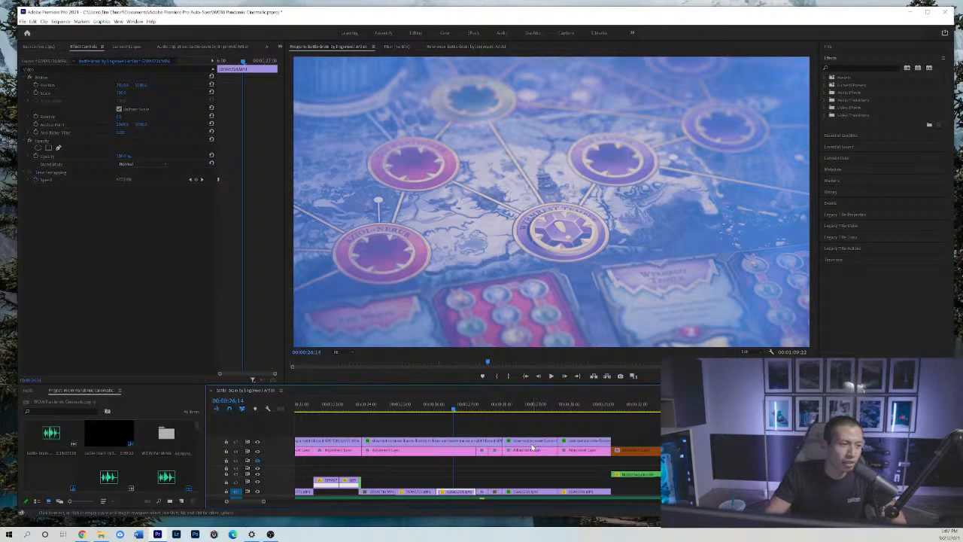
# Scrub back and forth between 00:00:26:06 and 00:00:26:14 to examine how the blue haze changes over the board map.
pyautogui.click(502, 432)
pyautogui.press('=')
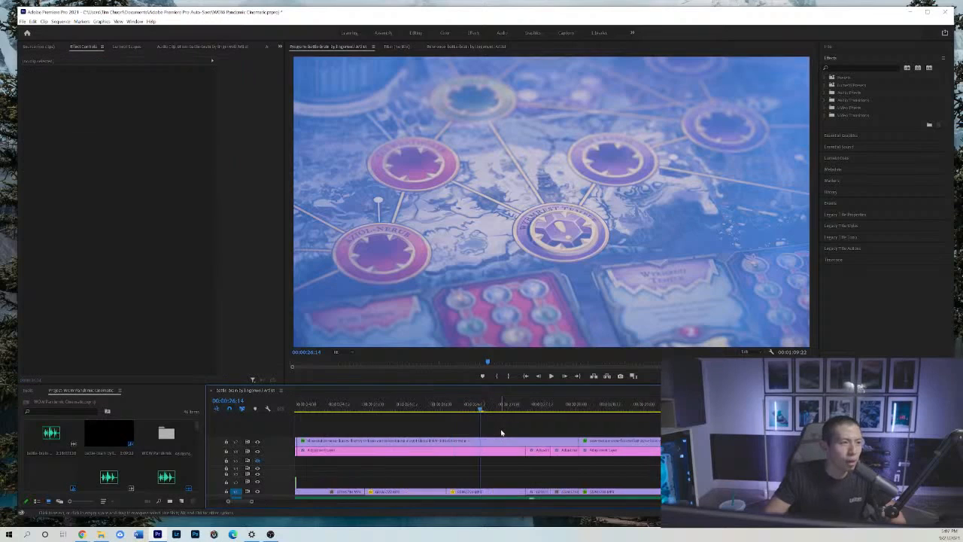
pyautogui.press('-')
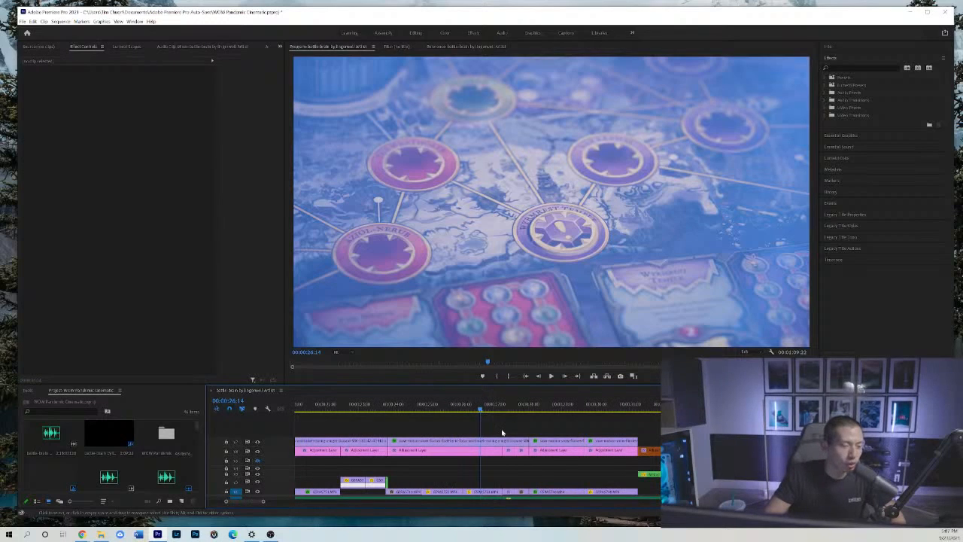
pyautogui.click(479, 410)
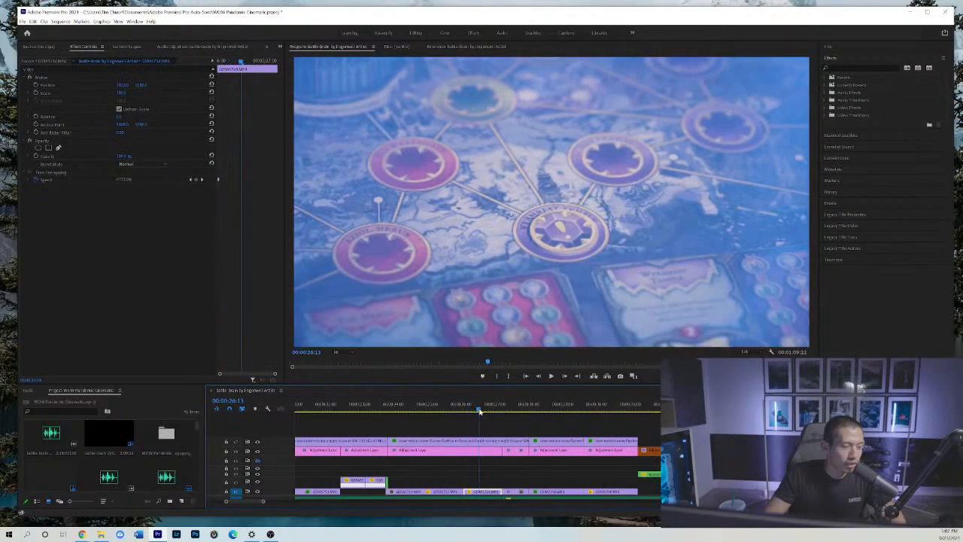
pyautogui.moveTo(479, 410); pyautogui.dragTo(470, 410)
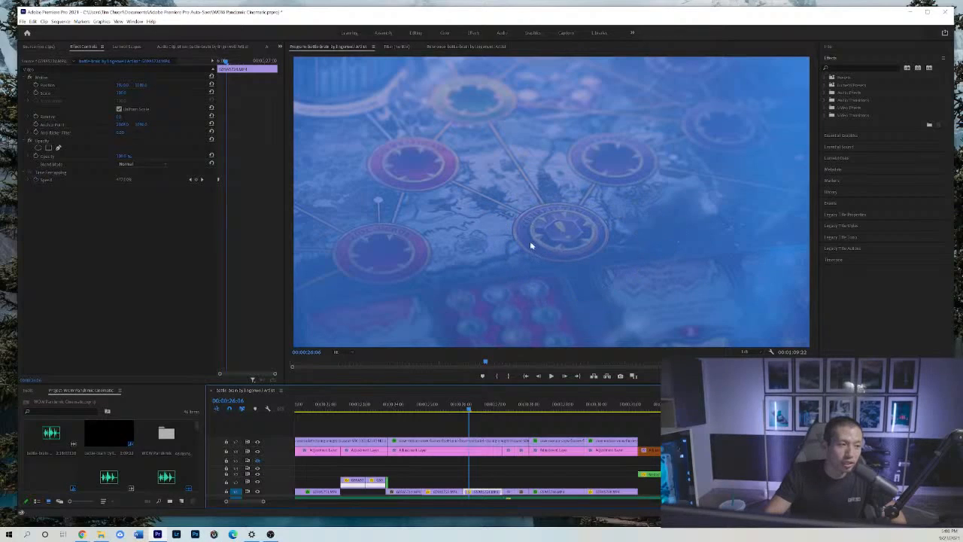
pyautogui.click(481, 407)
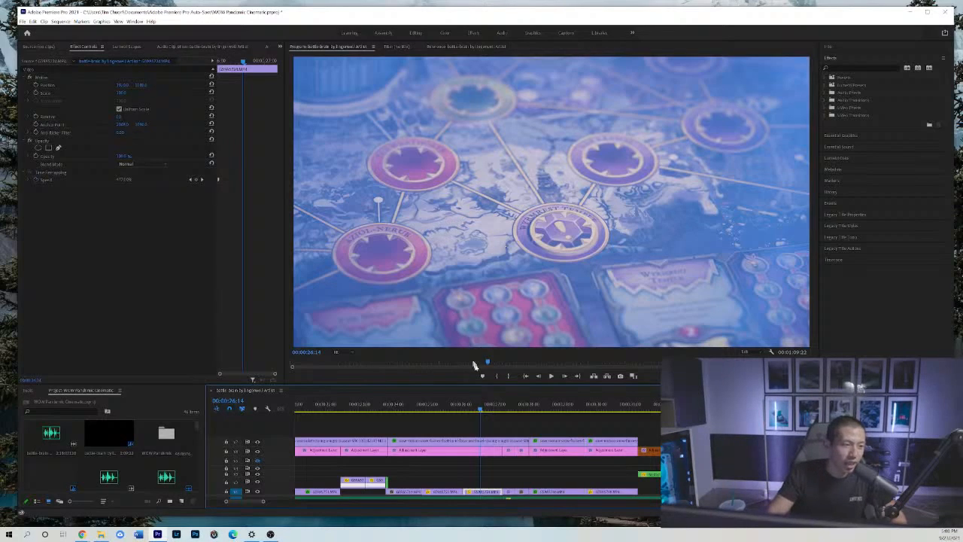
pyautogui.moveTo(487, 406); pyautogui.dragTo(470, 406)
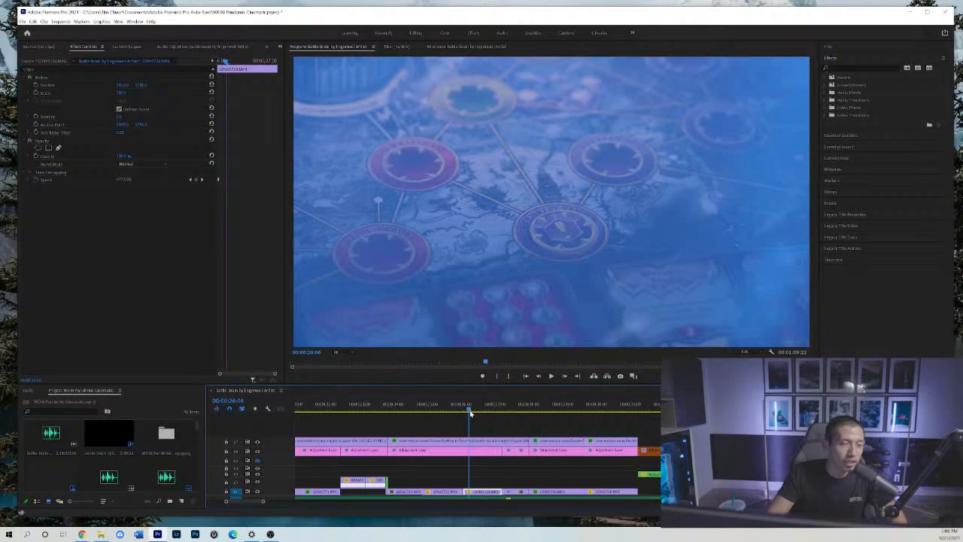
pyautogui.moveTo(470, 413); pyautogui.dragTo(480, 409)
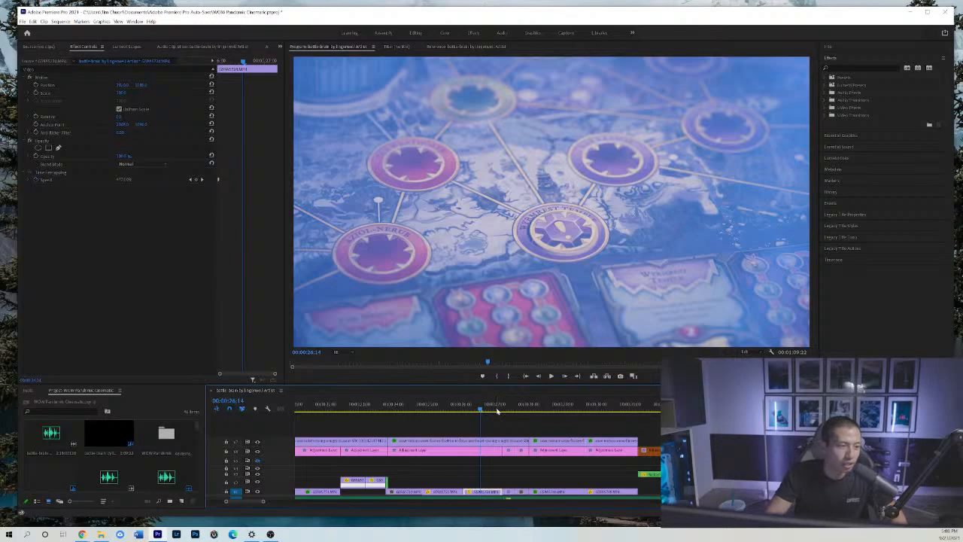
# Scrub ahead to the wide tower shot at 00:00:27:10 and show its neighbouring clips in the timeline.
pyautogui.moveTo(497, 410); pyautogui.dragTo(510, 414)
pyautogui.click(524, 431)
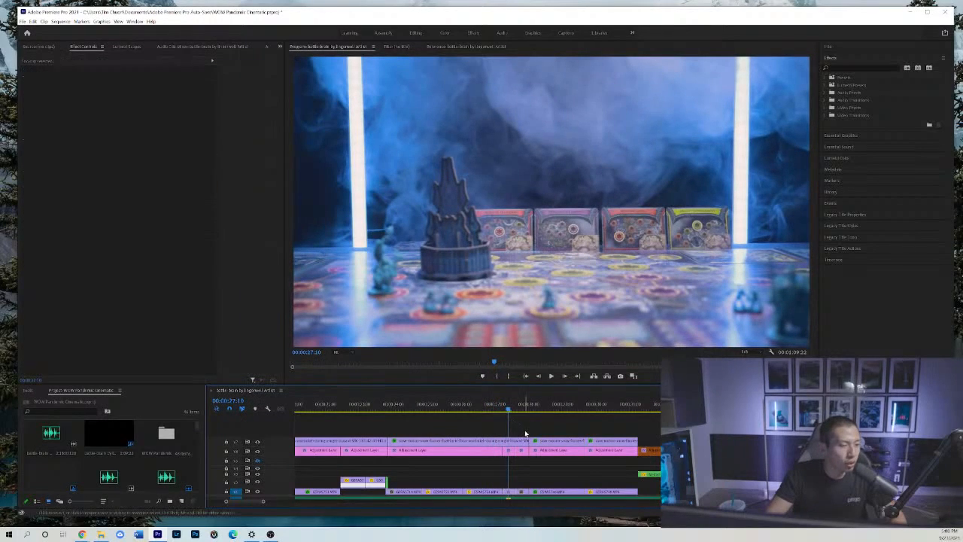
pyautogui.press('-')
pyautogui.press('=')
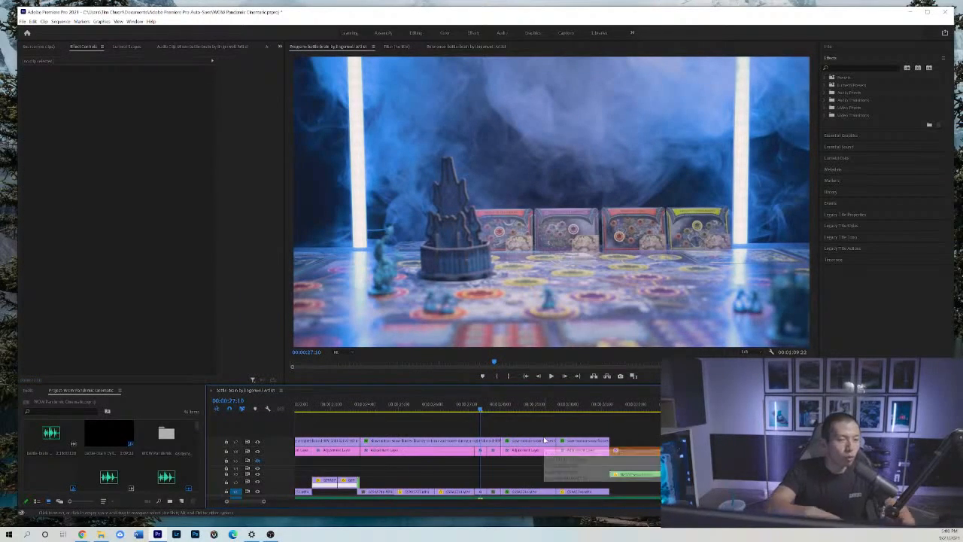
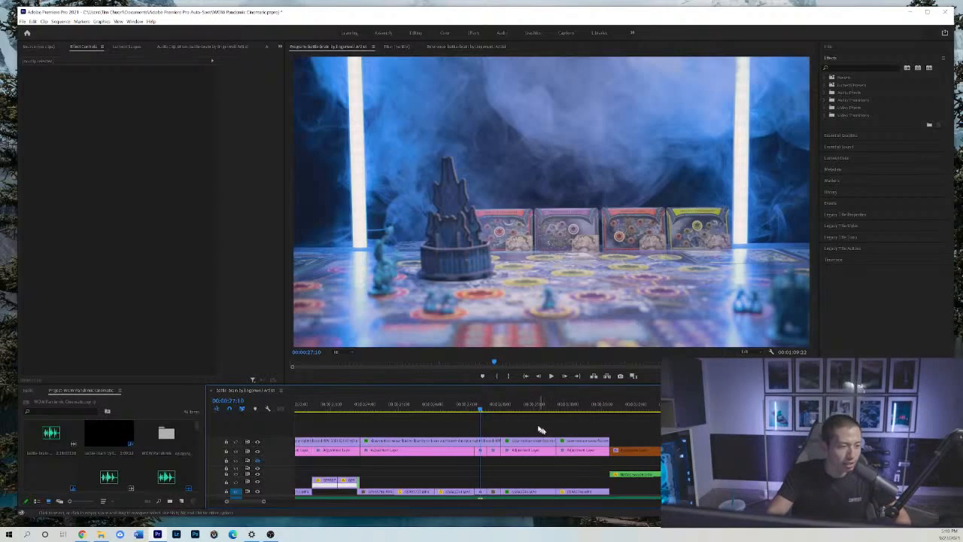
# Play the shots leading into the dice close-up, stop at 00:00:28:09, and enlarge the surrounding clips in the timeline.
pyautogui.press('-')
pyautogui.press('-')
pyautogui.click(468, 406)
pyautogui.press('space')
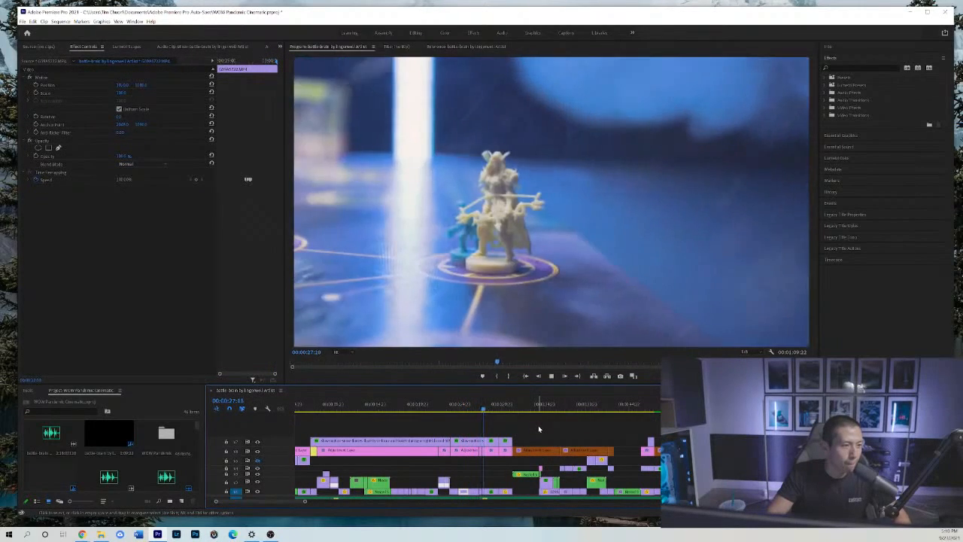
pyautogui.press('space')
pyautogui.press('=')
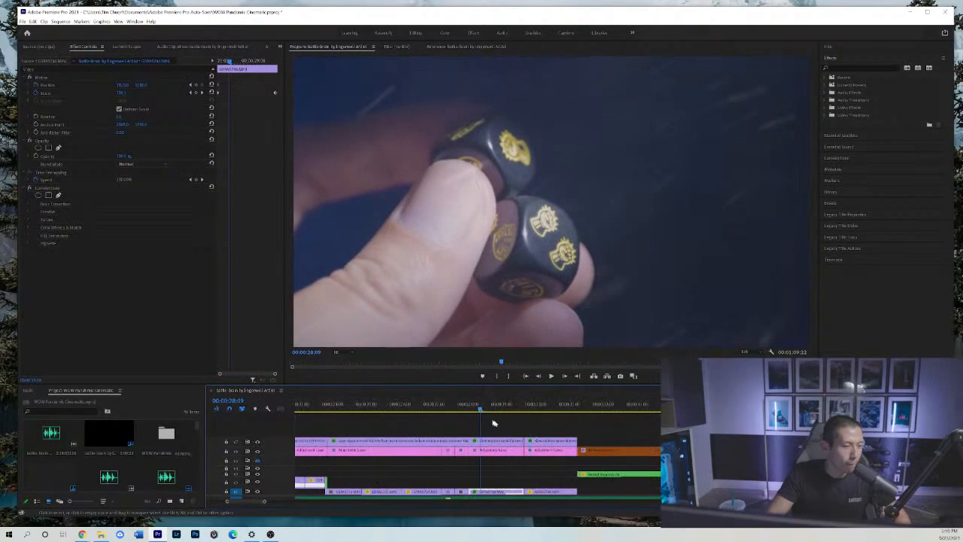
# Return to the board map shot and replay the transition from 00:00:27:01 into the dice close-up, stopping at 00:00:28:10.
pyautogui.click(444, 408)
pyautogui.moveTo(444, 409); pyautogui.dragTo(432, 410)
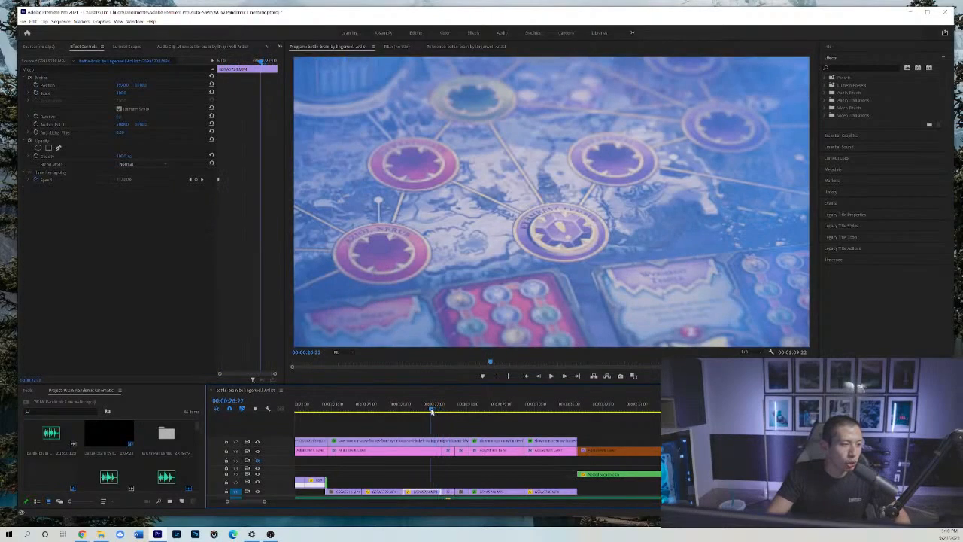
pyautogui.click(477, 419)
pyautogui.scroll(-2, 479, 420)
pyautogui.scroll(-2, 499, 427)
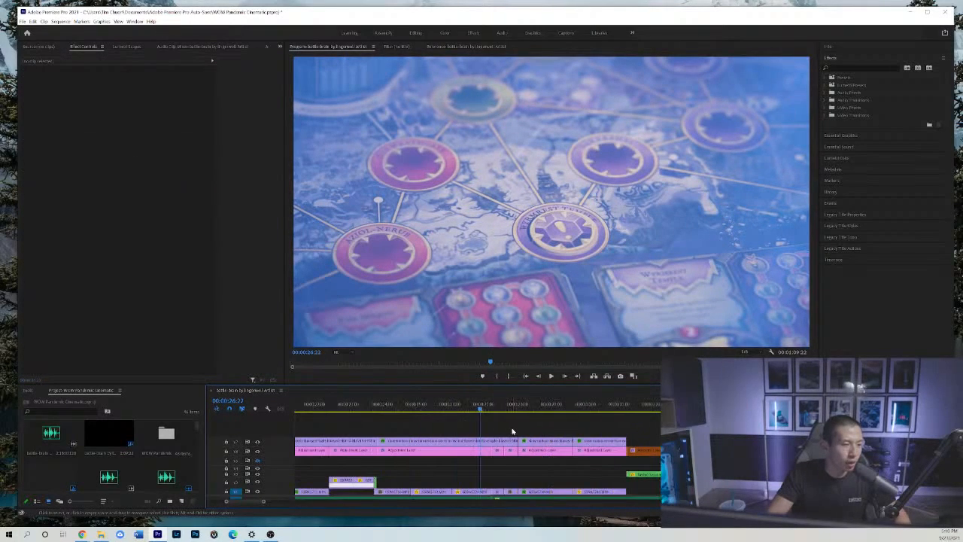
pyautogui.moveTo(494, 410); pyautogui.dragTo(484, 409)
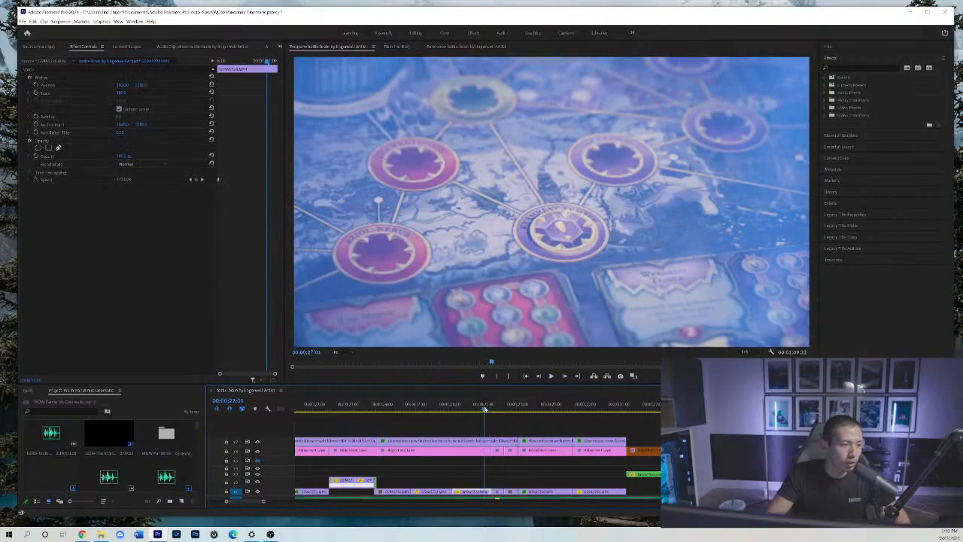
pyautogui.press('space')
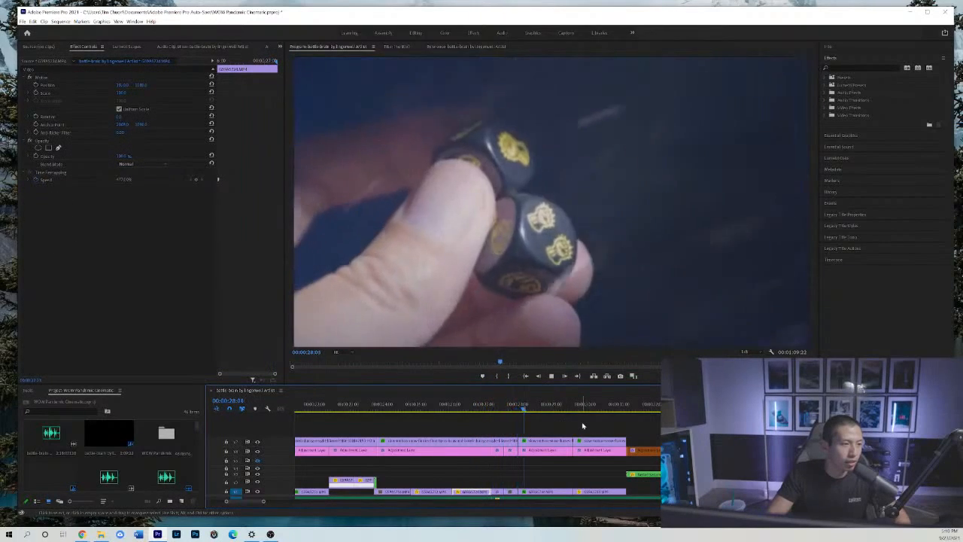
pyautogui.press('space')
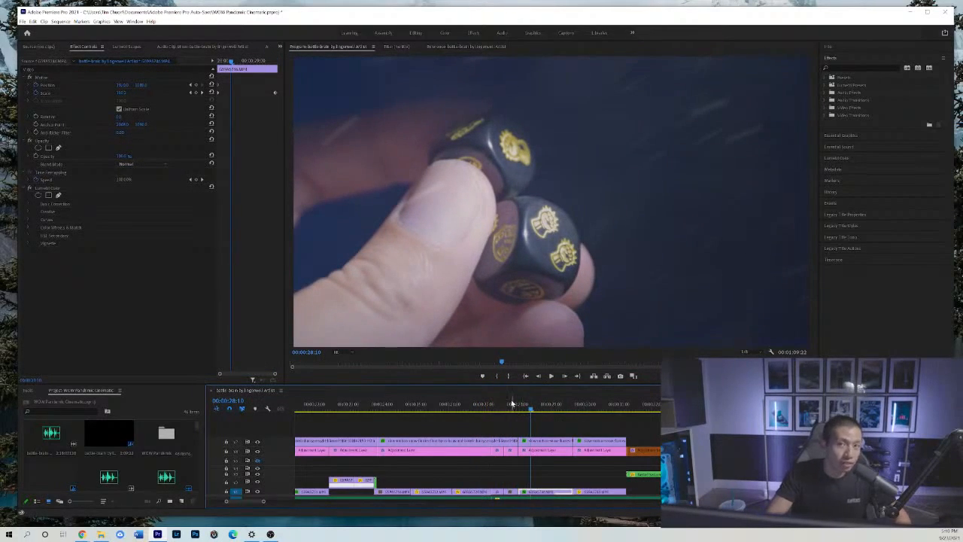
# Scrub from the wide tower shot at 00:00:27:07 towards the dice close-up and play into it.
pyautogui.moveTo(501, 404); pyautogui.dragTo(495, 404)
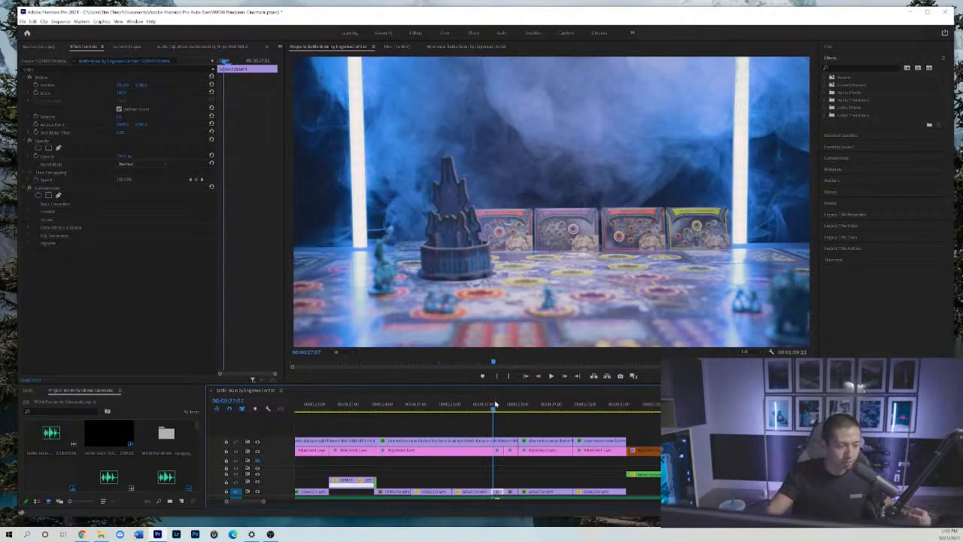
pyautogui.click(488, 404)
pyautogui.moveTo(487, 405); pyautogui.dragTo(519, 411)
pyautogui.press('space')
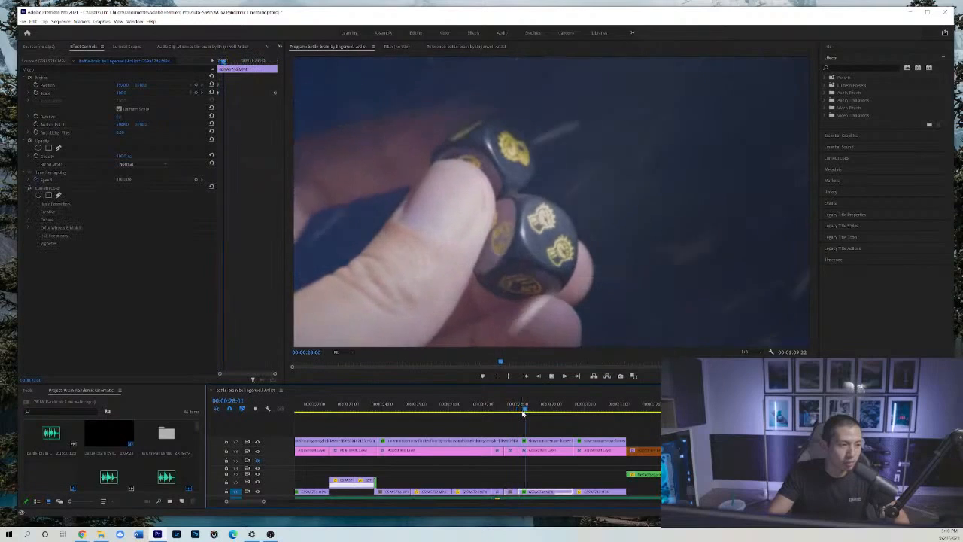
# Return to the board map shot at 00:00:27:00 and play through to the snowy figure shot, stopping at 00:00:33:10.
pyautogui.press('-')
pyautogui.click(482, 407)
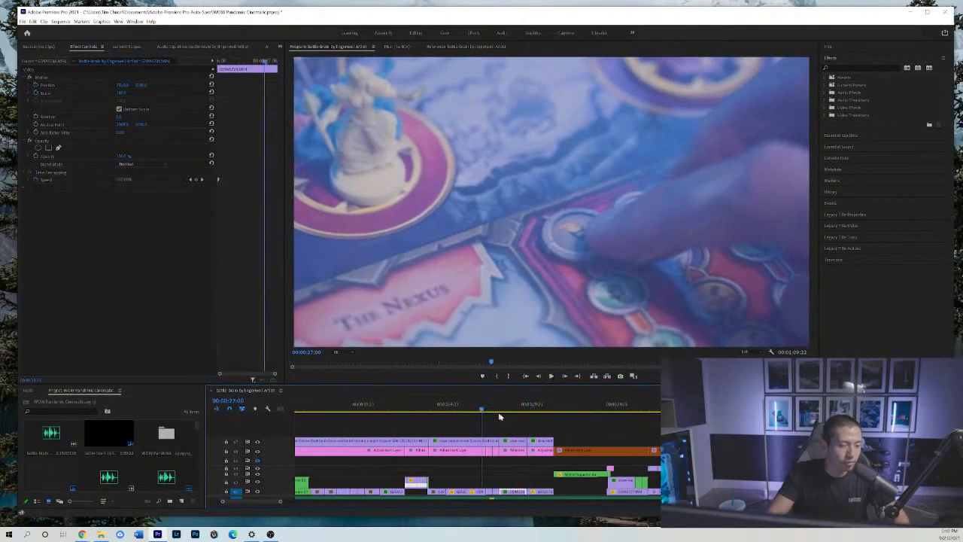
pyautogui.click(516, 426)
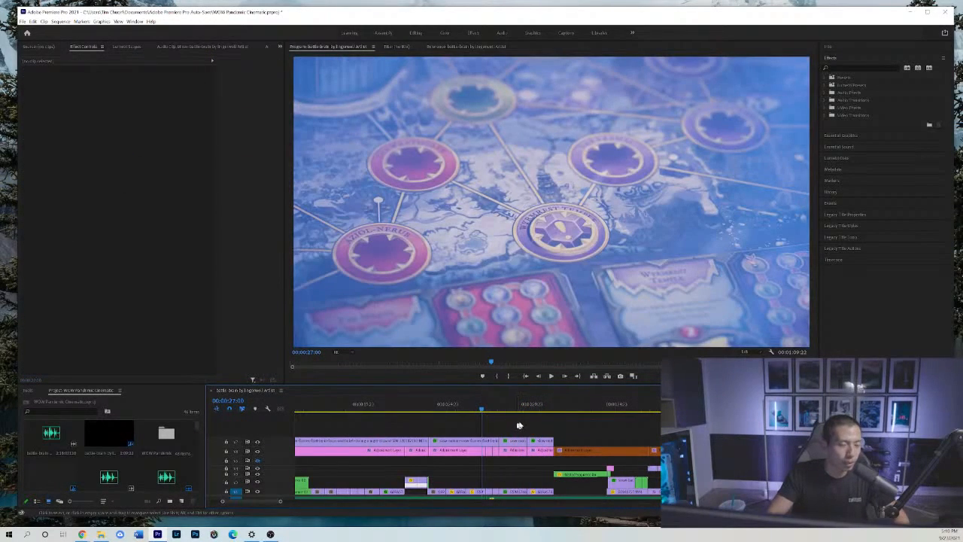
pyautogui.press('-')
pyautogui.press('space')
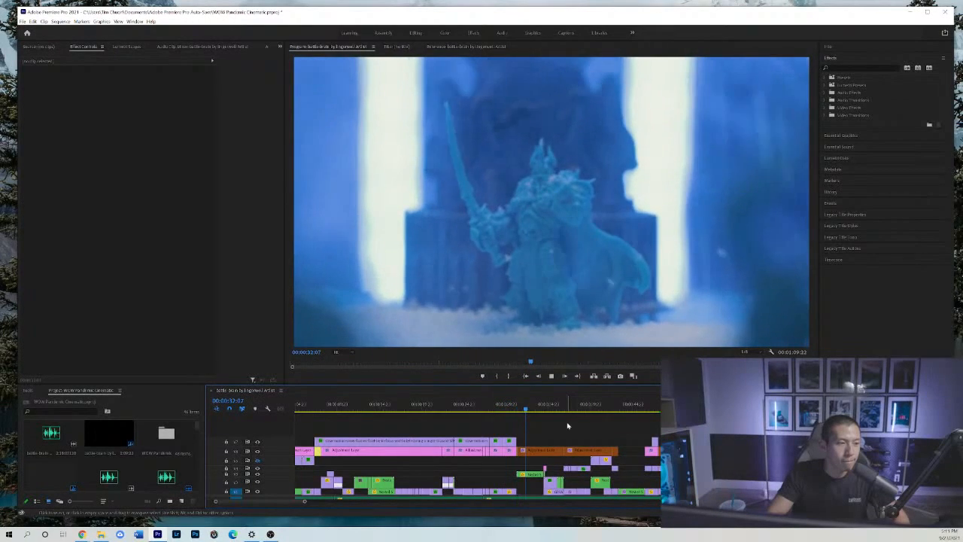
pyautogui.press('space')
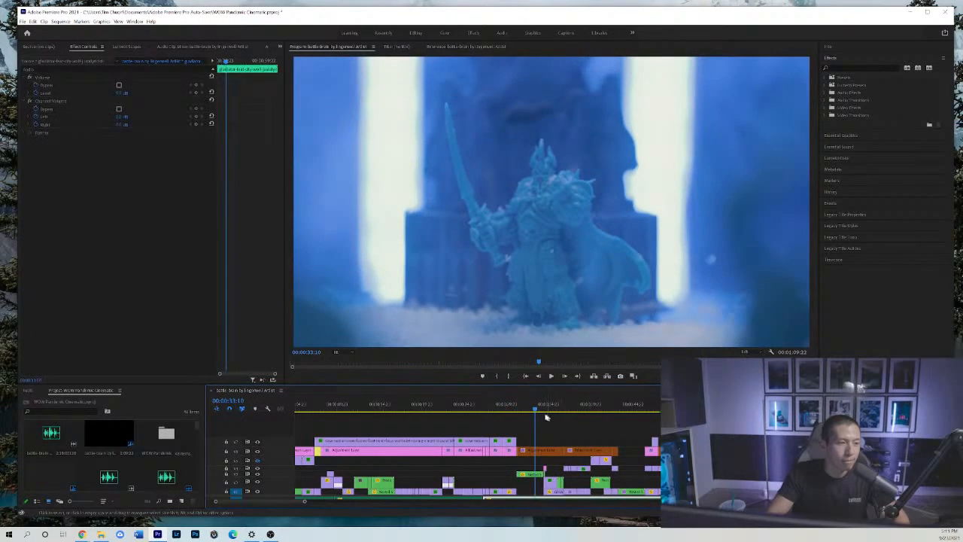
# Examine the dice close-up between 00:00:28:02 and 00:00:28:15 and the hand-and-token shot between 00:00:29:18 and 00:00:31:05.
pyautogui.click(496, 407)
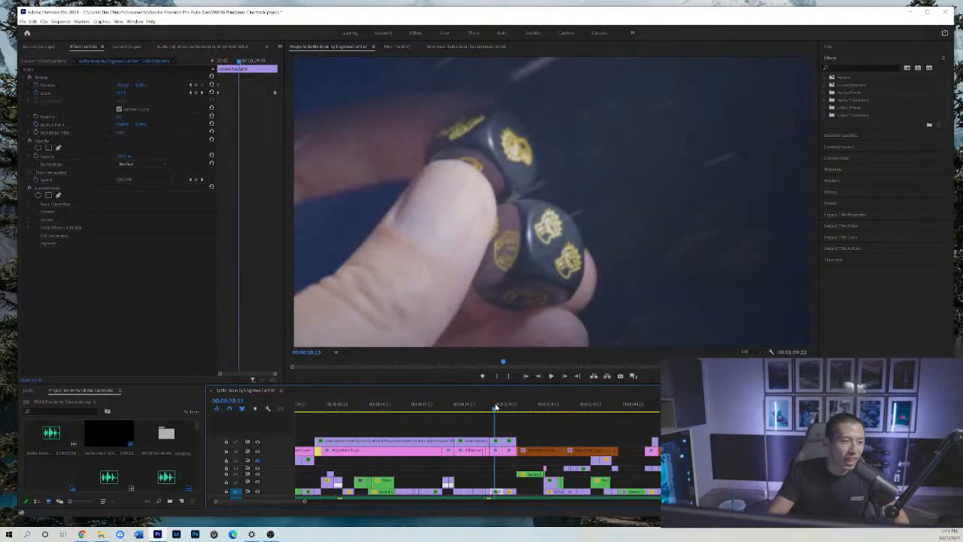
pyautogui.click(491, 407)
pyautogui.click(489, 407)
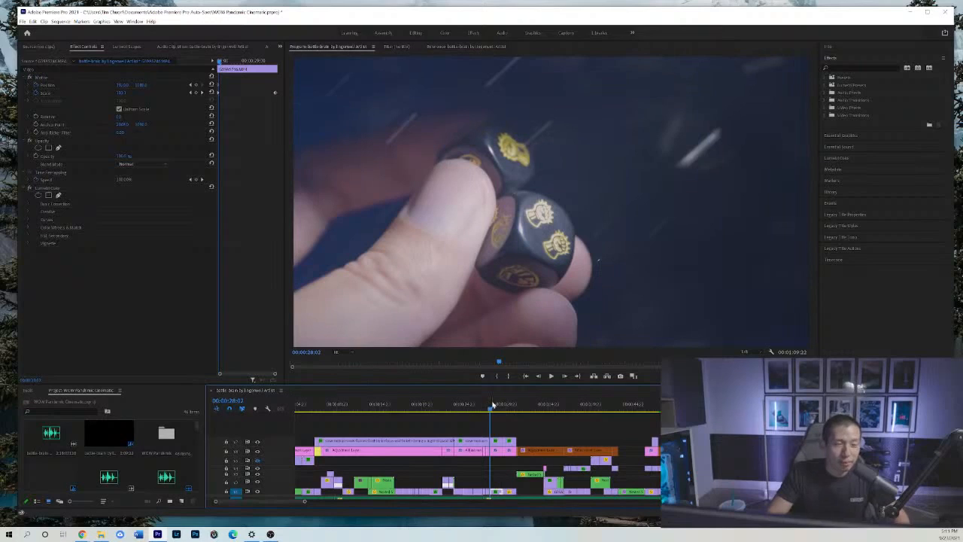
pyautogui.click(501, 407)
pyautogui.click(504, 407)
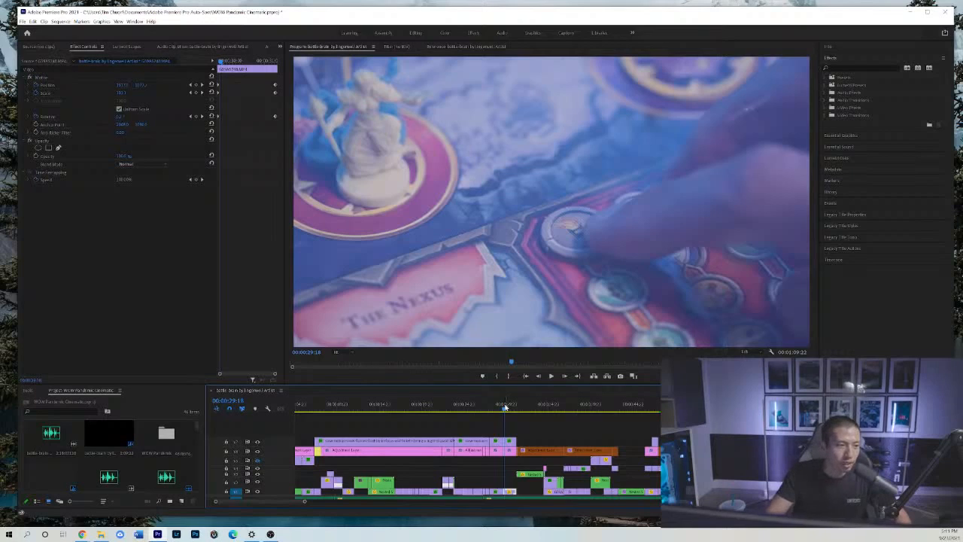
pyautogui.click(516, 407)
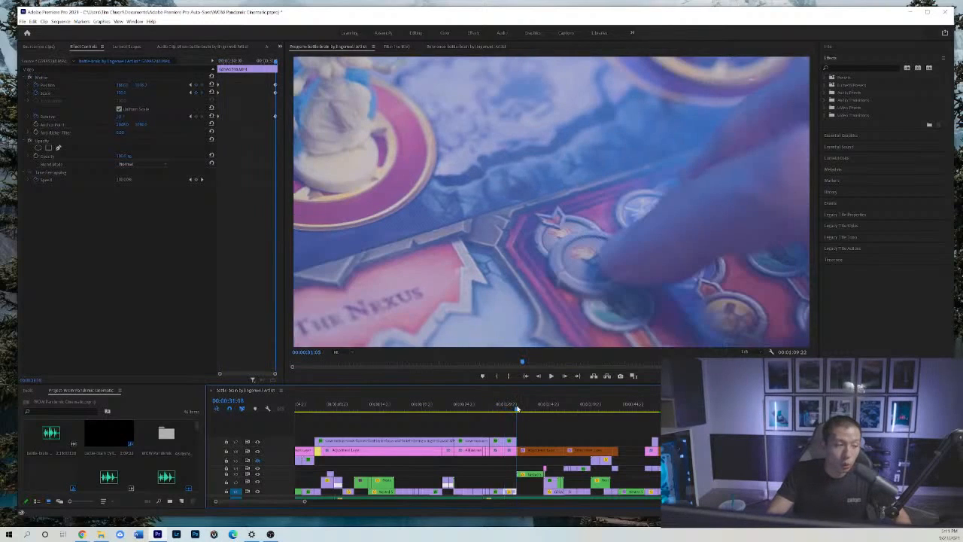
# Preview the start of the snowy figure shot, and go back through the token shot to the dice close-up at 00:00:29:13.
pyautogui.press('space')
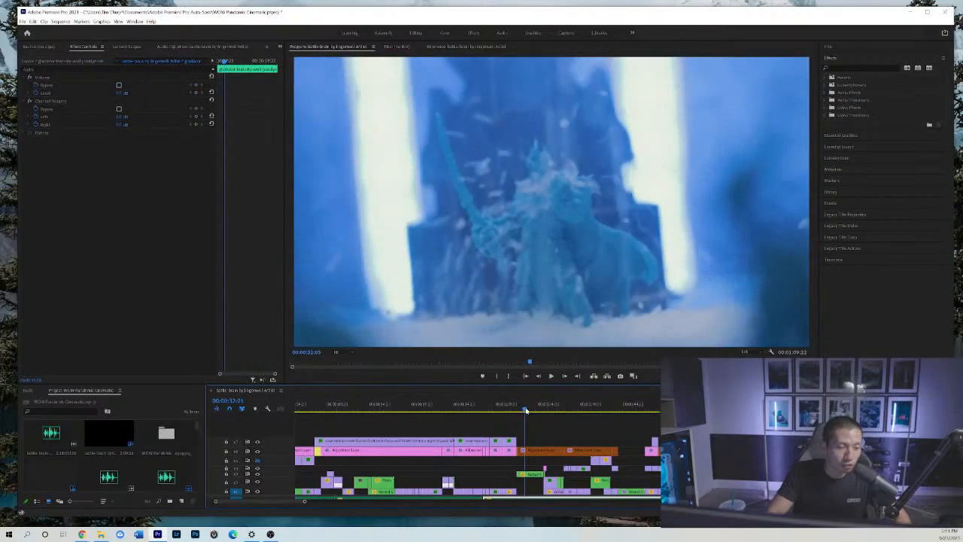
pyautogui.click(512, 411)
pyautogui.click(508, 413)
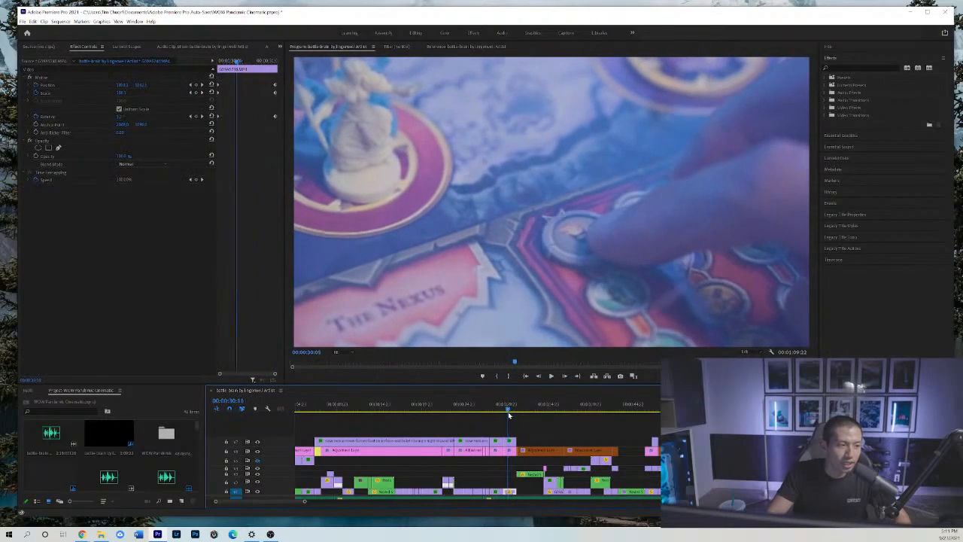
pyautogui.click(505, 412)
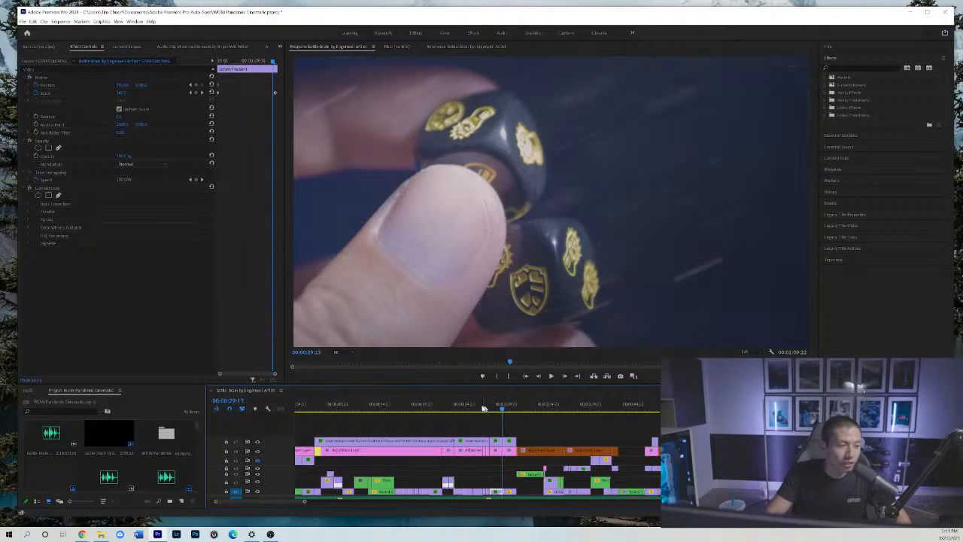
# Replay the run of shots from the board map at 00:00:26:23 and stop on the snowy figure shot at 00:00:33:10.
pyautogui.click(482, 407)
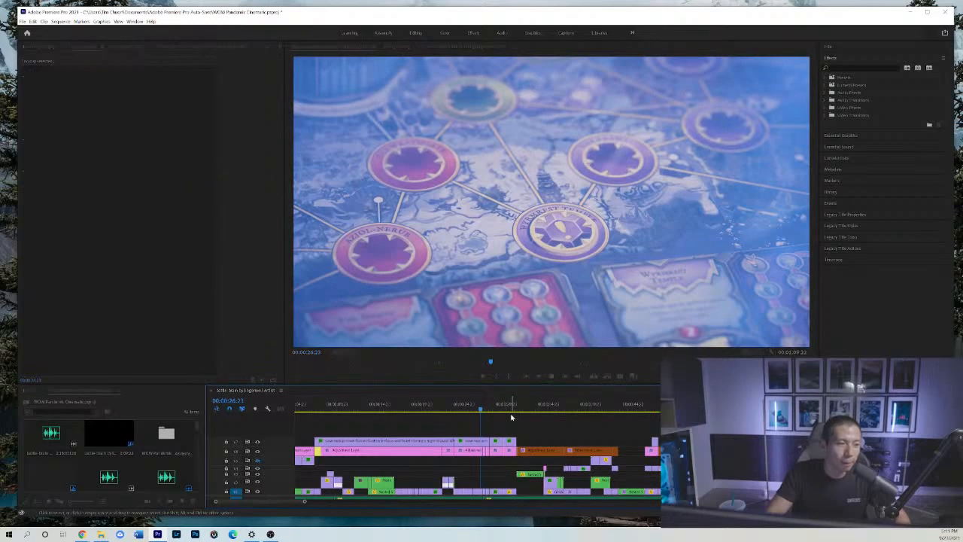
pyautogui.press('space')
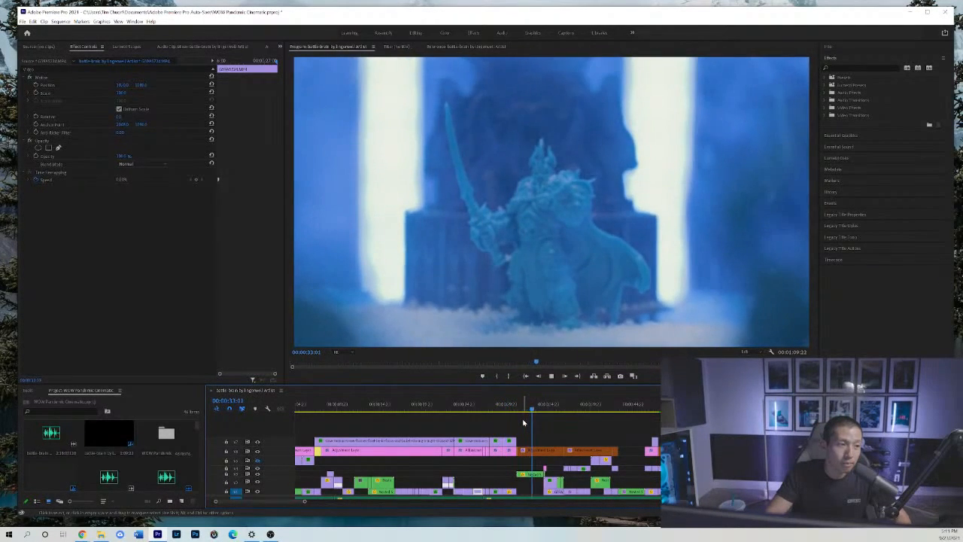
pyautogui.press('space')
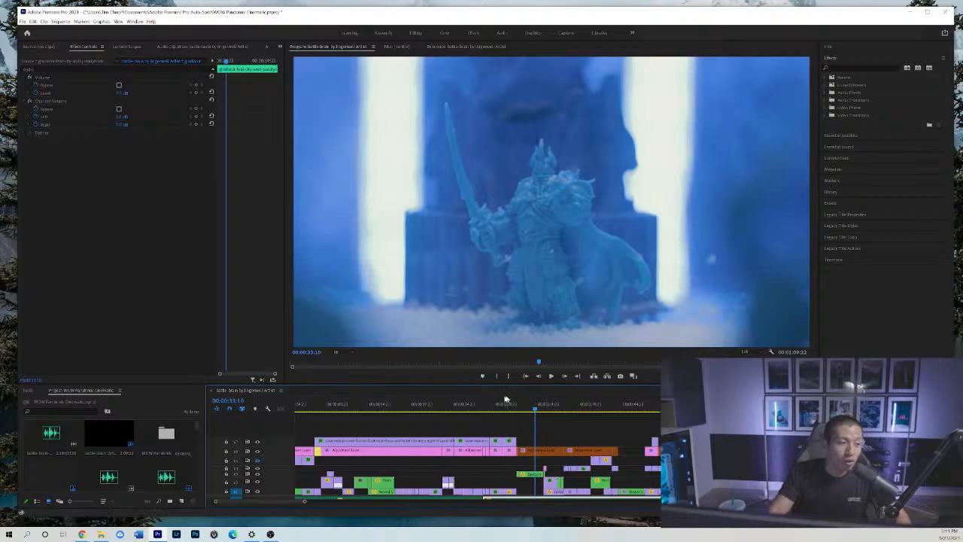
# Scrub from the dice close-up at 00:00:28:20 into the snowy figure shot and examine its falling snow around 00:00:31:13.
pyautogui.moveTo(481, 404); pyautogui.dragTo(496, 407)
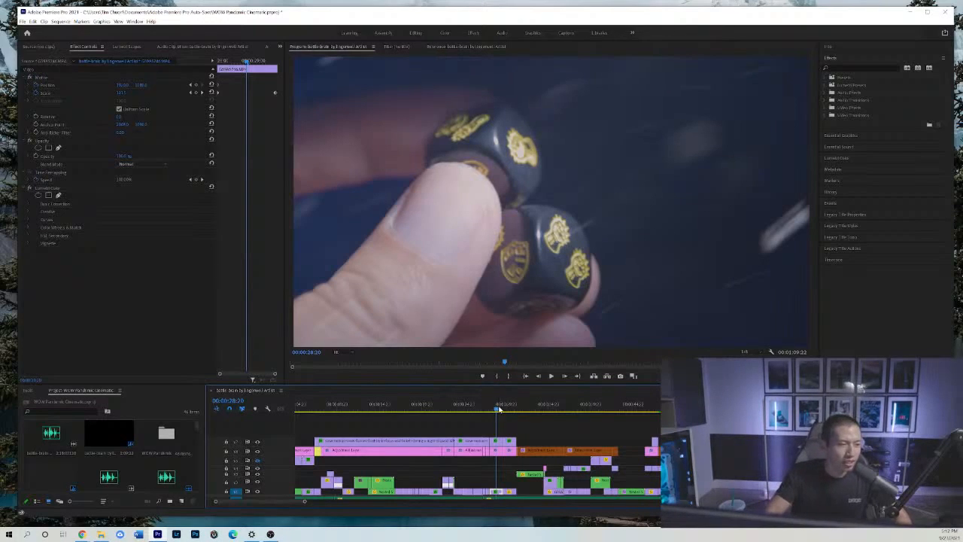
pyautogui.moveTo(499, 408); pyautogui.dragTo(520, 411)
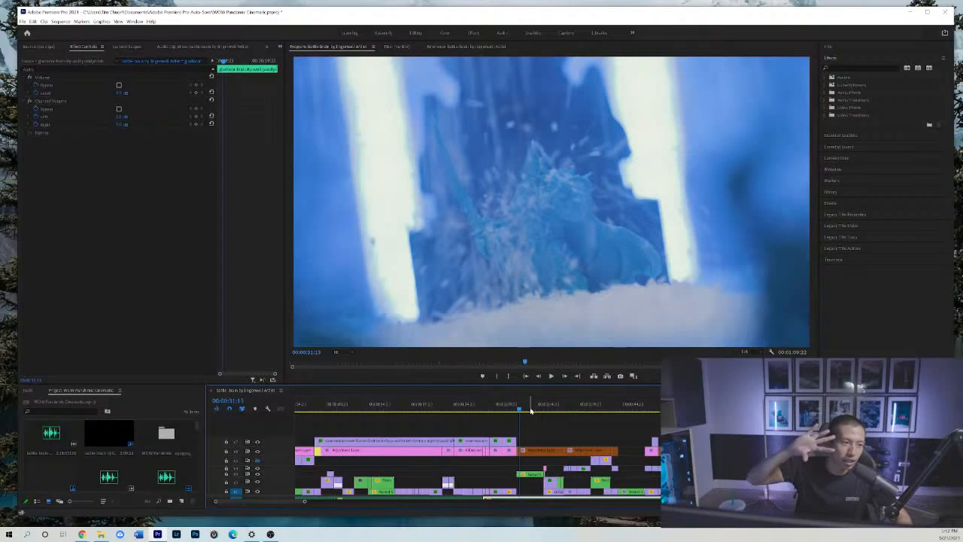
pyautogui.click(523, 407)
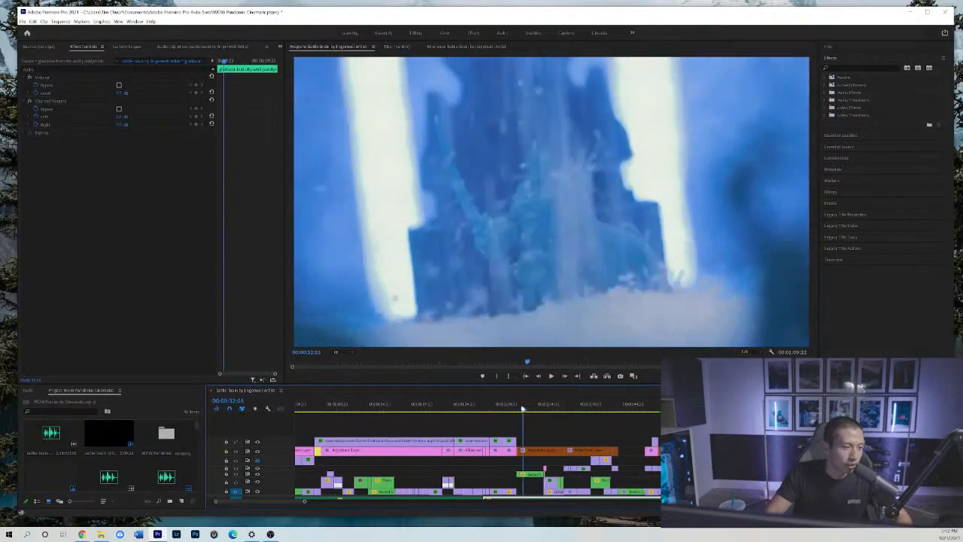
pyautogui.moveTo(523, 406); pyautogui.dragTo(518, 407)
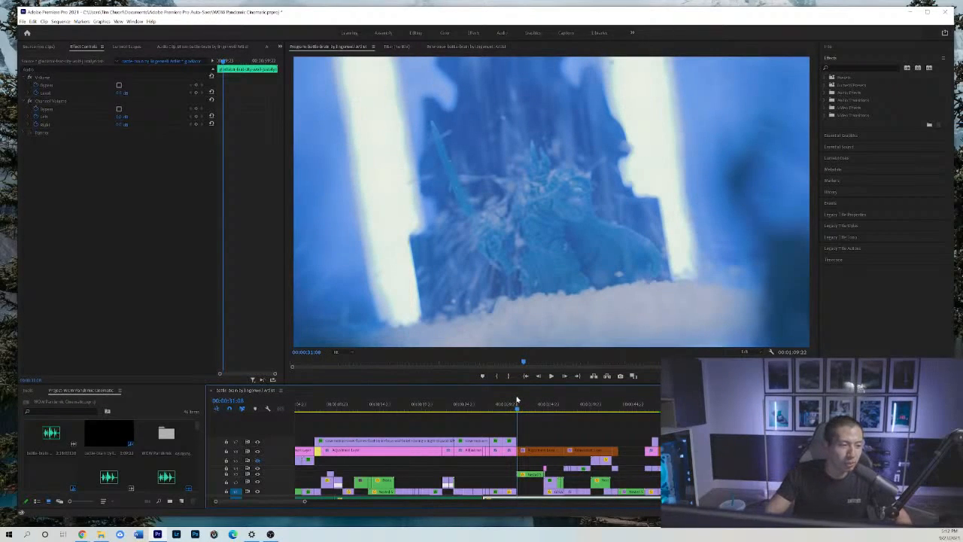
# Play the tilting snowy figure shot from its start, and return to its opening frames near 00:00:31:16.
pyautogui.press('space')
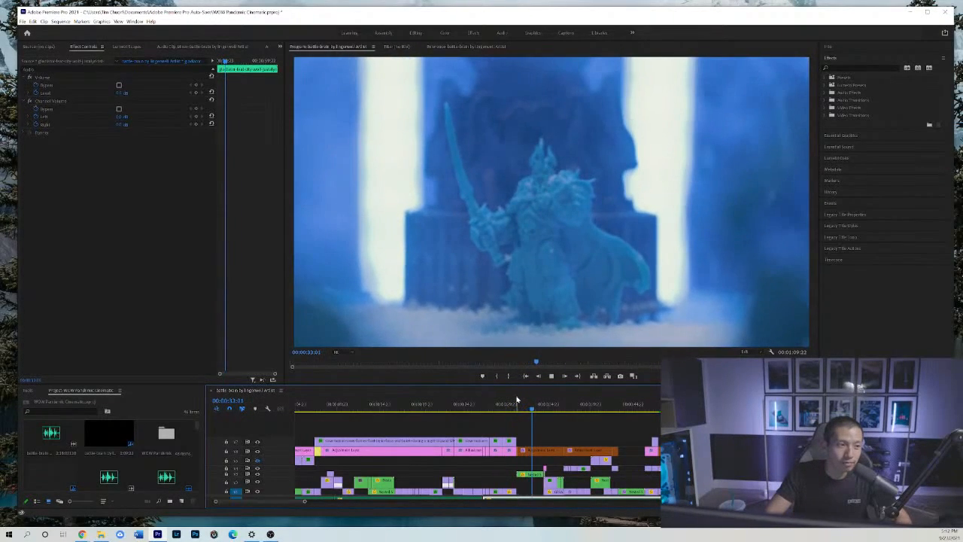
pyautogui.click(512, 409)
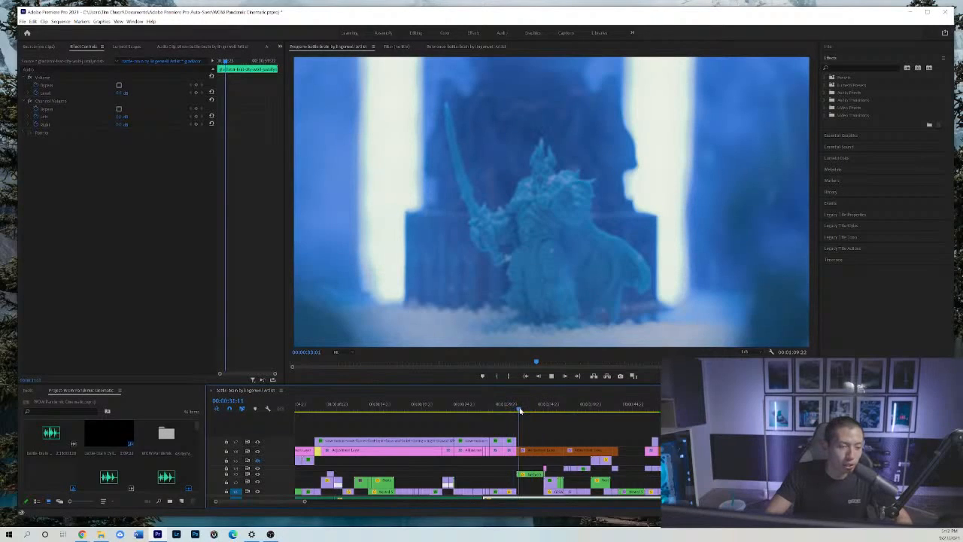
pyautogui.press('space')
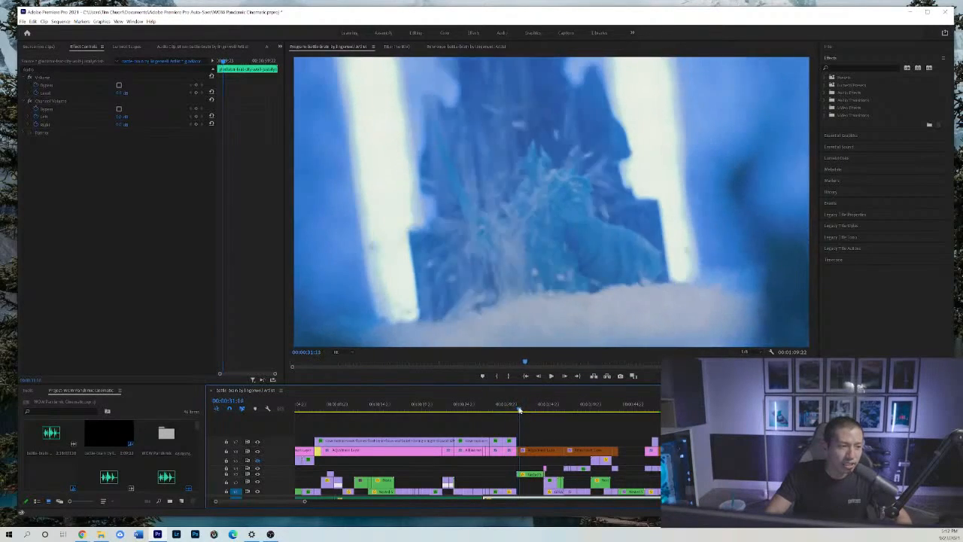
# Inspect the effect settings of the adjustment layer and the nested sequence over the snowy figure shot, scrubbing to 00:00:32:14.
pyautogui.click(535, 449)
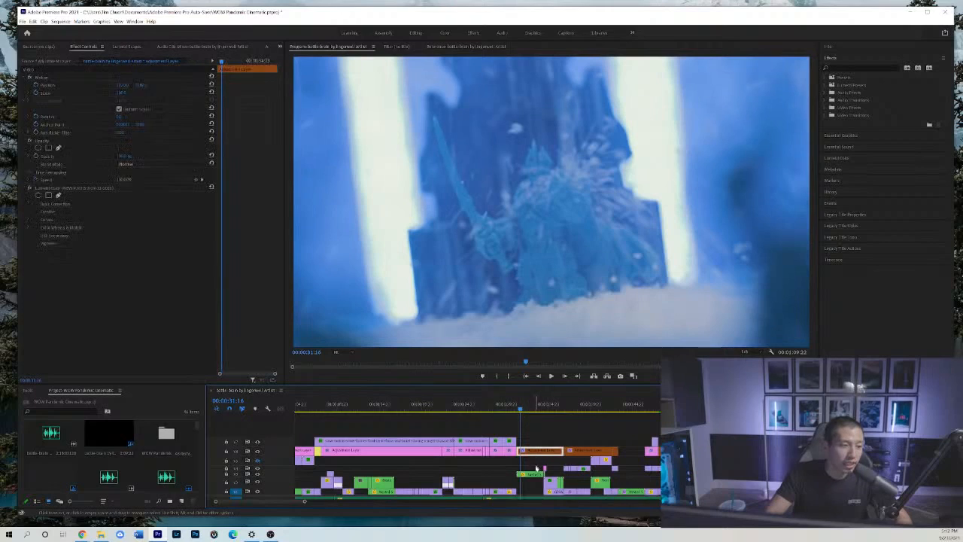
pyautogui.click(531, 474)
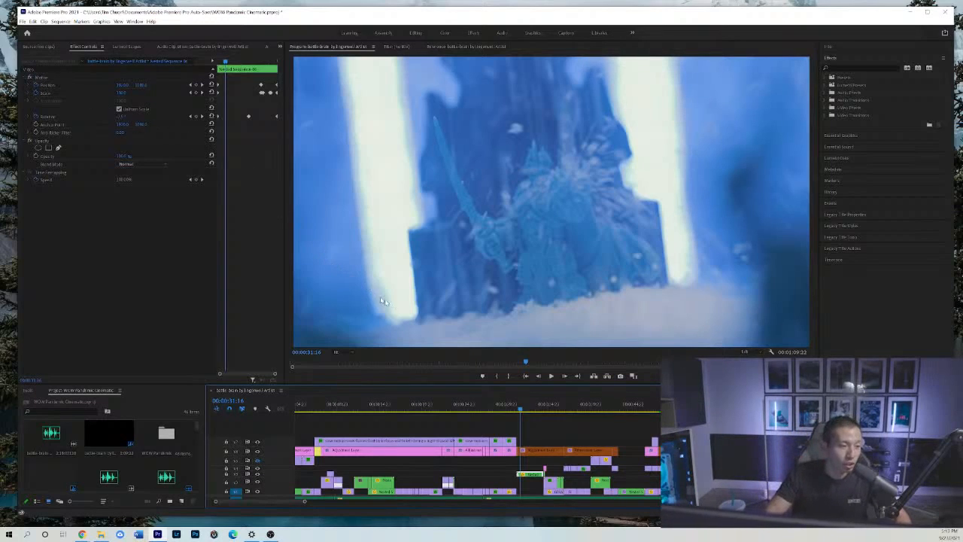
pyautogui.moveTo(515, 410); pyautogui.dragTo(530, 411)
pyautogui.click(532, 474)
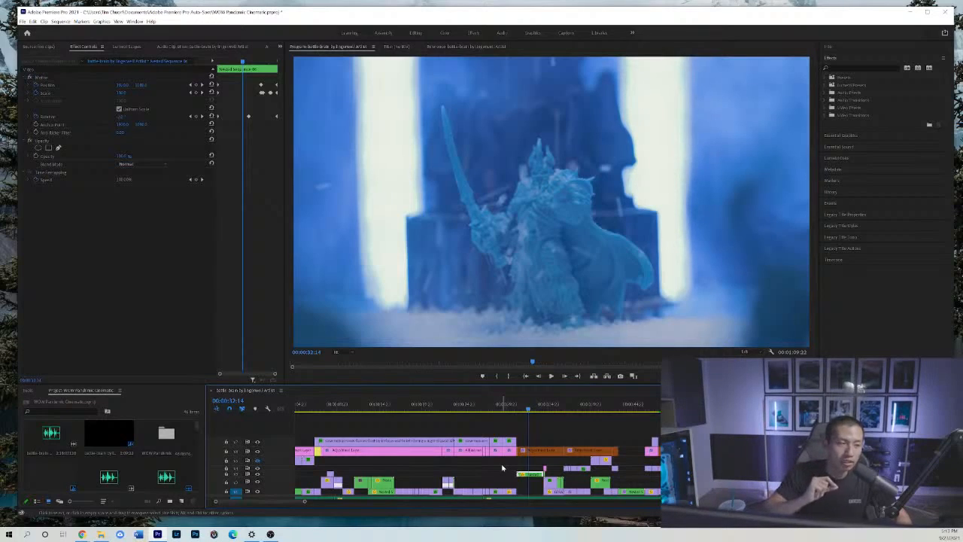
# Scrub repeatedly through the nested sequence's rotation movement in the snowy figure shot, ending at 00:00:33:03.
pyautogui.click(521, 408)
pyautogui.moveTo(521, 408); pyautogui.dragTo(538, 405)
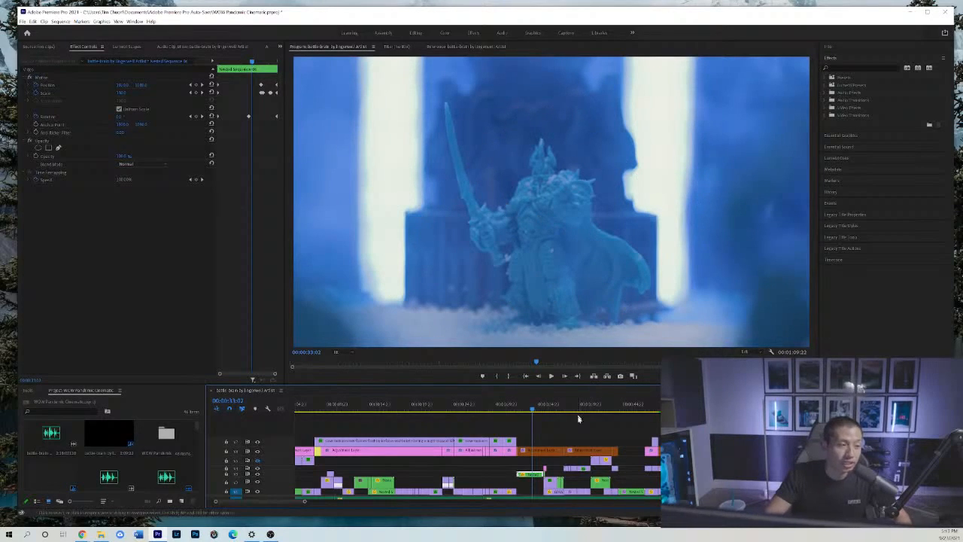
pyautogui.moveTo(524, 412); pyautogui.dragTo(533, 410)
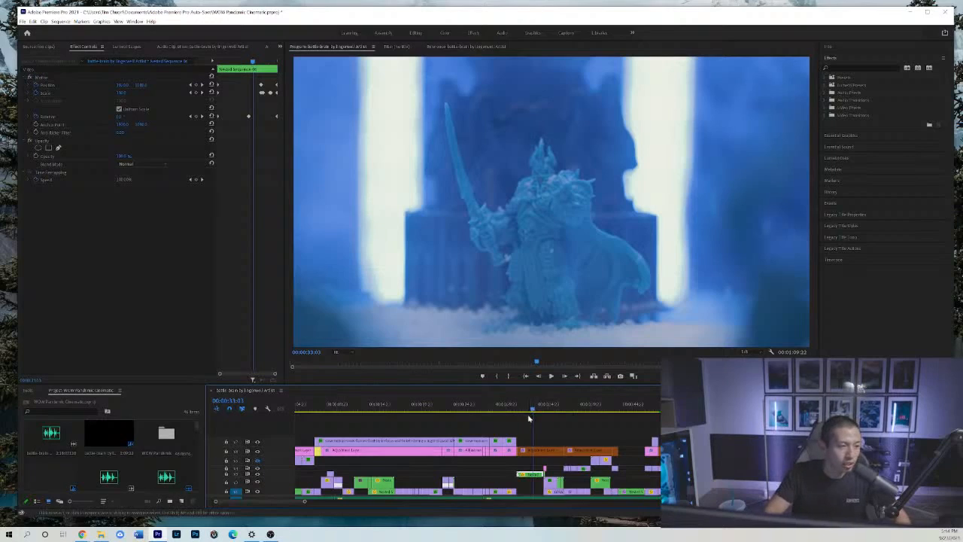
# Play from the snowy figure shot at 00:00:33:03 into the card fan shot, stopping at 00:00:35:17.
pyautogui.click(536, 420)
pyautogui.press('-')
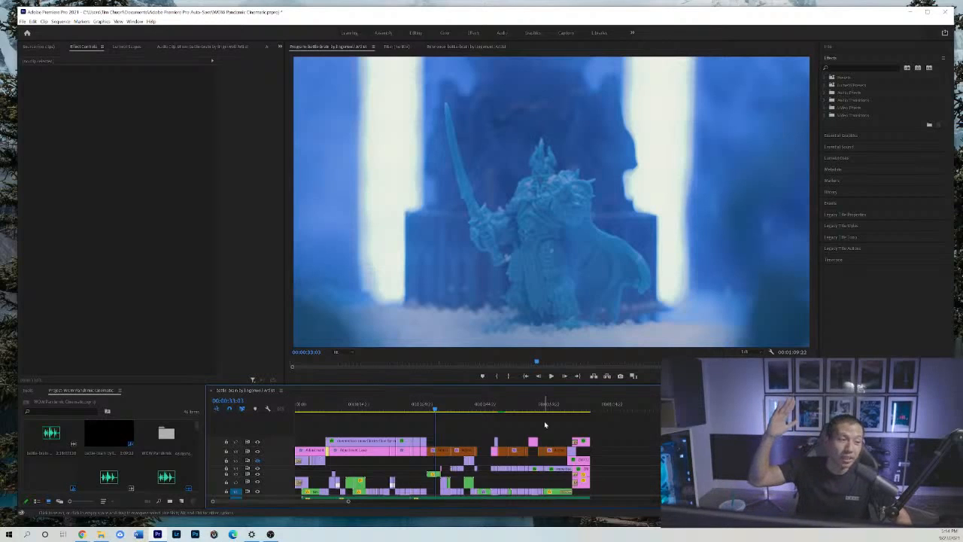
pyautogui.press('space')
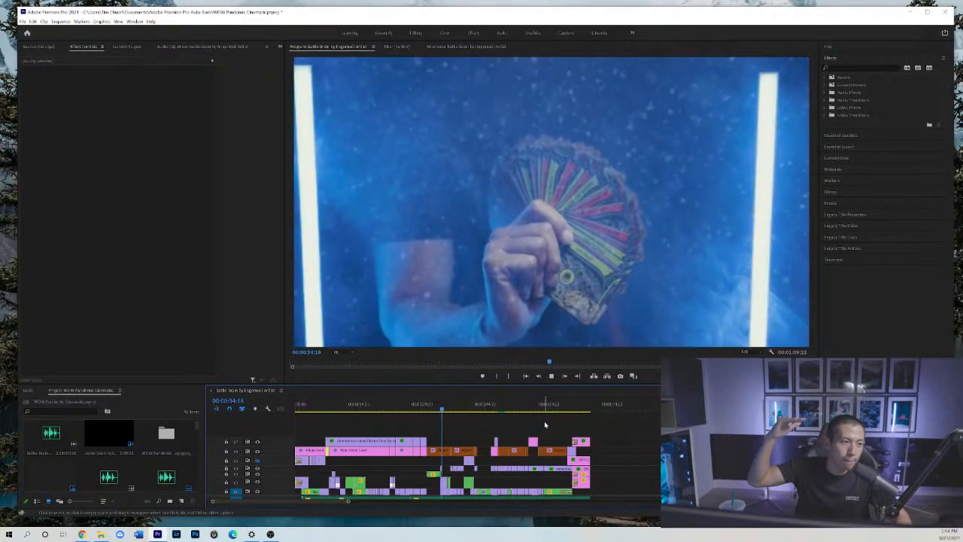
pyautogui.press('space')
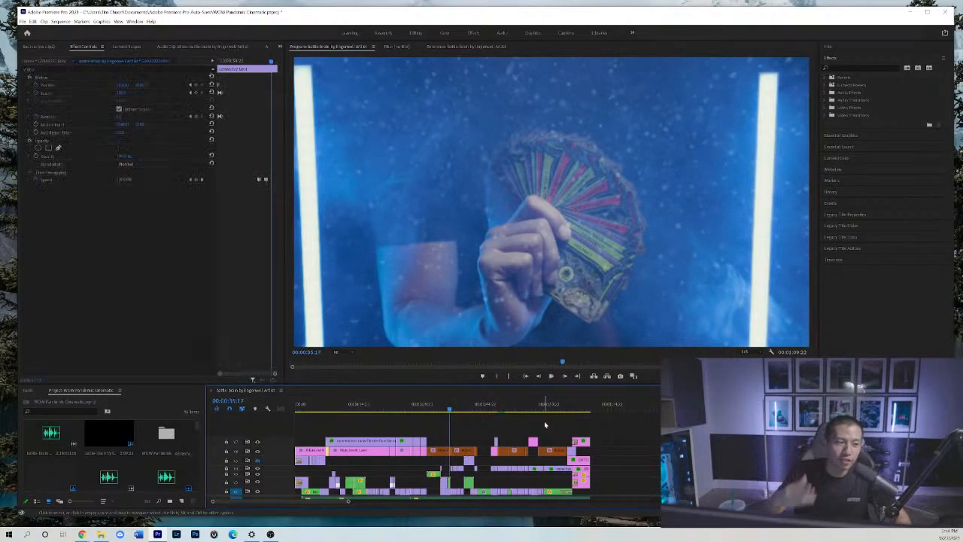
# Replay the lead-in to the snowy figure from the token close-up at 00:00:30:16 and from the dice close-up at 00:00:29:04.
pyautogui.click(425, 406)
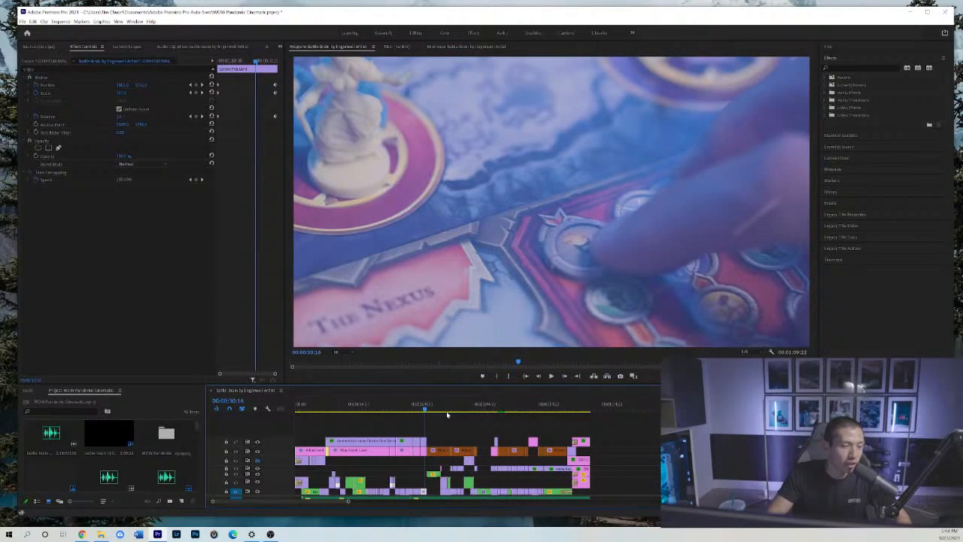
pyautogui.press('space')
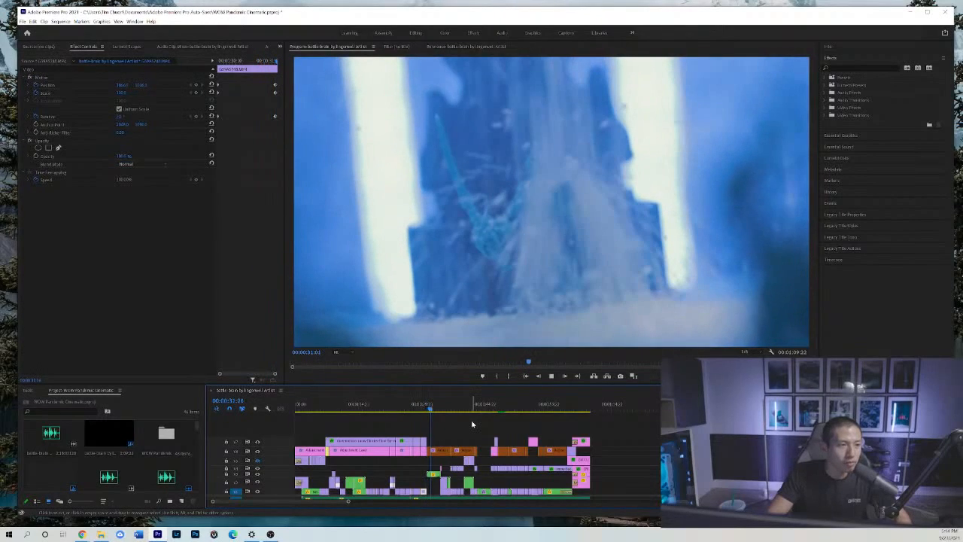
pyautogui.press('space')
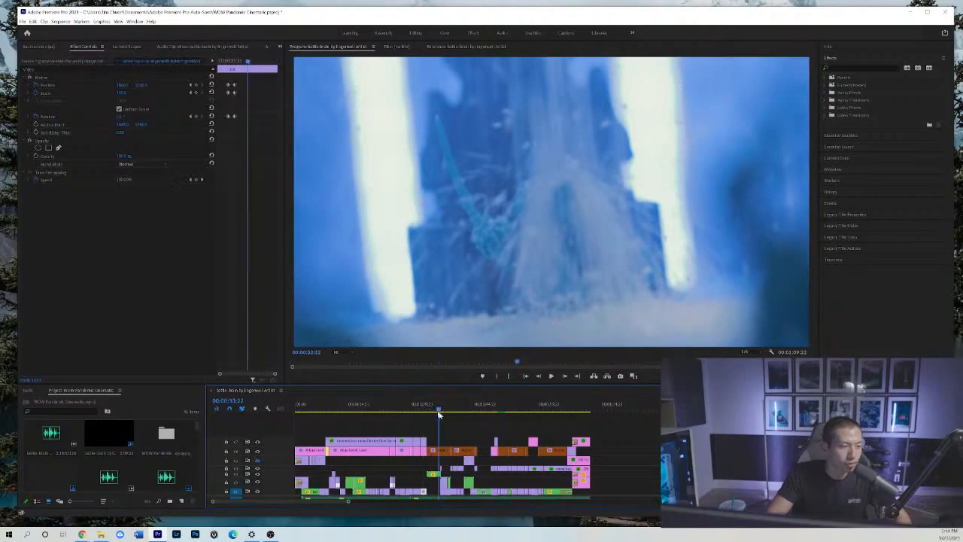
pyautogui.click(419, 408)
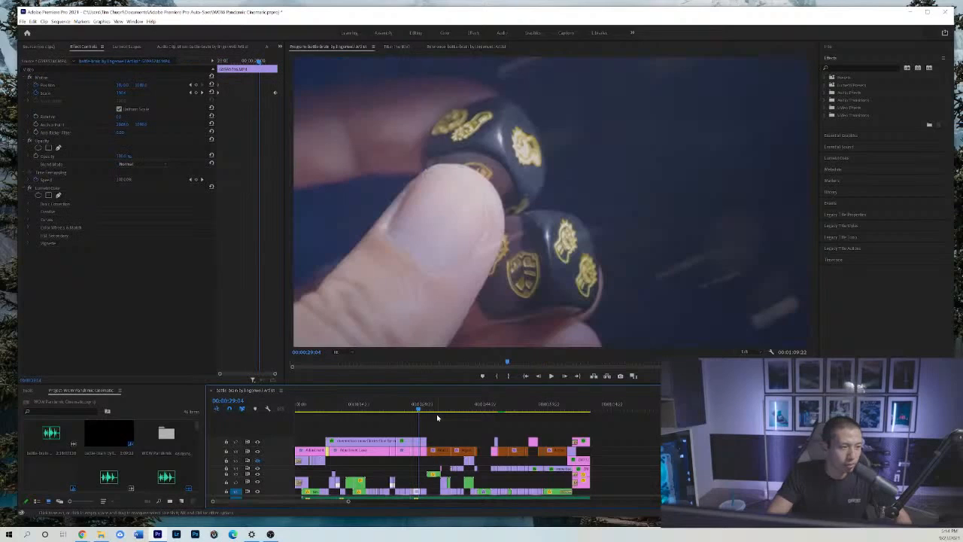
pyautogui.press('space')
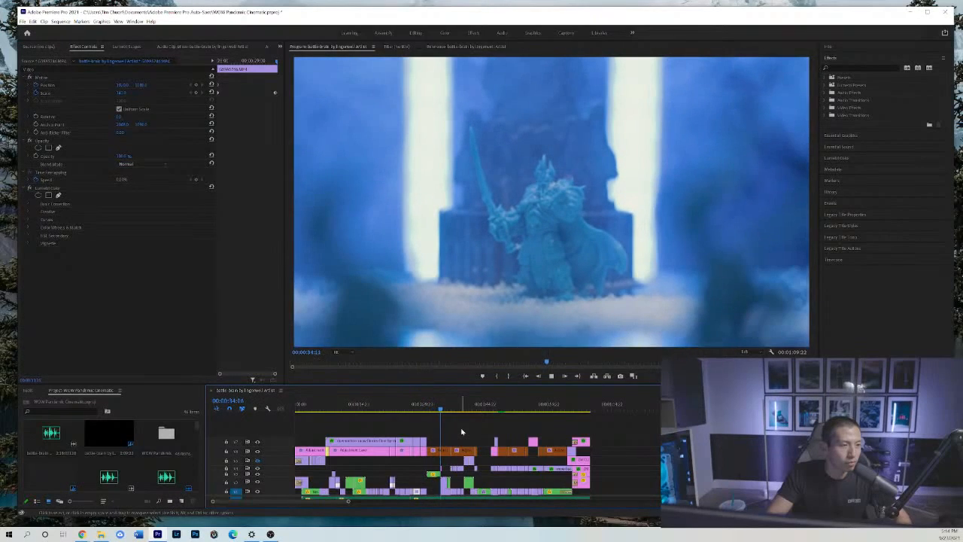
pyautogui.press('space')
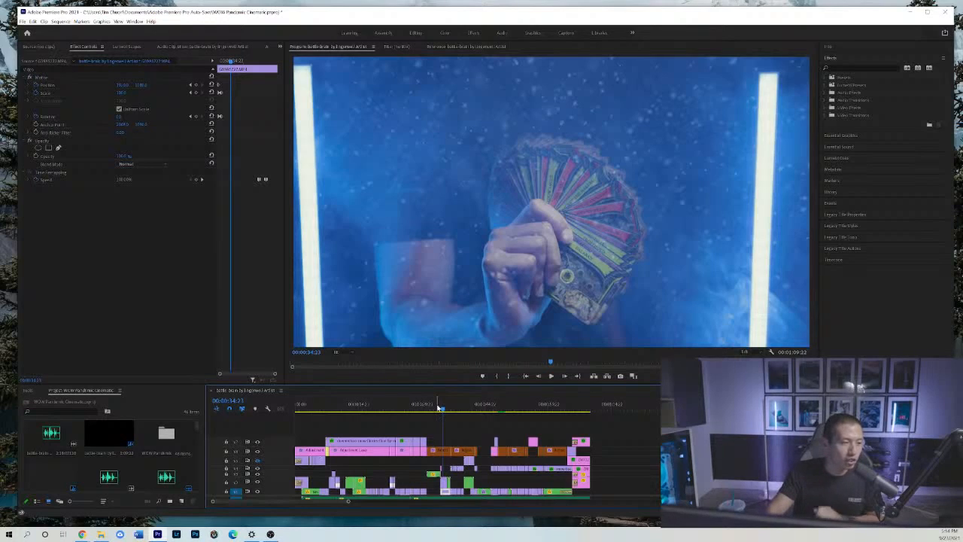
# Scrub the snowy figure shot from 00:00:32:06 and play across its cut into the card fan shot, stopping at 00:00:35:19.
pyautogui.moveTo(440, 408); pyautogui.dragTo(432, 410)
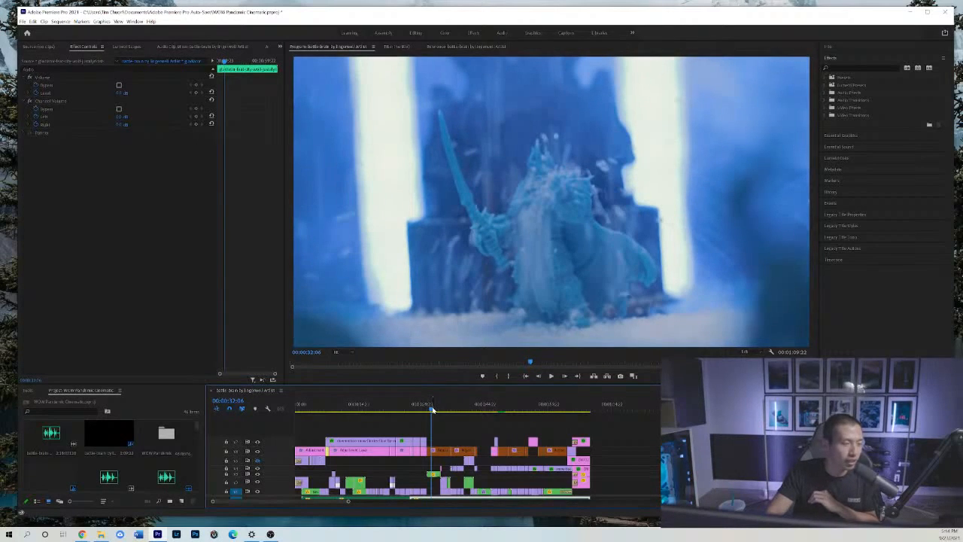
pyautogui.moveTo(433, 410)
pyautogui.mouseDown()
pyautogui.moveTo(459, 410)
pyautogui.moveTo(438, 412)
pyautogui.mouseUp()
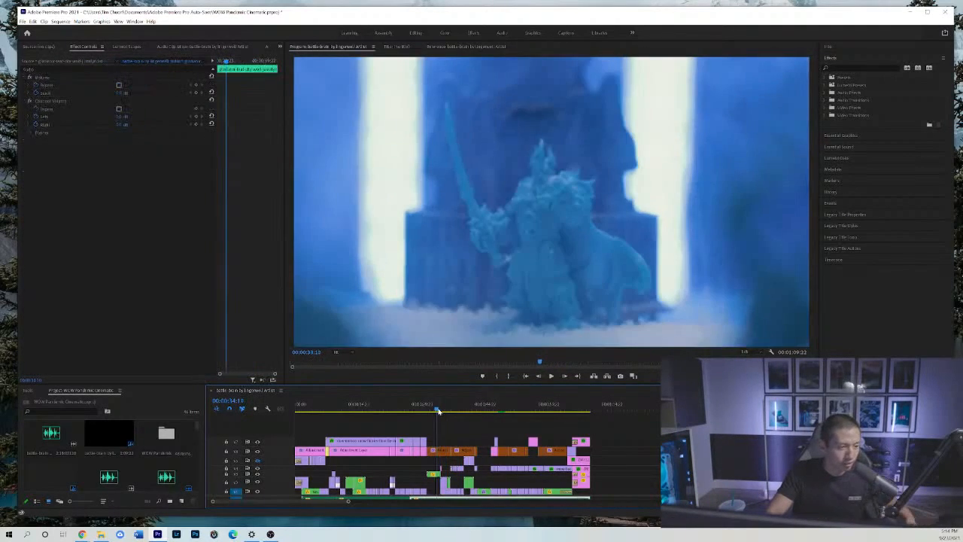
pyautogui.press('space')
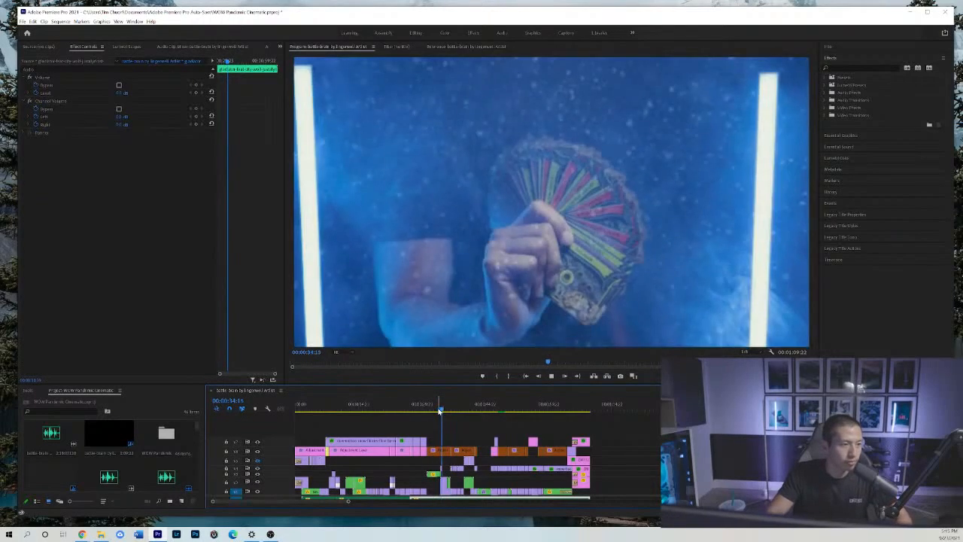
pyautogui.press('space')
# Step frame by frame through the figure-to-cards transition from 00:00:34:11, and return to 00:00:34:12.
pyautogui.press('=')
pyautogui.press('=')
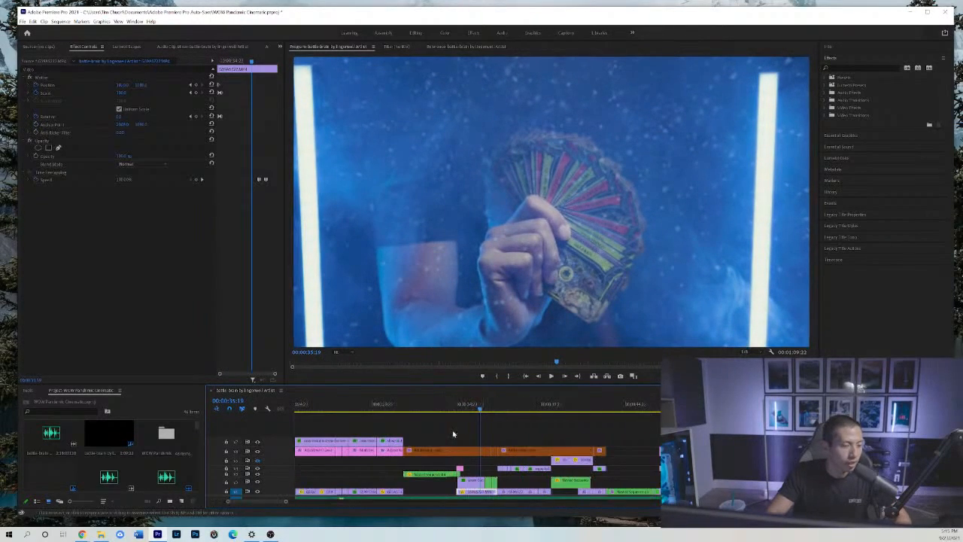
pyautogui.click(451, 407)
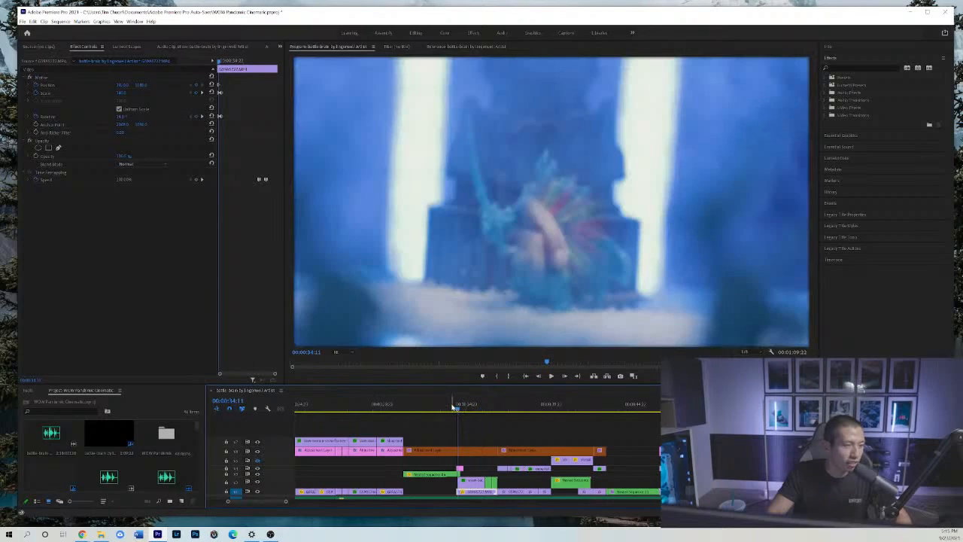
pyautogui.moveTo(452, 407); pyautogui.dragTo(458, 406)
pyautogui.click(493, 425)
pyautogui.press('=')
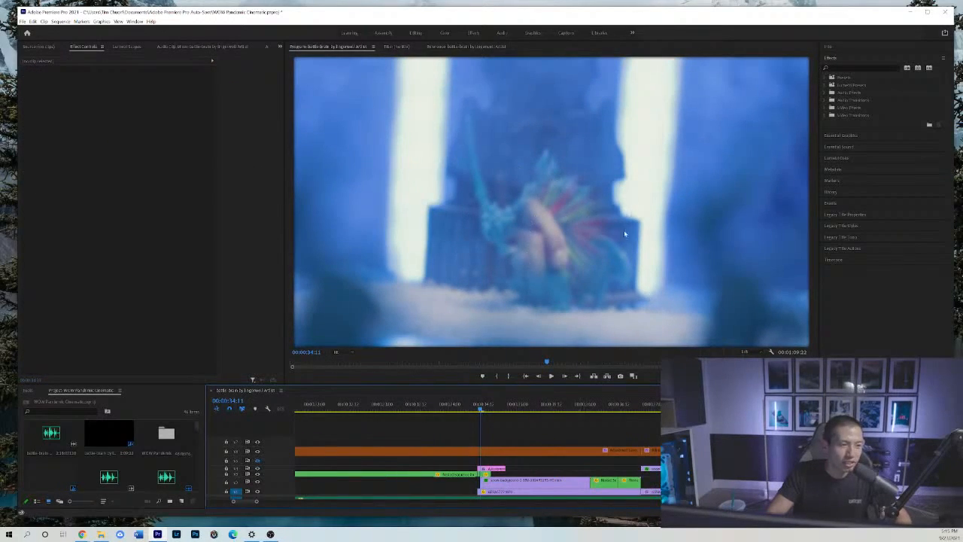
pyautogui.click(566, 381)
pyautogui.click(566, 380)
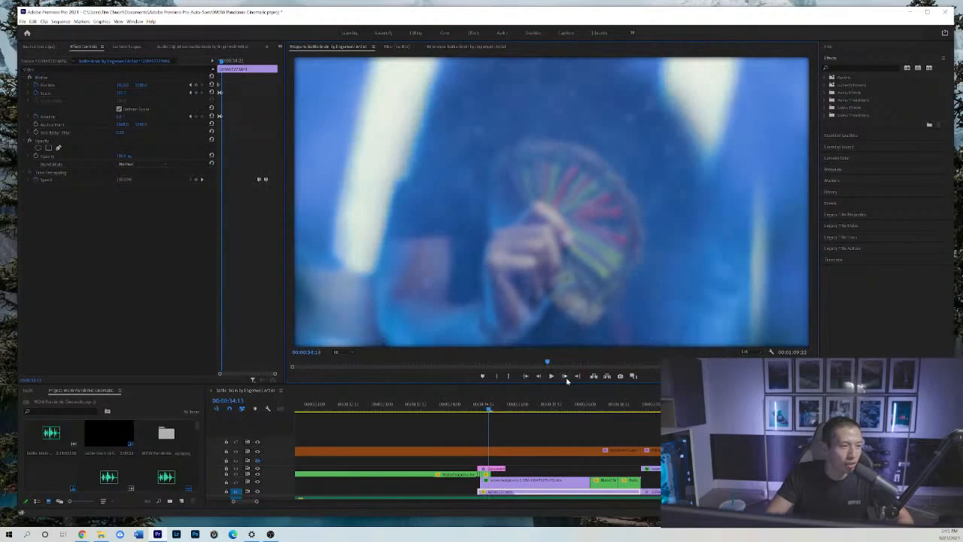
pyautogui.click(566, 381)
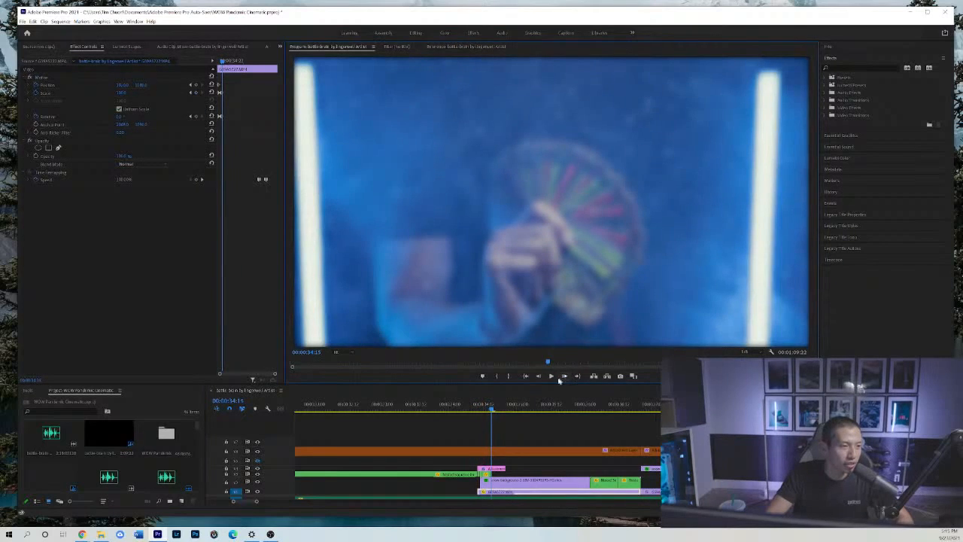
pyautogui.click(539, 376)
pyautogui.click(538, 376)
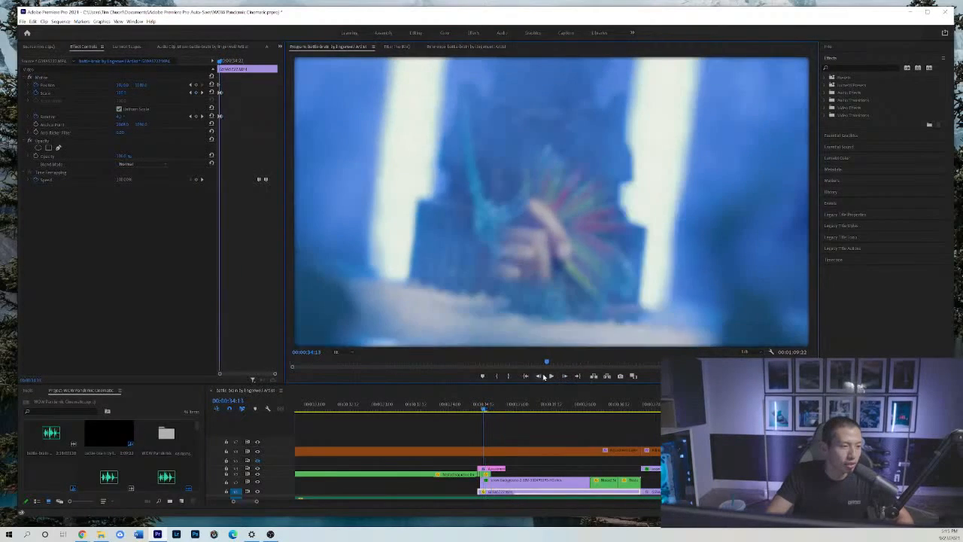
# Inspect the snow background clip's settings and the nested sequence's opacity mask, comparing the transition frames between 00:00:34:10 and 00:00:34:12.
pyautogui.click(504, 477)
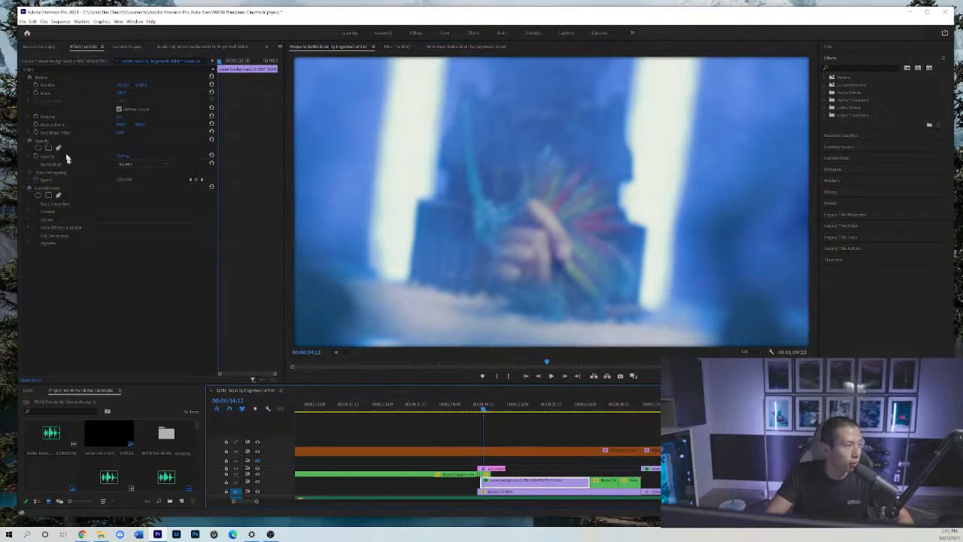
pyautogui.click(485, 475)
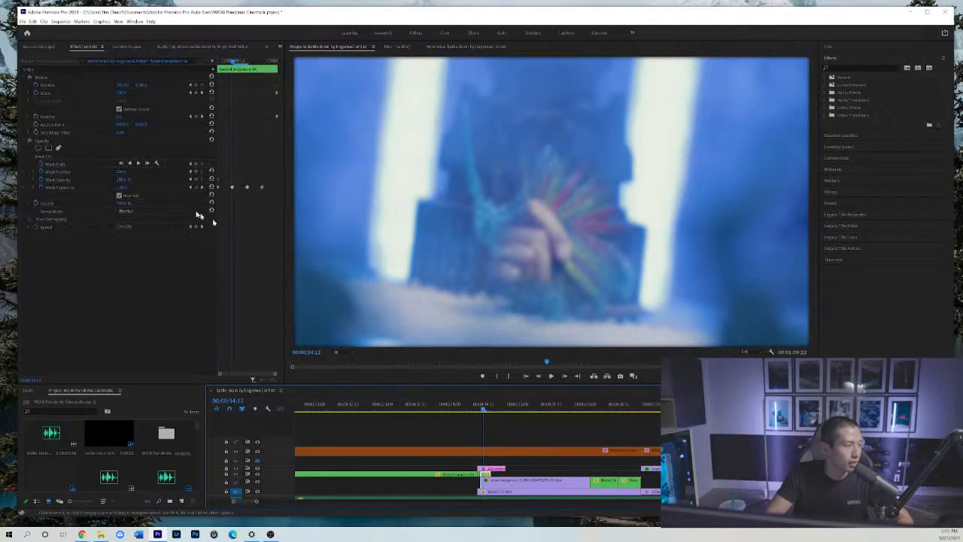
pyautogui.click(55, 156)
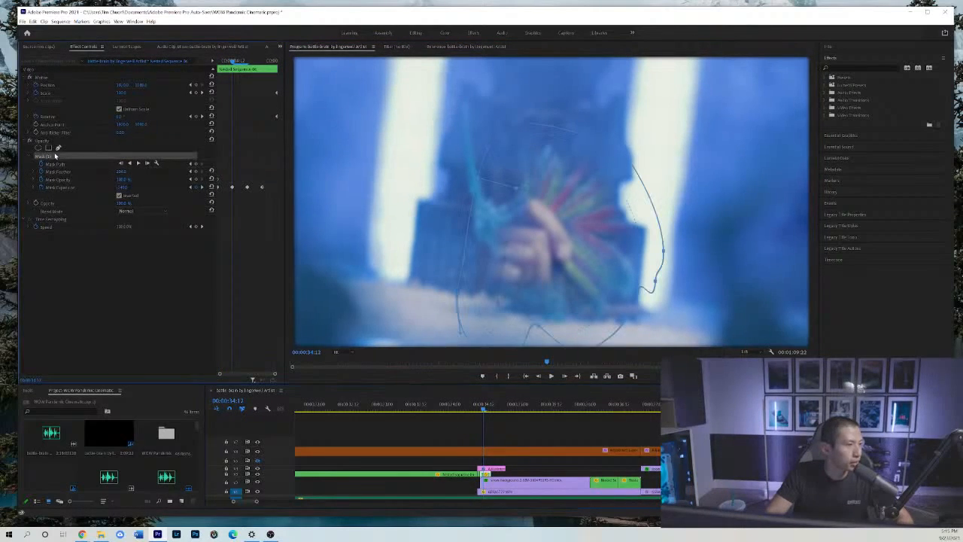
pyautogui.click(538, 375)
pyautogui.click(538, 375)
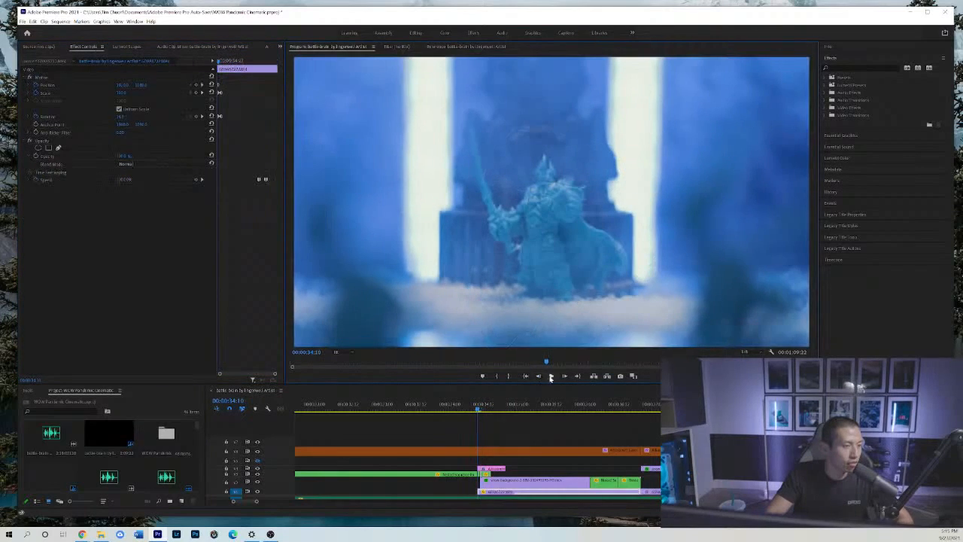
pyautogui.click(563, 376)
pyautogui.click(563, 376)
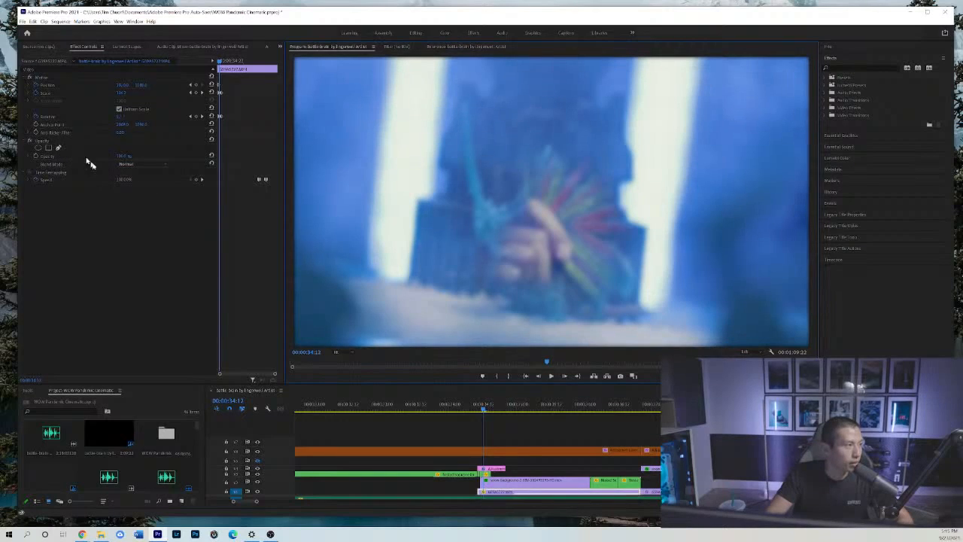
# Show the nested sequence's opacity mask outline and step through the animated mask frames to 00:00:34:18.
pyautogui.click(487, 476)
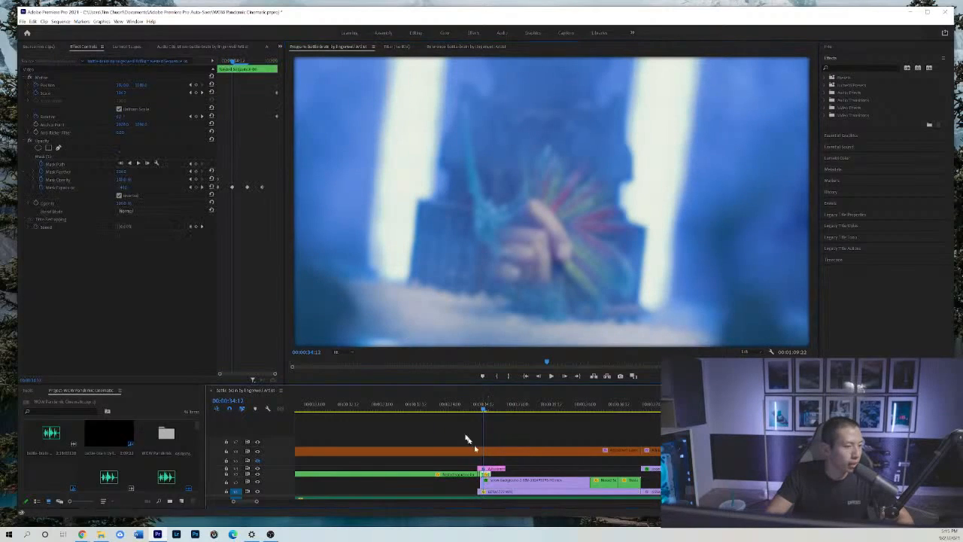
pyautogui.click(43, 156)
pyautogui.click(565, 375)
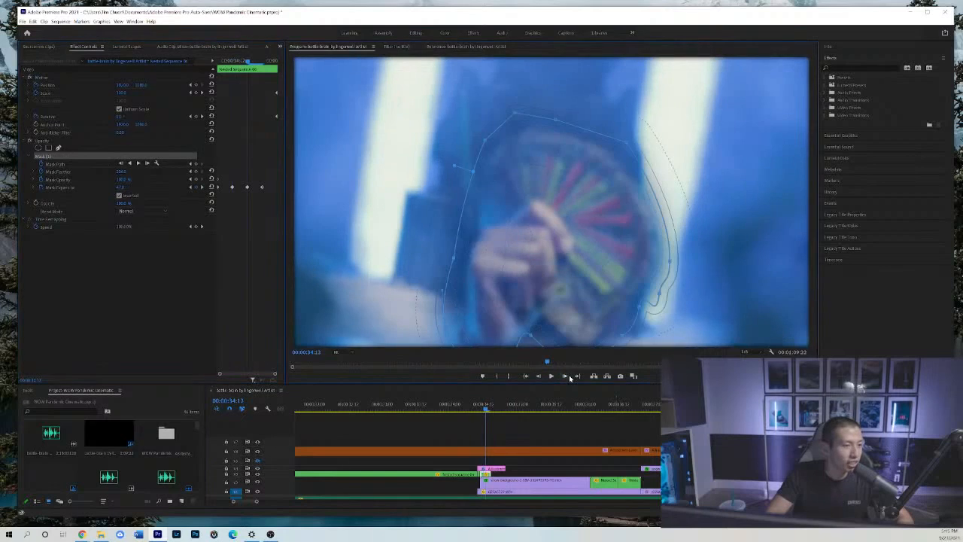
pyautogui.click(569, 375)
pyautogui.click(568, 374)
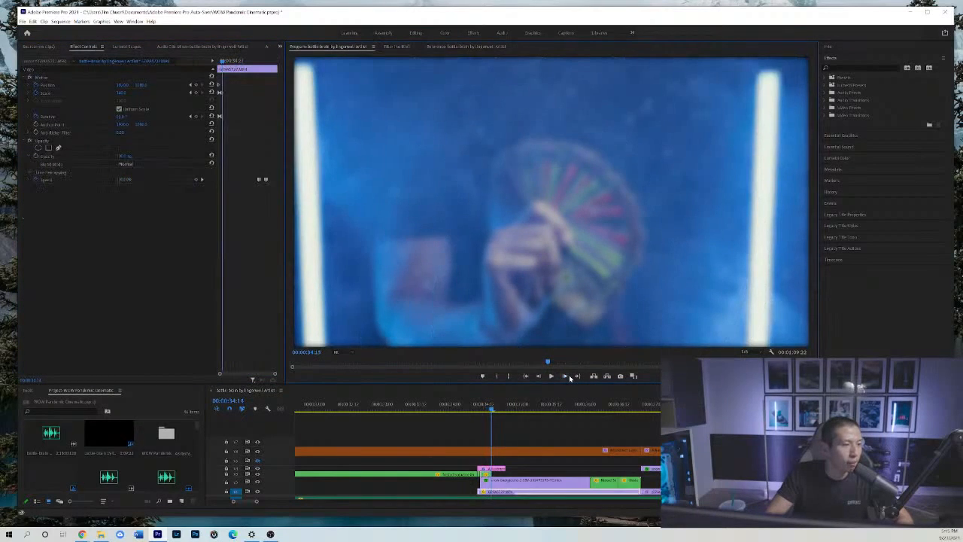
pyautogui.click(569, 375)
pyautogui.click(568, 375)
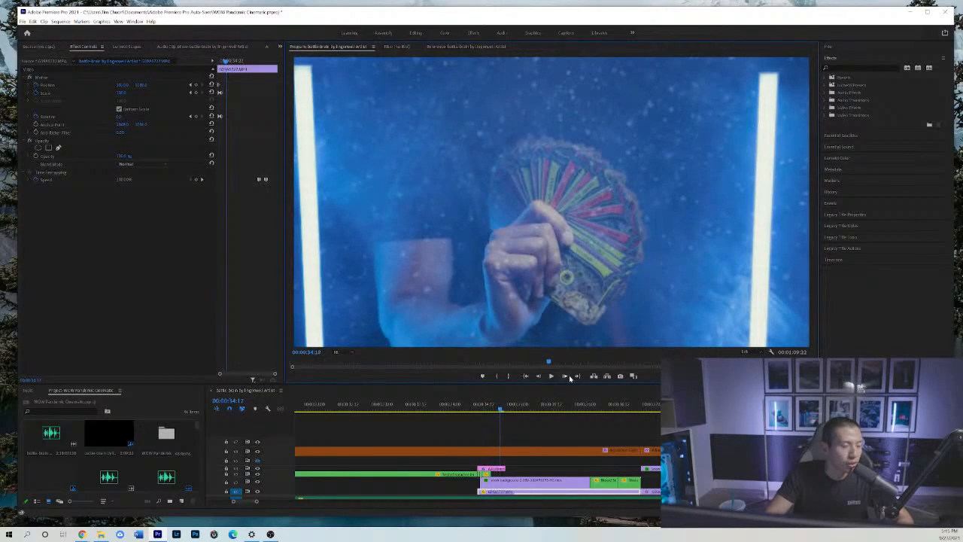
pyautogui.click(569, 374)
# Examine the Gaussian Blur keyframes on the transition's adjustment layer, scrubbing from 00:00:34:12 to 00:00:35:01.
pyautogui.click(491, 468)
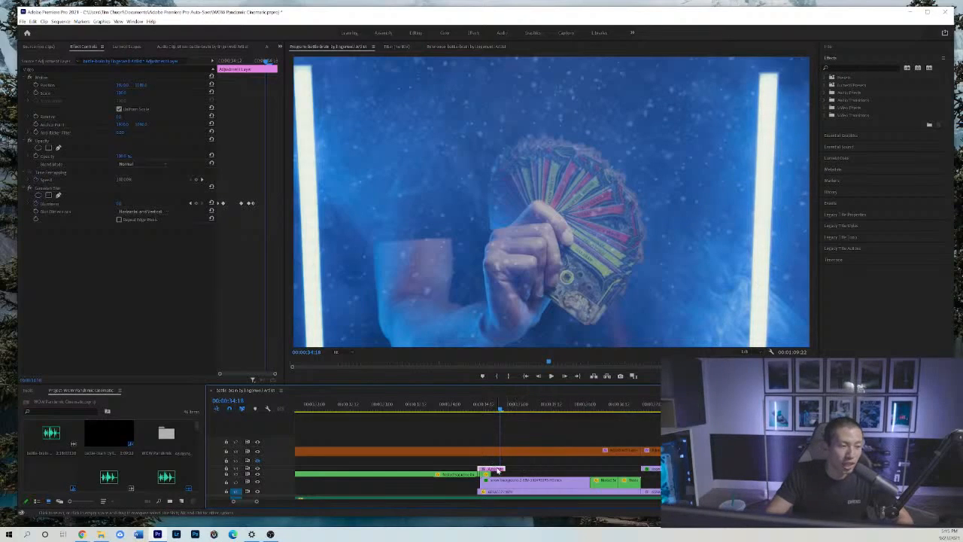
pyautogui.click(486, 405)
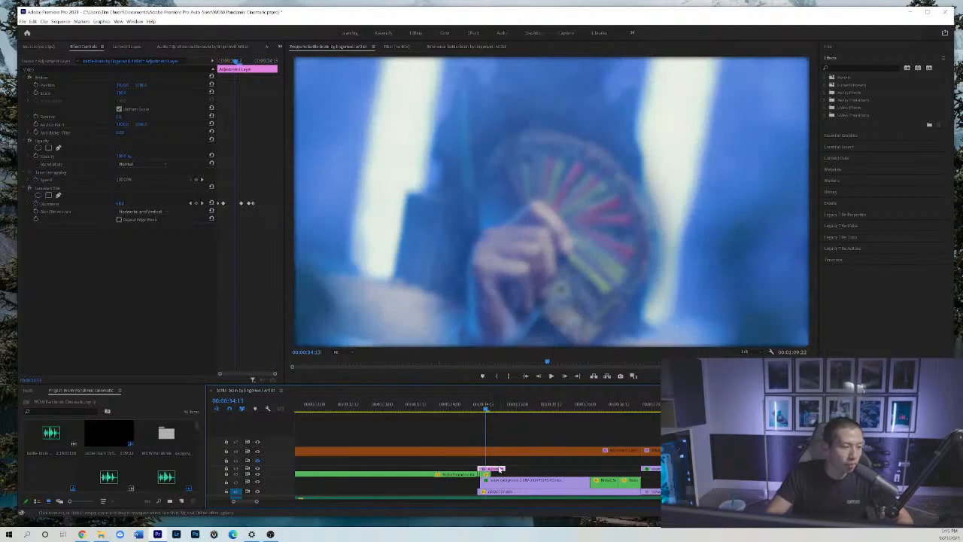
pyautogui.moveTo(485, 408); pyautogui.dragTo(485, 405)
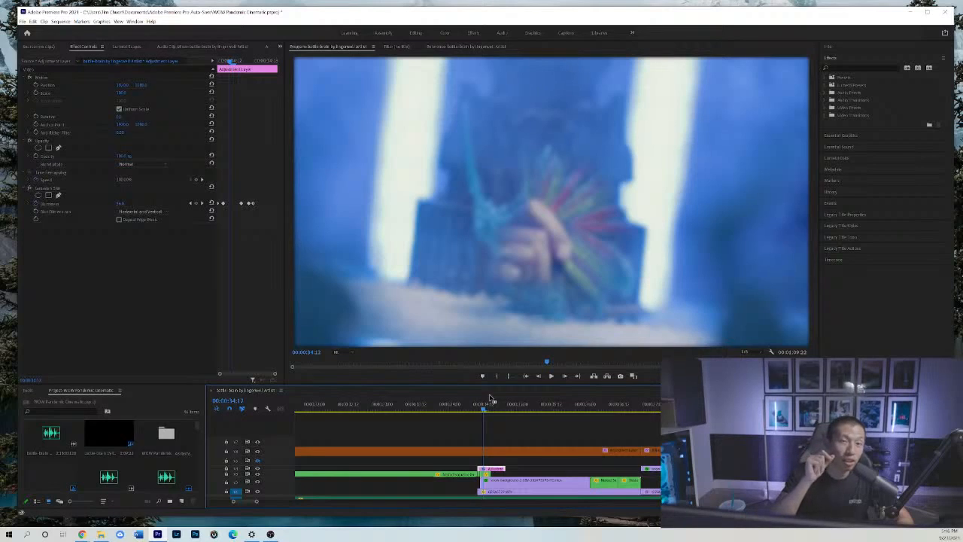
pyautogui.click(486, 408)
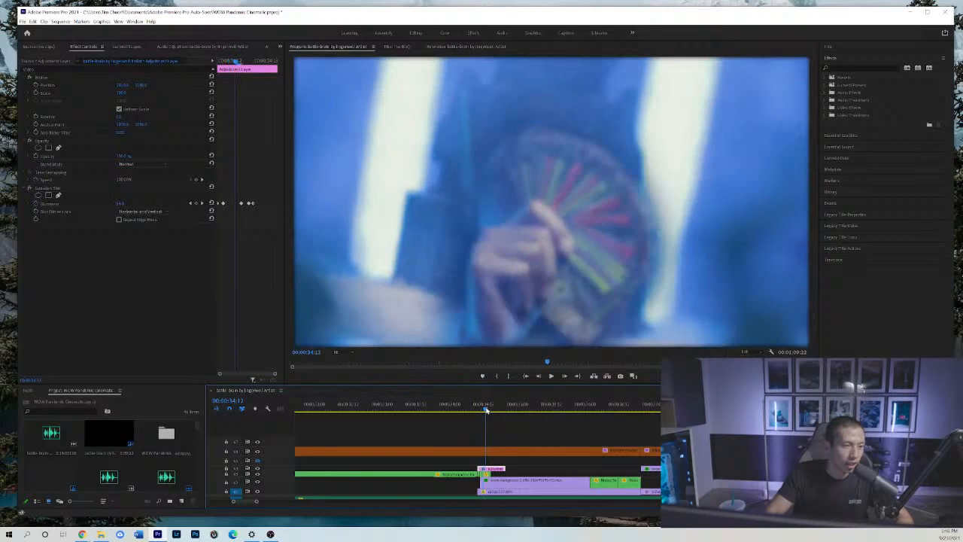
pyautogui.moveTo(486, 409); pyautogui.dragTo(495, 409)
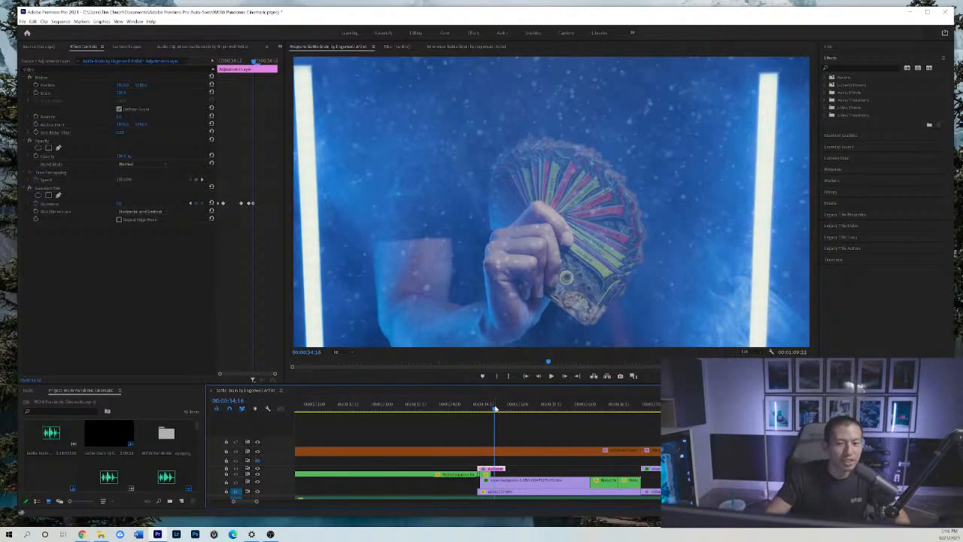
pyautogui.moveTo(495, 409); pyautogui.dragTo(520, 416)
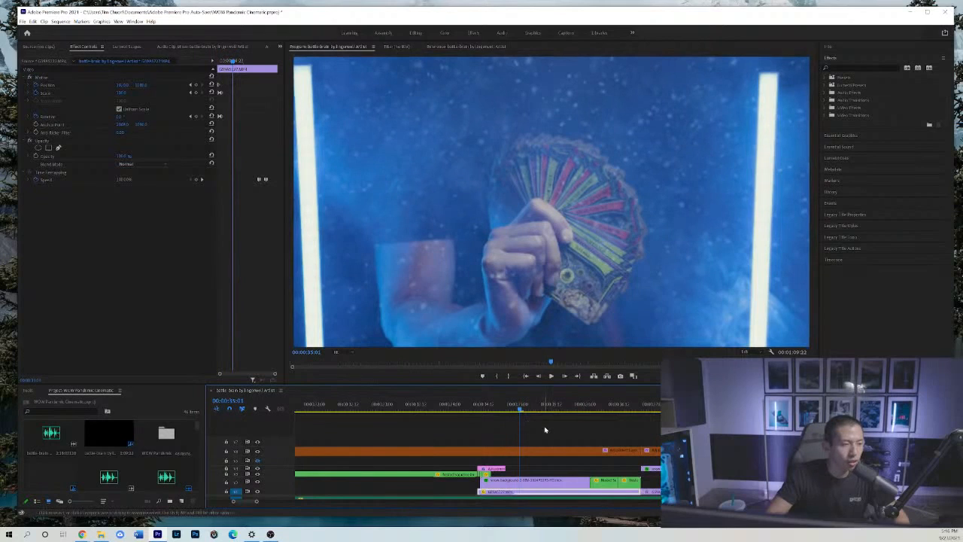
# Play the card fan shot to 00:00:36:19 and move back to its closing frames around 00:00:36:13.
pyautogui.press('space')
pyautogui.press('-')
pyautogui.press('-')
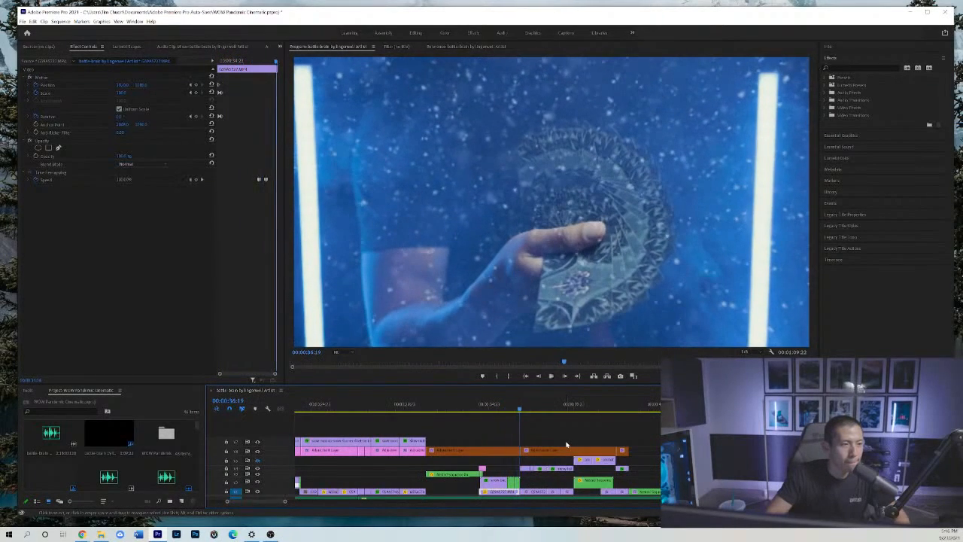
pyautogui.press('space')
pyautogui.press('=')
# Move past the card fan shot to the miniatures board shot at 00:00:37:00 and play it to 00:00:38:02.
pyautogui.press('=')
pyautogui.click(458, 404)
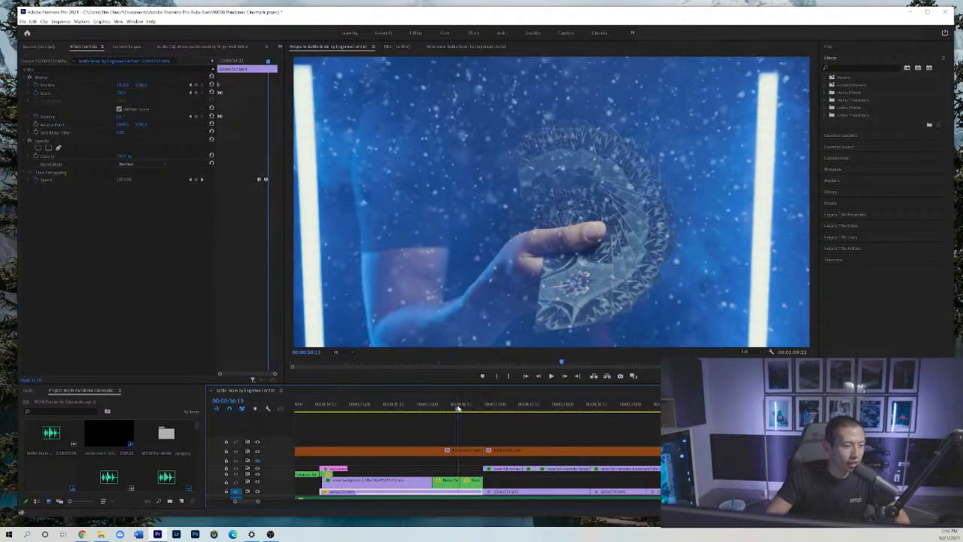
pyautogui.moveTo(458, 406); pyautogui.dragTo(495, 400)
pyautogui.click(546, 423)
pyautogui.press('-')
pyautogui.press('=')
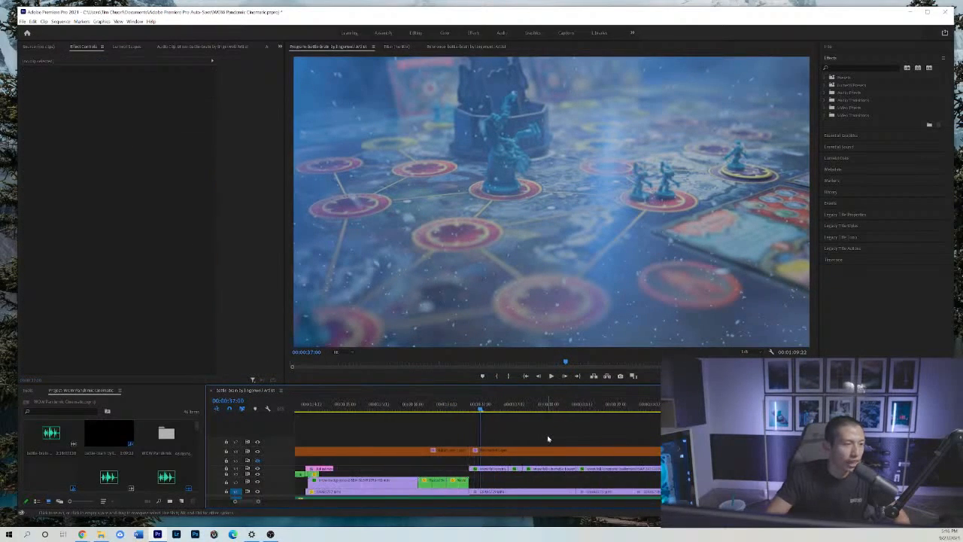
pyautogui.press('space')
pyautogui.press('-')
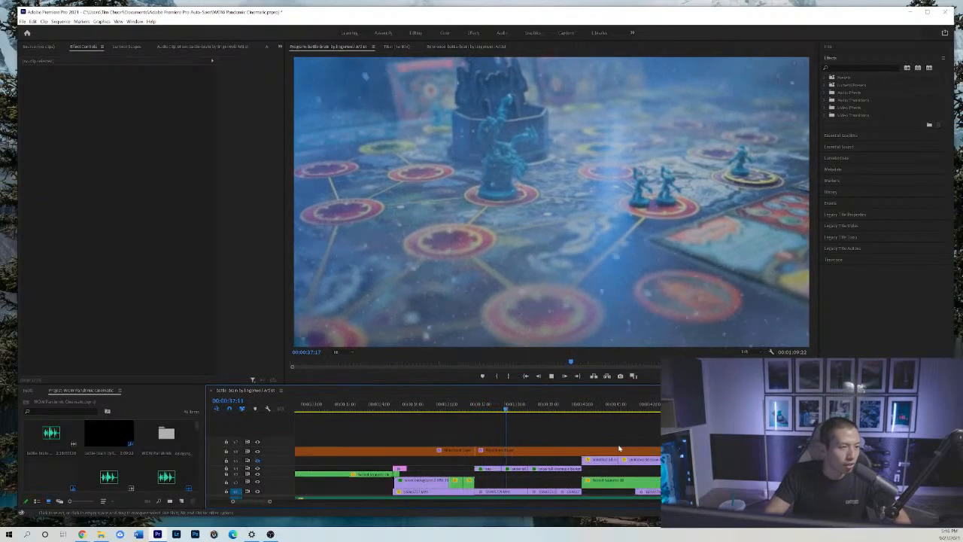
pyautogui.press('space')
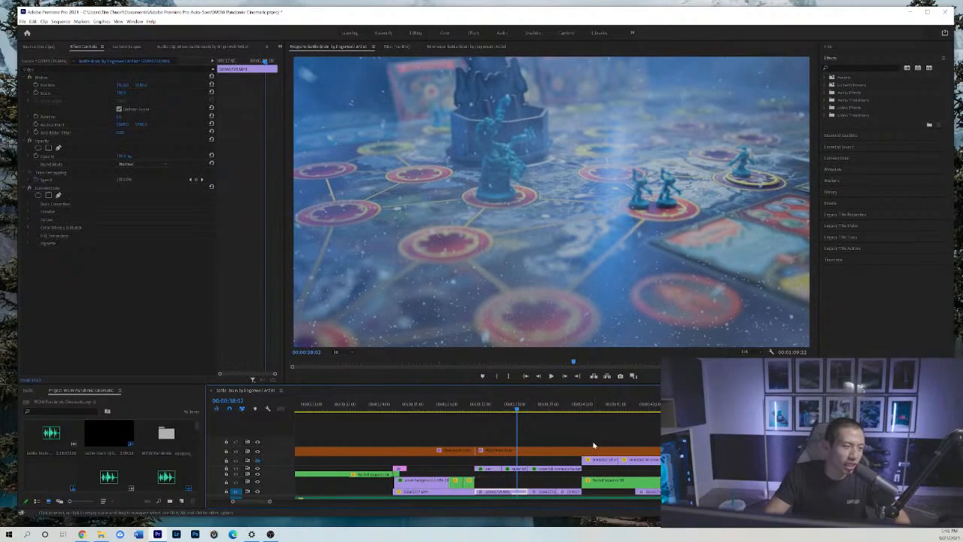
# Inspect the adjustment layer above the board shots and play the sequence on to 00:00:39:22.
pyautogui.click(532, 452)
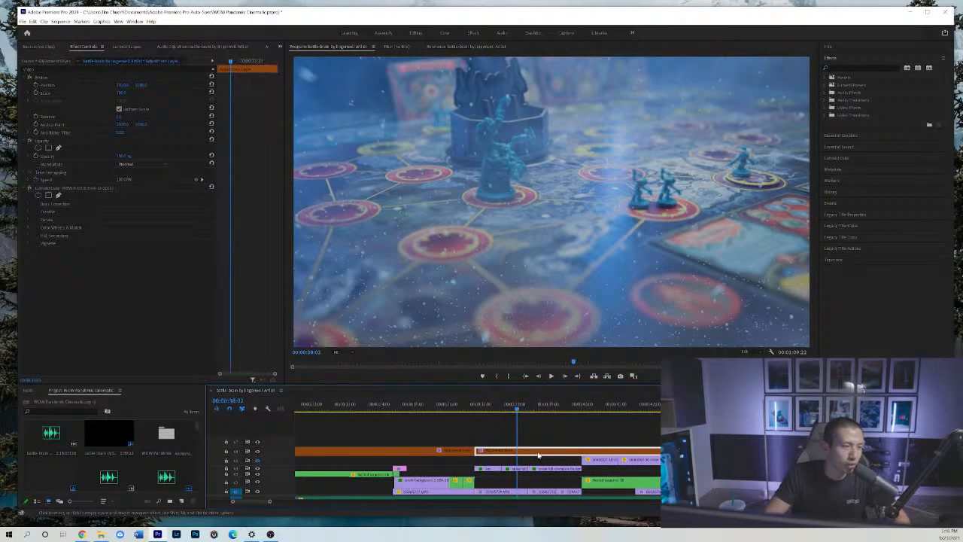
pyautogui.press('space')
pyautogui.press('=')
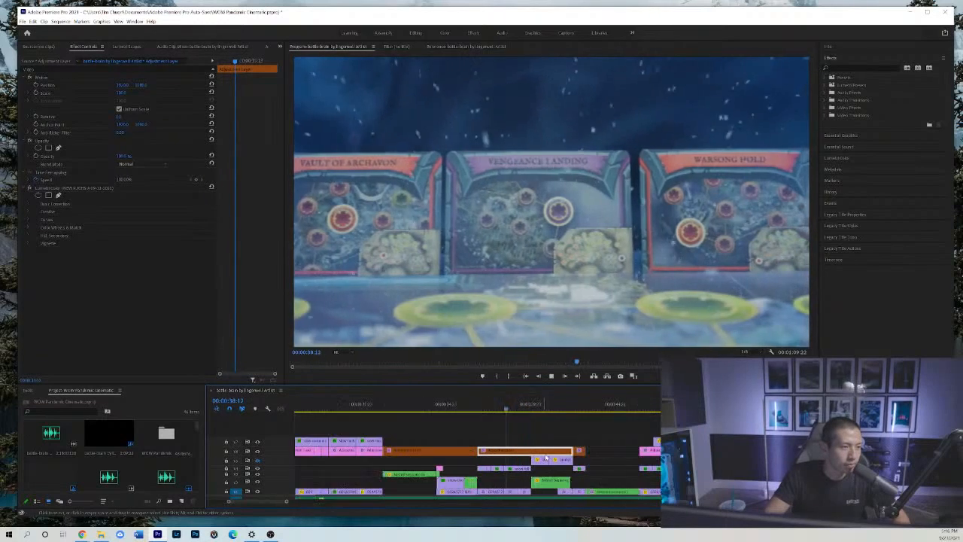
pyautogui.press('space')
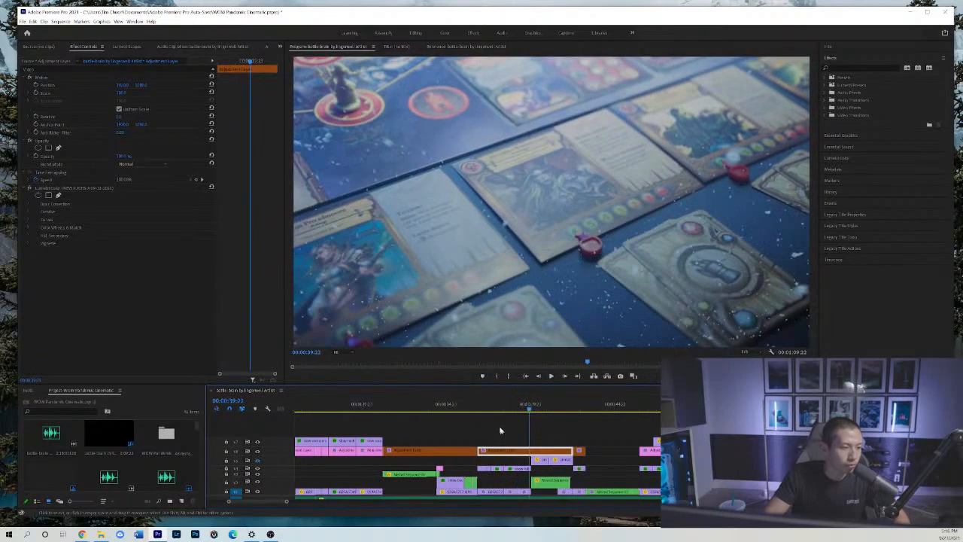
# Return to the miniatures shot at 00:00:37:09 and scrub through the board and card shots to 00:00:40:03.
pyautogui.click(486, 410)
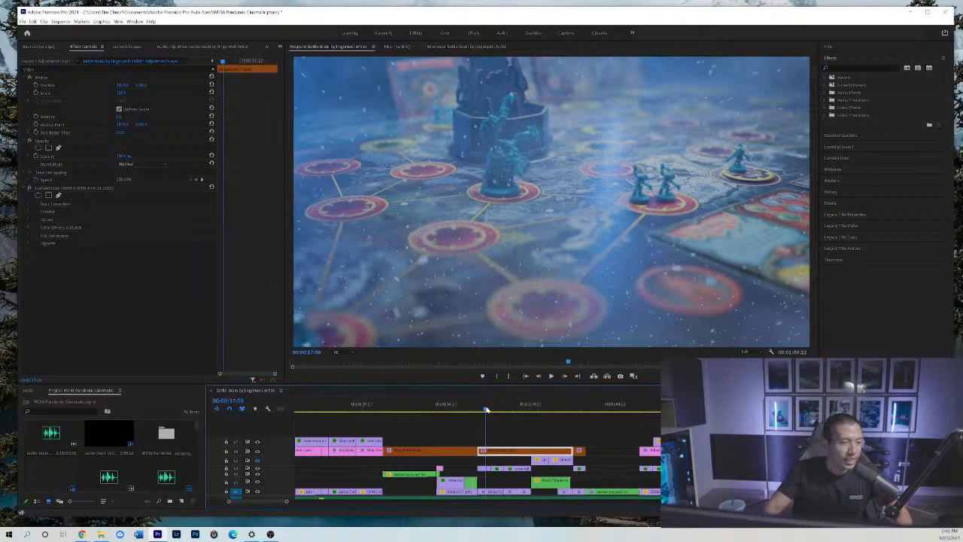
pyautogui.click(512, 430)
pyautogui.press('-')
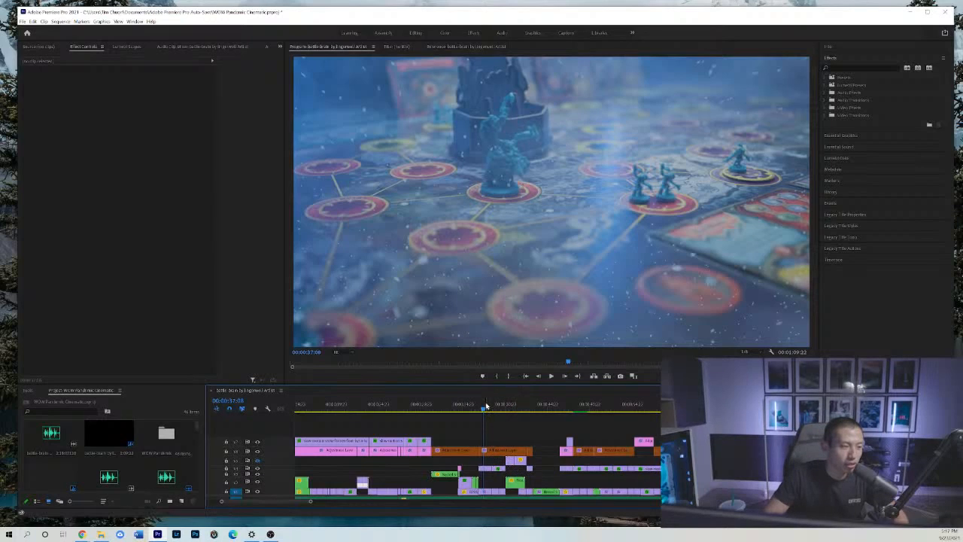
pyautogui.moveTo(487, 407); pyautogui.dragTo(496, 410)
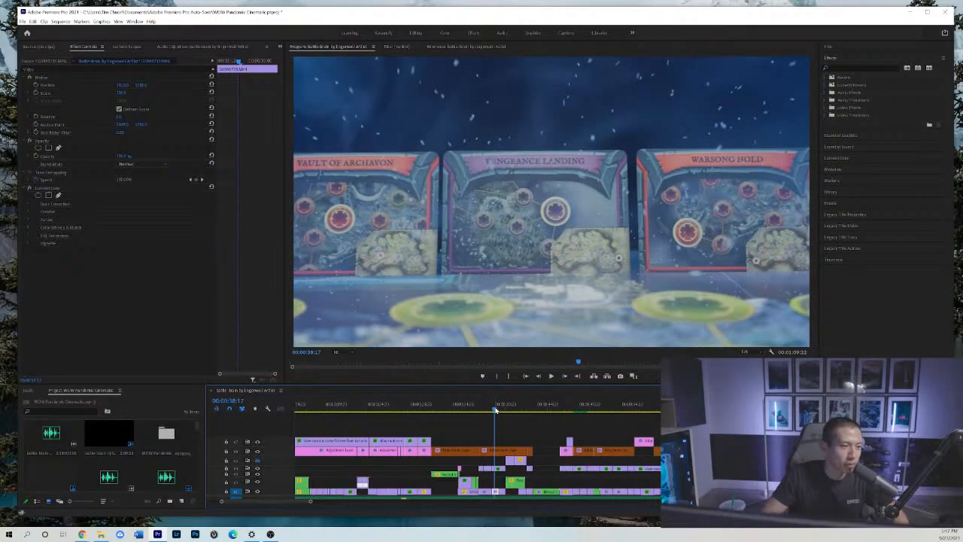
pyautogui.click(504, 409)
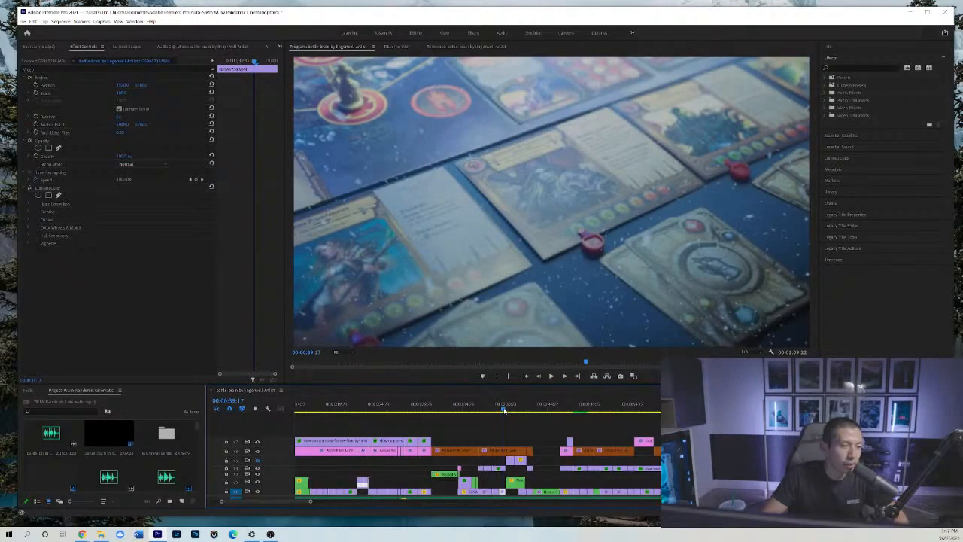
pyautogui.click(507, 410)
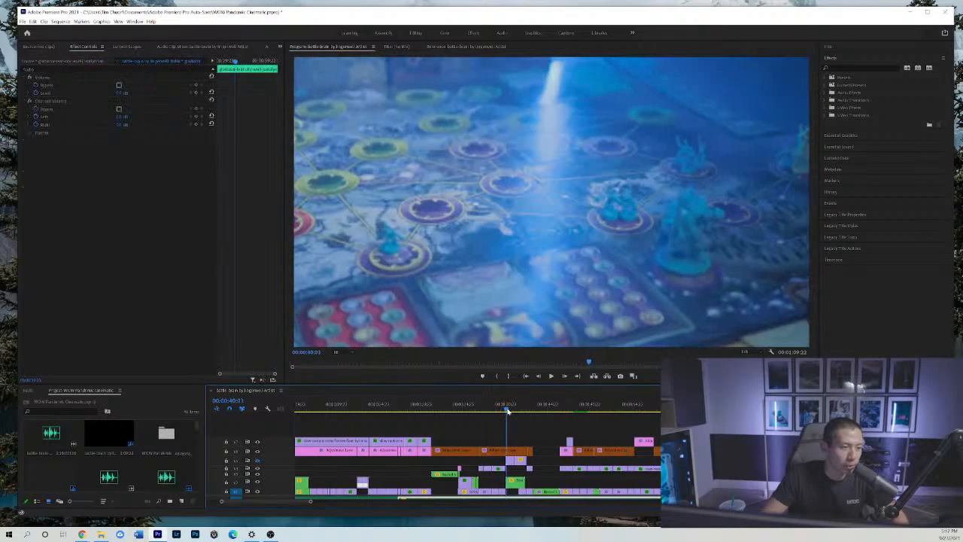
# Play from the card fan's end to 00:00:38:14, and return to the start of the miniatures shot at 00:00:36:23.
pyautogui.moveTo(507, 409); pyautogui.dragTo(476, 413)
pyautogui.press('space')
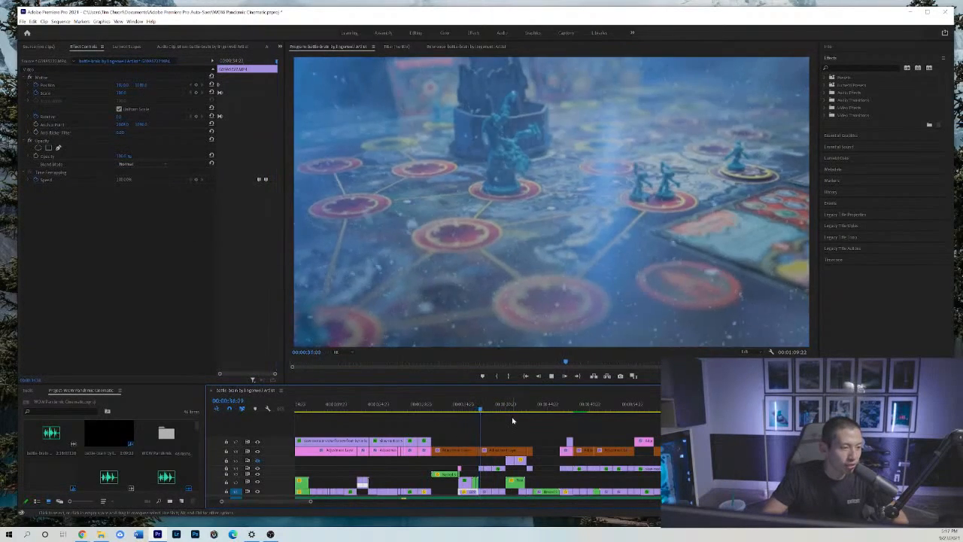
pyautogui.press('space')
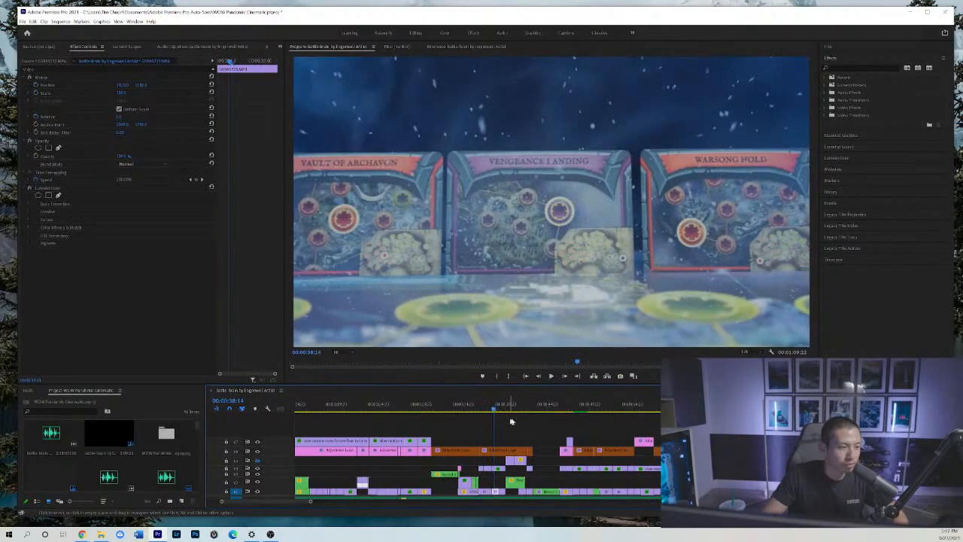
pyautogui.press('=')
pyautogui.press('=')
pyautogui.click(453, 409)
pyautogui.moveTo(454, 408); pyautogui.dragTo(425, 409)
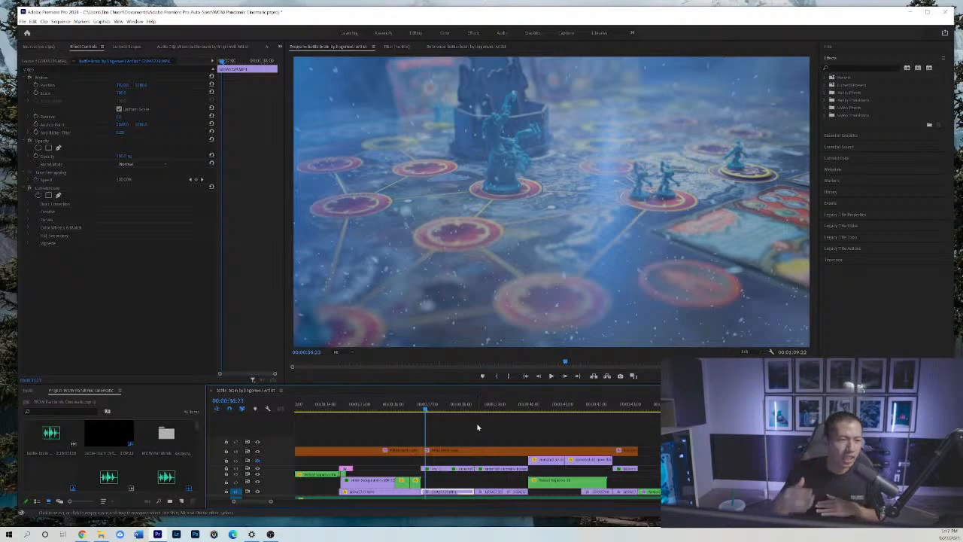
# Scrub slowly through the miniatures shot's camera movement from 00:00:37:09 to 00:00:37:21, stopping back at 00:00:37:18.
pyautogui.click(589, 427)
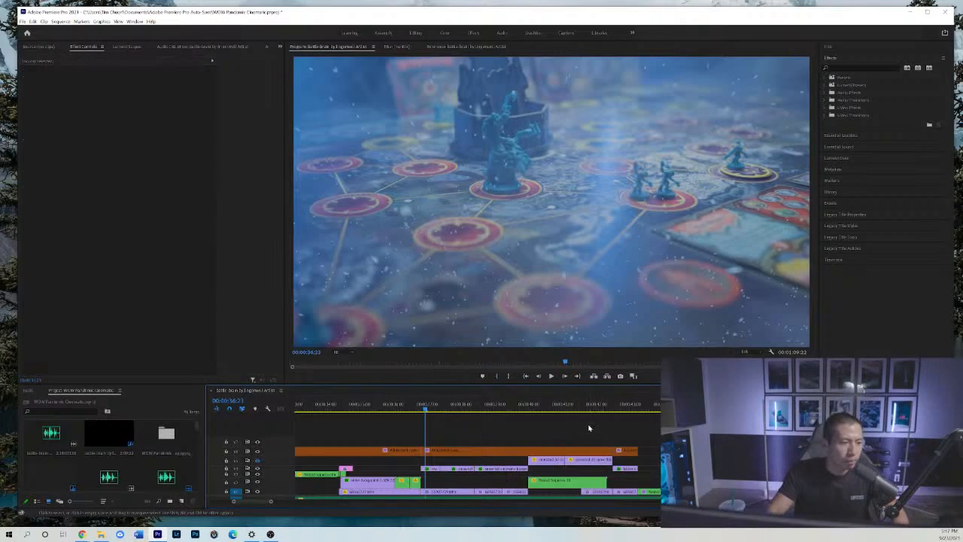
pyautogui.scroll(3, 588, 423)
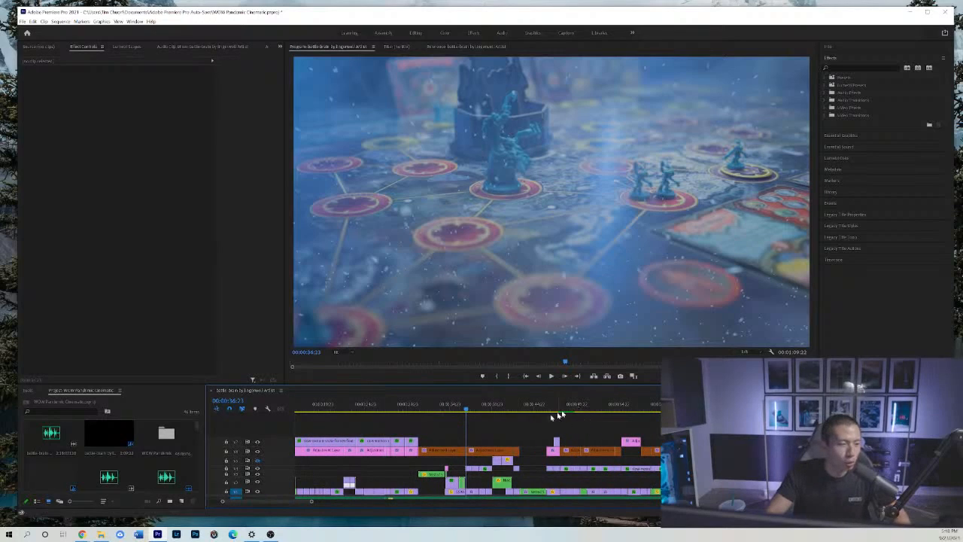
pyautogui.scroll(2, 489, 432)
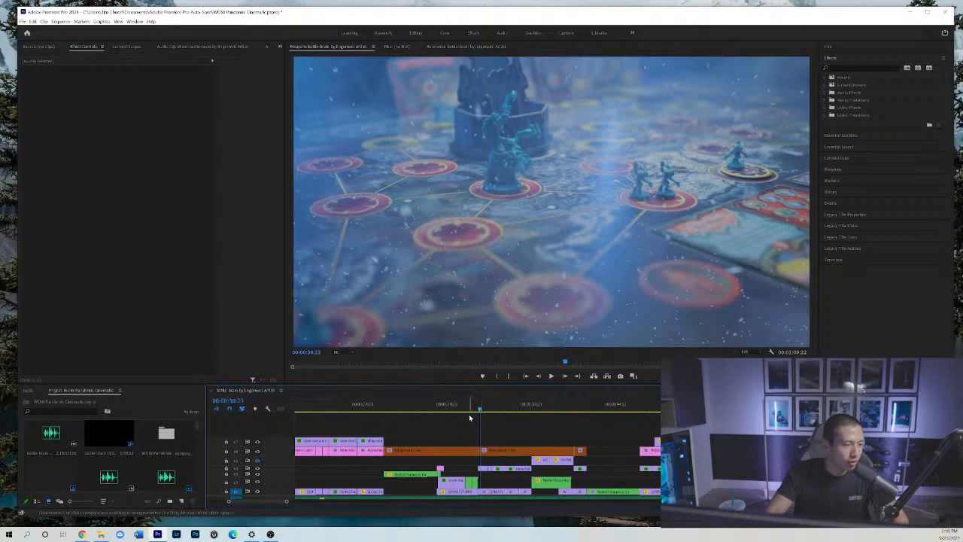
pyautogui.click(476, 412)
pyautogui.moveTo(482, 413)
pyautogui.mouseDown()
pyautogui.moveTo(507, 411)
pyautogui.moveTo(491, 407)
pyautogui.mouseUp()
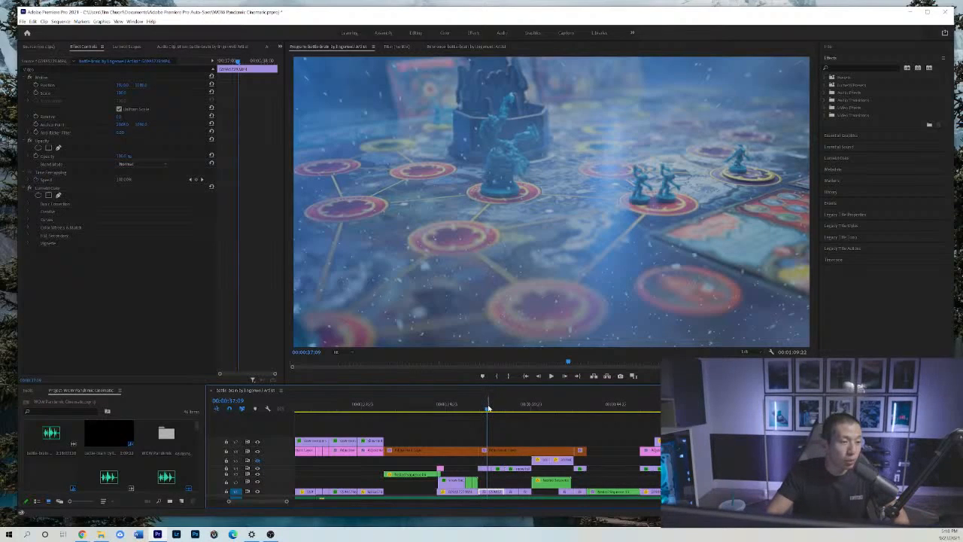
pyautogui.moveTo(488, 408); pyautogui.dragTo(496, 406)
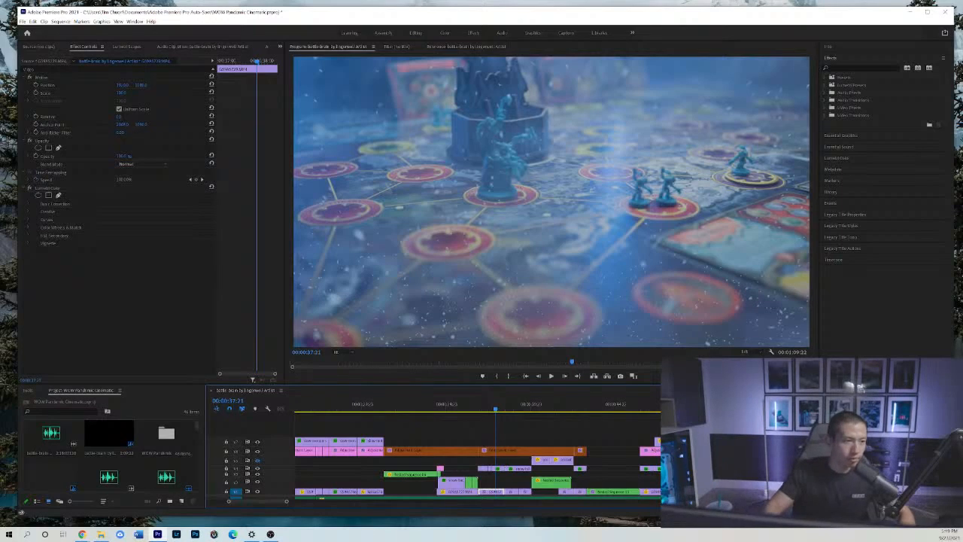
pyautogui.moveTo(492, 407)
pyautogui.mouseDown()
pyautogui.moveTo(484, 407)
pyautogui.moveTo(493, 406)
pyautogui.mouseUp()
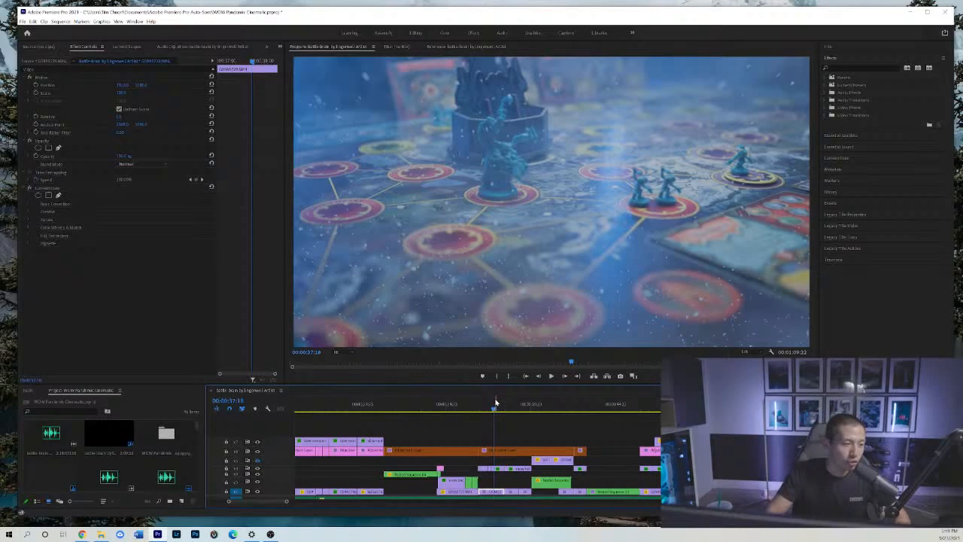
# Play the transition from the card fan at 00:00:36:08 through the miniatures shot to 00:00:38:09.
pyautogui.moveTo(495, 403); pyautogui.dragTo(469, 409)
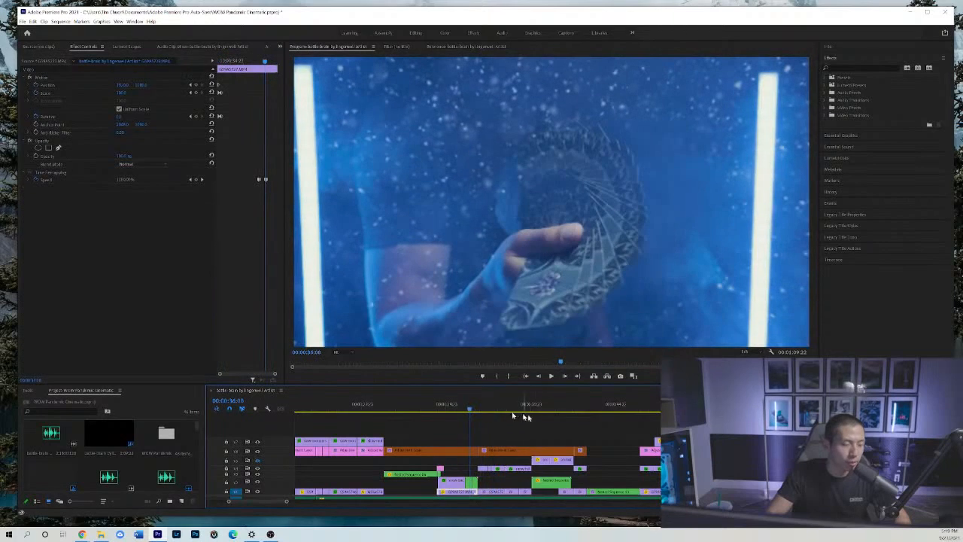
pyautogui.press('space')
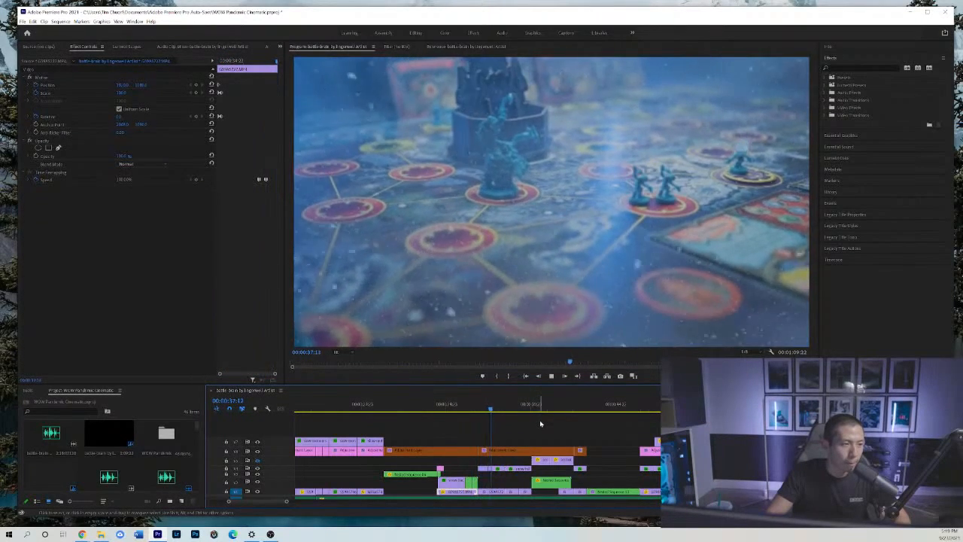
pyautogui.press('space')
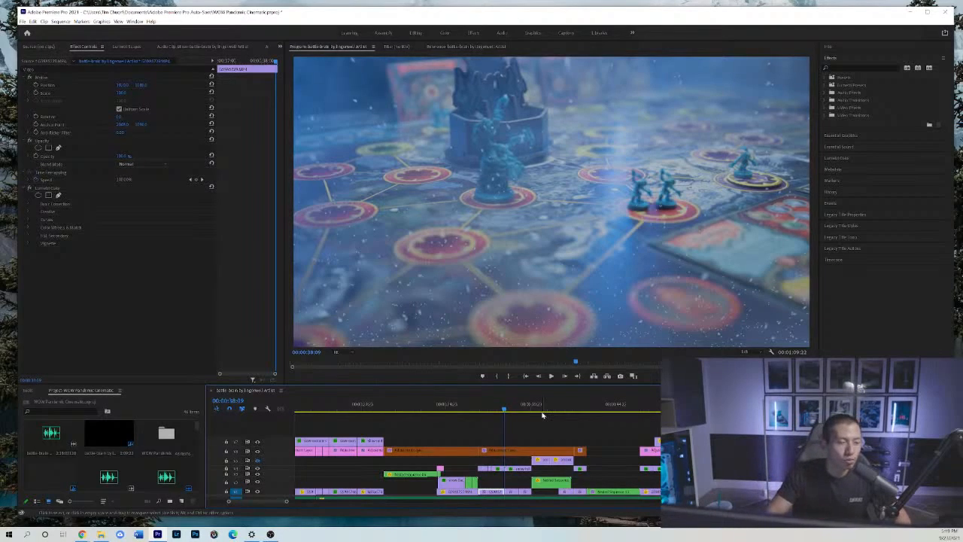
# Replay the board shots from early in the miniatures shot through to the dice roll at 00:00:41:07.
pyautogui.click(495, 410)
pyautogui.moveTo(495, 410)
pyautogui.mouseDown()
pyautogui.moveTo(517, 416)
pyautogui.moveTo(487, 414)
pyautogui.mouseUp()
pyautogui.press('space')
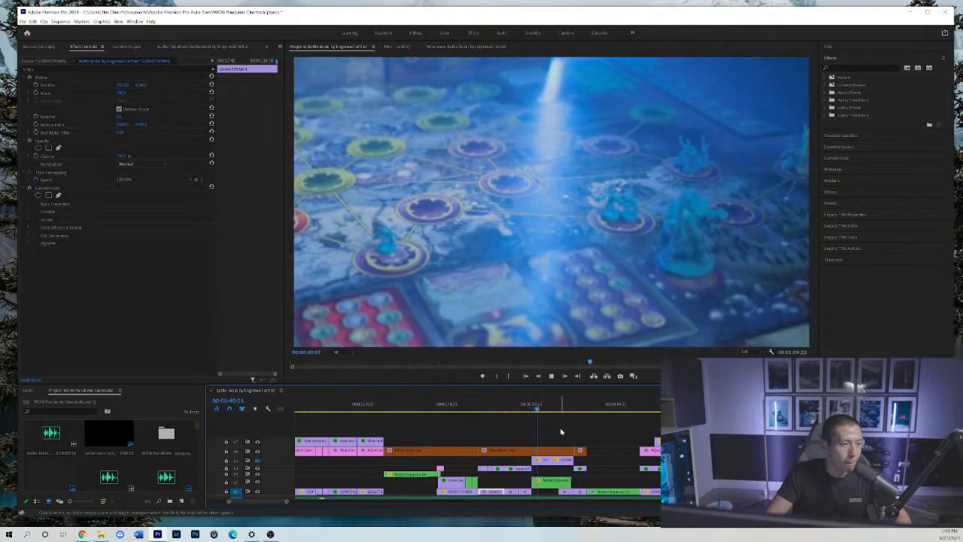
pyautogui.press('space')
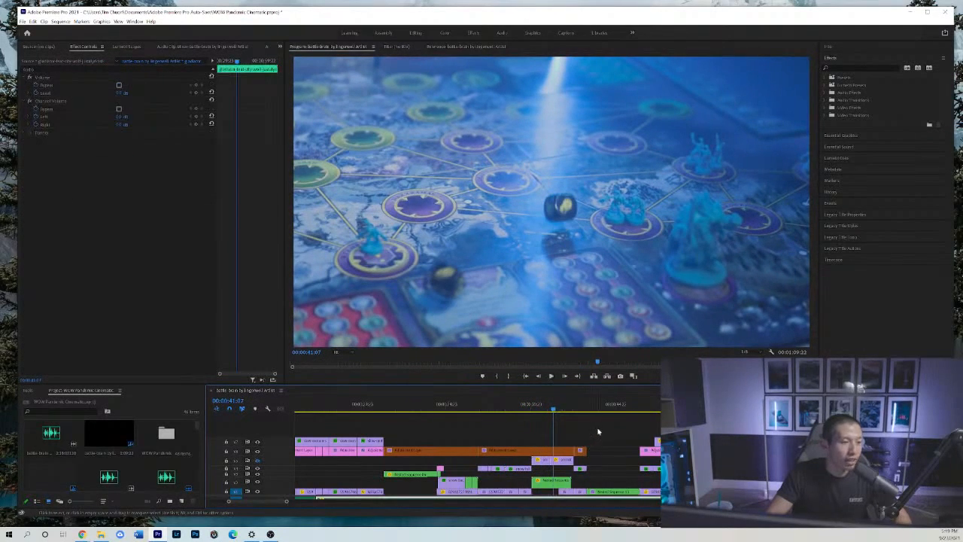
# Examine the overlay clip above the dice roll at 00:00:40:12 and scrub through to the card shot at 00:00:41:15.
pyautogui.click(598, 431)
pyautogui.keyDown('alt'); pyautogui.scroll(3, 602, 434); pyautogui.keyUp('alt')
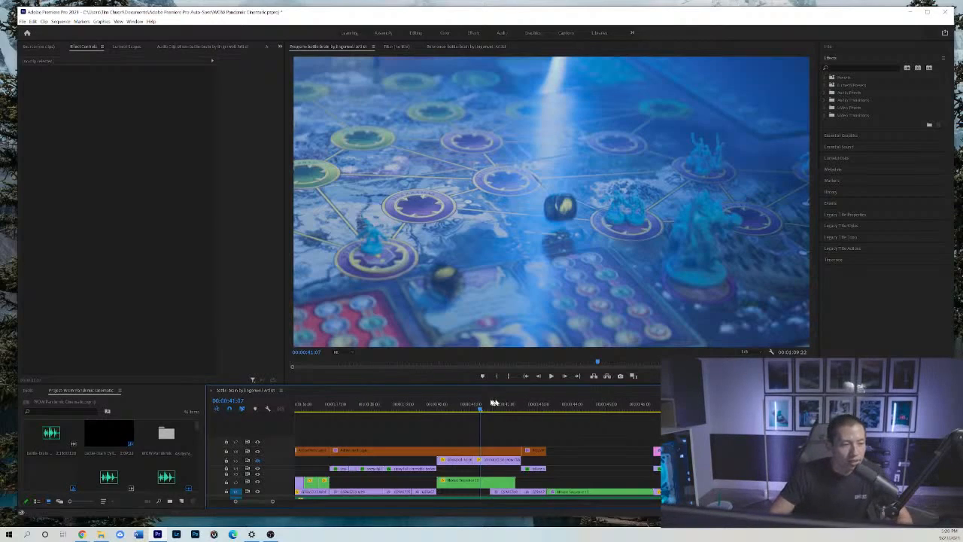
pyautogui.moveTo(479, 408); pyautogui.dragTo(453, 401)
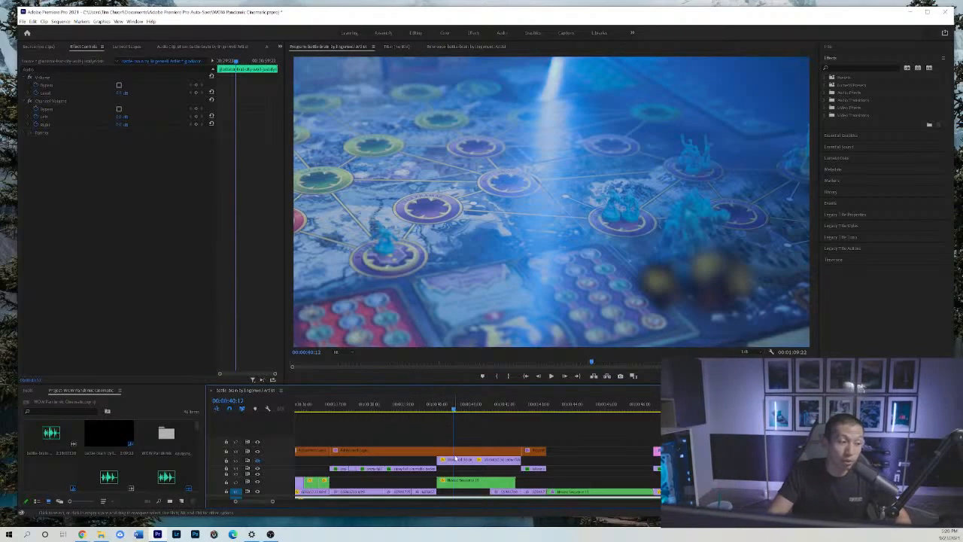
pyautogui.click(457, 459)
pyautogui.moveTo(437, 404); pyautogui.dragTo(493, 407)
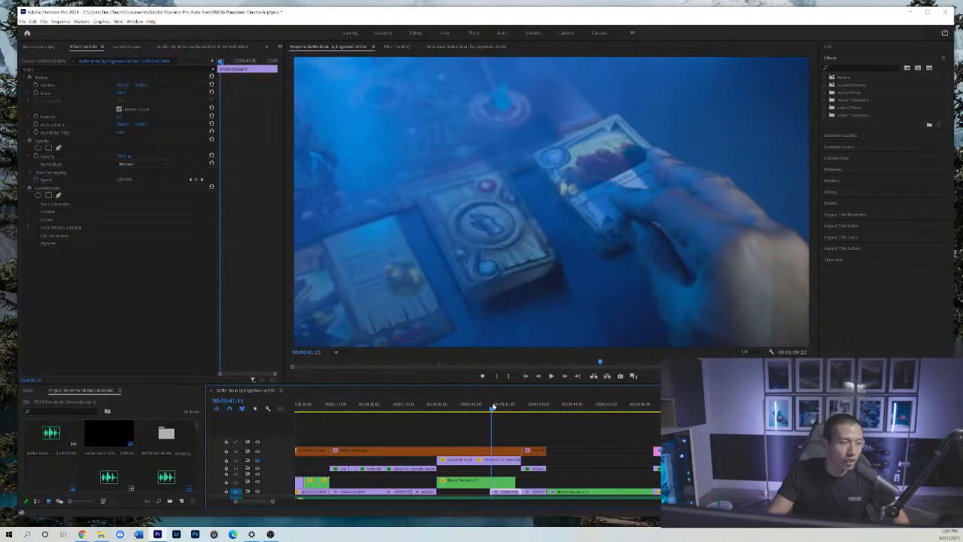
# Inspect the settings of the overlay clips and nested sequence around the dice-to-card cut, ending at 00:00:41:15.
pyautogui.click(506, 460)
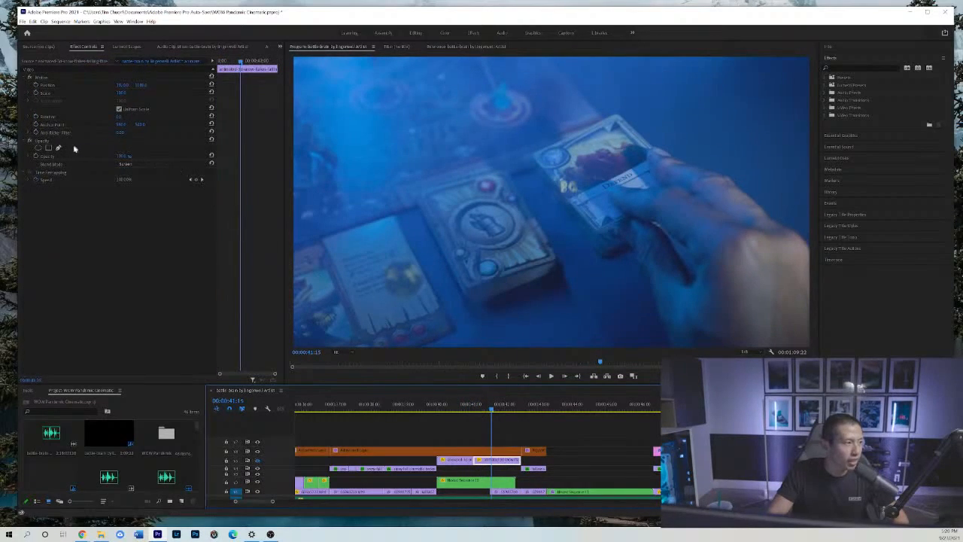
pyautogui.click(490, 480)
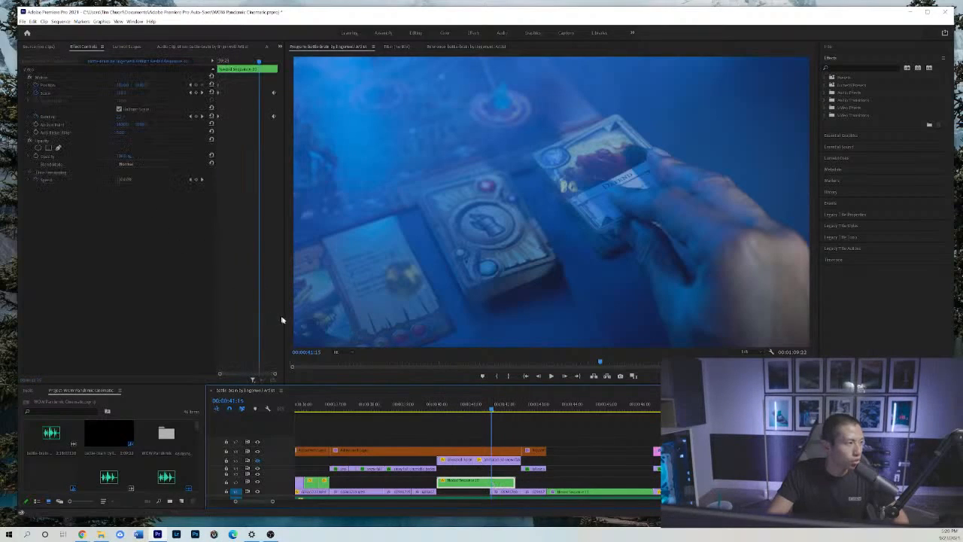
pyautogui.click(458, 460)
pyautogui.moveTo(476, 403); pyautogui.dragTo(492, 404)
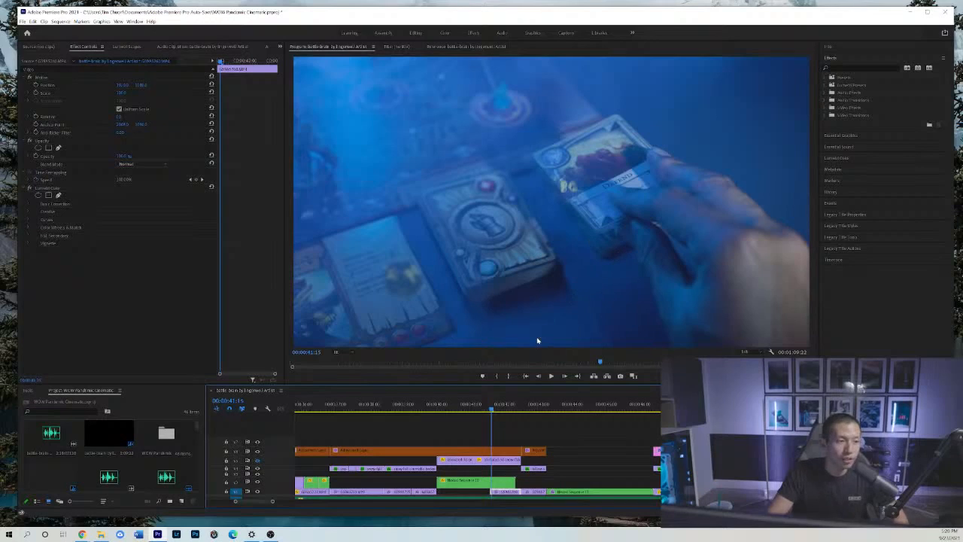
# Step frame by frame across the cut from the dice roll to the card shot, between 00:00:41:12 and 00:00:41:16.
pyautogui.click(563, 376)
pyautogui.click(538, 376)
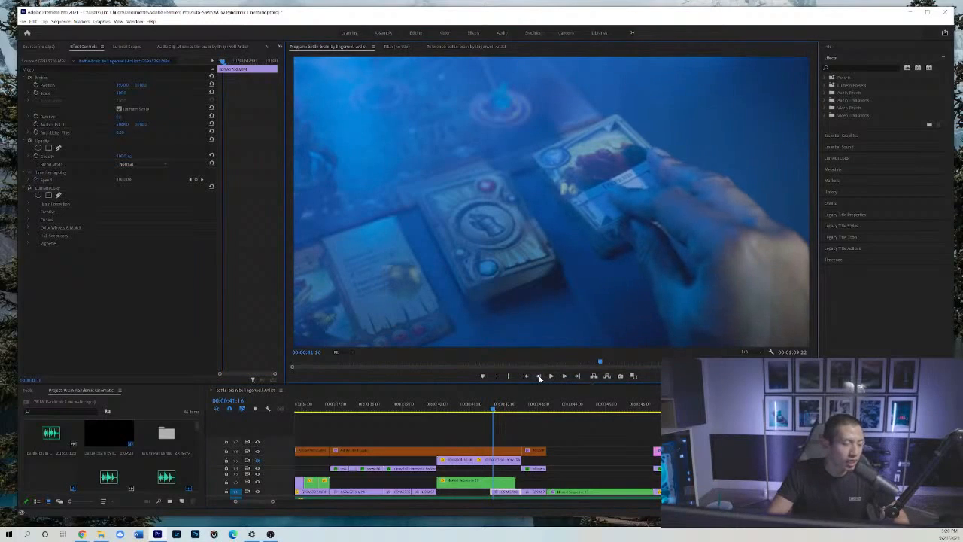
pyautogui.click(539, 376)
pyautogui.click(538, 376)
pyautogui.click(564, 376)
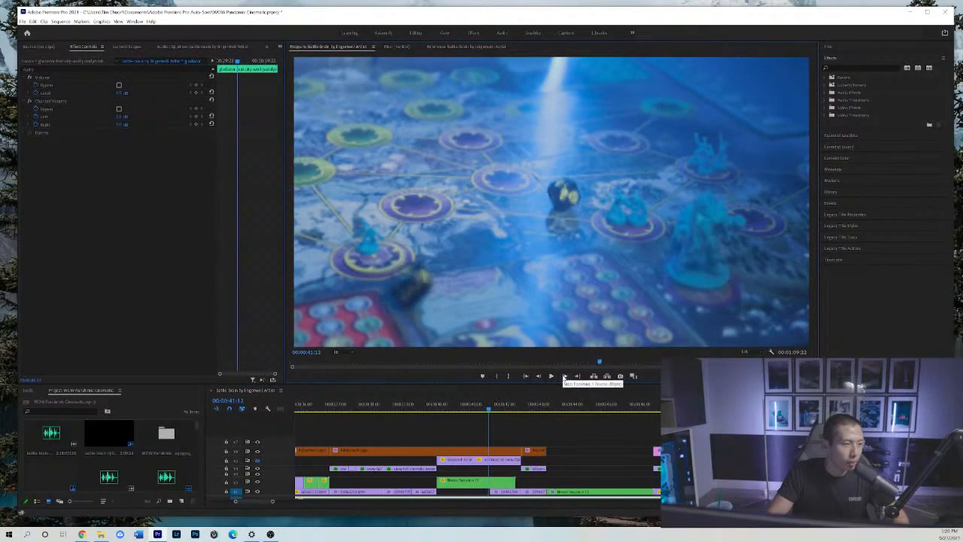
pyautogui.click(563, 376)
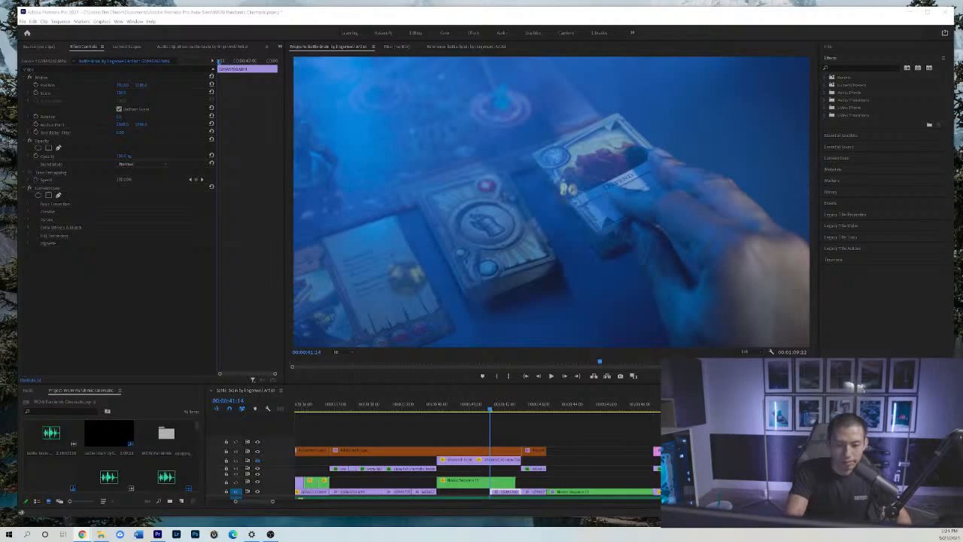
# Deselect the clips and move back to the rolling dice at 00:00:41:03.
pyautogui.click(617, 423)
pyautogui.moveTo(488, 408); pyautogui.dragTo(474, 408)
pyautogui.press('-')
pyautogui.press('-')
pyautogui.press('-')
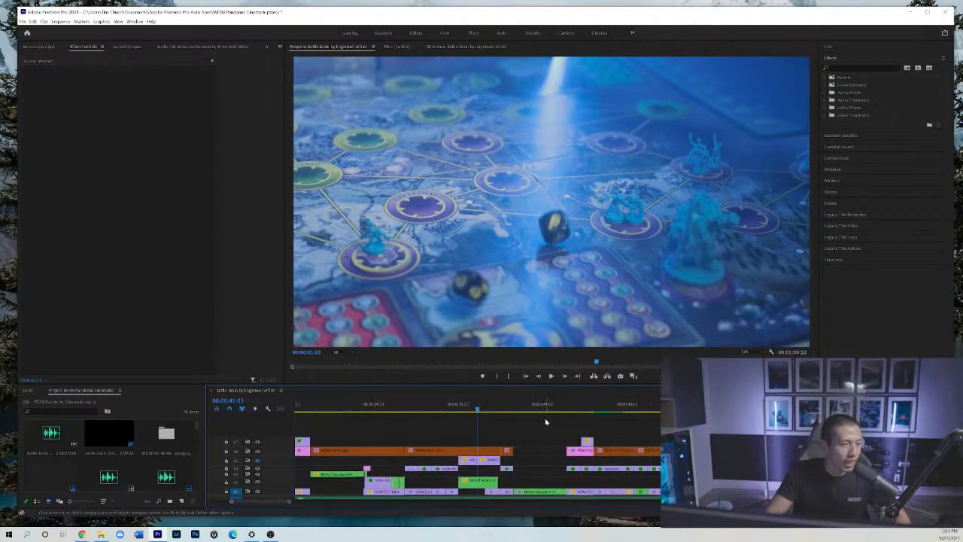
# Play the sequence from the rolling dice at 00:00:41:03 through the hand picking up a card, stopping at 00:00:42:08.
pyautogui.press('=')
pyautogui.press('=')
pyautogui.press('space')
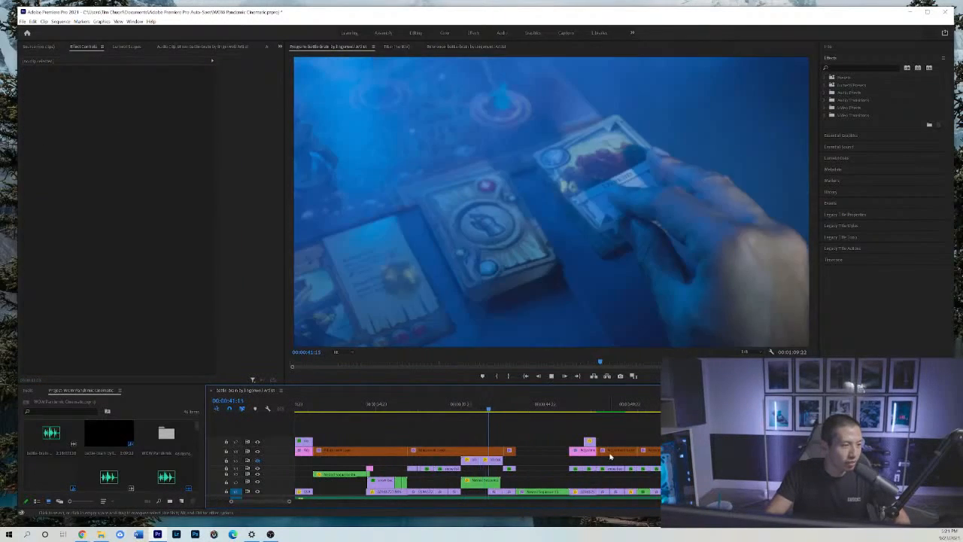
pyautogui.press('space')
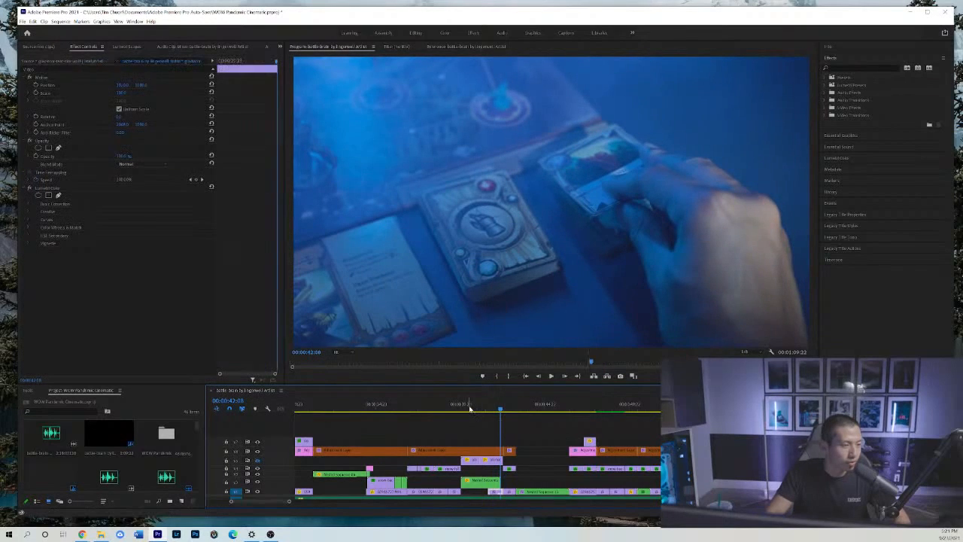
# Replay the dice-to-card cut through the Stronghold card shot and park the playhead at 00:00:43:01.
pyautogui.click(469, 405)
pyautogui.press('space')
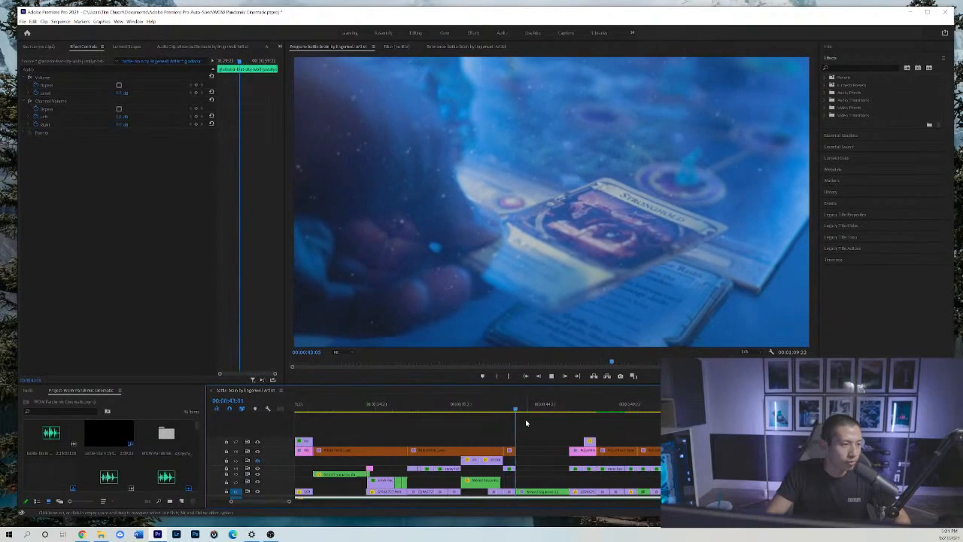
pyautogui.press('space')
pyautogui.click(513, 407)
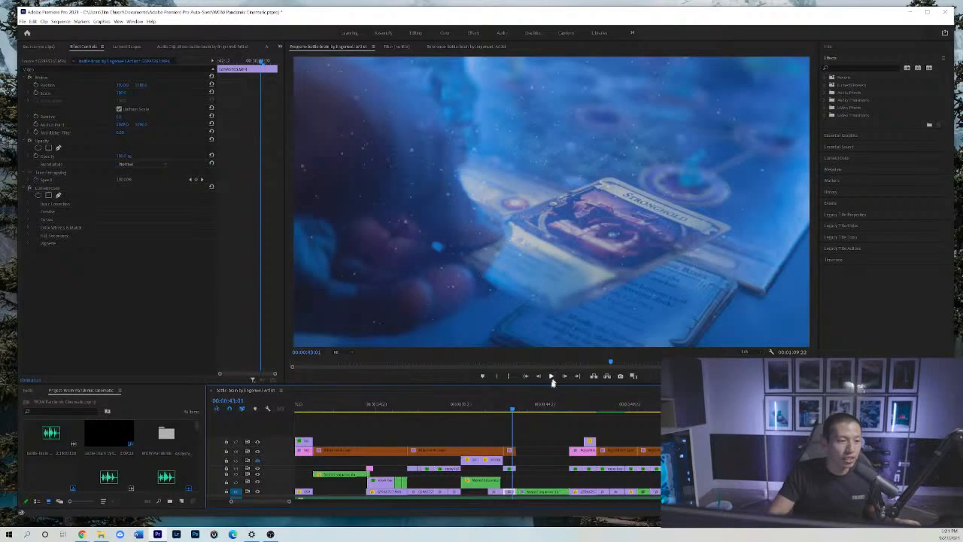
# Scrub twice across the cut from the Stronghold card to the Fight card shot, ending on the figurine frame at 00:00:44:23.
pyautogui.moveTo(514, 411); pyautogui.dragTo(534, 412)
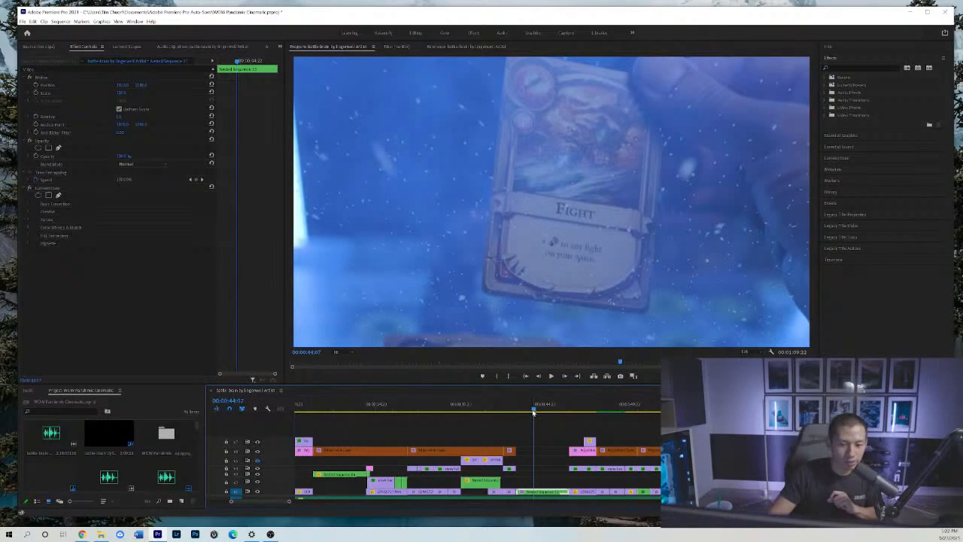
pyautogui.click(526, 376)
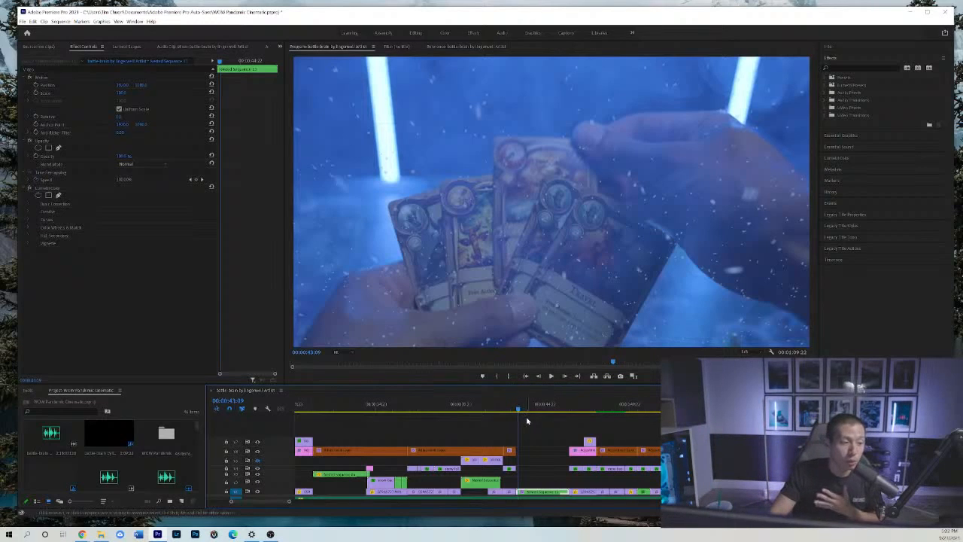
pyautogui.click(510, 409)
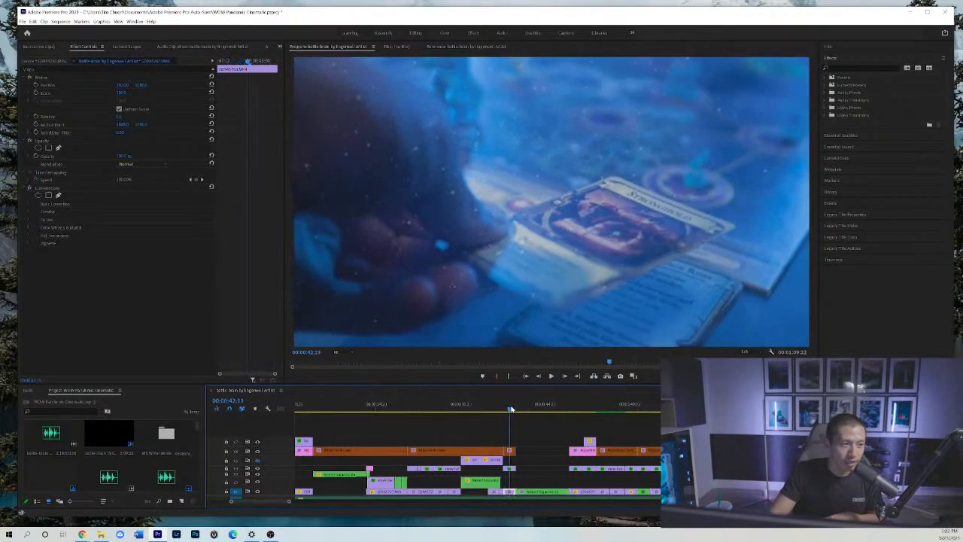
pyautogui.moveTo(510, 409); pyautogui.dragTo(547, 403)
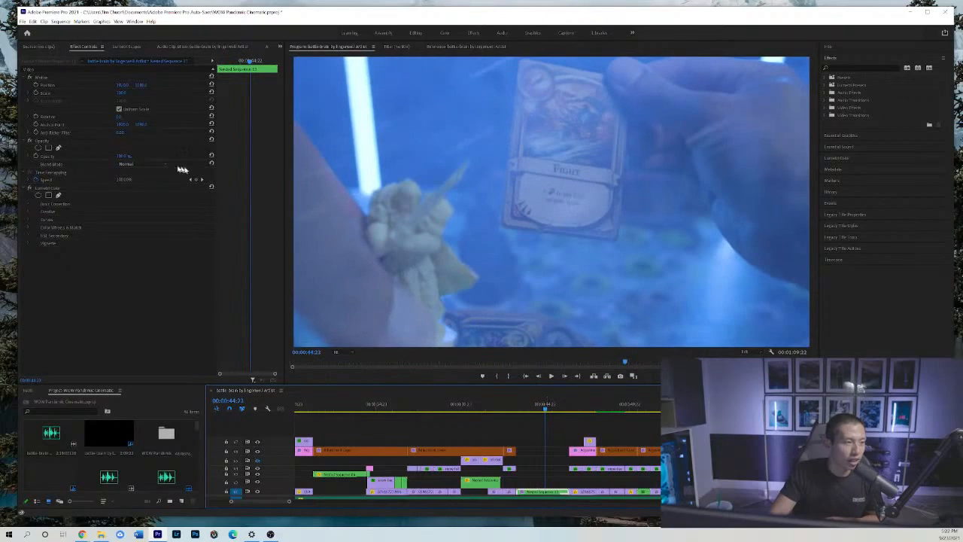
# Reveal more of the lower timeline tracks, inspect the effects of the Fight card's nested sequence, and open that nested sequence.
pyautogui.click(553, 471)
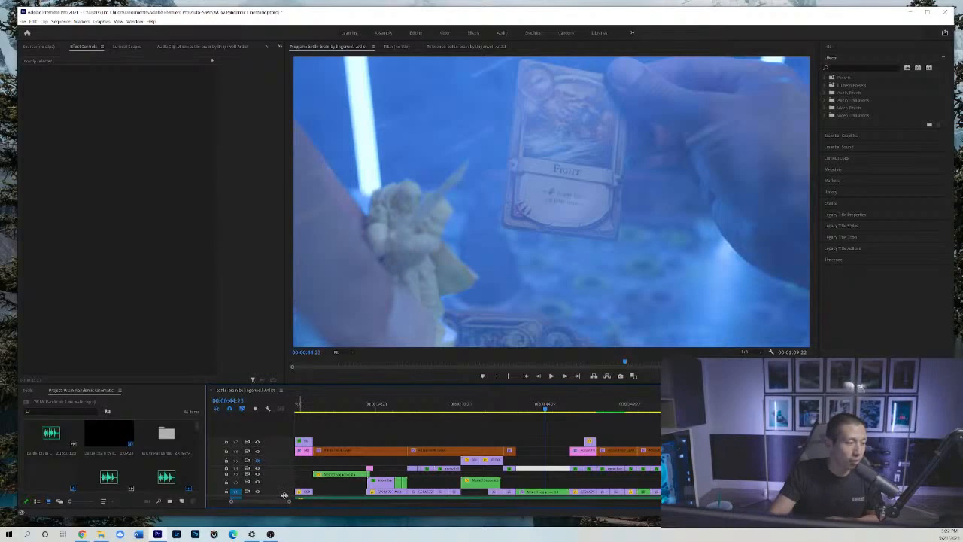
pyautogui.moveTo(284, 495); pyautogui.dragTo(286, 473)
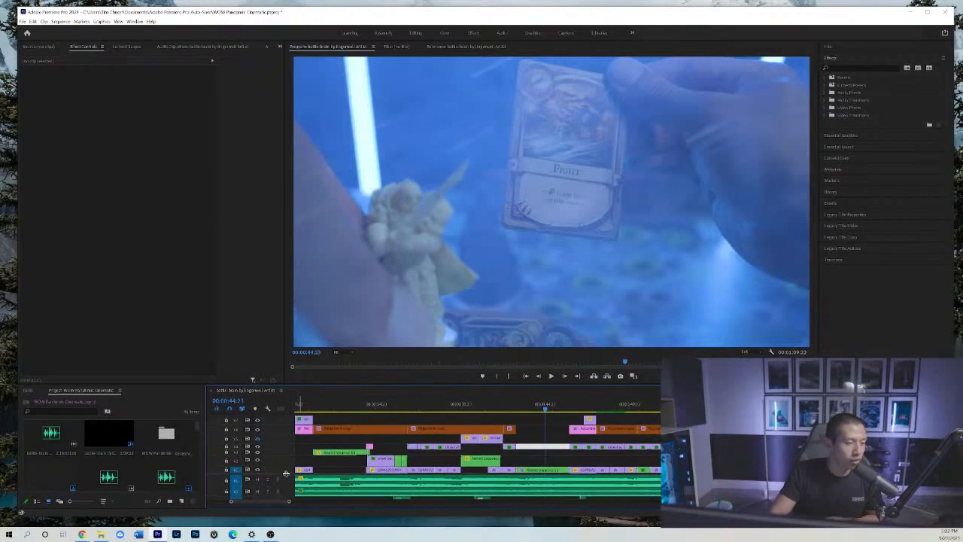
pyautogui.click(543, 472)
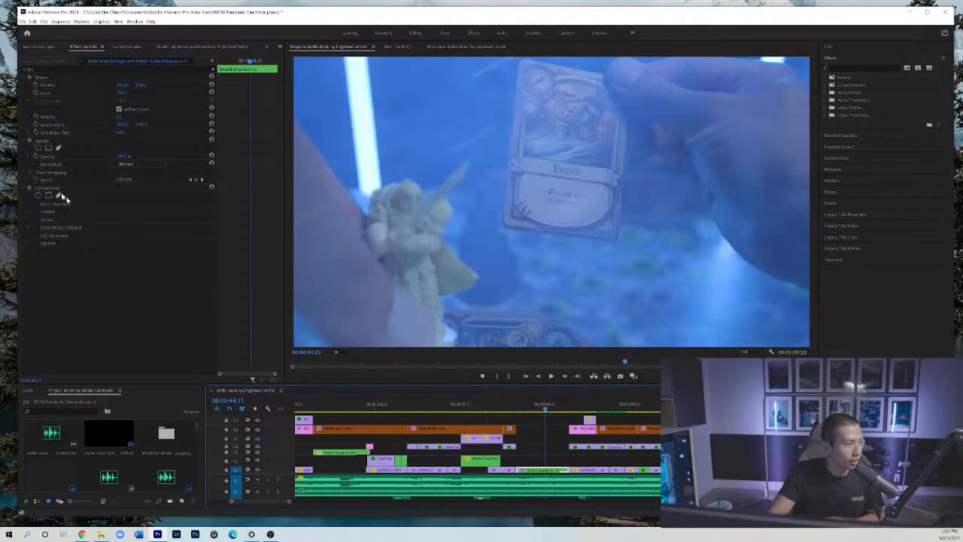
pyautogui.click(53, 187)
pyautogui.click(547, 470)
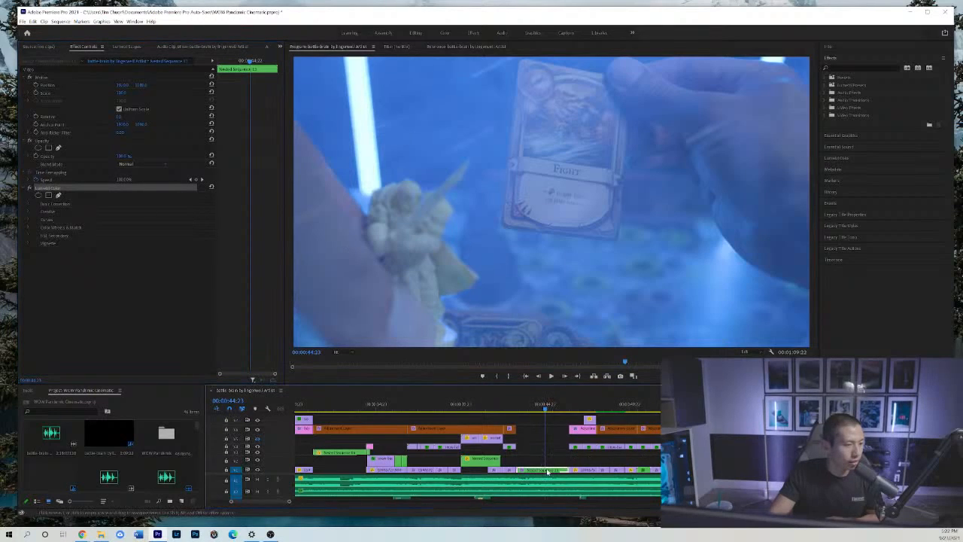
pyautogui.doubleClick(549, 471)
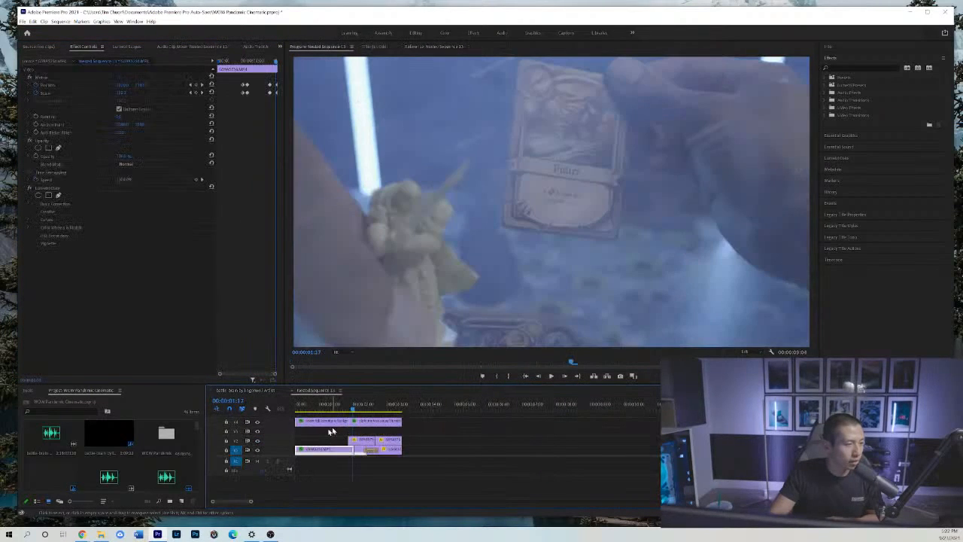
# Scrub the nested sequence to the figurine's entry at 00:00:01:15, briefly switching to the main sequence to compare.
pyautogui.moveTo(326, 404); pyautogui.dragTo(346, 399)
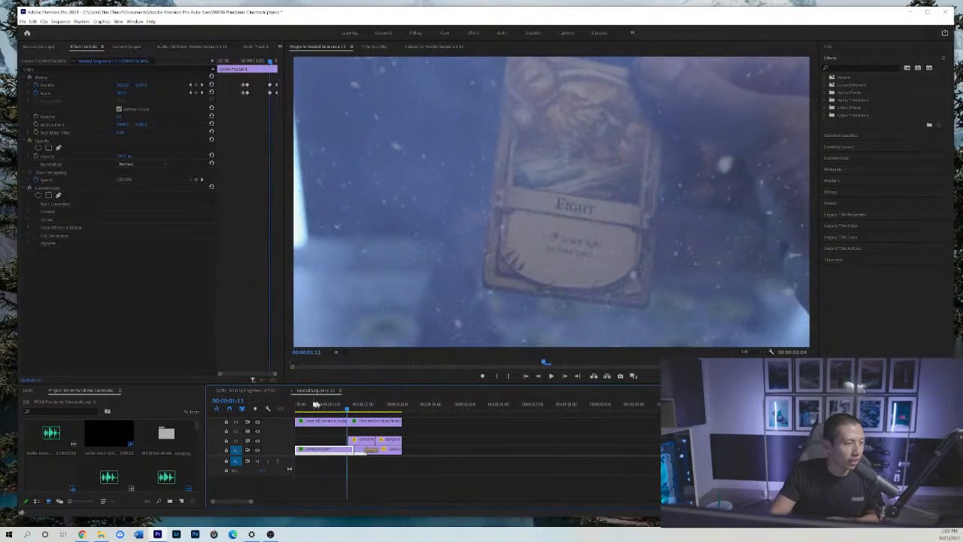
pyautogui.click(267, 391)
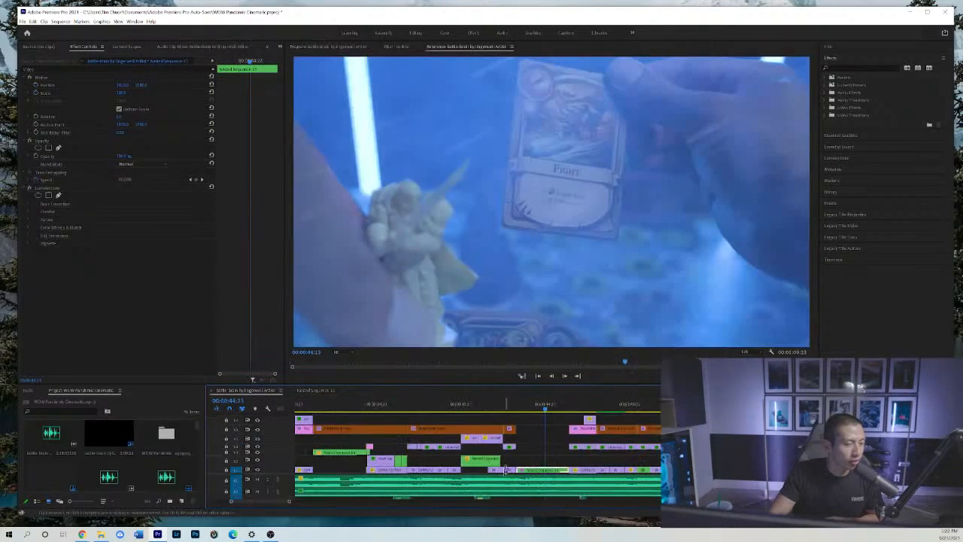
pyautogui.click(298, 392)
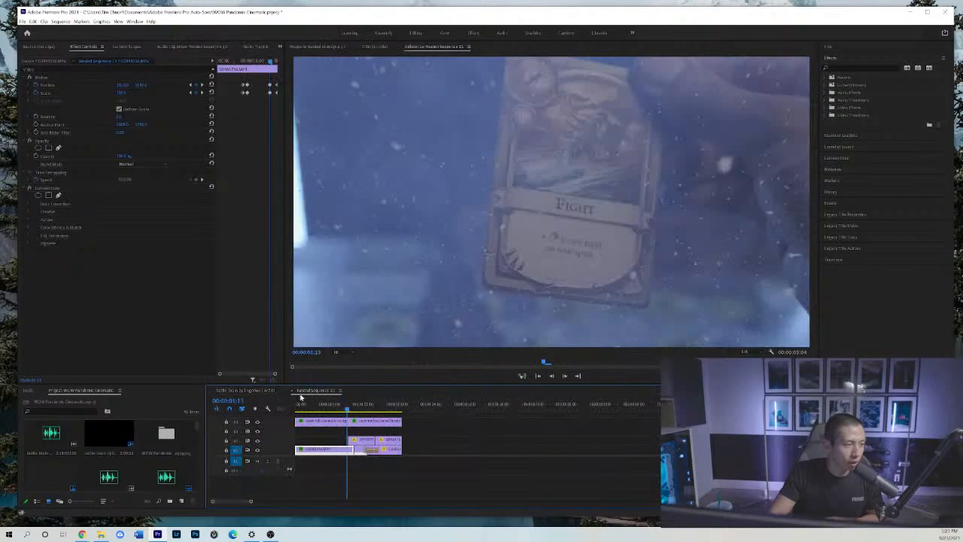
pyautogui.moveTo(301, 398); pyautogui.dragTo(350, 407)
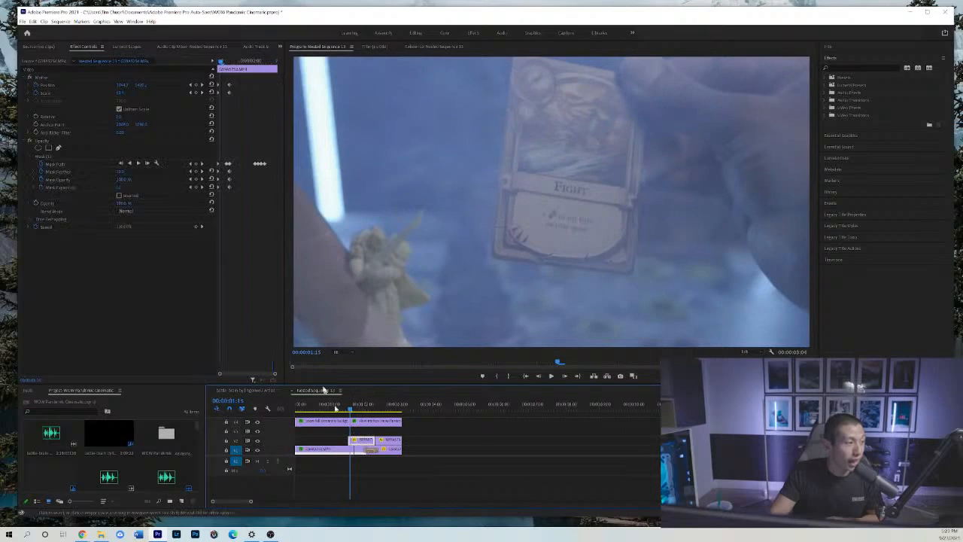
# Show the figurine clip's opacity mask, step through the frames where it enters around 00:00:01:14, and inspect the snow overlay clip above it.
pyautogui.click(74, 157)
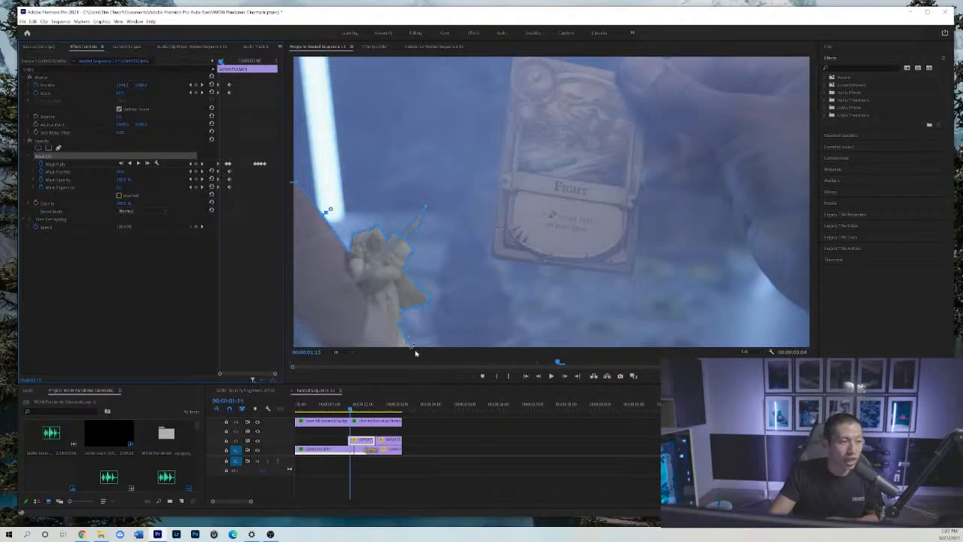
pyautogui.click(564, 377)
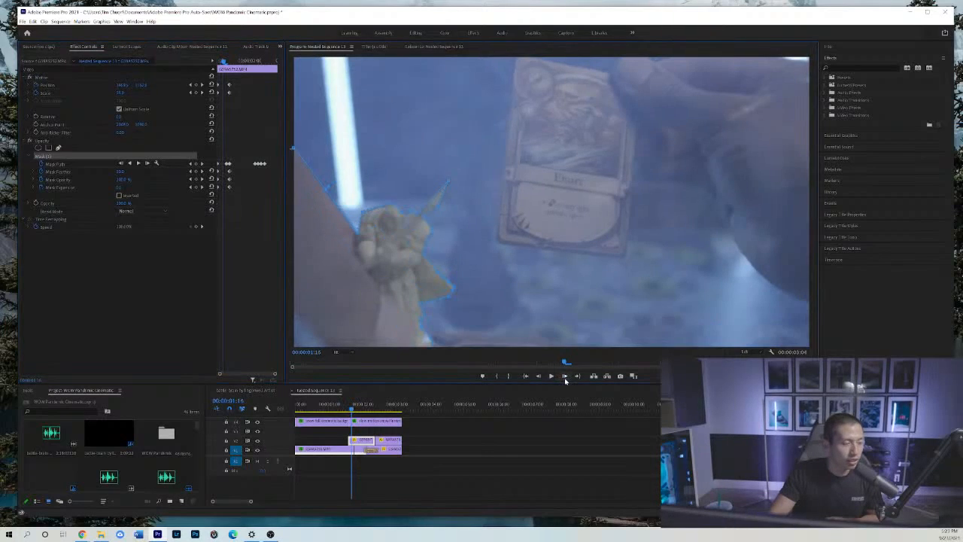
pyautogui.click(538, 379)
pyautogui.click(538, 378)
pyautogui.click(538, 379)
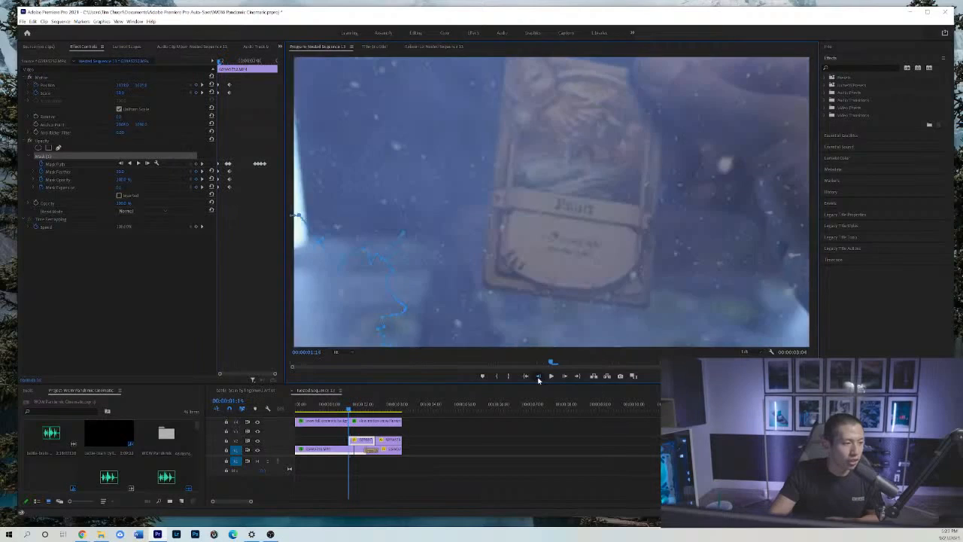
pyautogui.click(563, 378)
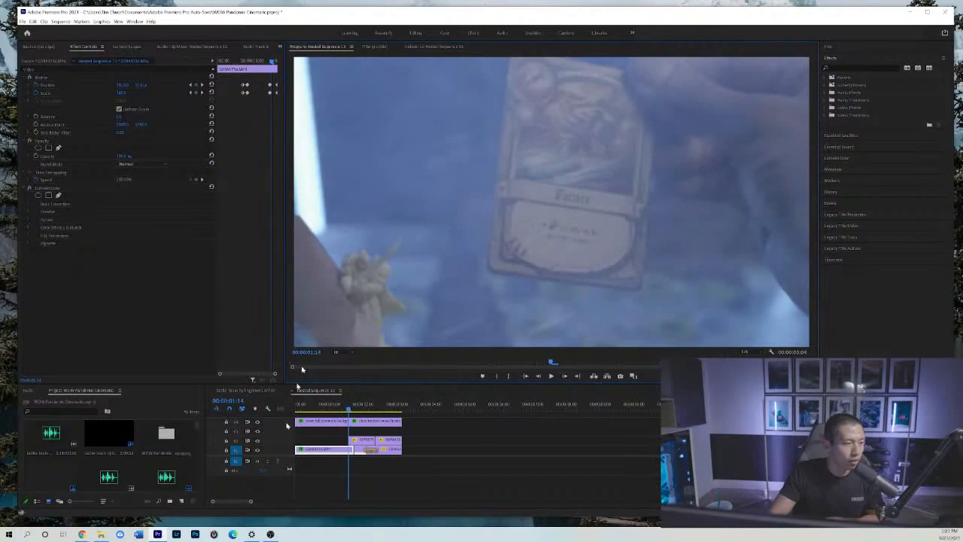
pyautogui.click(359, 420)
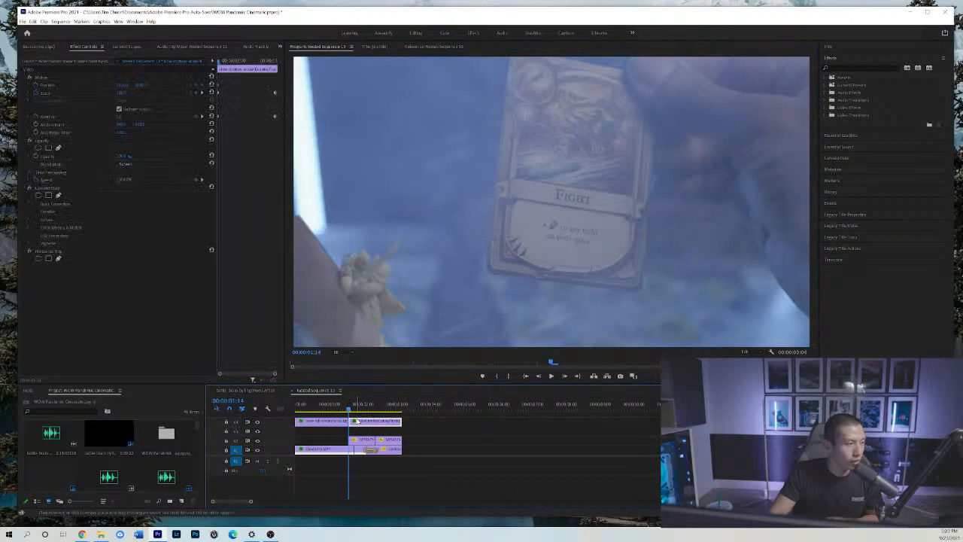
# Display the figurine's mask outline at 00:00:01:15 and step frame by frame to 00:00:01:18 to examine its keyframed path.
pyautogui.click(563, 376)
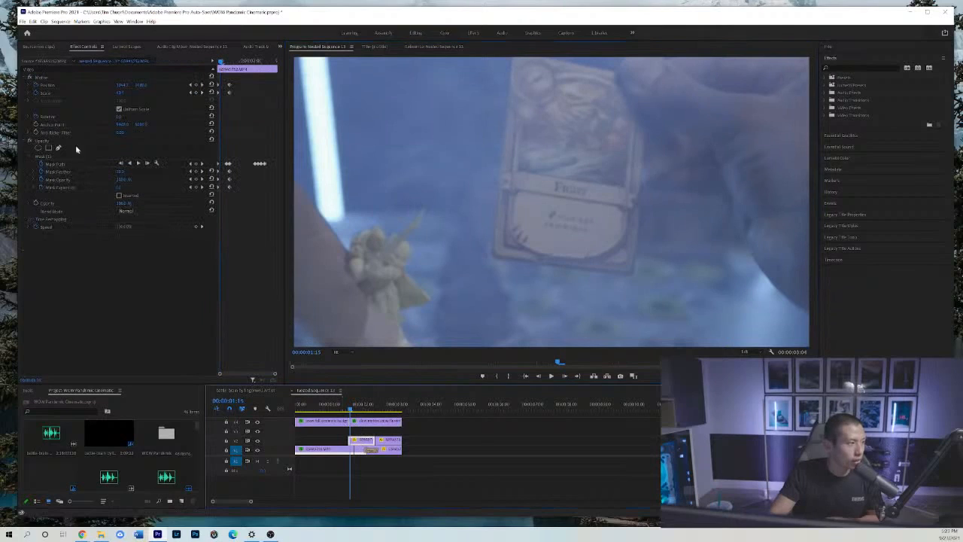
pyautogui.click(83, 156)
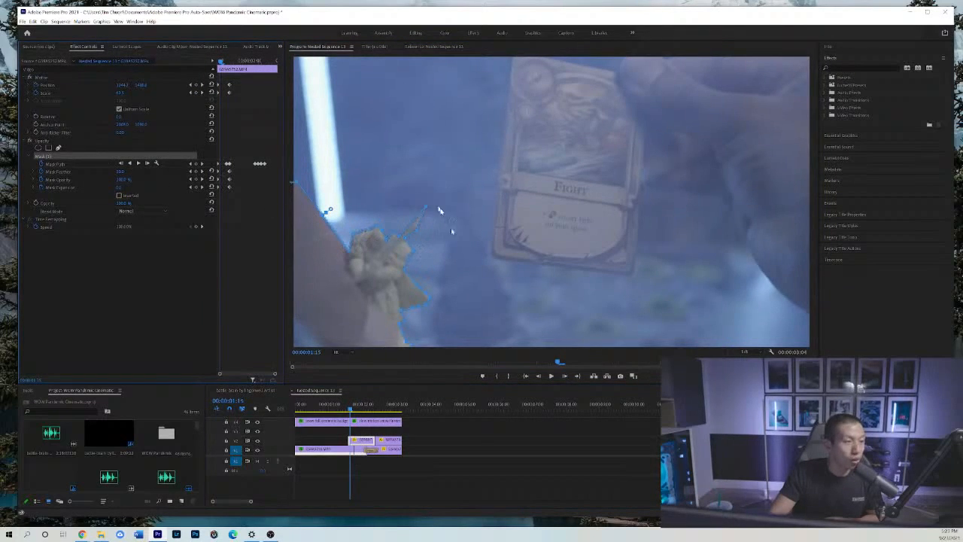
pyautogui.click(570, 379)
pyautogui.click(571, 378)
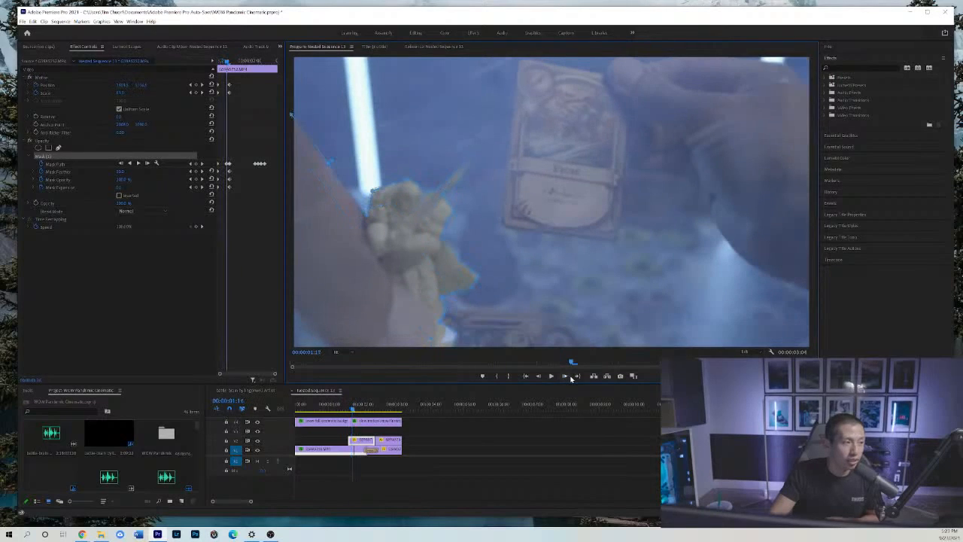
pyautogui.click(571, 378)
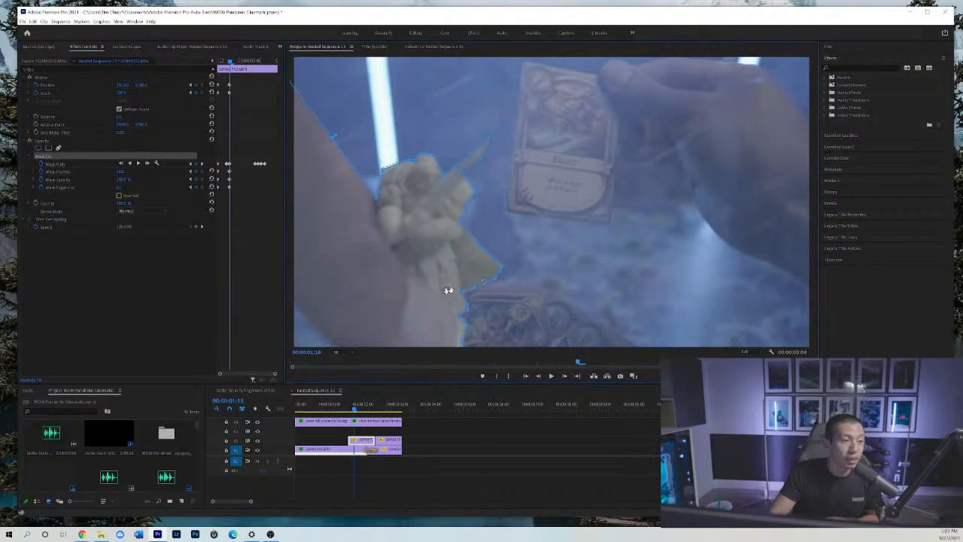
# Step the masked figurine clip from 00:00:01:18 past the disappearance of the Fight card to the unmasked shot at 00:00:02:11.
pyautogui.click(507, 468)
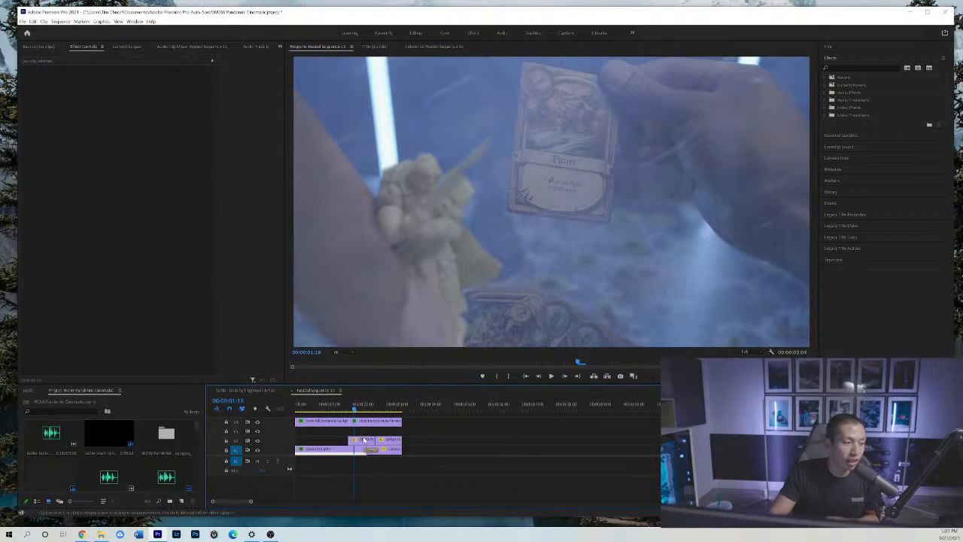
pyautogui.click(364, 439)
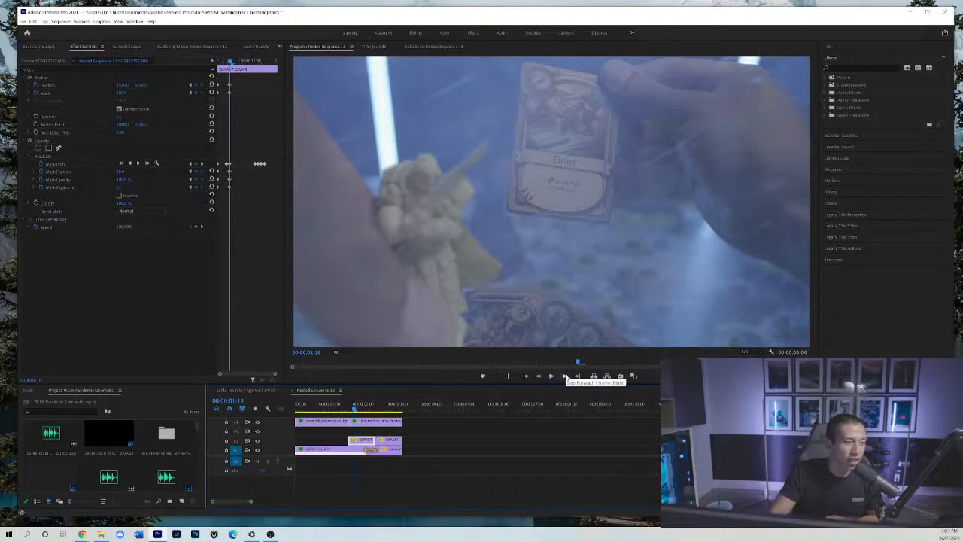
pyautogui.click(566, 376)
pyautogui.click(567, 377)
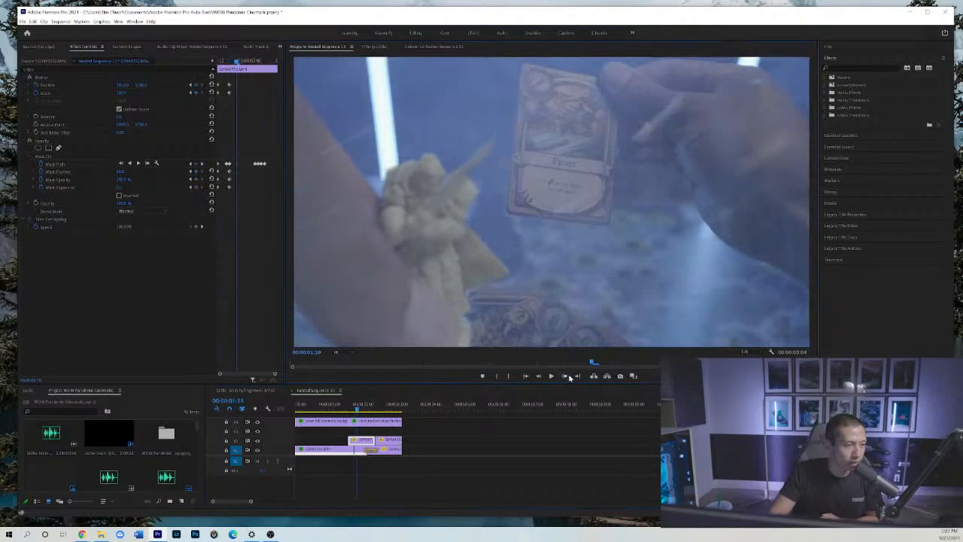
pyautogui.click(569, 378)
pyautogui.click(569, 378)
pyautogui.click(569, 377)
pyautogui.click(569, 377)
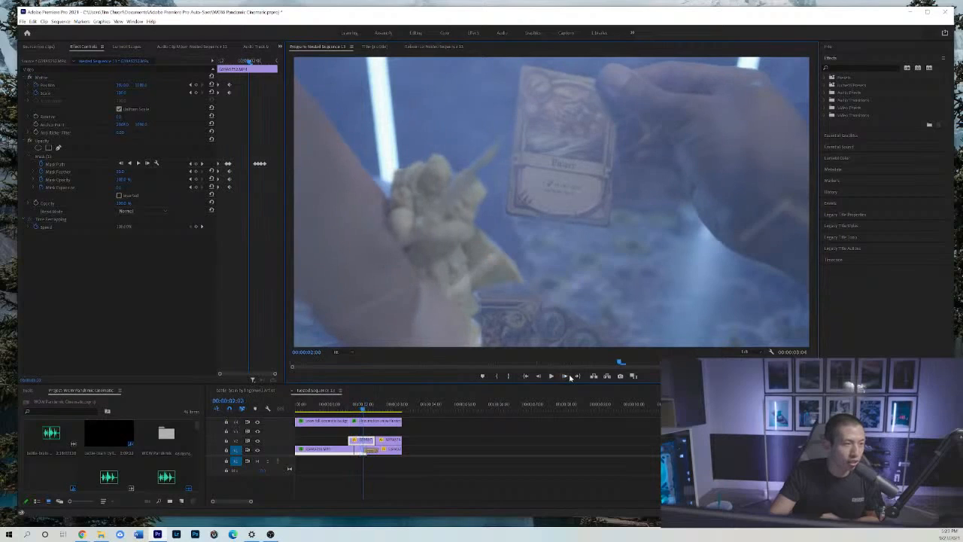
pyautogui.click(570, 377)
pyautogui.click(569, 376)
pyautogui.click(569, 378)
pyautogui.click(570, 378)
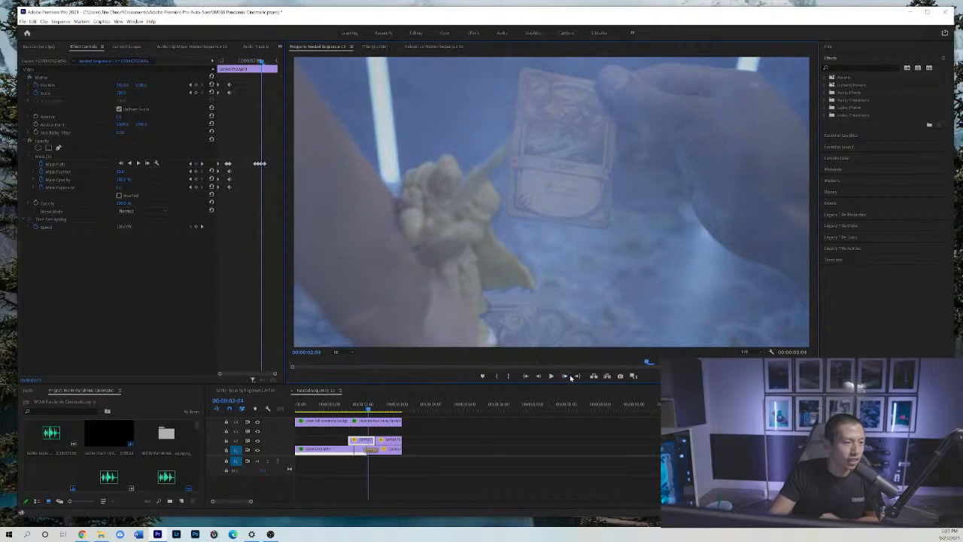
pyautogui.click(570, 377)
pyautogui.click(569, 377)
pyautogui.click(569, 377)
pyautogui.click(569, 377)
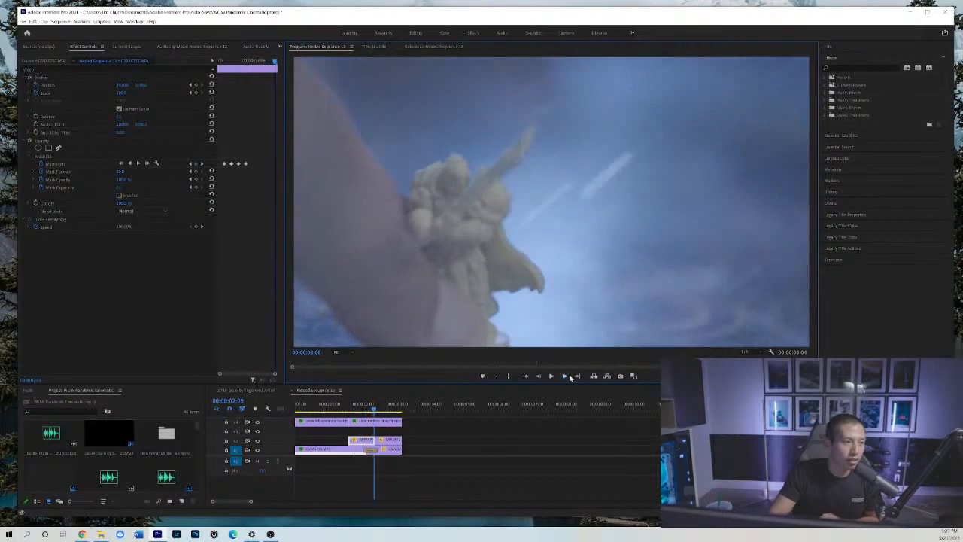
pyautogui.click(569, 377)
pyautogui.click(569, 377)
pyautogui.click(569, 377)
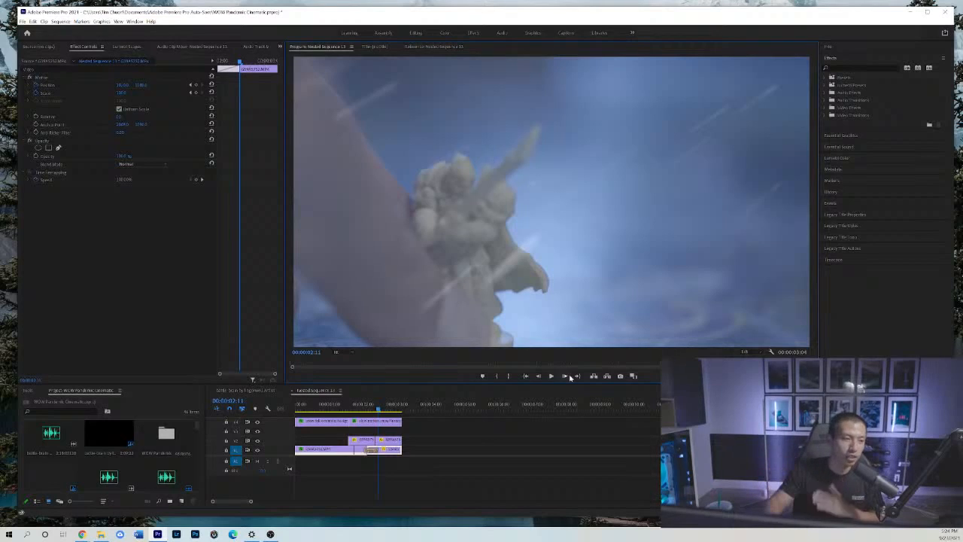
# Return to the main cinematic sequence, deselect the nested clip and show a wider stretch of the timeline.
pyautogui.click(255, 389)
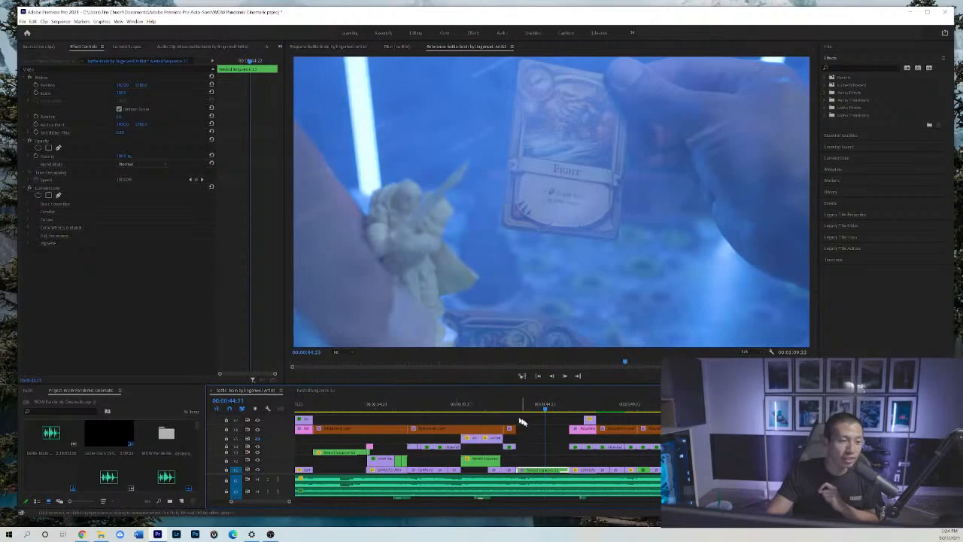
pyautogui.click(539, 437)
pyautogui.press('-')
pyautogui.press('-')
pyautogui.press('-')
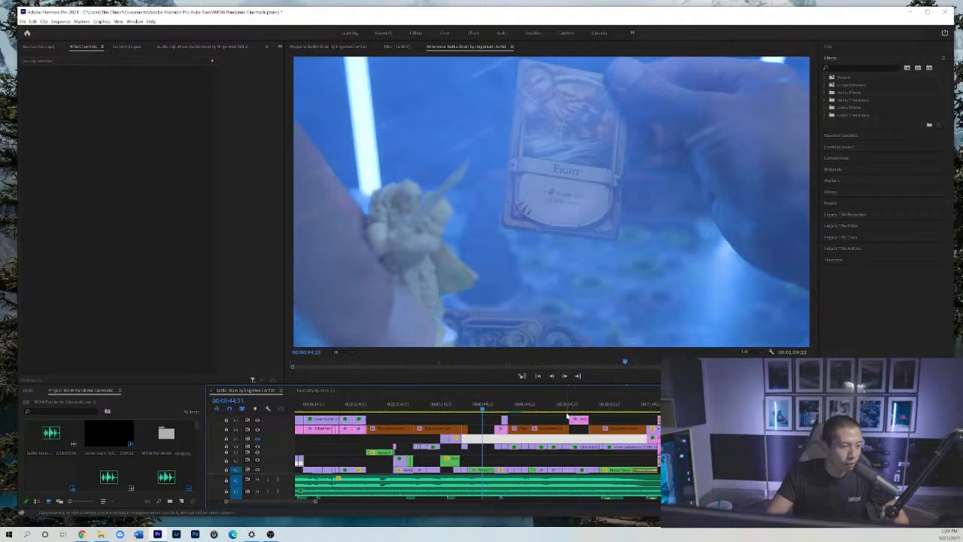
# Play the cinematic from the Fight card shot to the Heal card reveal, stopping at 00:00:47:21, and scrub back to 00:00:47:13.
pyautogui.press('-')
pyautogui.press('space')
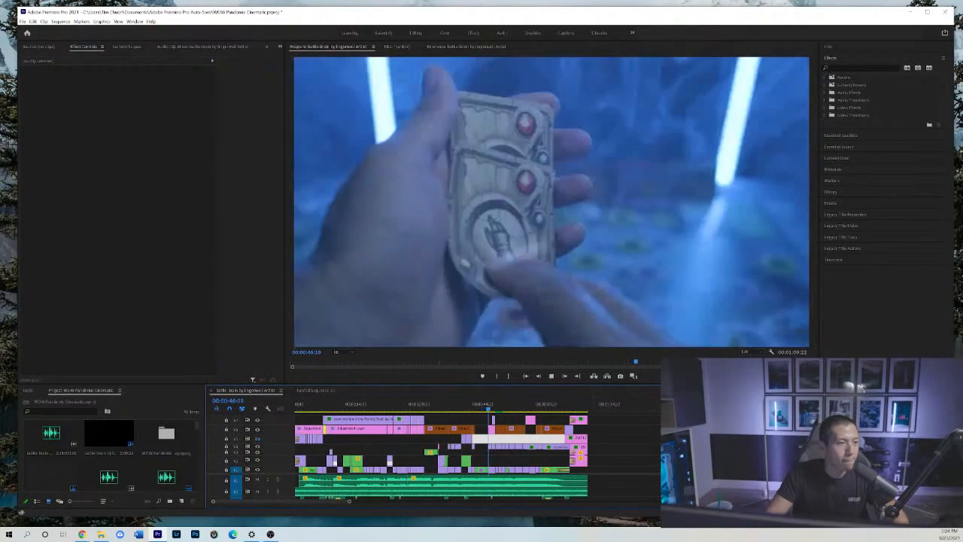
pyautogui.press('space')
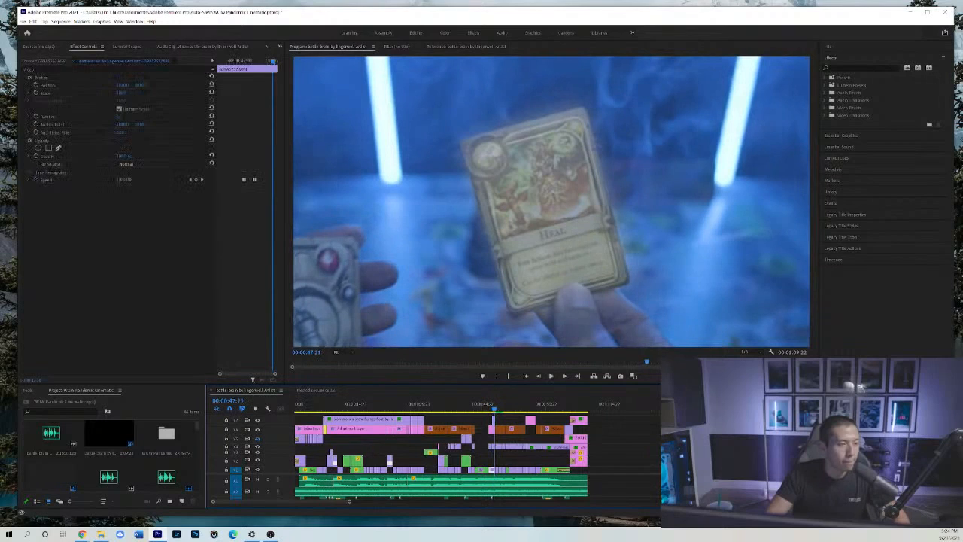
pyautogui.press('=')
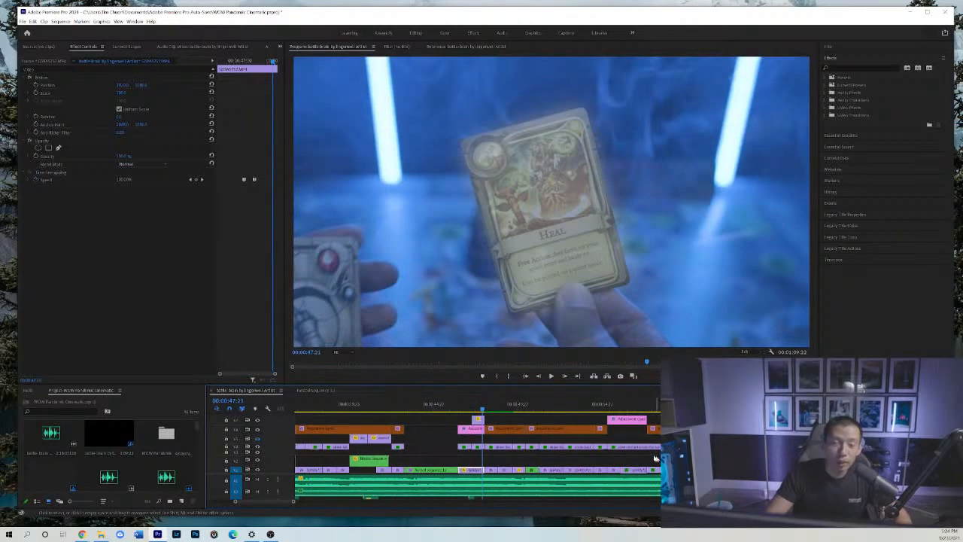
pyautogui.press('=')
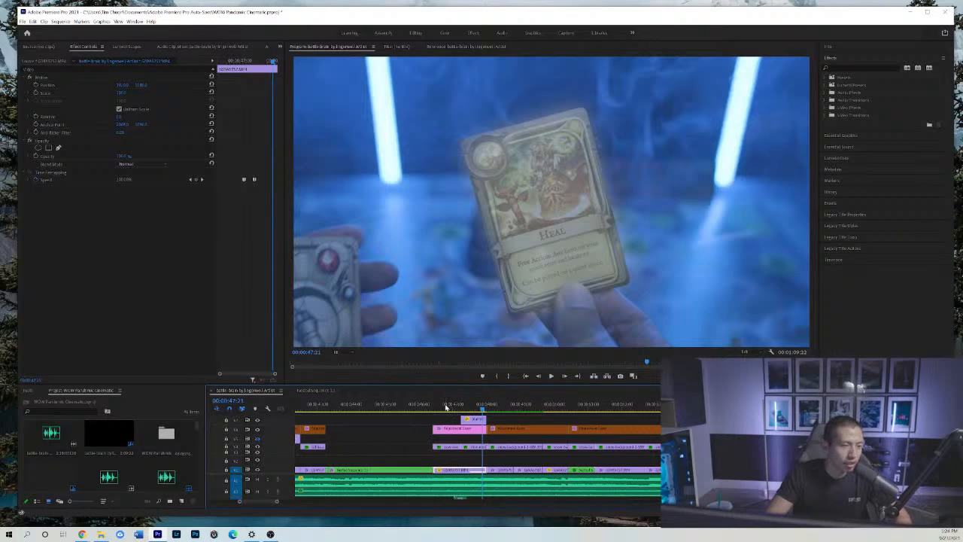
pyautogui.moveTo(445, 406); pyautogui.dragTo(473, 407)
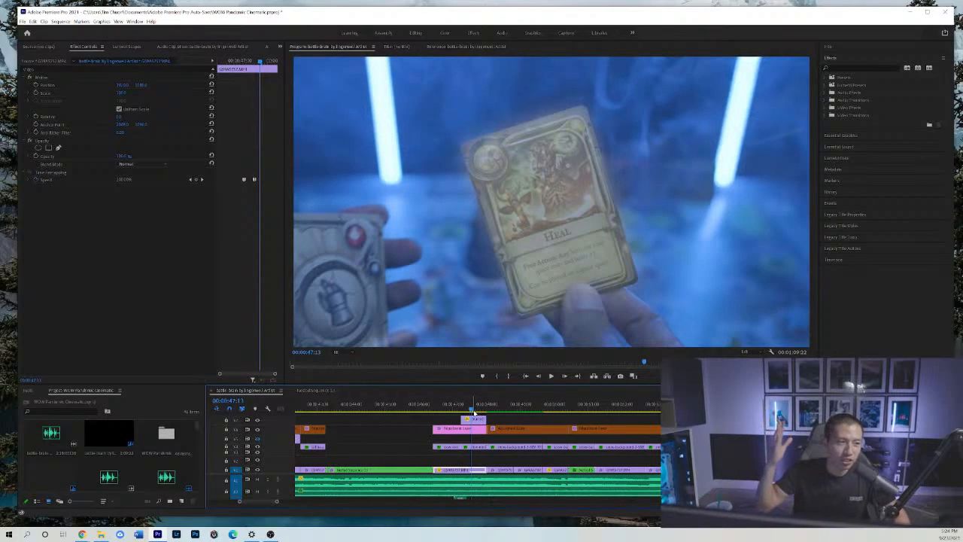
# Inspect the golden dust overlay's mask around the Heal card, temporarily removing the mask to view the full overlay before restoring it.
pyautogui.click(475, 422)
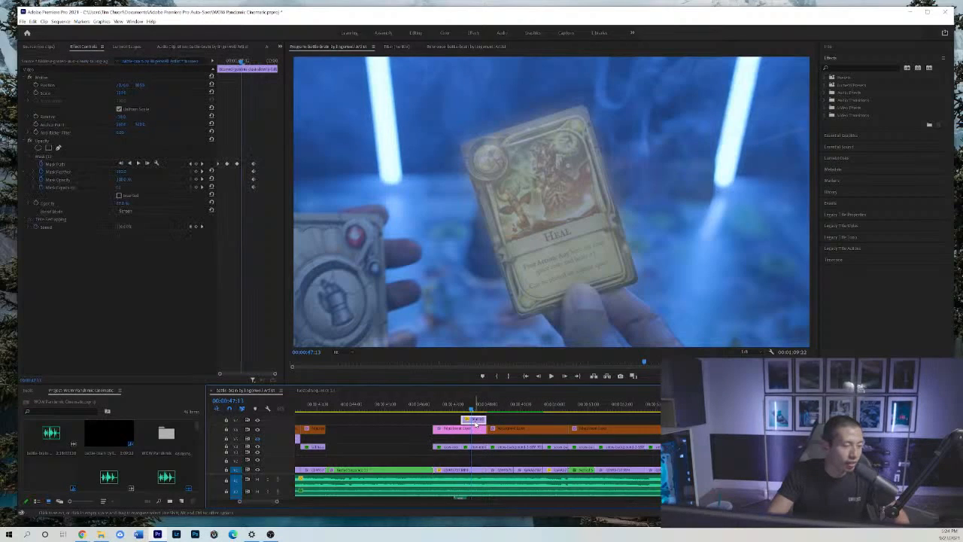
pyautogui.click(60, 158)
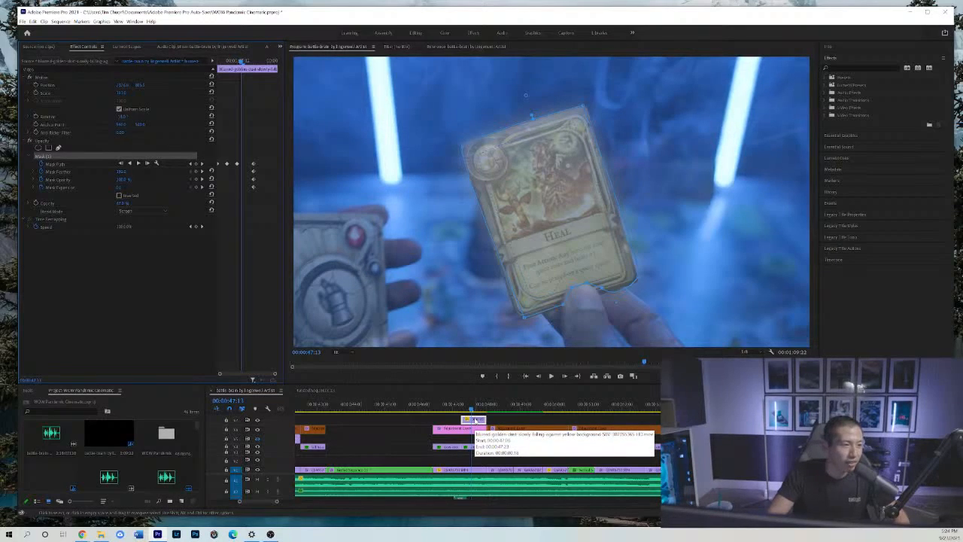
pyautogui.click(475, 419)
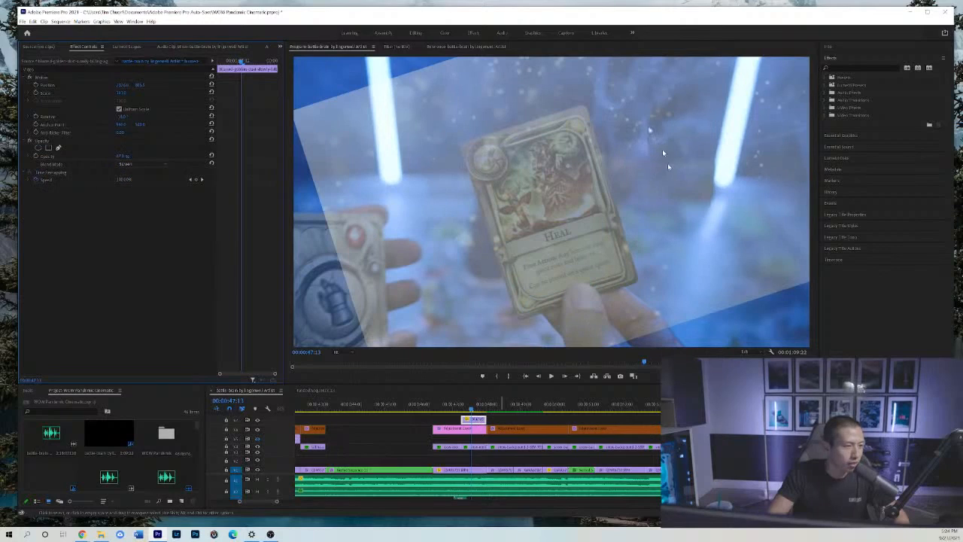
pyautogui.click(684, 334)
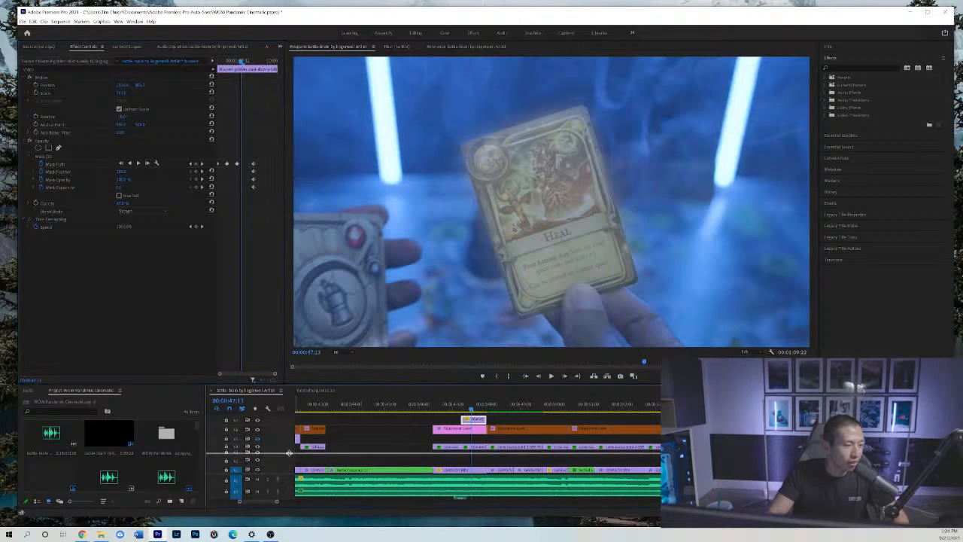
# Inspect the two sound effects under the Heal card shot and view the card flip at 00:00:47:04, 00:00:47:08 and 00:00:47:10.
pyautogui.scroll(-2, 286, 474)
pyautogui.click(460, 484)
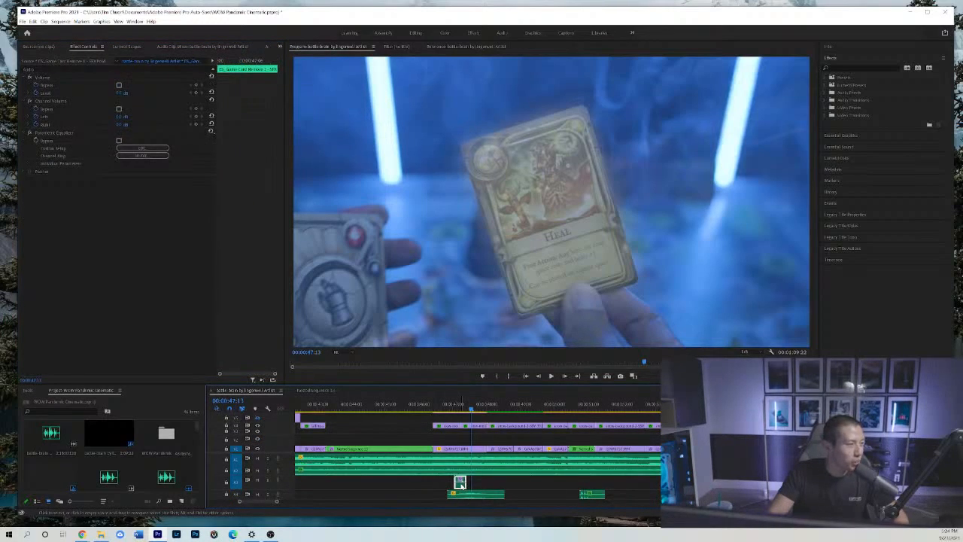
pyautogui.click(462, 494)
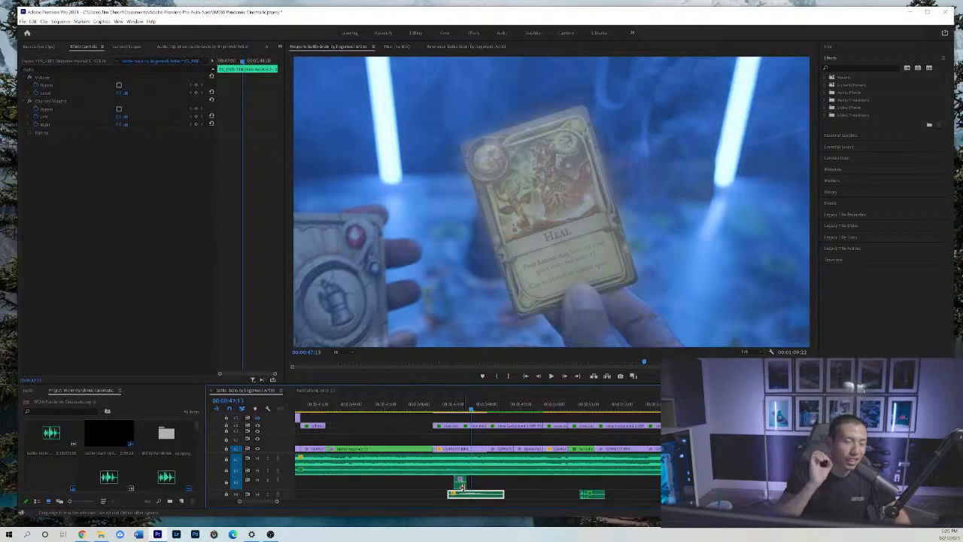
pyautogui.click(456, 409)
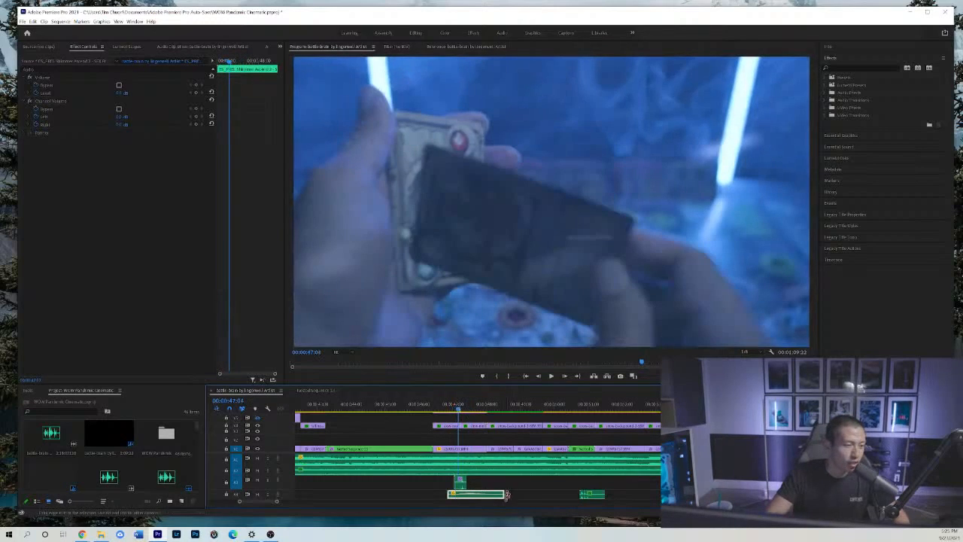
pyautogui.click(463, 407)
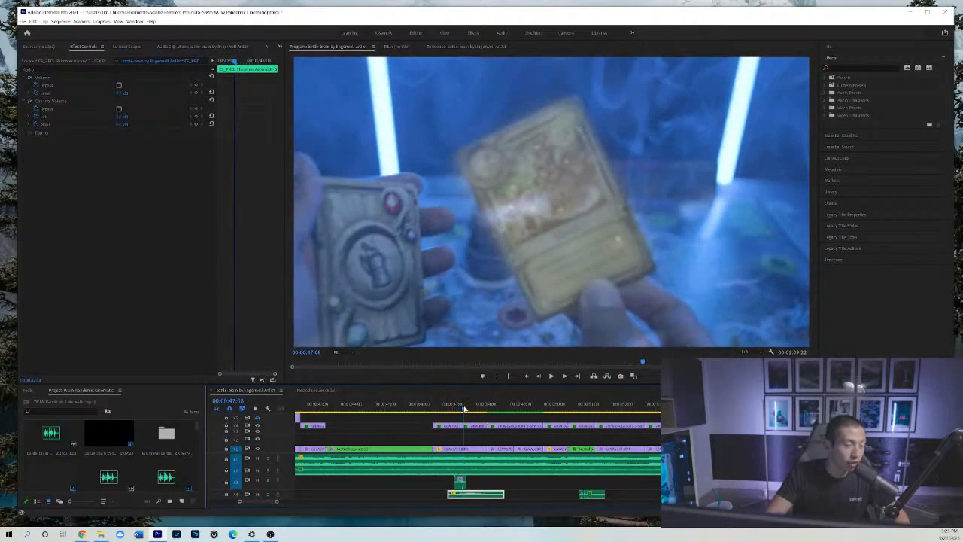
pyautogui.click(466, 408)
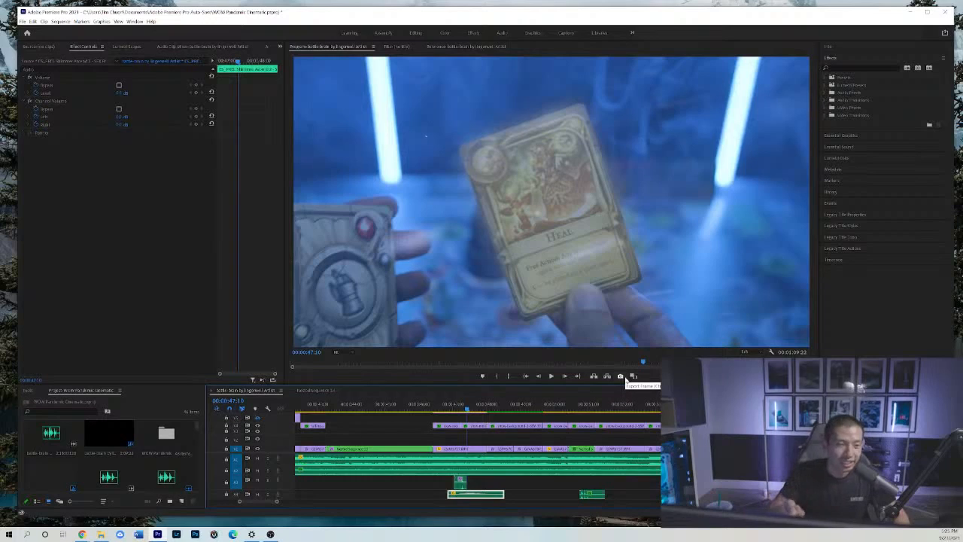
# Review the Heal card flip from 00:00:46:19 and play the cinematic on to the wide shot of the figurines on the game board.
pyautogui.click(446, 408)
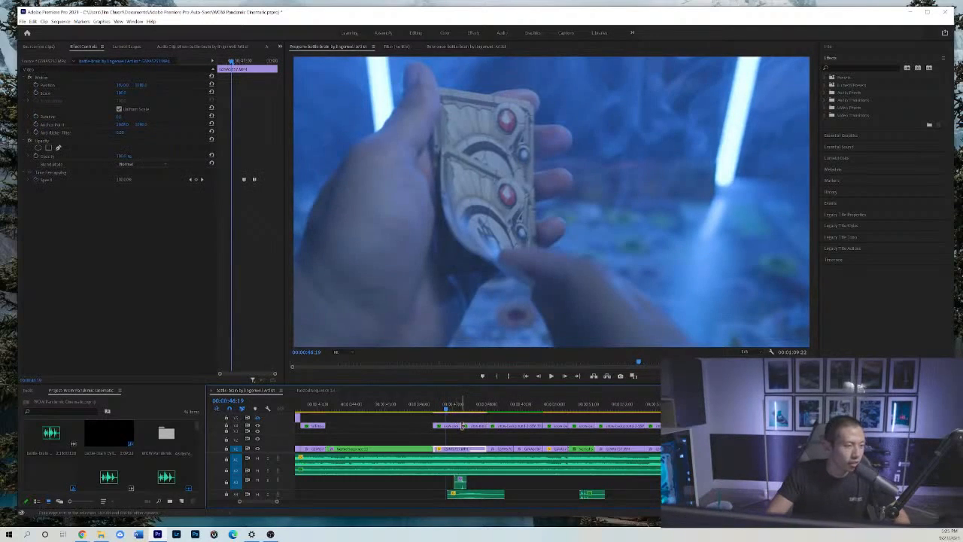
pyautogui.click(459, 410)
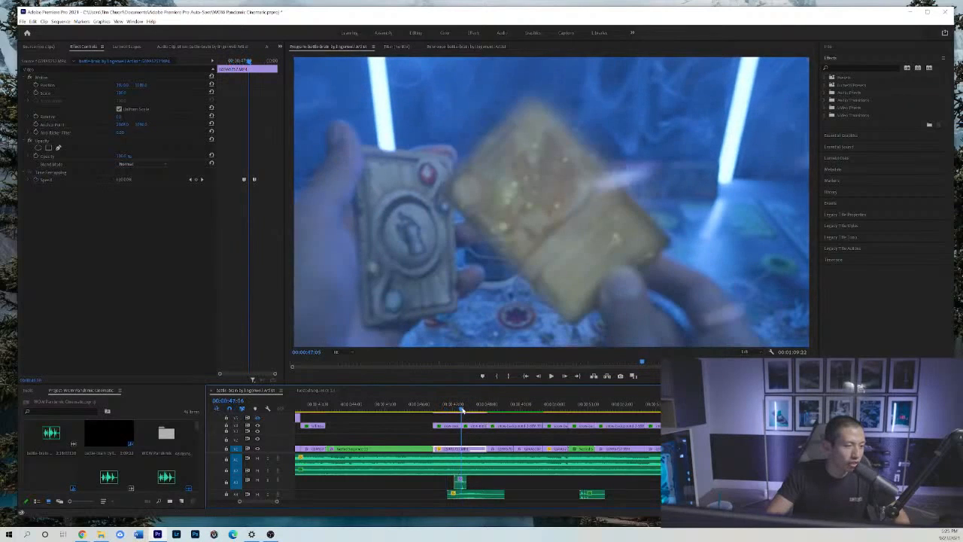
pyautogui.press('space')
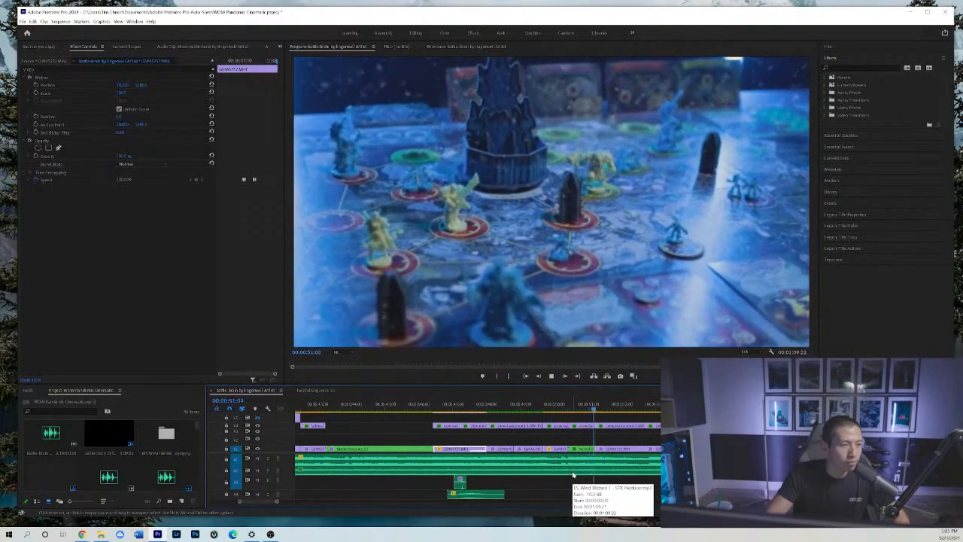
# Park the playhead at 00:00:50:20 in the wide board shot and inspect its nested sequence clip in a closer timeline view.
pyautogui.click(583, 407)
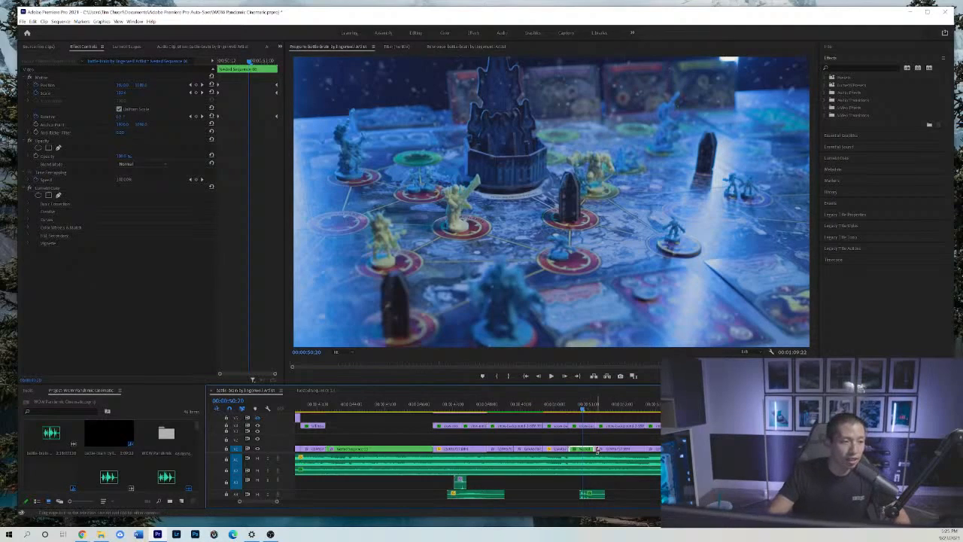
pyautogui.click(601, 439)
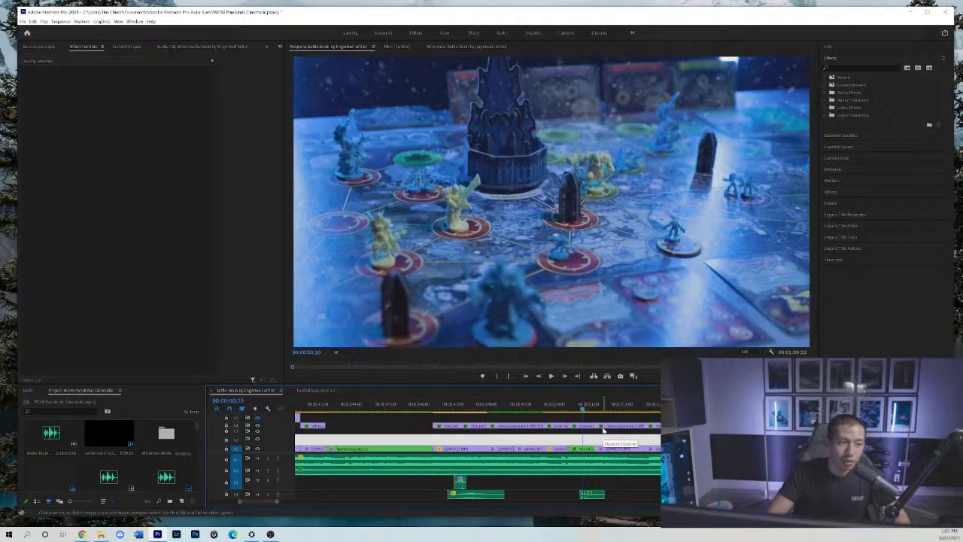
pyautogui.press('=')
pyautogui.press('-')
pyautogui.press('=')
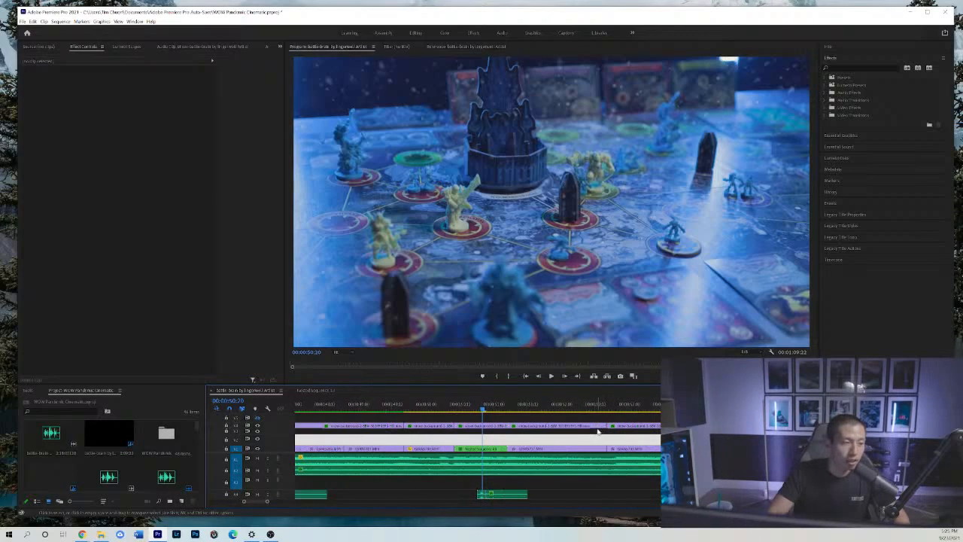
pyautogui.press('=')
pyautogui.click(515, 450)
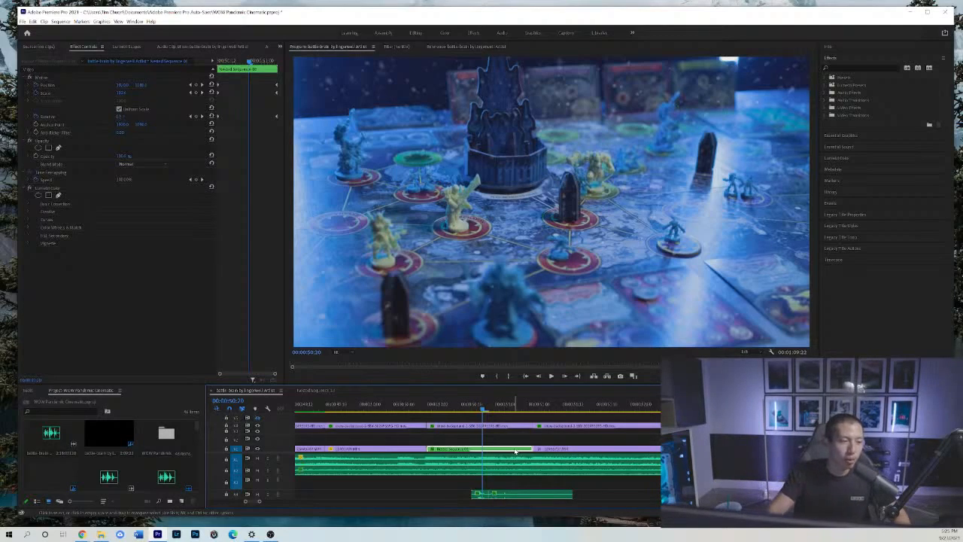
# Compare the board shot before and after the dark tower pieces appear, moving between 00:00:50:12 and 00:00:50:22, and check the sound effect beneath.
pyautogui.click(453, 409)
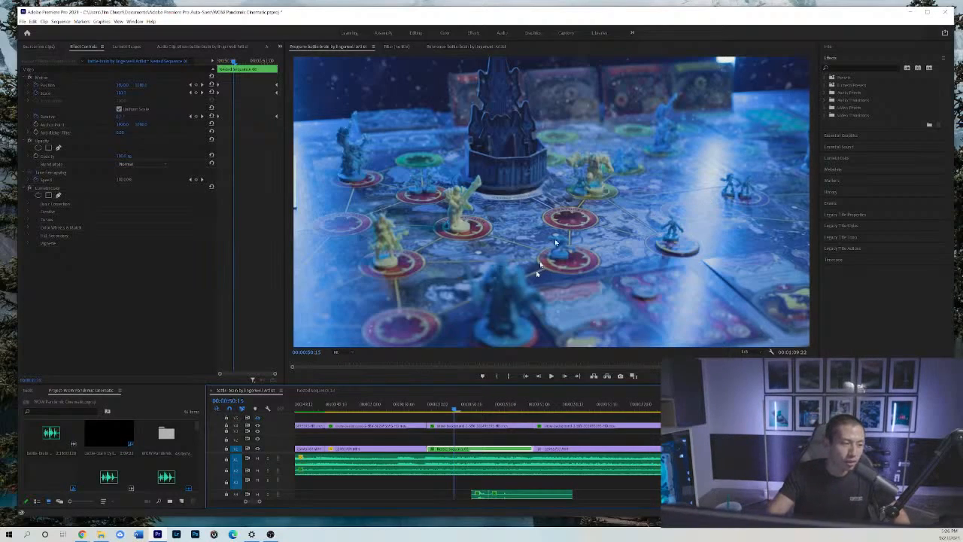
pyautogui.click(493, 408)
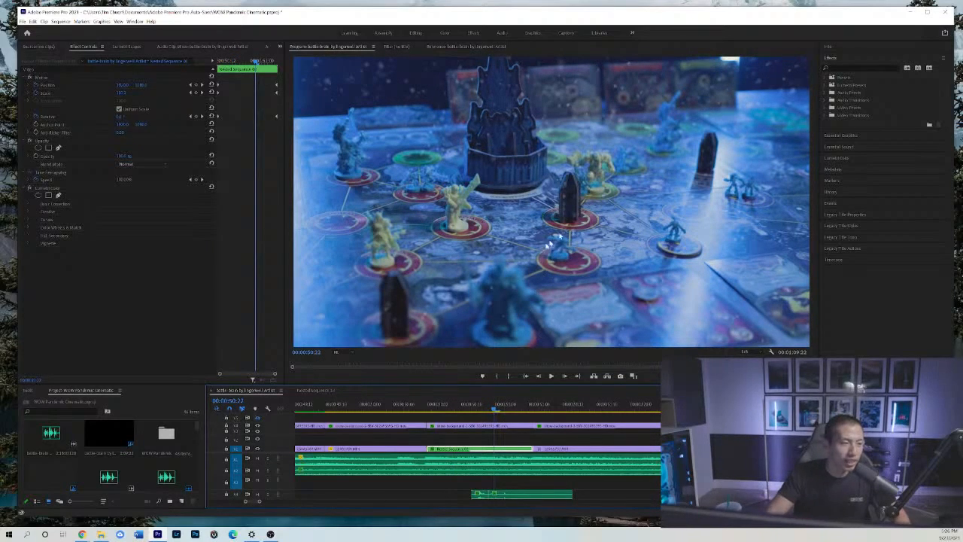
pyautogui.click(454, 408)
pyautogui.moveTo(455, 409)
pyautogui.mouseDown()
pyautogui.moveTo(469, 406)
pyautogui.moveTo(440, 416)
pyautogui.mouseUp()
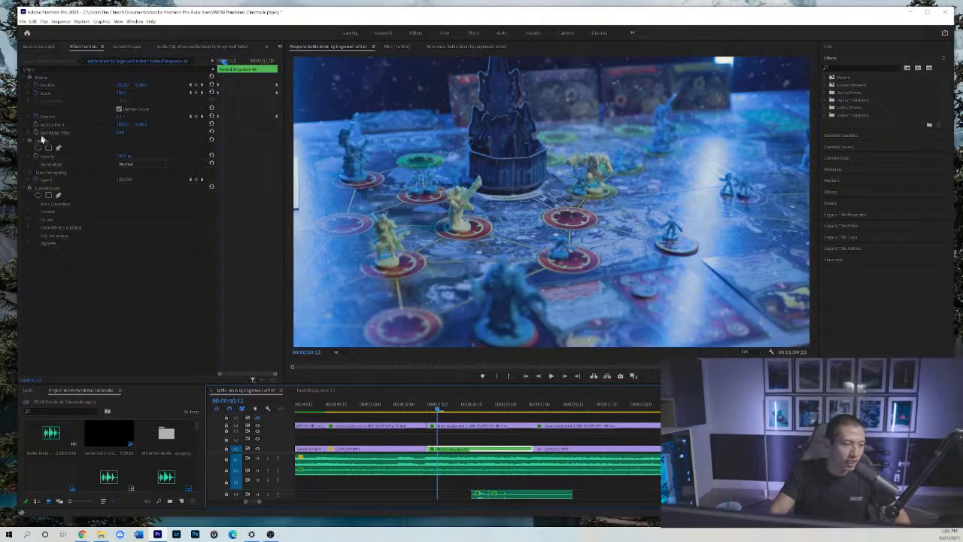
pyautogui.moveTo(451, 406); pyautogui.dragTo(482, 406)
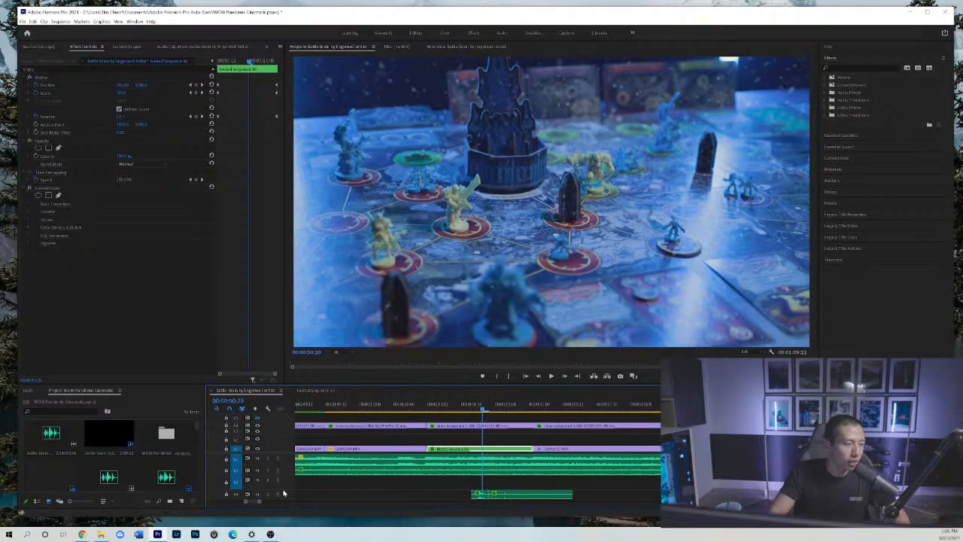
pyautogui.moveTo(288, 489); pyautogui.dragTo(290, 481)
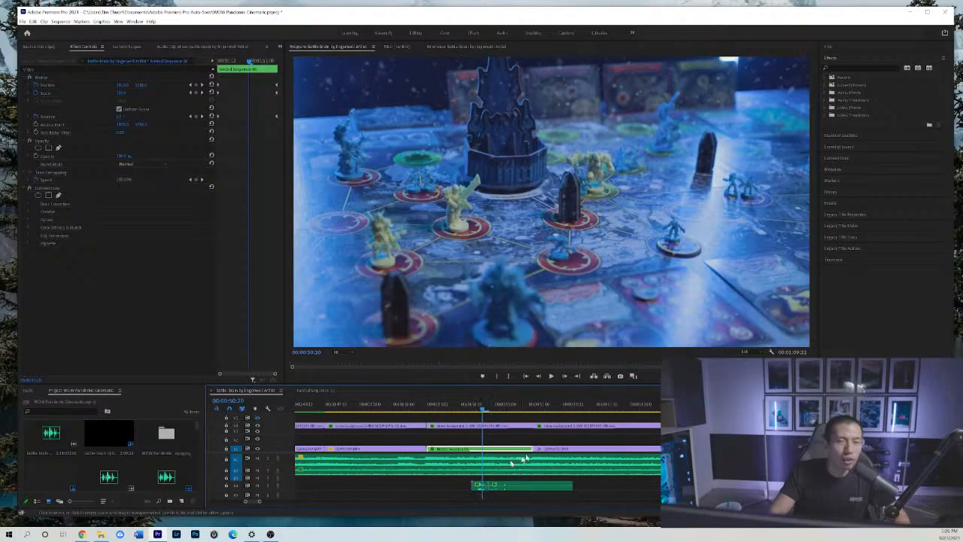
# Play the cinematic from 00:00:50:14 through the castle and figurine shots to the World of Warcraft box shot at 00:00:59:02.
pyautogui.click(449, 407)
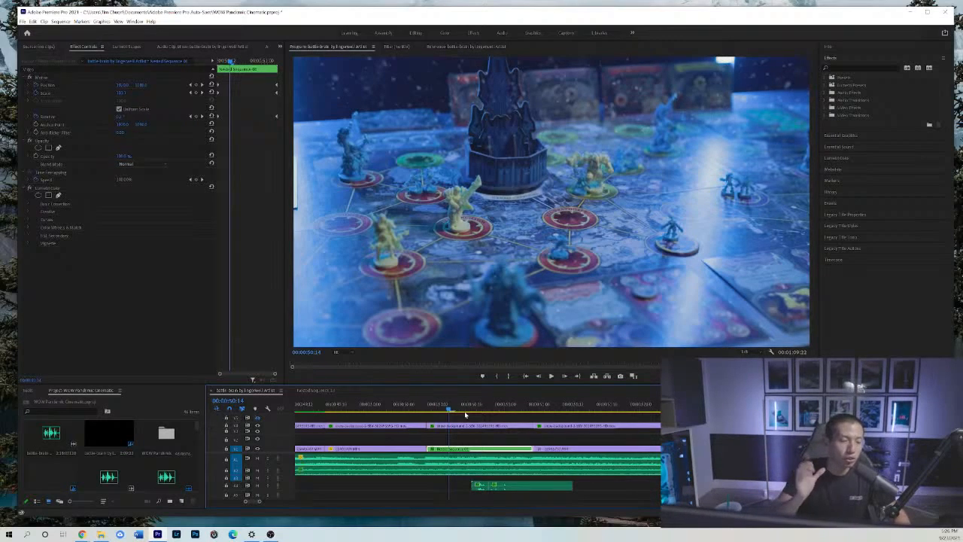
pyautogui.press('space')
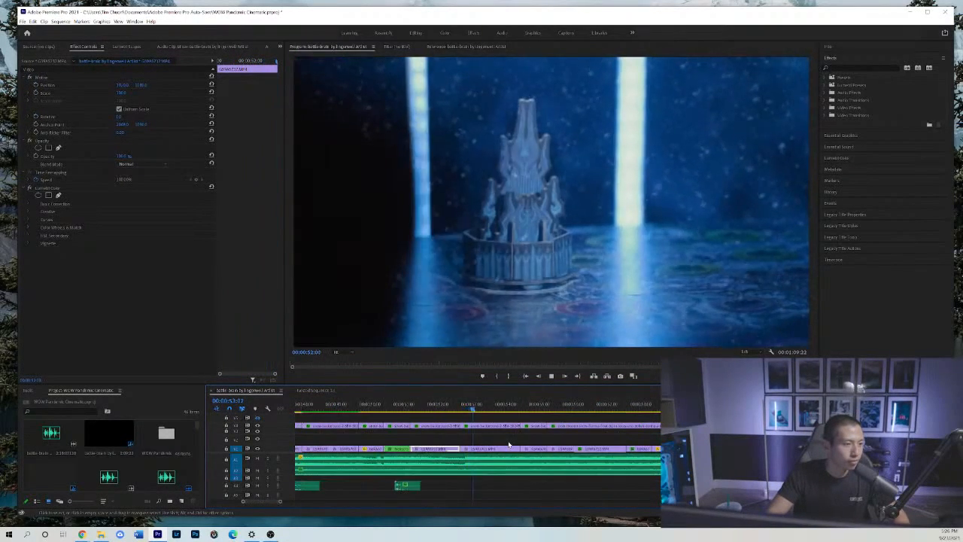
pyautogui.press('-')
pyautogui.press('-')
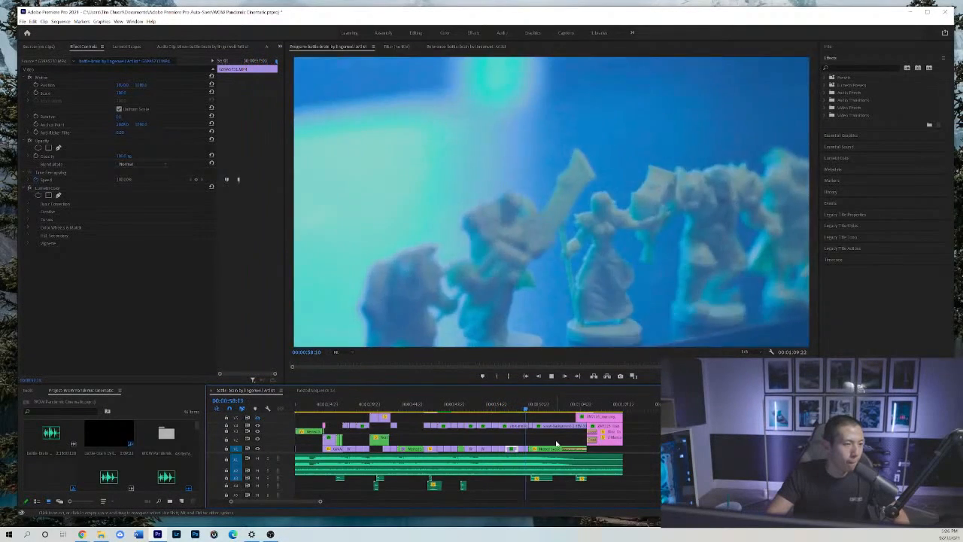
pyautogui.press('space')
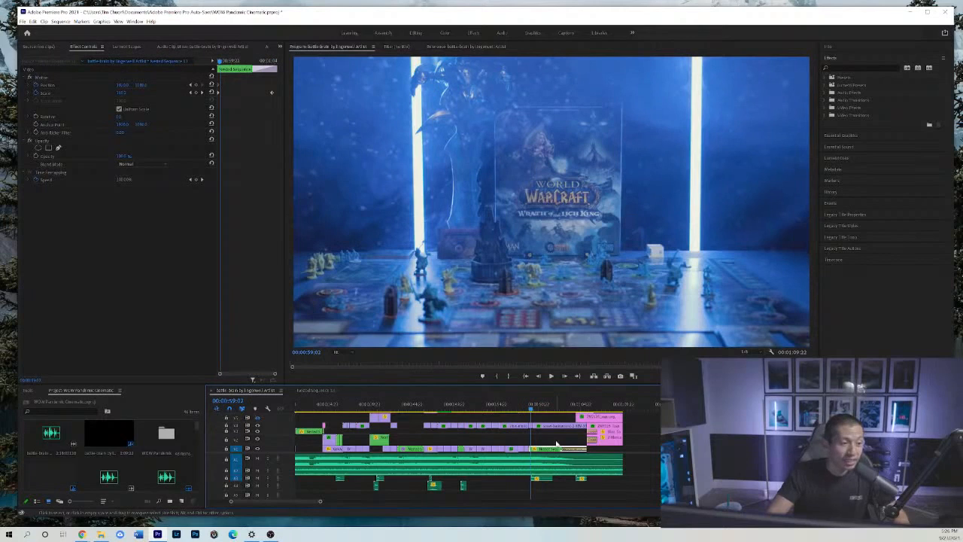
# Inspect the sound effect beneath the World of Warcraft box shot, scrubbing the picture to 00:01:00:01 in a closer timeline view.
pyautogui.press('=')
pyautogui.click(494, 412)
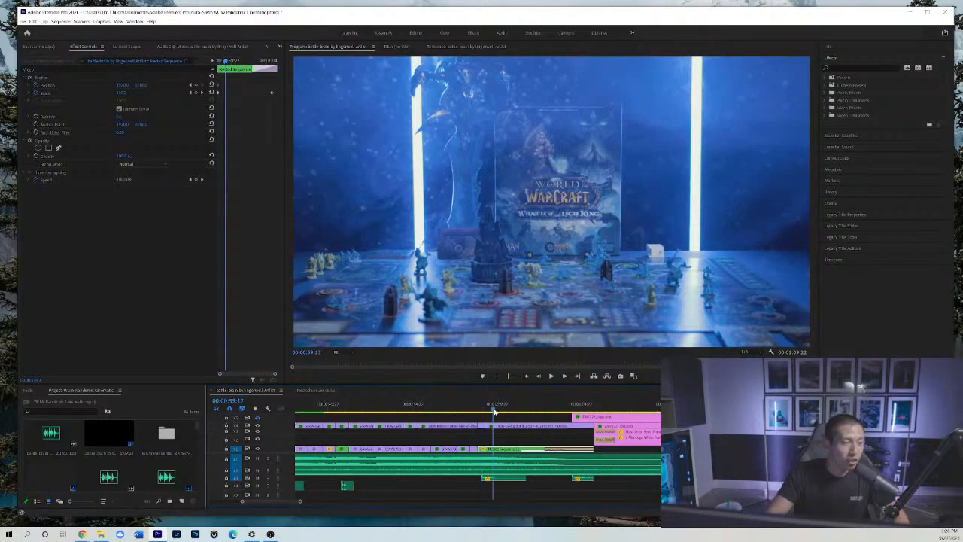
pyautogui.click(509, 479)
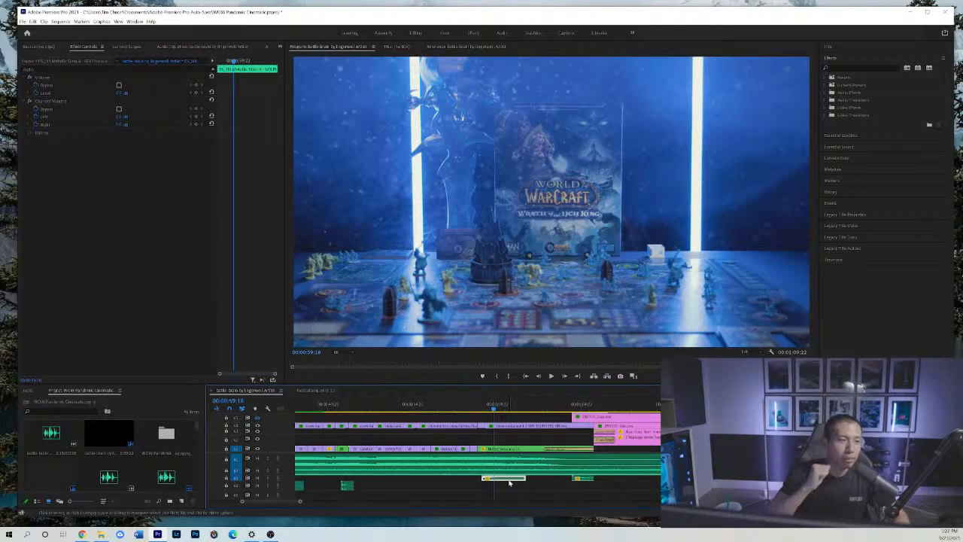
pyautogui.click(478, 407)
pyautogui.moveTo(479, 407); pyautogui.dragTo(498, 409)
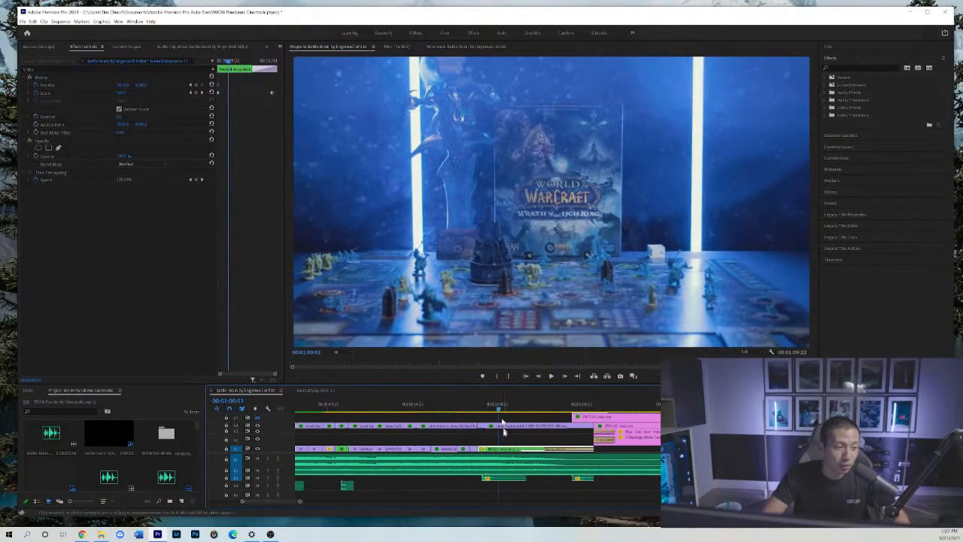
pyautogui.click(512, 484)
pyautogui.click(511, 478)
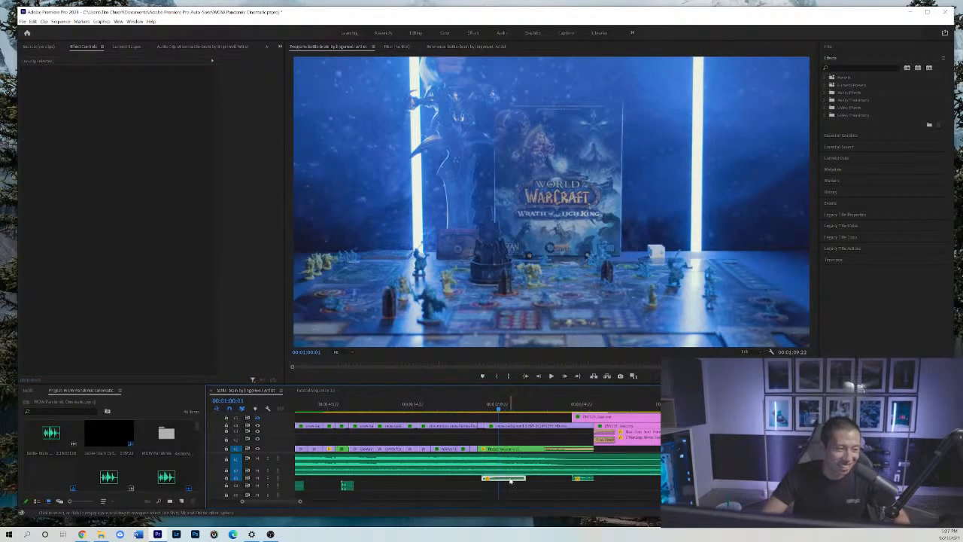
# Replay the box shot from its opening at about 00:00:58:22 and play it through to 00:01:01:04.
pyautogui.click(489, 407)
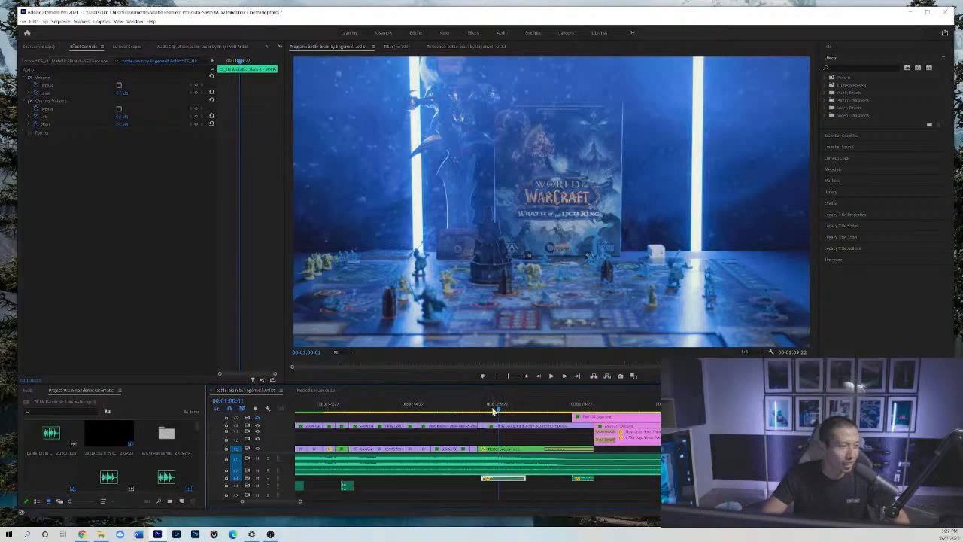
pyautogui.press('space')
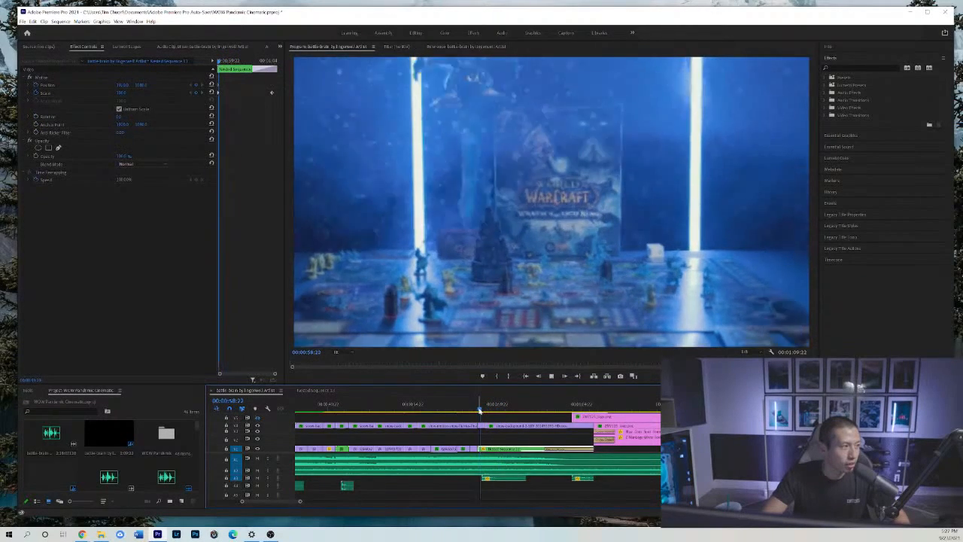
pyautogui.press('space')
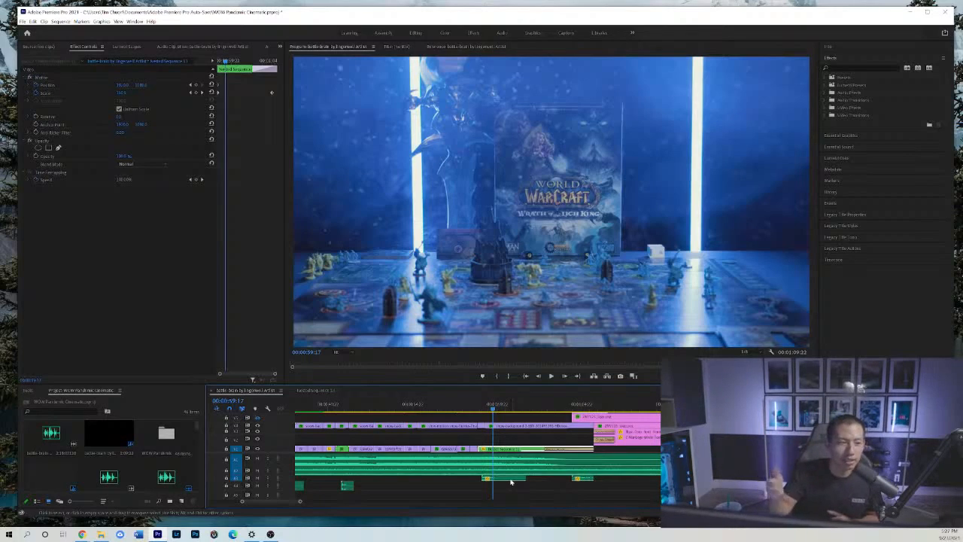
pyautogui.click(476, 413)
pyautogui.press('space')
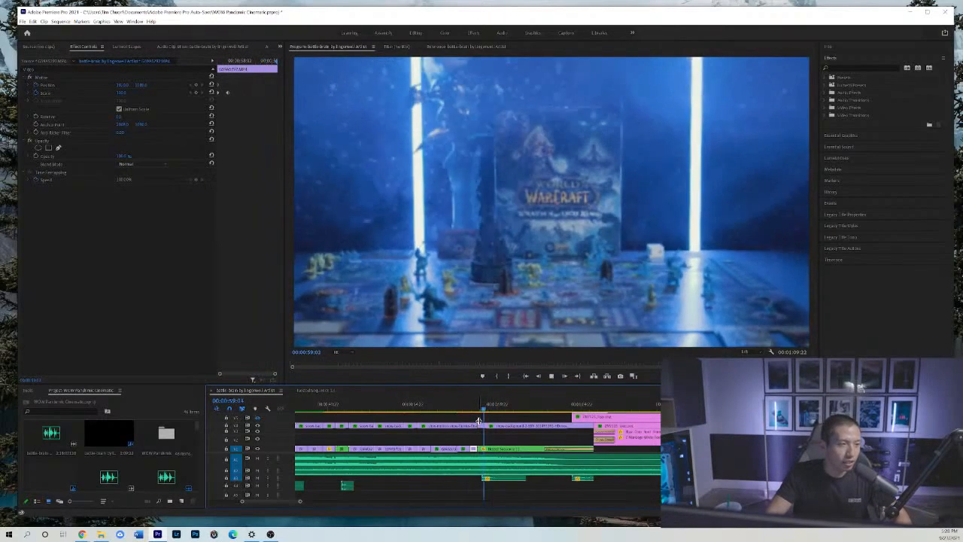
pyautogui.press('space')
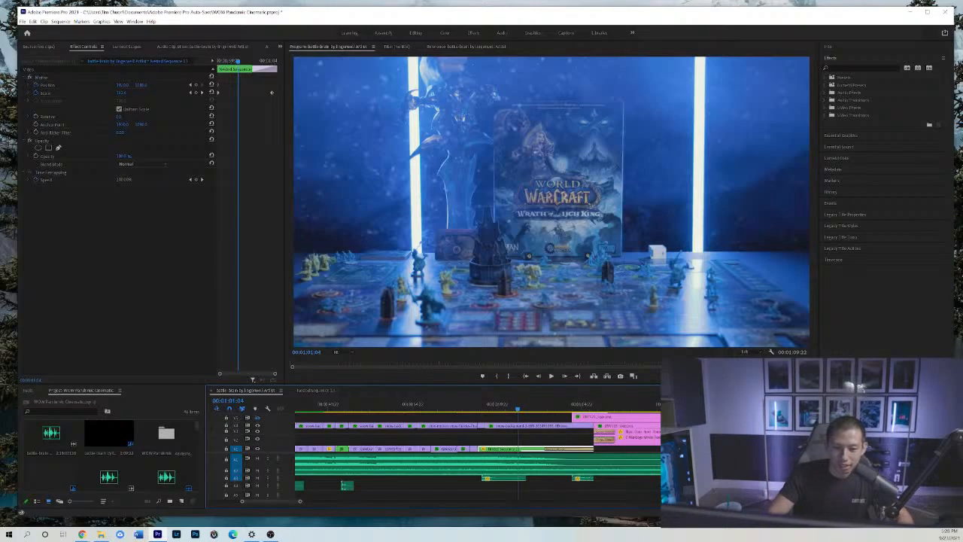
# Play the cinematic from the darkening box shot at 00:01:03:05 into the end title, stopping at 00:01:05:21.
pyautogui.hotkey('alt', 'Tab')
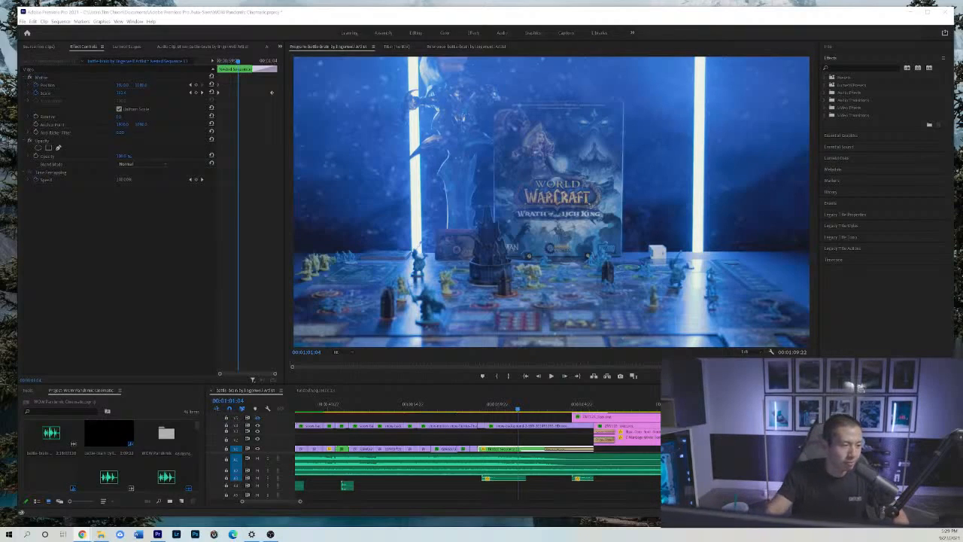
pyautogui.click(550, 408)
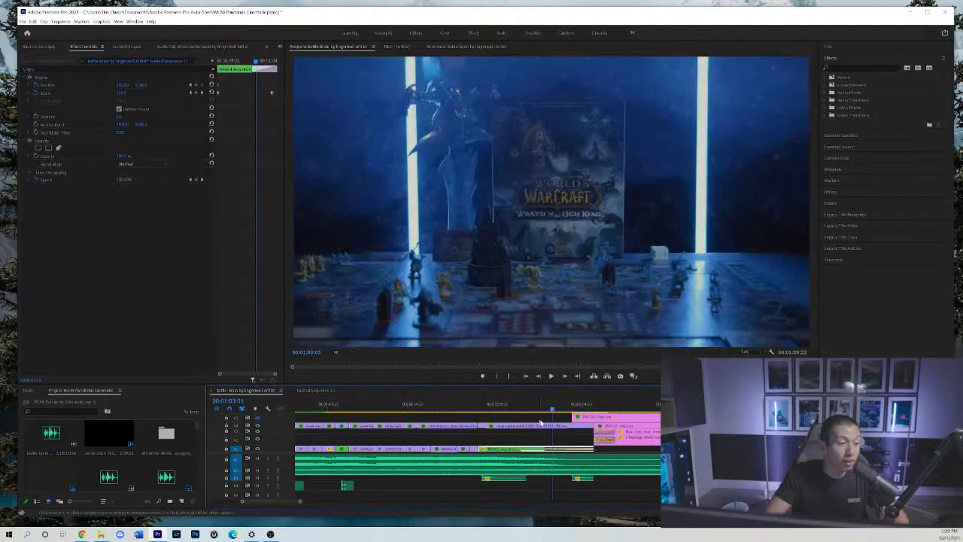
pyautogui.press('-')
pyautogui.click(595, 435)
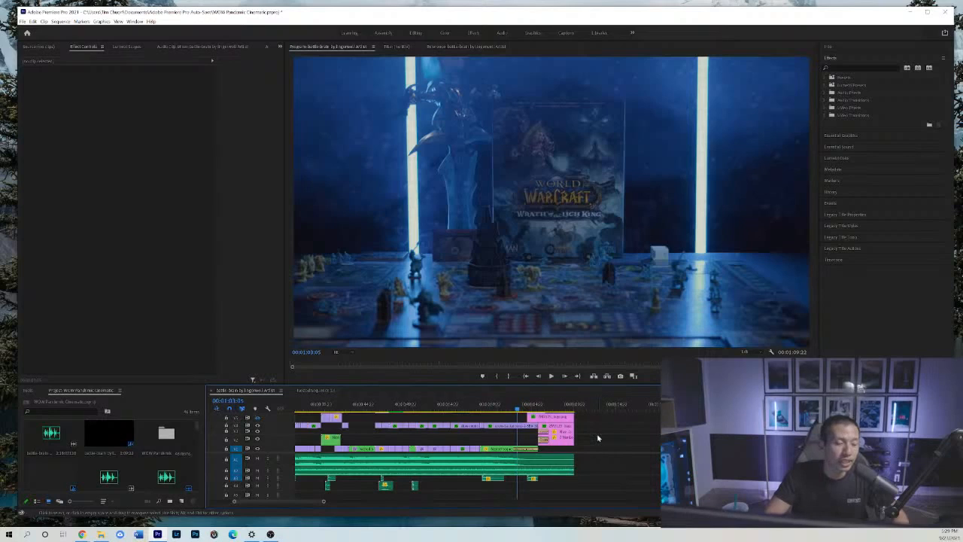
pyautogui.press('space')
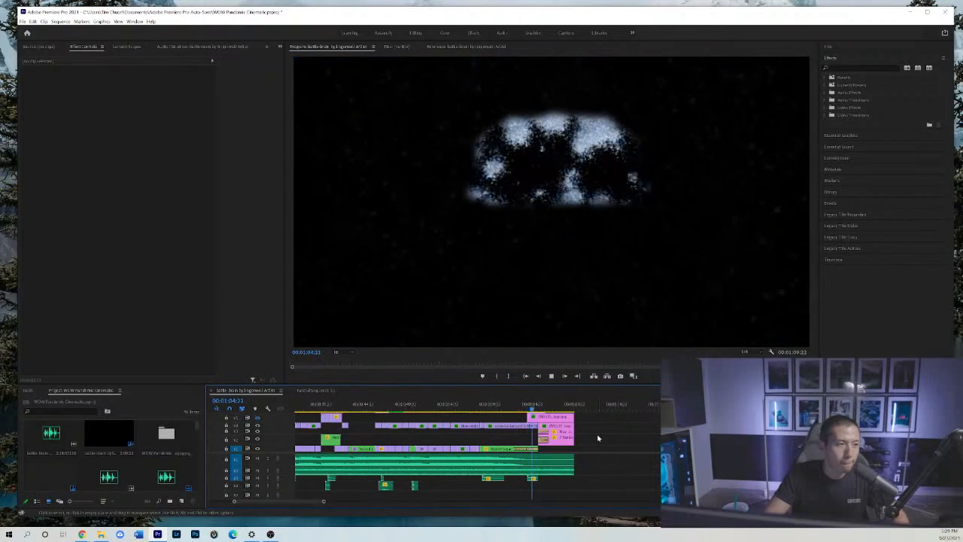
pyautogui.click(466, 424)
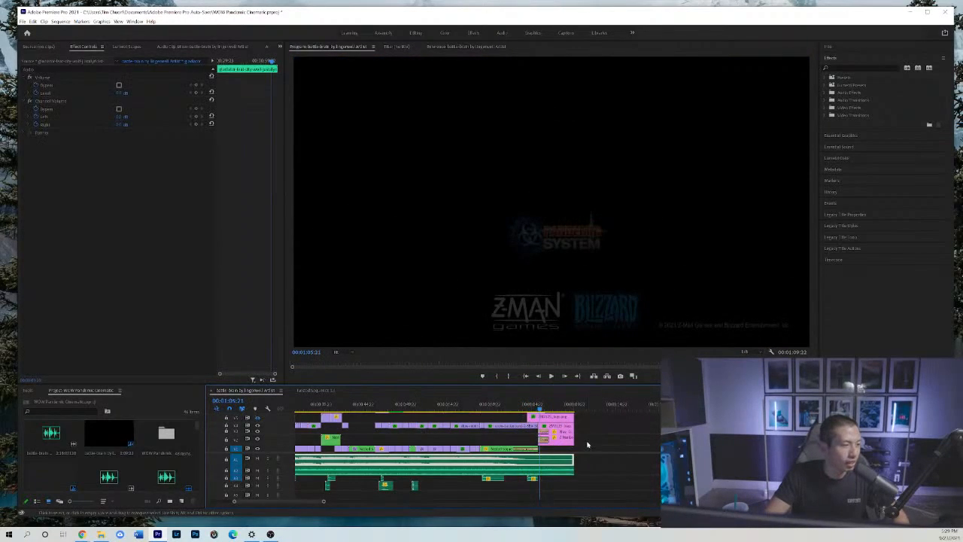
# Enlarge the end title clips in the timeline, reveal the upper video tracks and turn on the hidden World of Warcraft logo track.
pyautogui.press('=')
pyautogui.press('=')
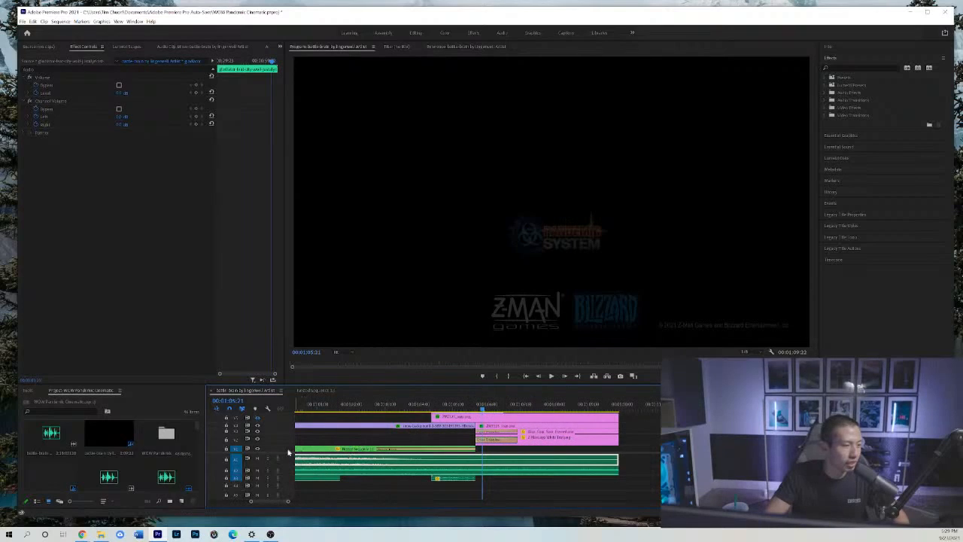
pyautogui.moveTo(291, 461); pyautogui.dragTo(291, 474)
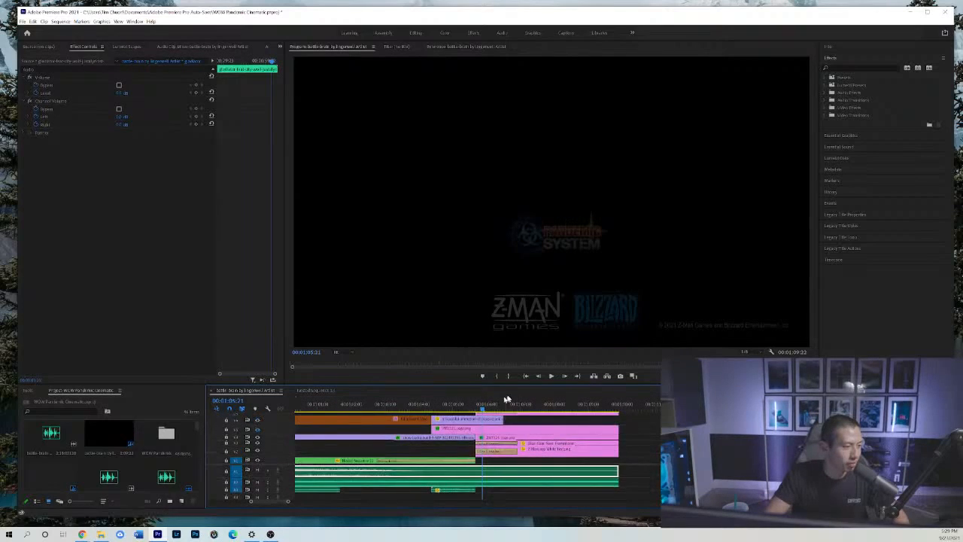
pyautogui.click(257, 430)
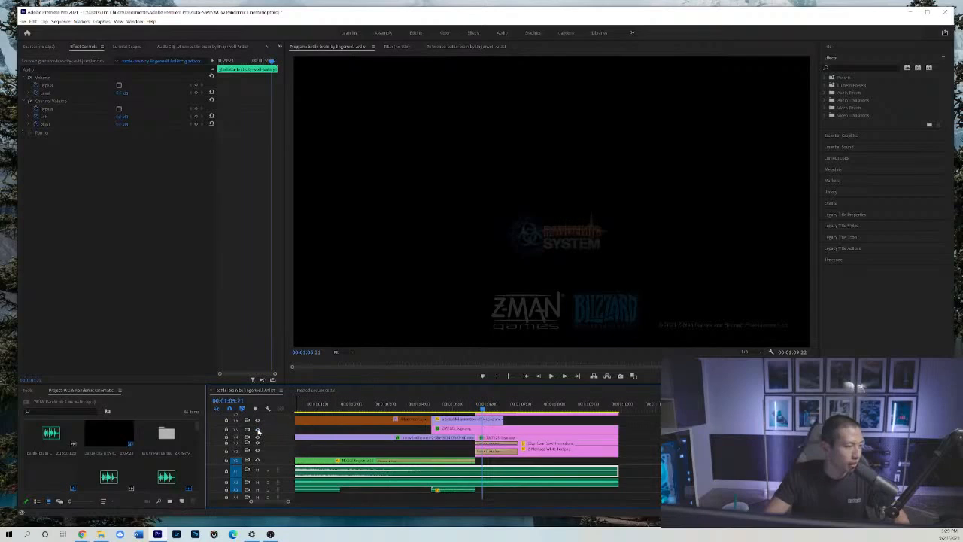
# Play the end title with the World of Warcraft logo visible, stopping at 00:01:06:23.
pyautogui.click(411, 404)
pyautogui.press('space')
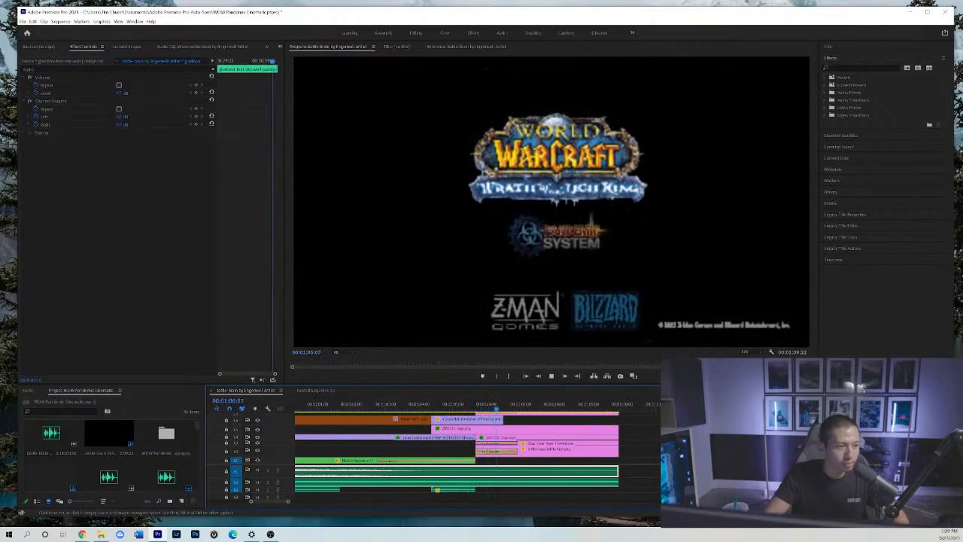
pyautogui.press('space')
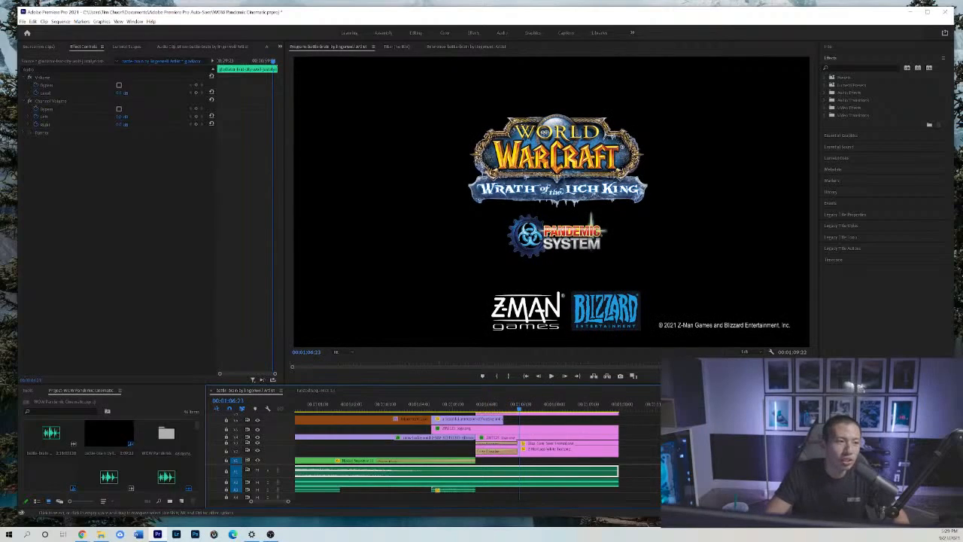
# Replay the snowy logo reveal from the end of the box shot, pausing at 00:01:04:23, and continue to the full title at 00:01:06:21.
pyautogui.click(648, 441)
pyautogui.press('-')
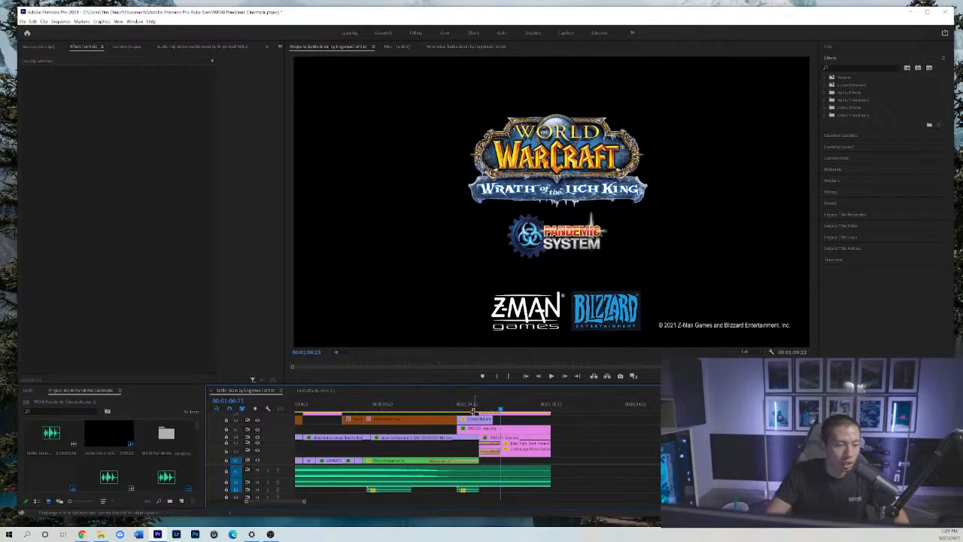
pyautogui.moveTo(460, 409); pyautogui.dragTo(444, 415)
pyautogui.press('space')
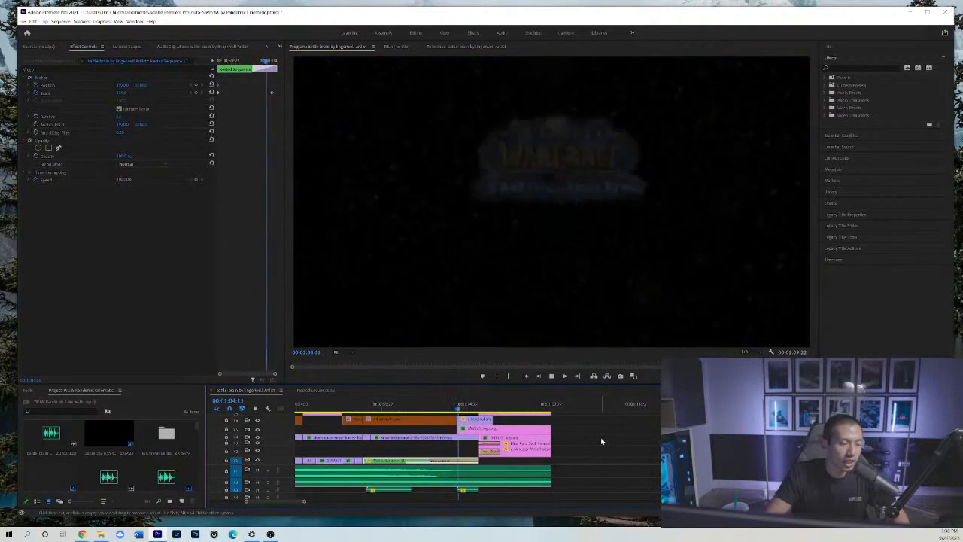
pyautogui.press('space')
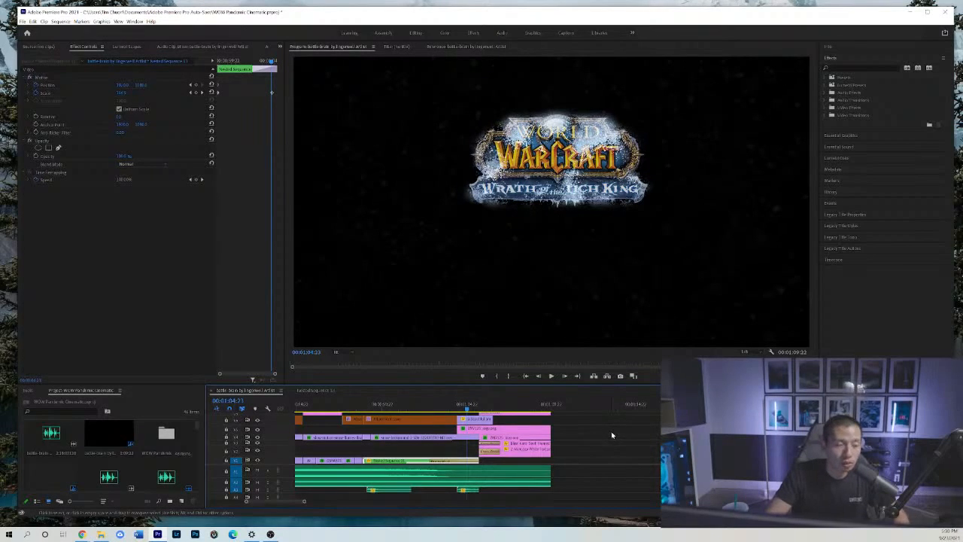
pyautogui.press('space')
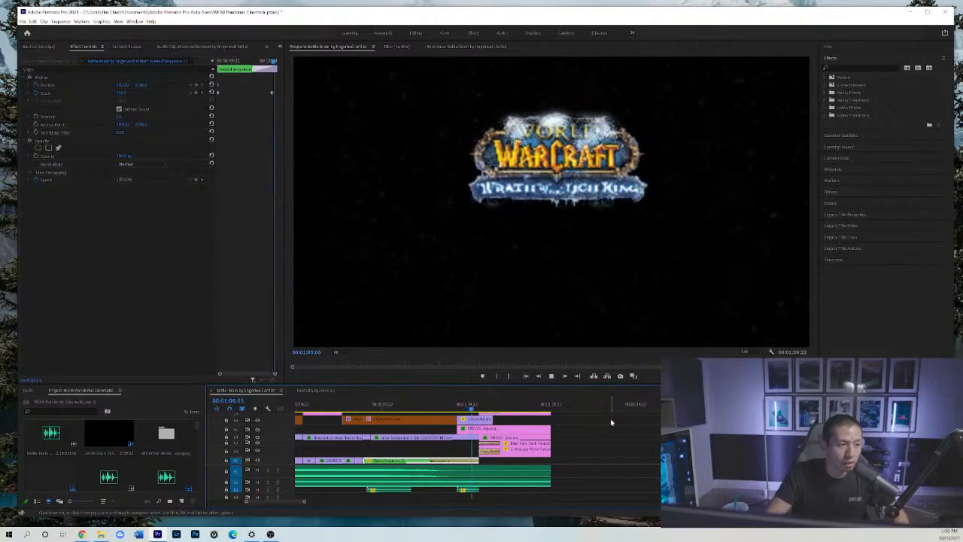
pyautogui.press('space')
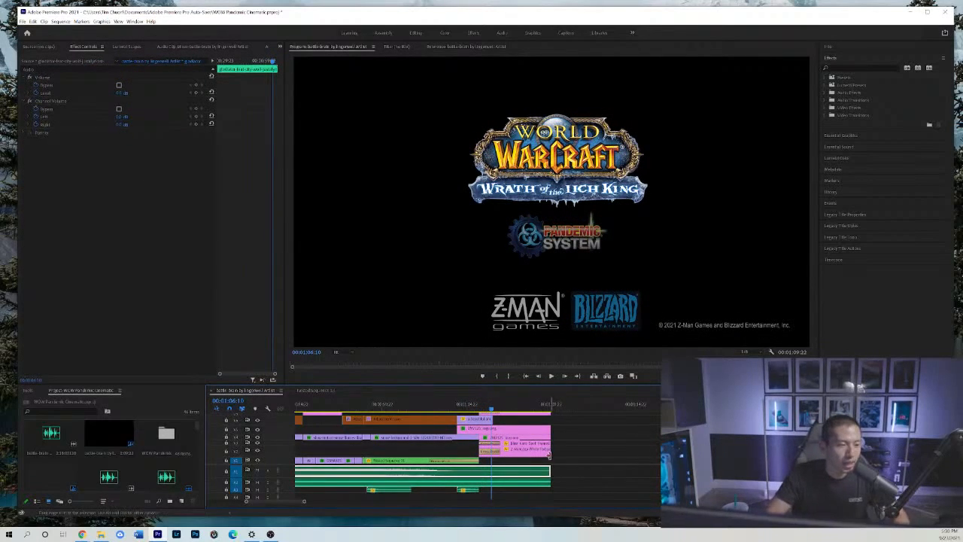
pyautogui.moveTo(491, 405); pyautogui.dragTo(499, 406)
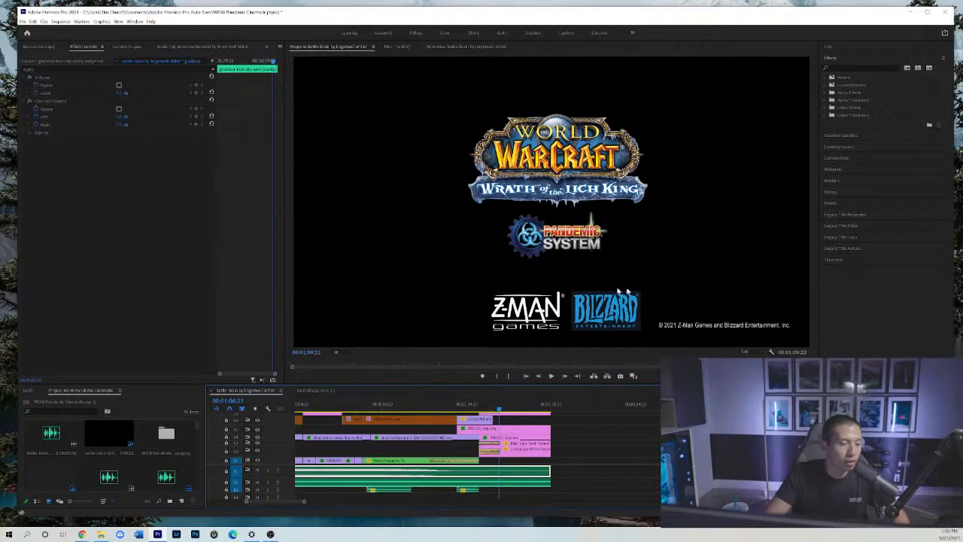
pyautogui.click(579, 461)
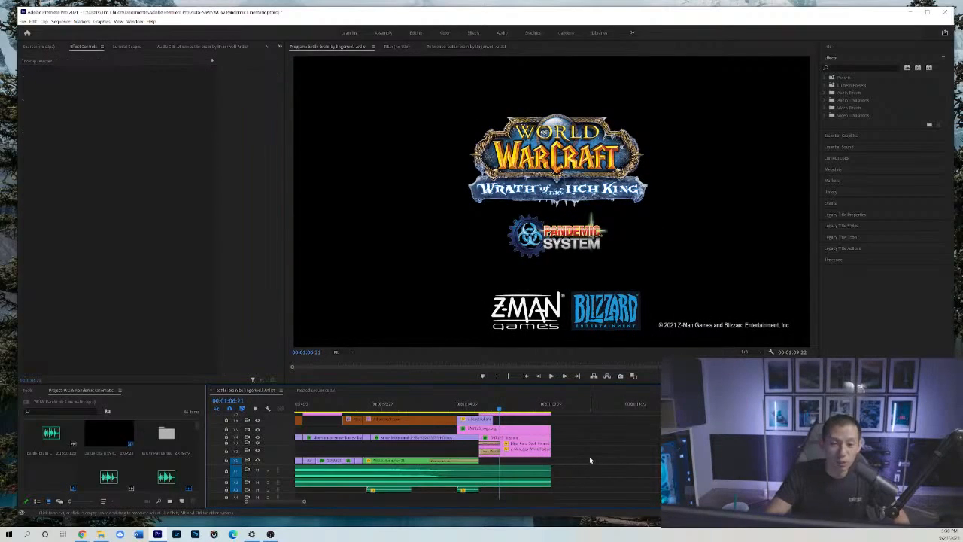